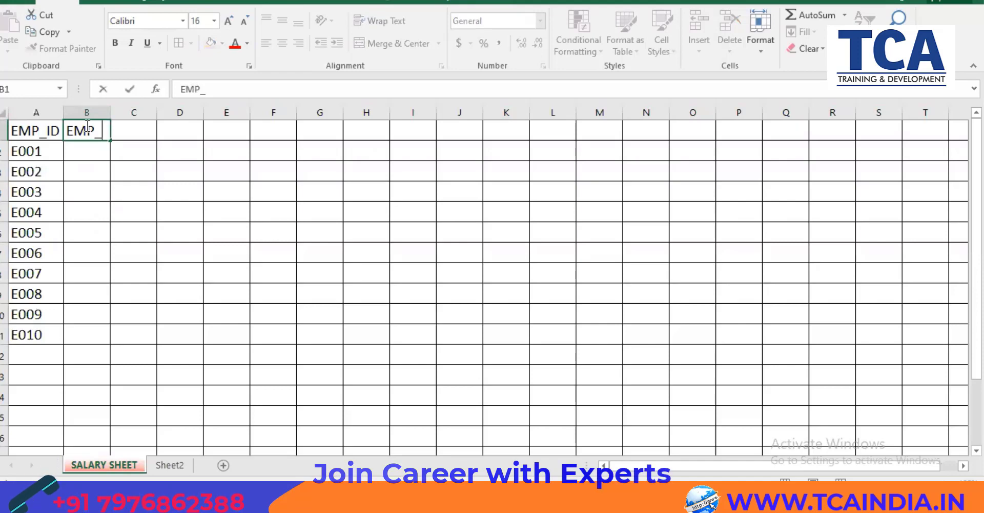
- Complete the EMP_NAME header in B1 and autofit the width of column B
type("NAME")
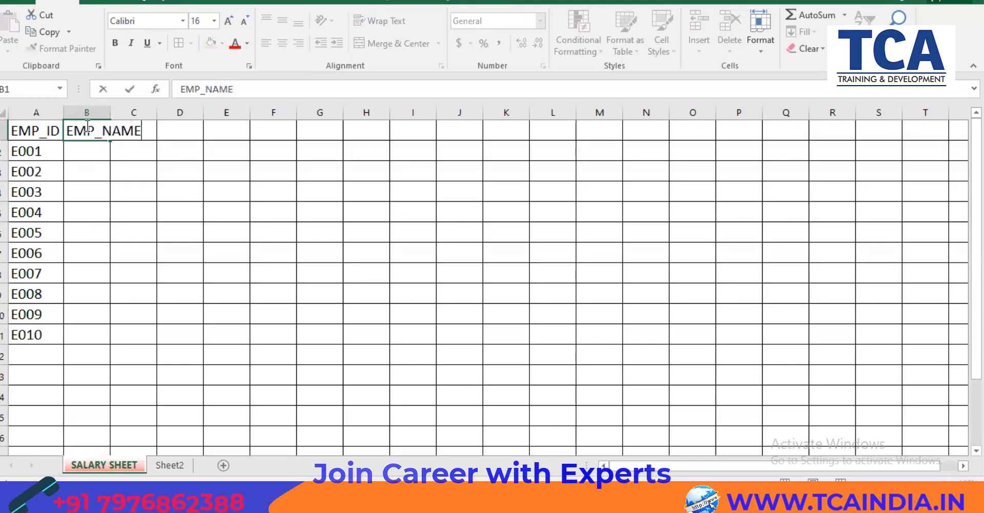
key("Return")
double_click(110, 111)
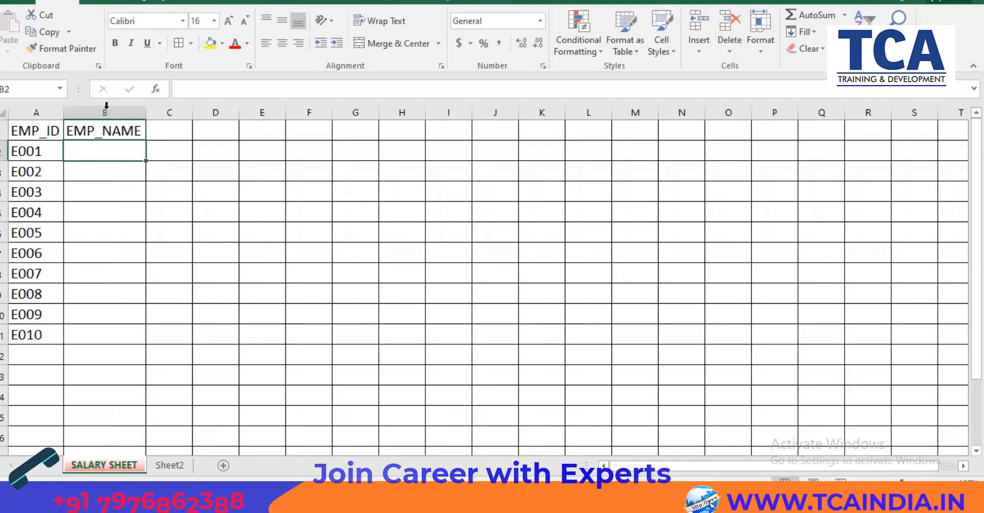
- Open the Custom Lists editor from the advanced Excel options
left_click(13, 3)
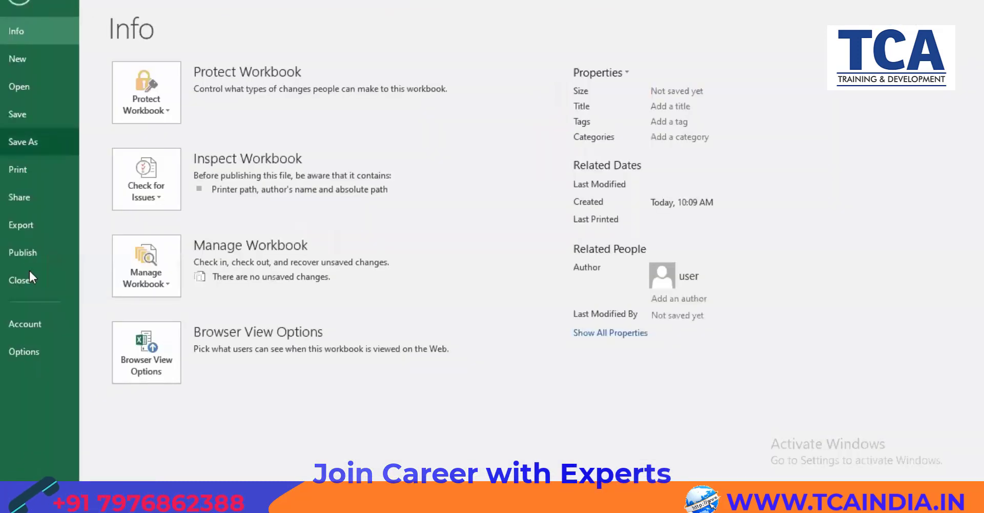
left_click(15, 350)
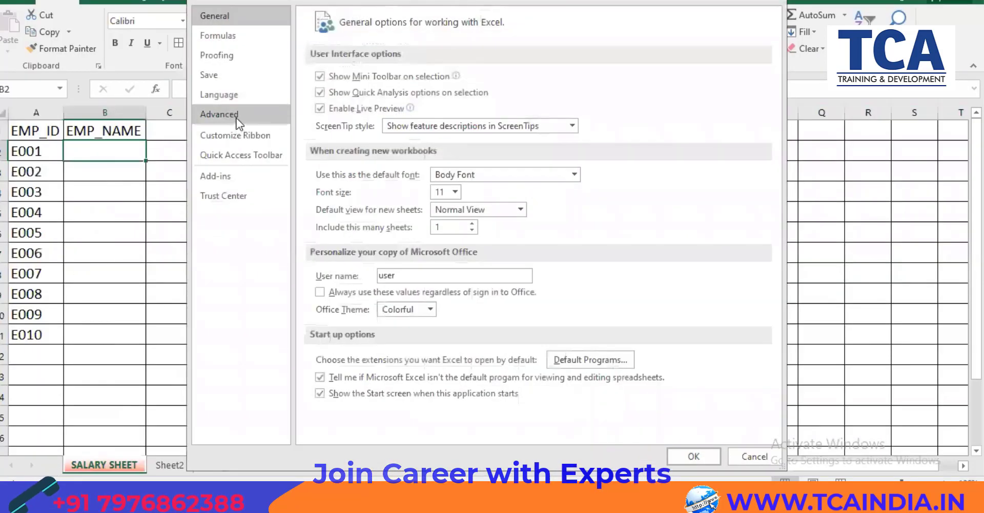
left_click(238, 123)
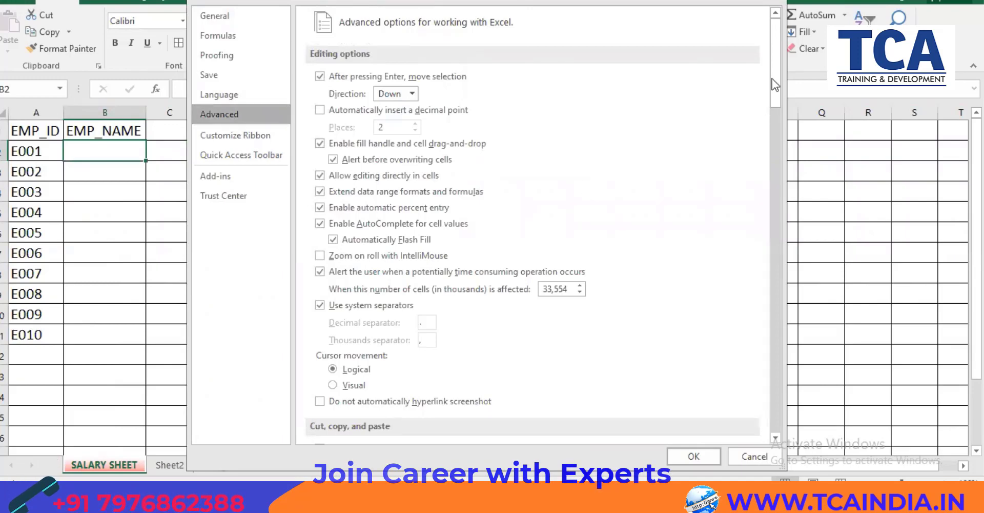
scroll(777, 206, "down", 10)
scroll(753, 418, "down", 15)
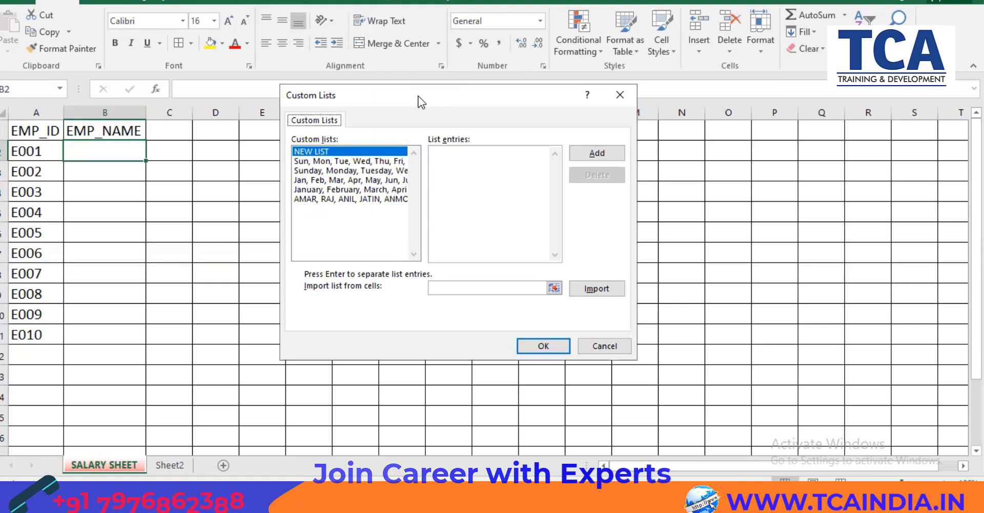
- Enter the first six employee first names, one per line, as entries of a new custom list
left_click(447, 149)
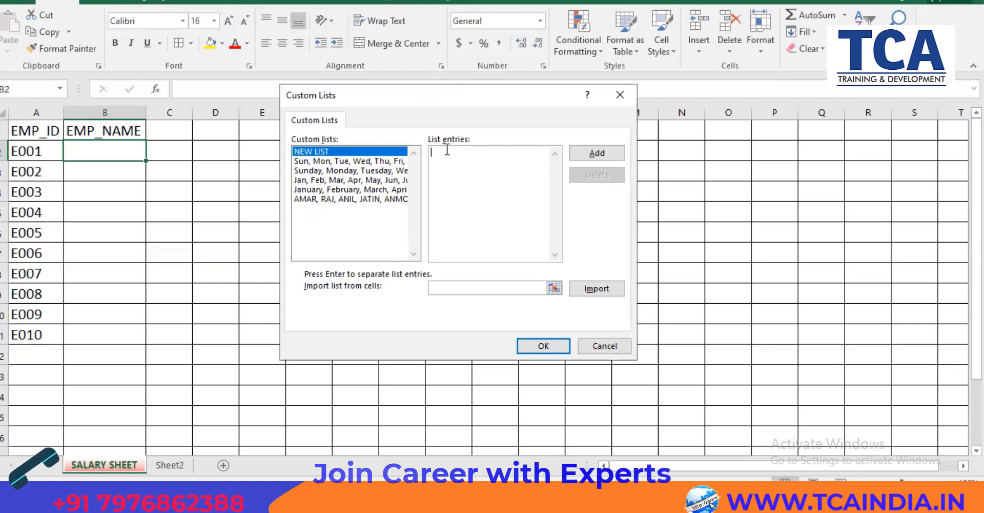
type("Pooja")
key("Return")
type("Komal")
key("Return")
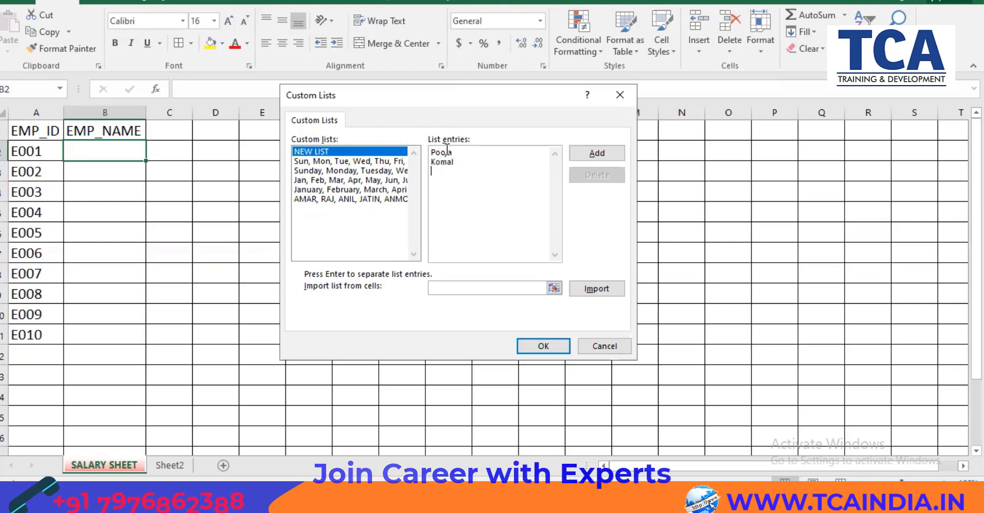
type("Ankit")
key("Return")
type("Lali")
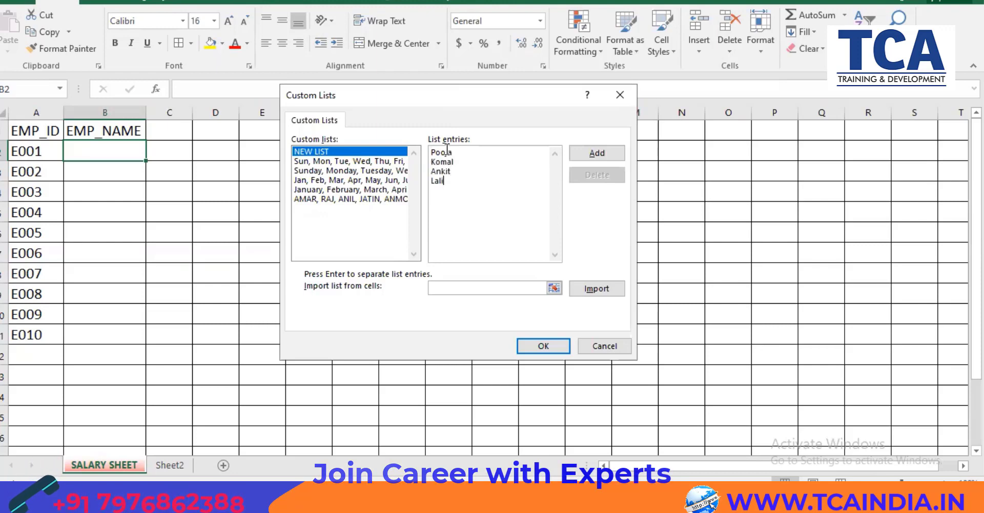
type("t")
key("Return")
type("Manav")
key("Return")
type("Sumkt")
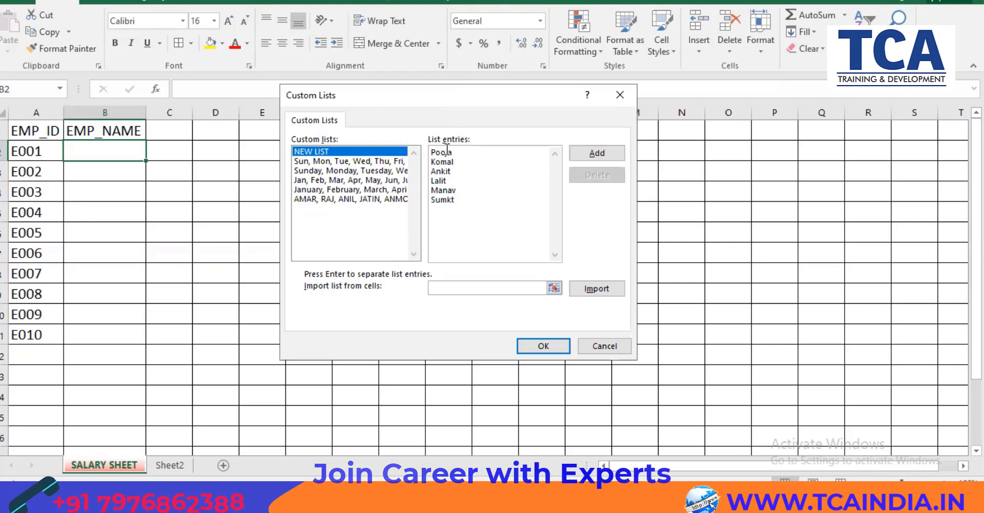
key("BackSpace")
key("BackSpace")
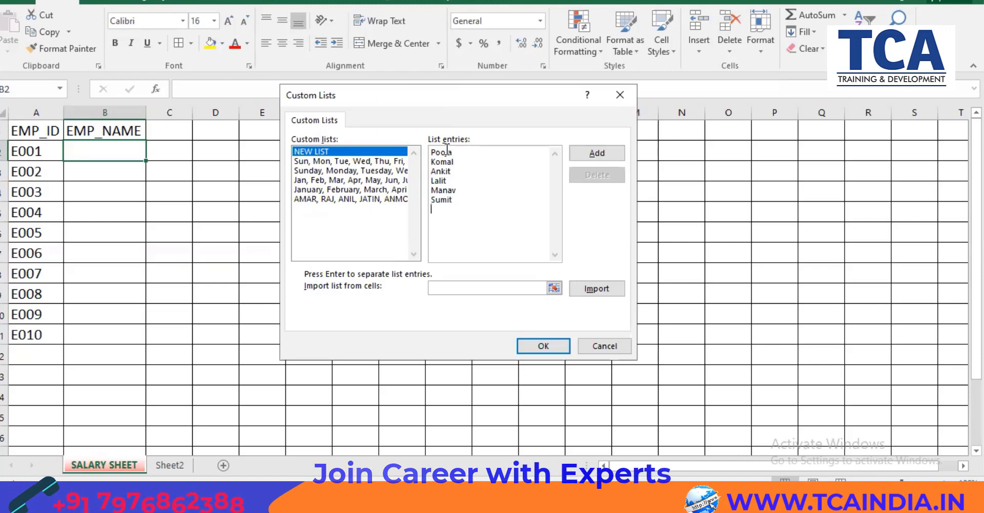
- Append five more employee first names to the entries, add the custom list and accept the options
type("Gagan")
key("Return")
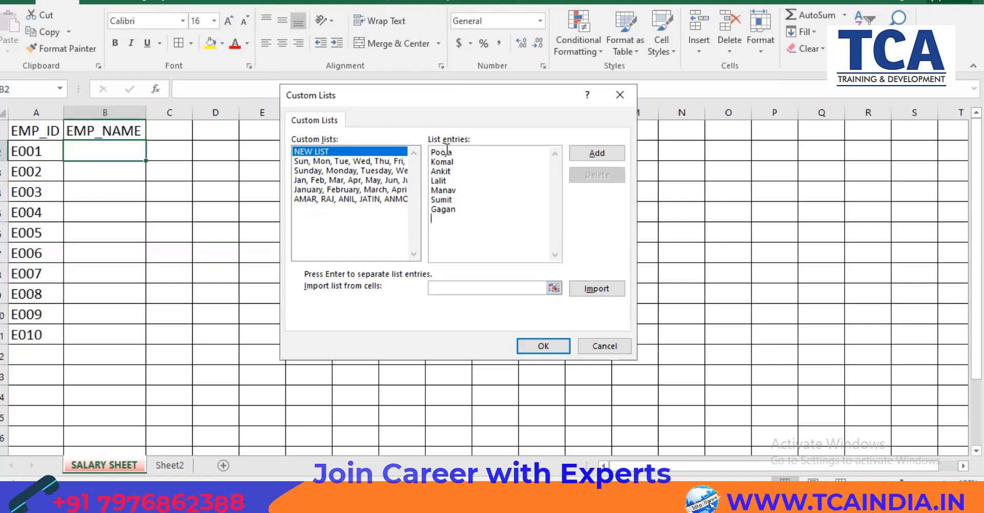
type("Raman")
key("Return")
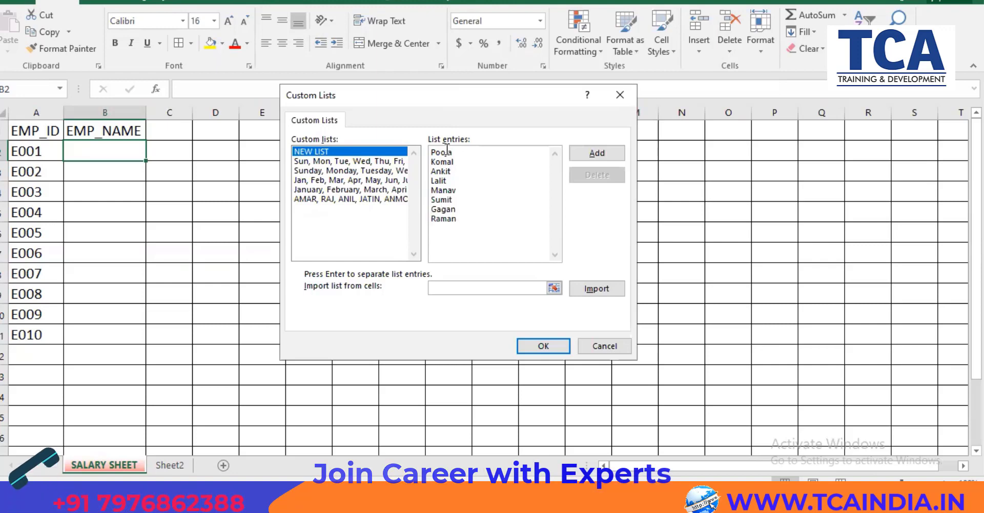
type("Deepak")
key("Return")
type("Hema ")
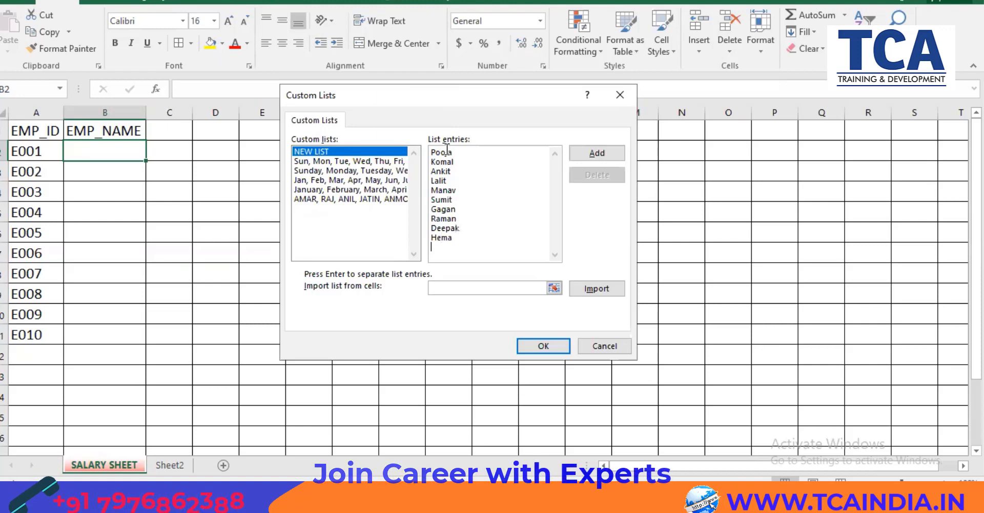
type("Harpal")
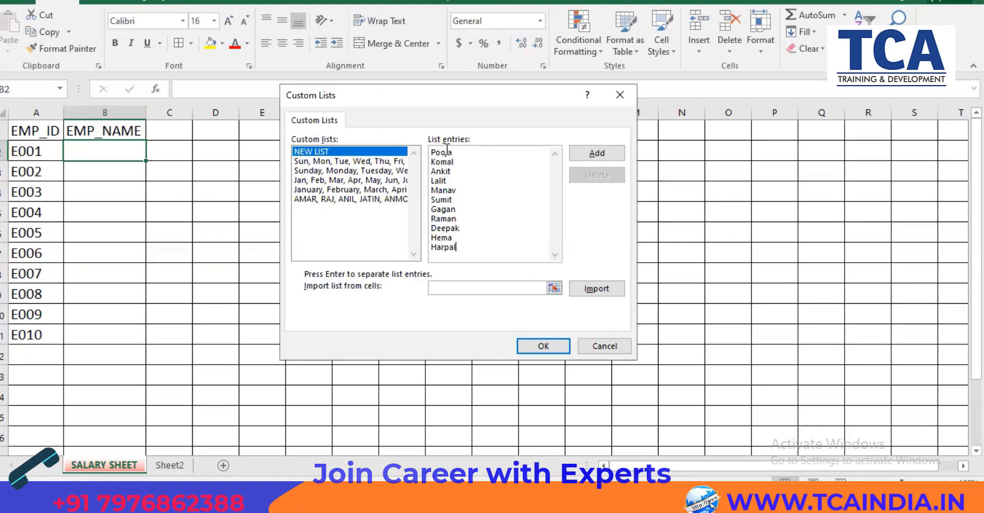
left_click(606, 153)
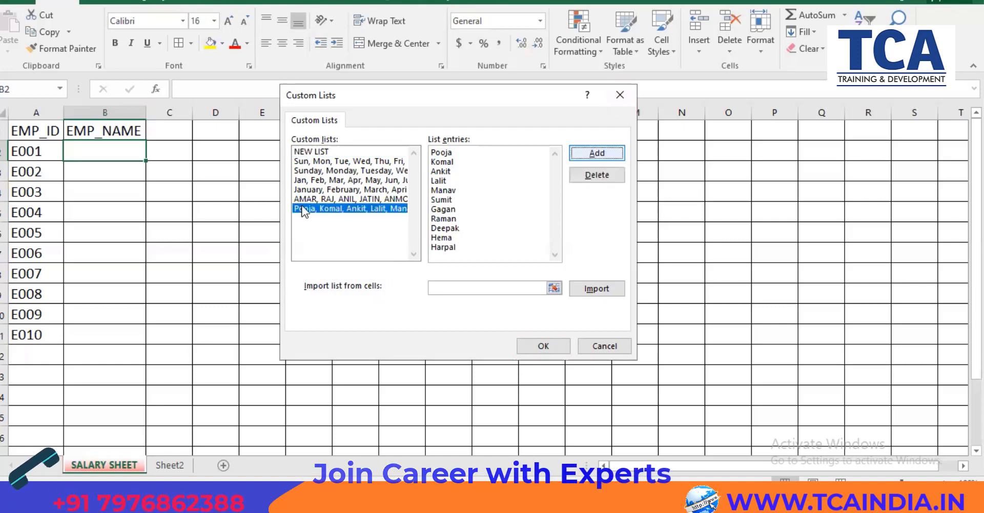
left_click(530, 348)
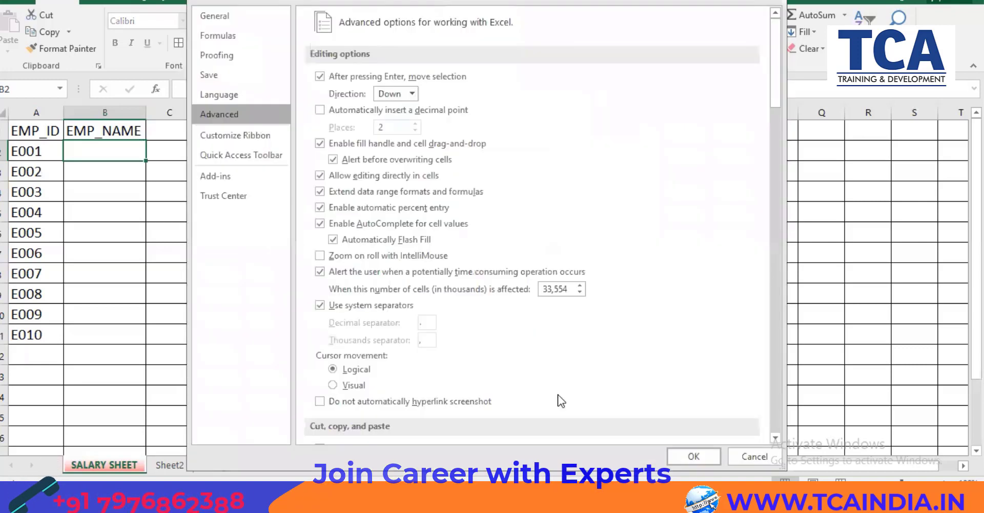
left_click(695, 456)
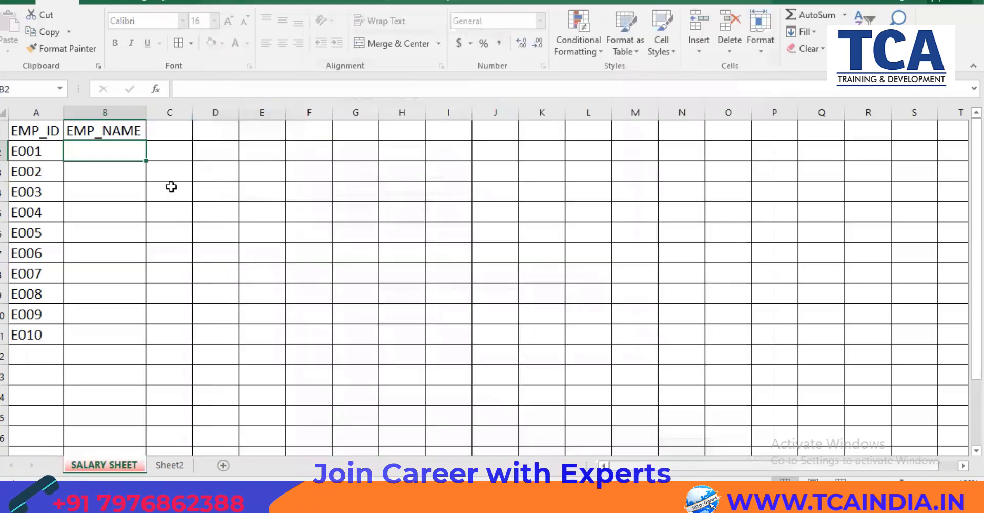
- Enter the custom list's first name in B2 and autofill the employee names down to B11
type("P")
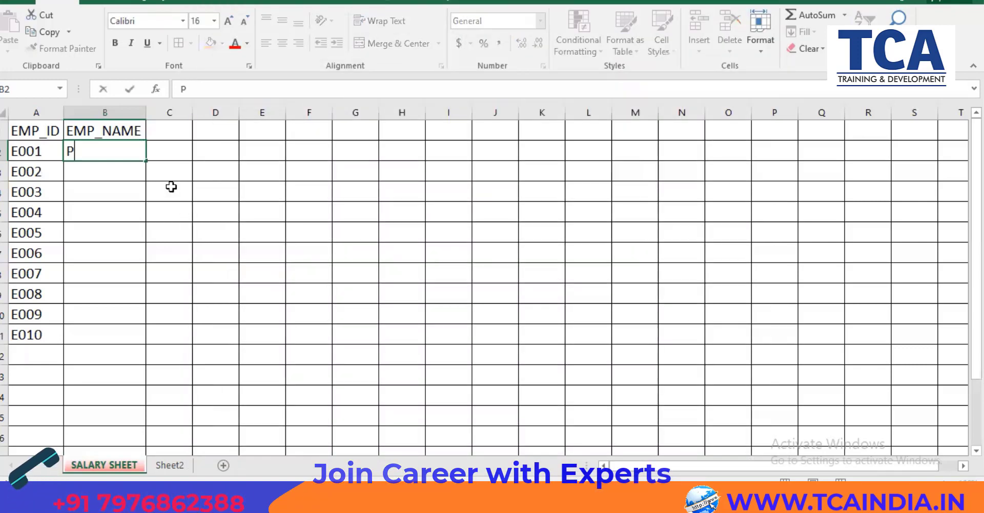
type("ooja")
key("Return")
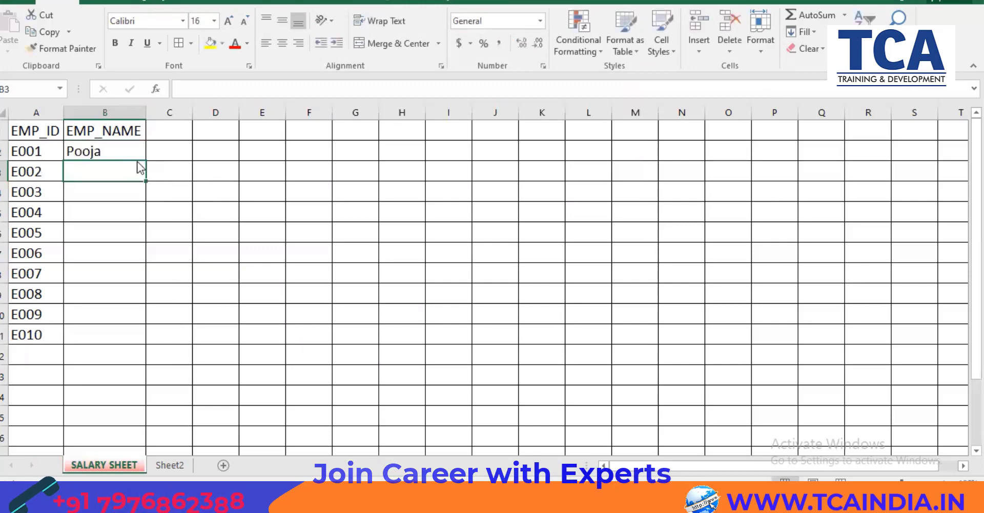
left_click(141, 157)
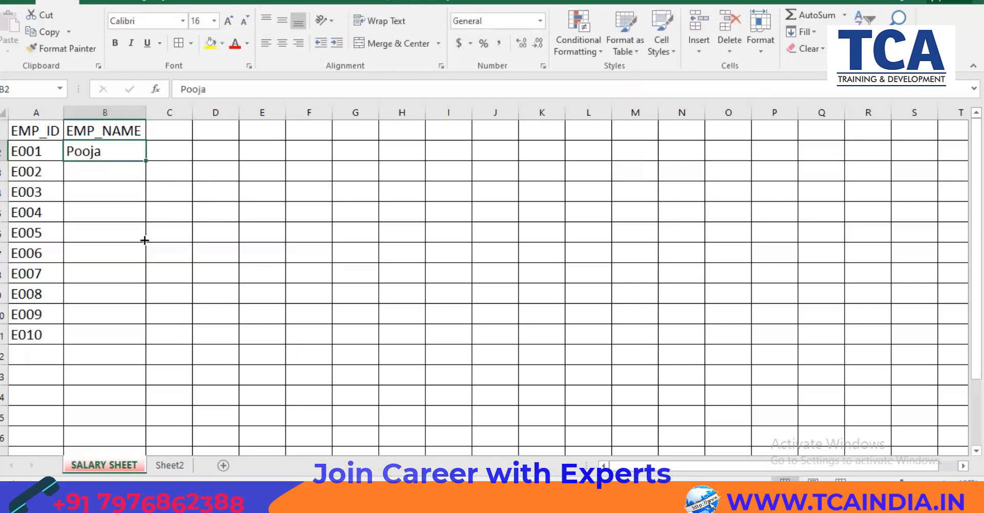
left_click_drag(147, 160, 154, 336)
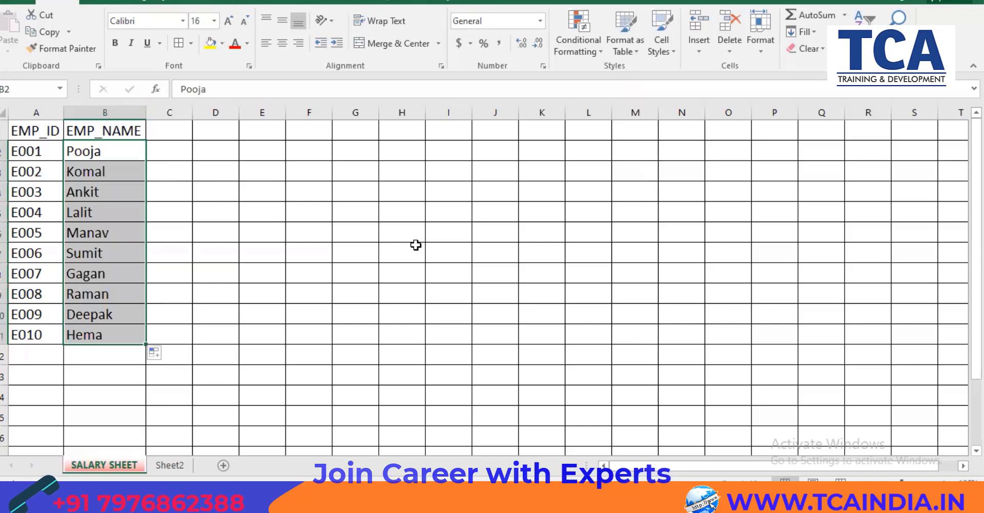
left_click(140, 288)
- Test the custom list by autofilling J3:J9 from its eighth name, and clear those cells
left_click(506, 174)
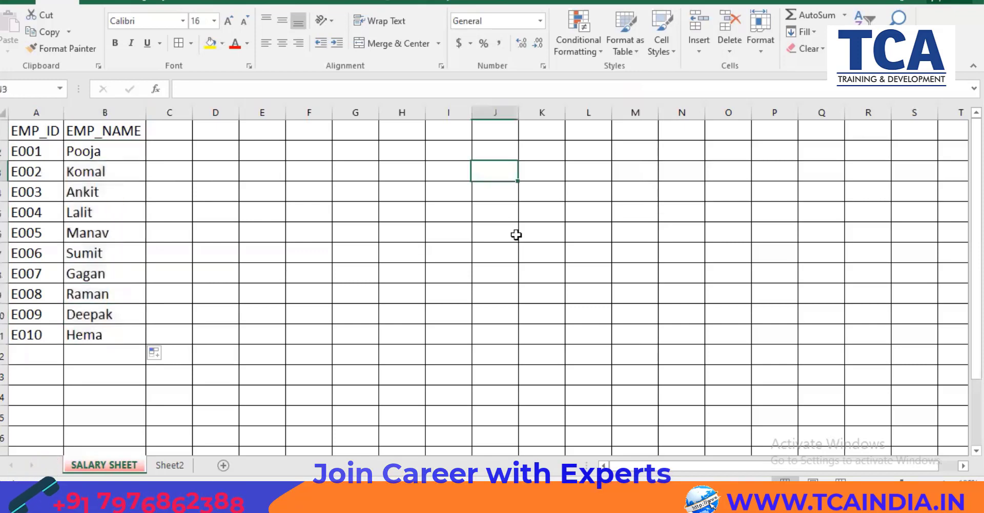
type("Raman")
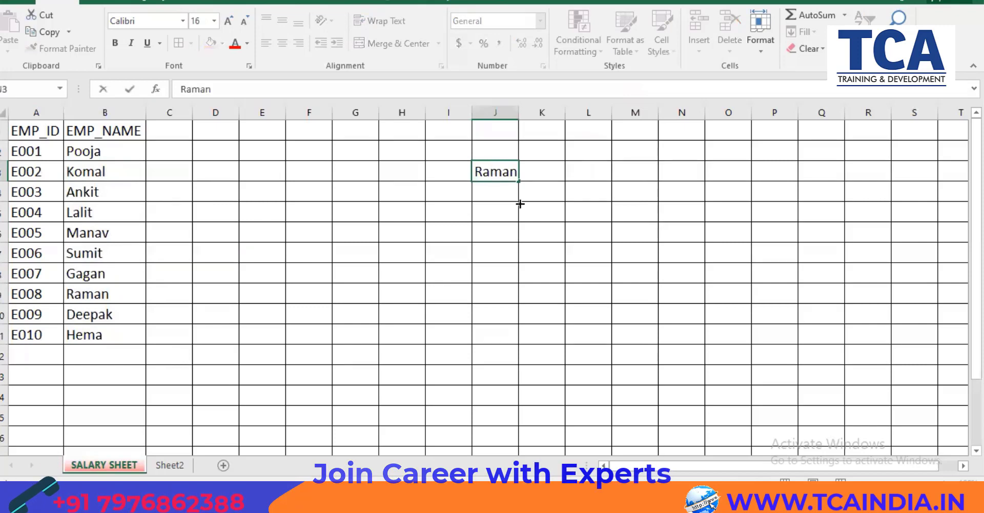
key("Return")
left_click(513, 177)
left_click_drag(518, 181, 758, 285)
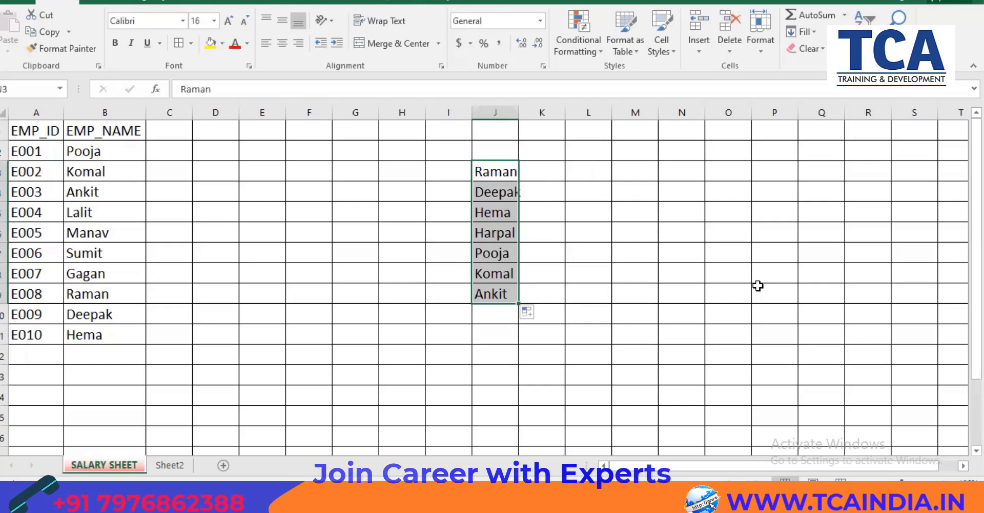
key("Delete")
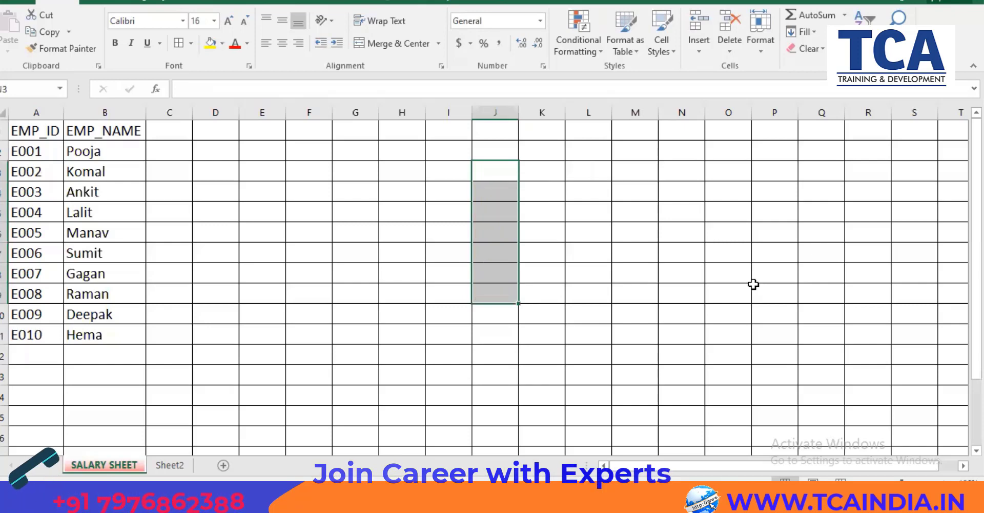
- Enter the header Basic Salary in C1
left_click(224, 207)
left_click(180, 132)
type("B")
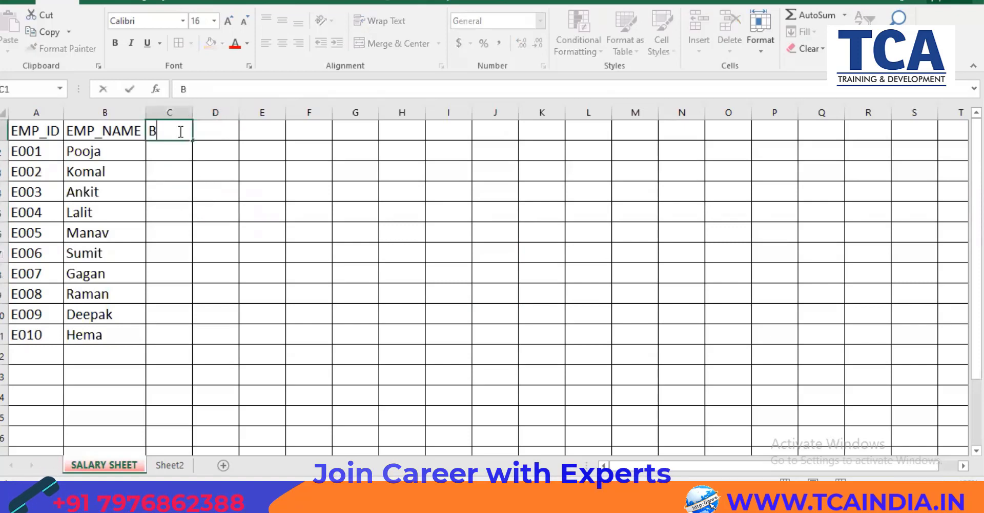
type("asic Salary")
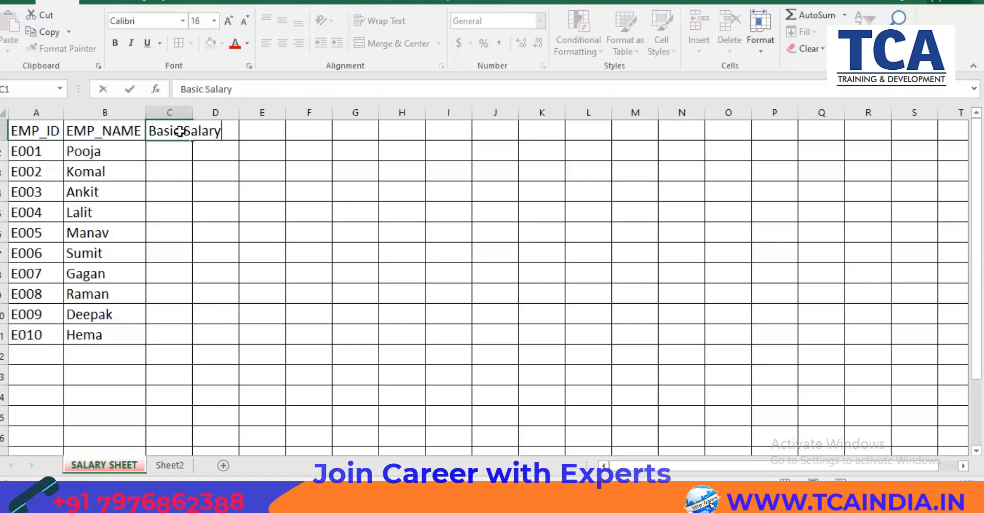
key("Return")
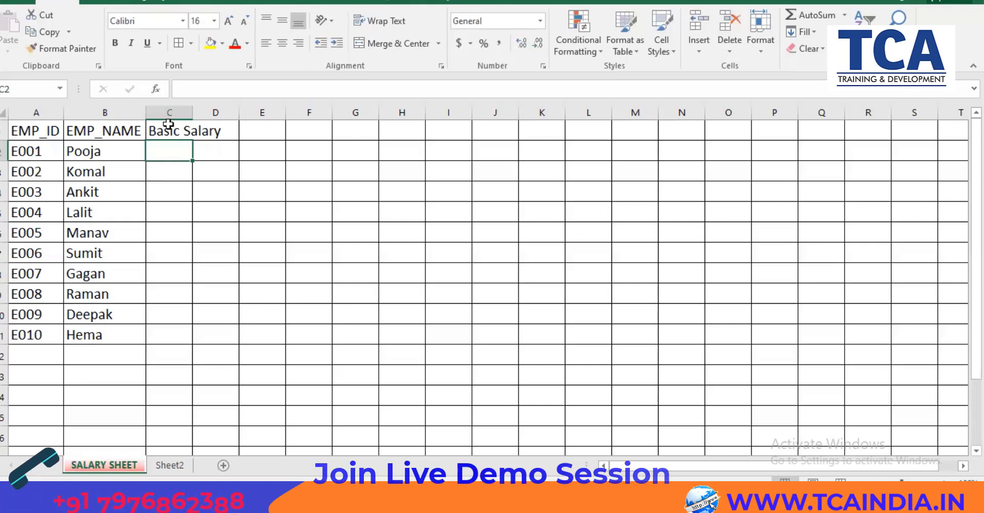
mouse_move(193, 112)
left_mouse_down()
mouse_move(229, 109)
mouse_move(193, 113)
left_mouse_up()
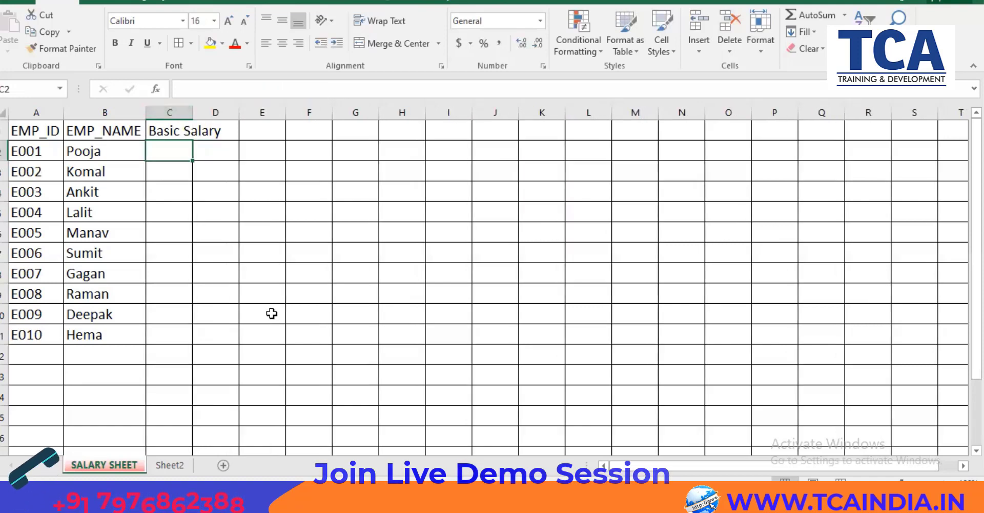
double_click(181, 130)
key("Return")
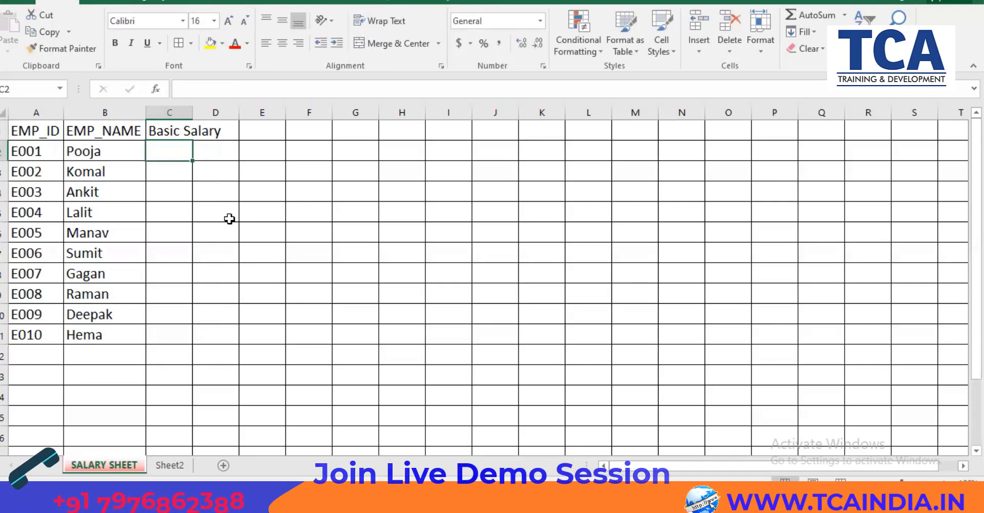
- Try wrapping the Basic Salary header text in C1, and undo the wrapping
left_click(166, 134)
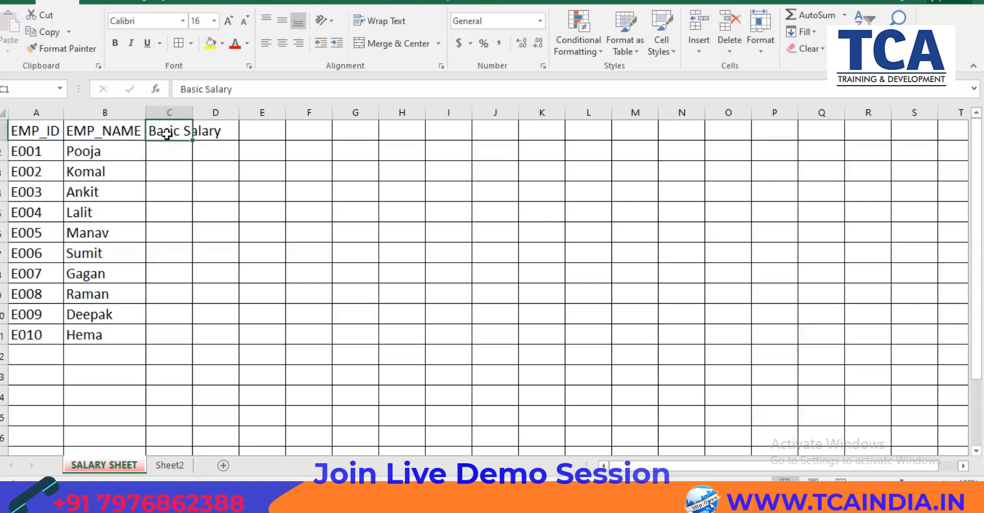
left_click(364, 21)
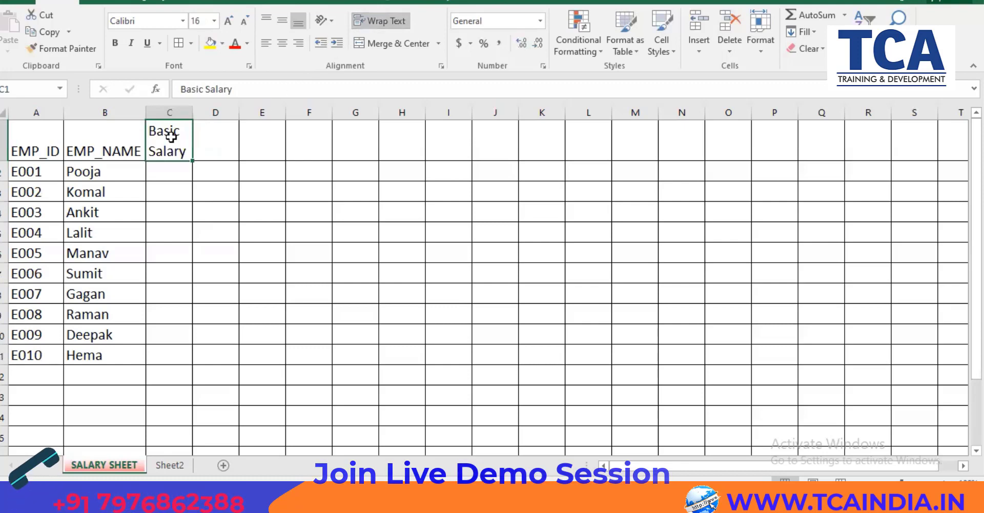
key("ctrl+z")
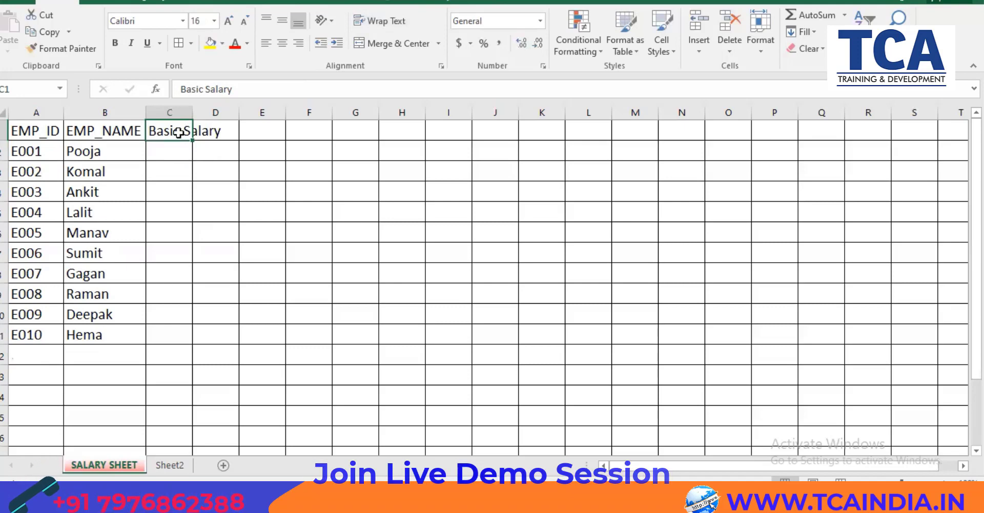
- Widen column C until the Basic Salary header fits on one line
left_click_drag(190, 114, 226, 113)
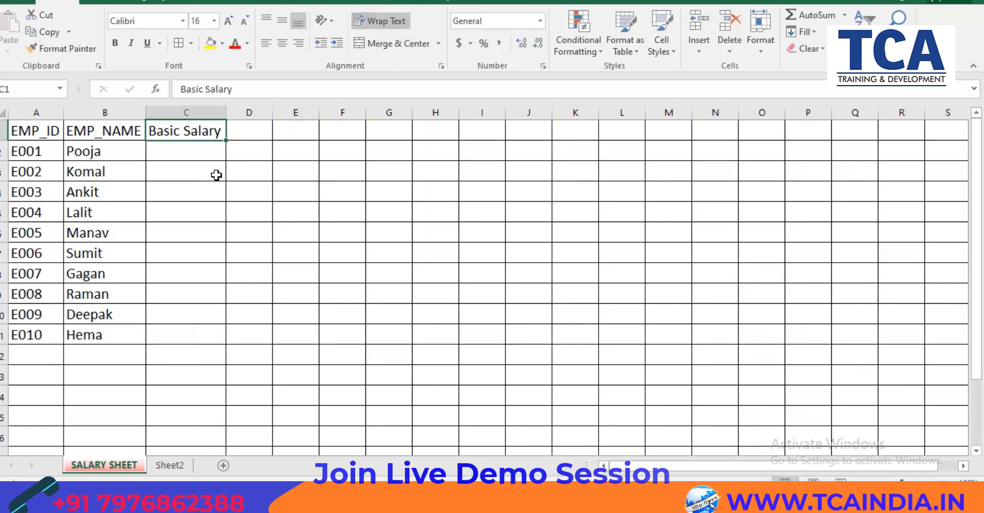
- Narrow column C so the Basic Salary header wraps onto two lines, and center headers A1:J1 horizontally and vertically
left_click_drag(226, 111, 203, 109)
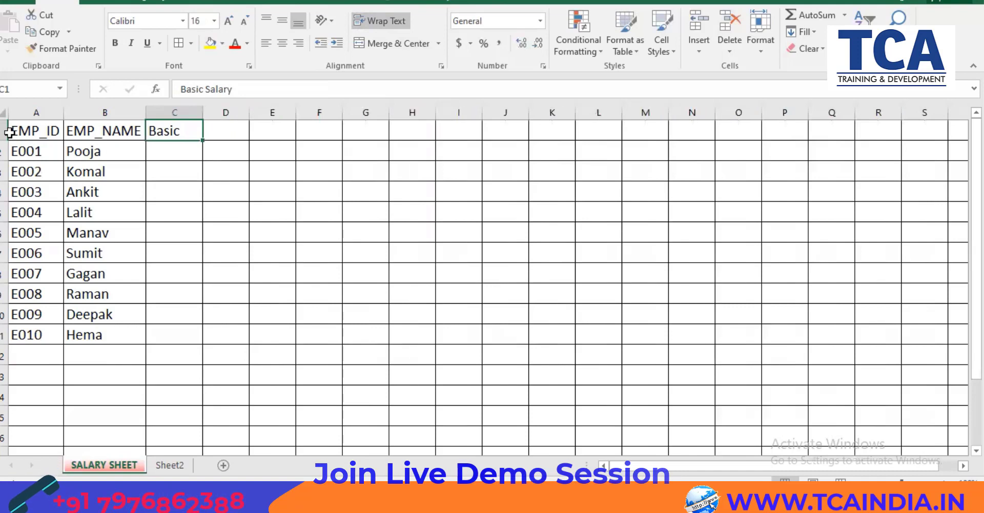
left_click_drag(3, 140, 497, 156)
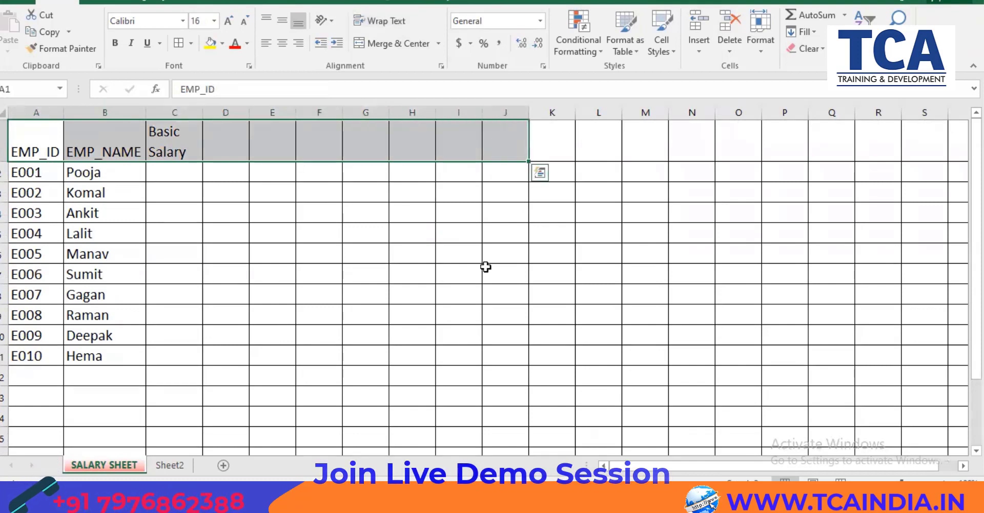
left_click(282, 44)
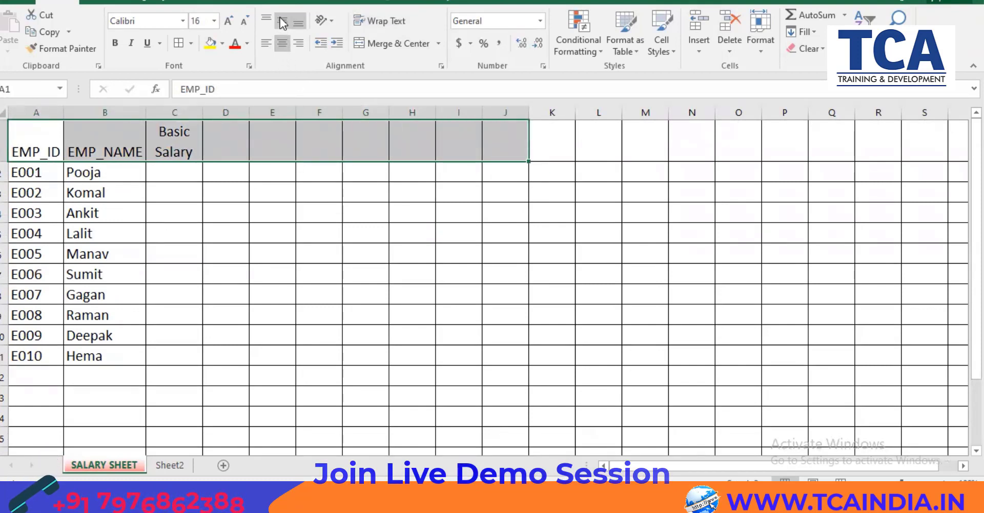
left_click(281, 21)
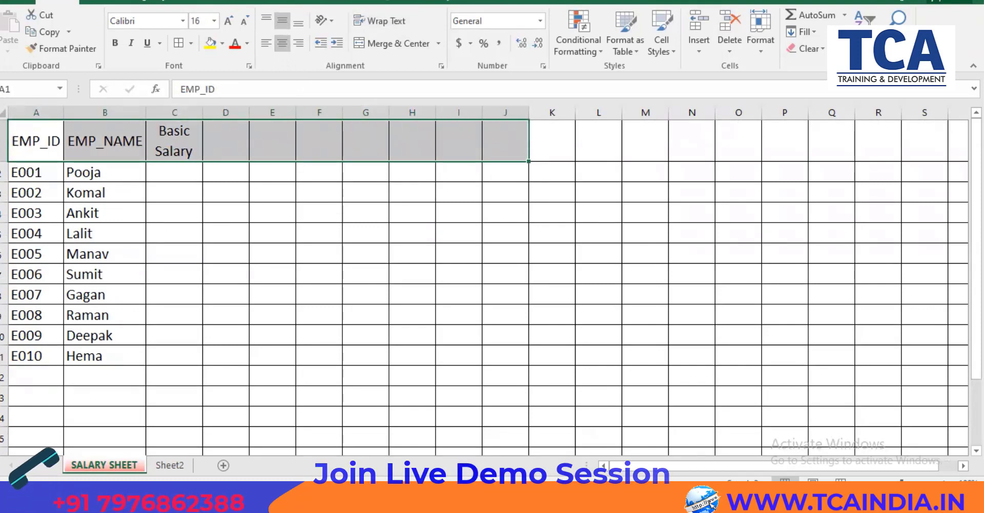
left_click_drag(196, 116, 190, 114)
- Enter the basic salaries 23000, 34000, 16000, 78000 and 45000 in C2:C6
left_click(172, 177)
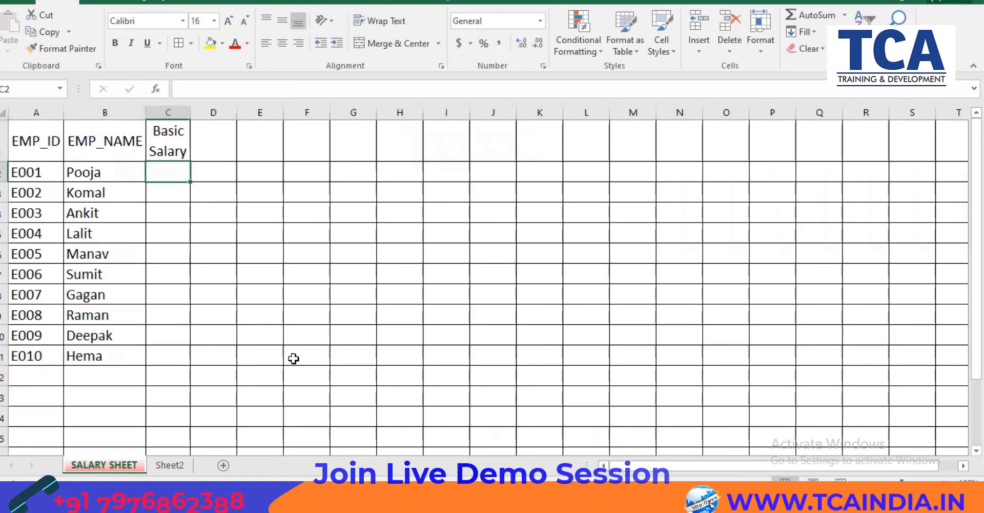
type("23000")
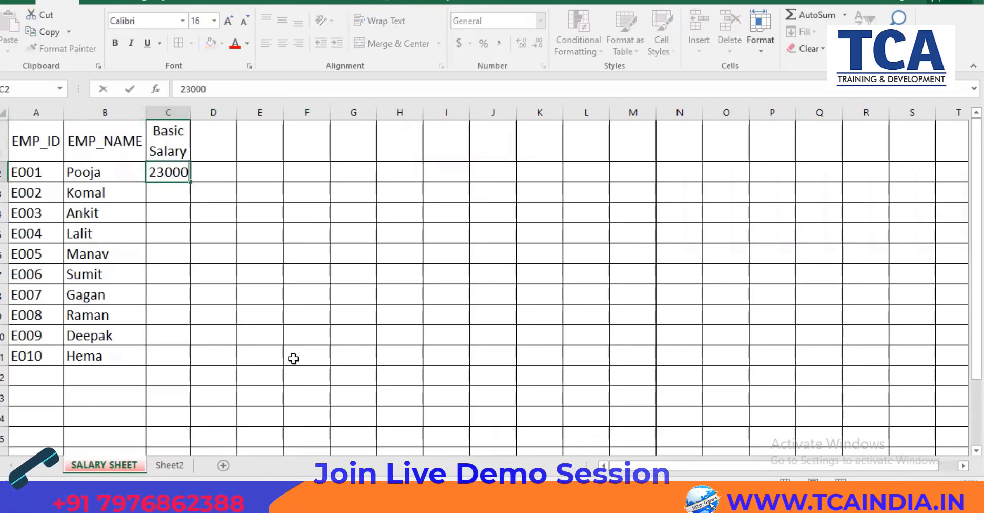
key("Return")
type("34000")
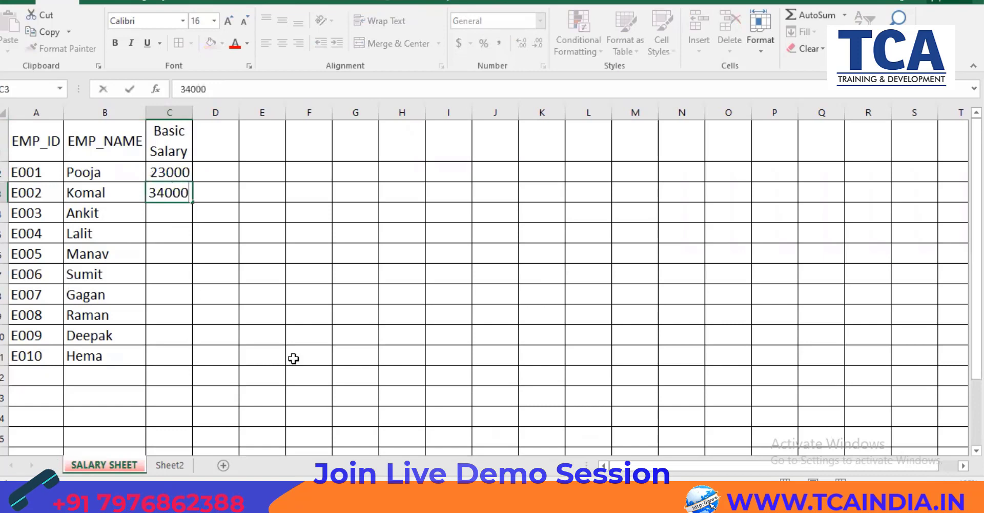
key("Return")
type("16000")
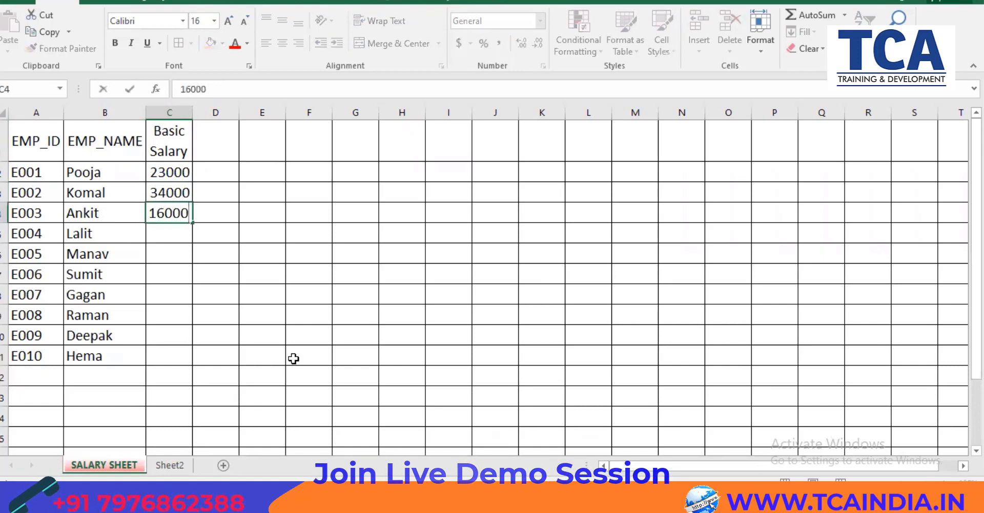
key("Return")
type("78")
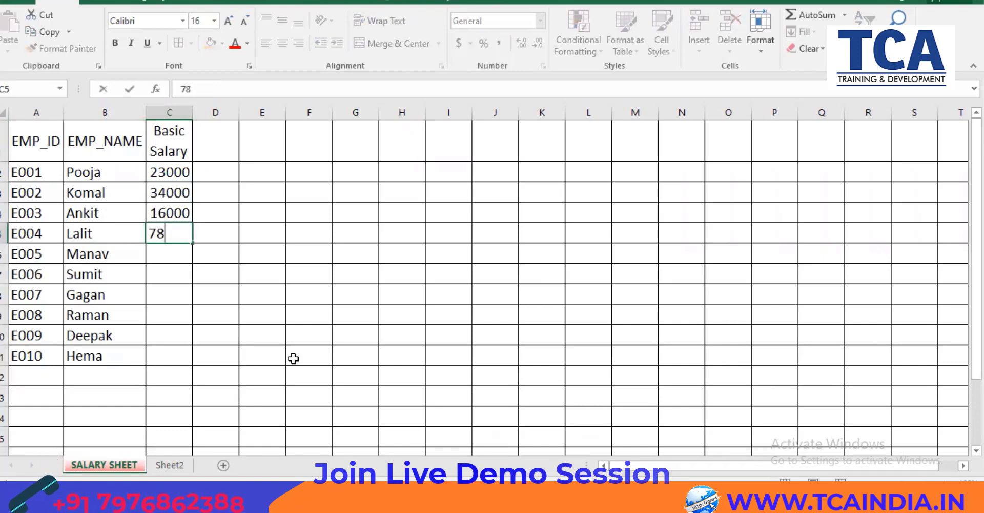
type("000")
key("Return")
type("45000")
key("Return")
- Enter the basic salaries 33000, 42000, 20000, 18000 and 19000 in C7:C11
type("33000")
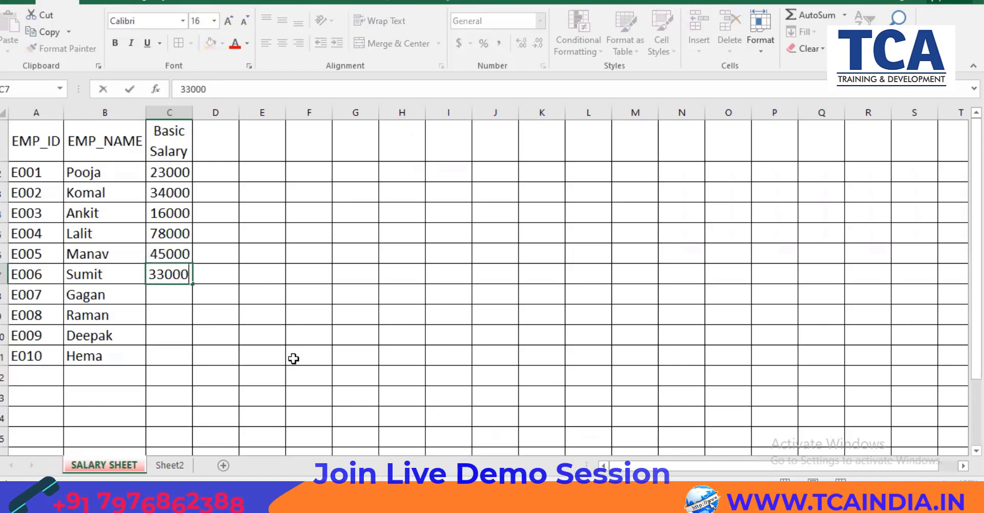
key("Return")
type("42000")
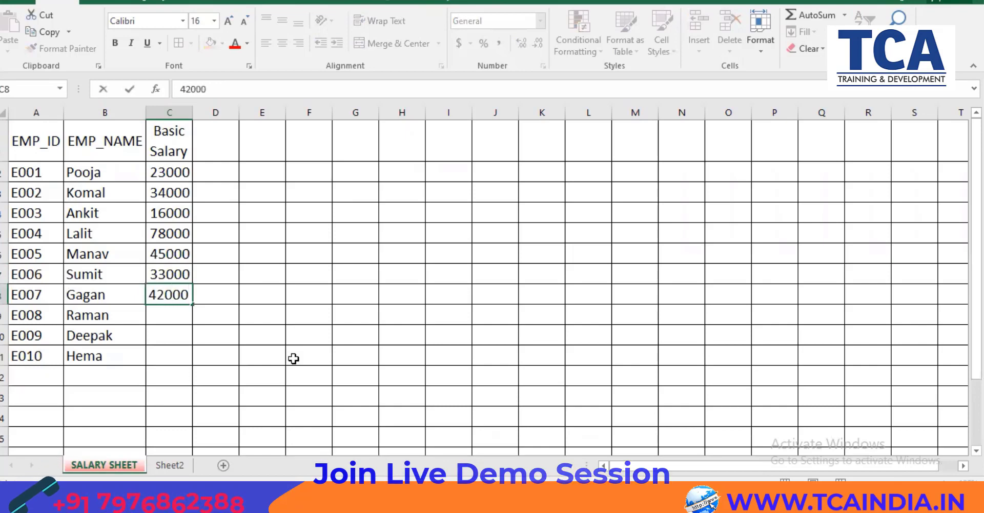
key("Return")
type("20000")
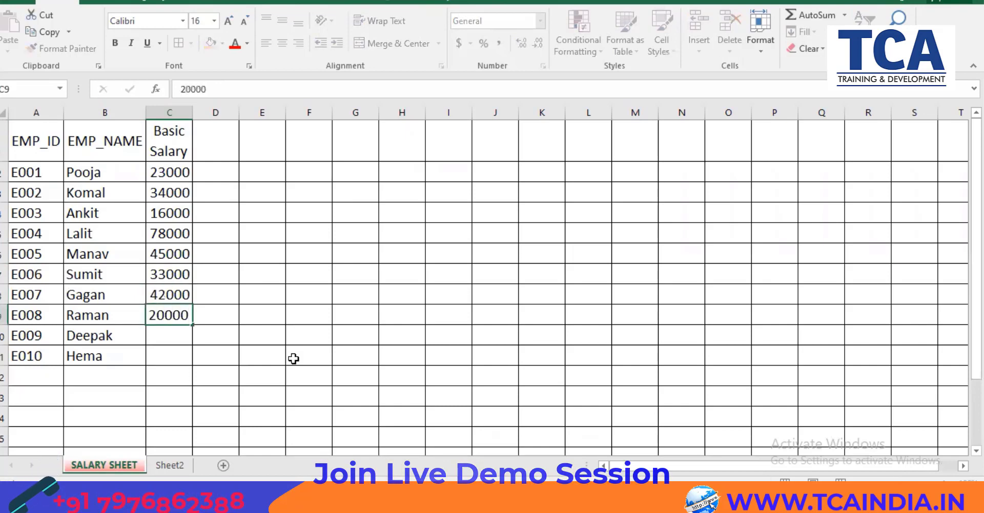
key("Return")
type("18000")
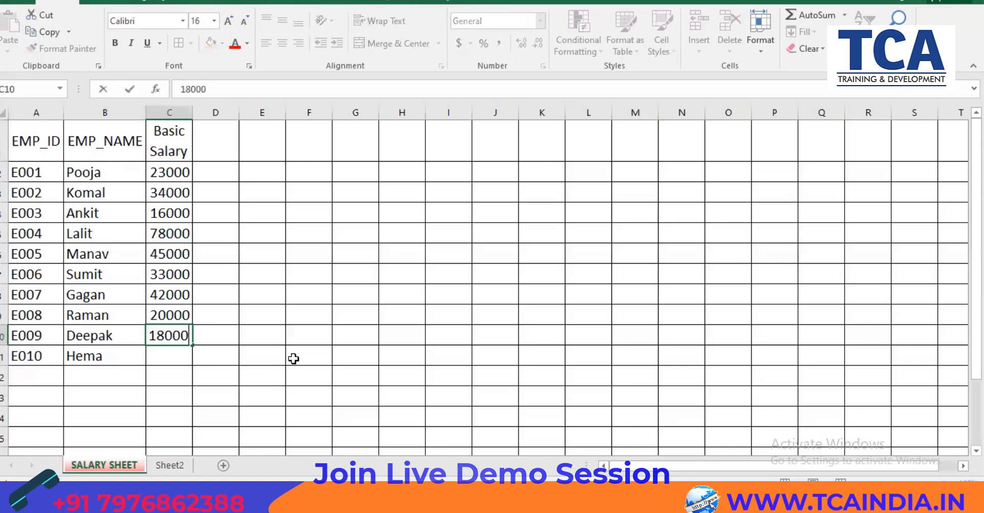
key("Return")
type("190000")
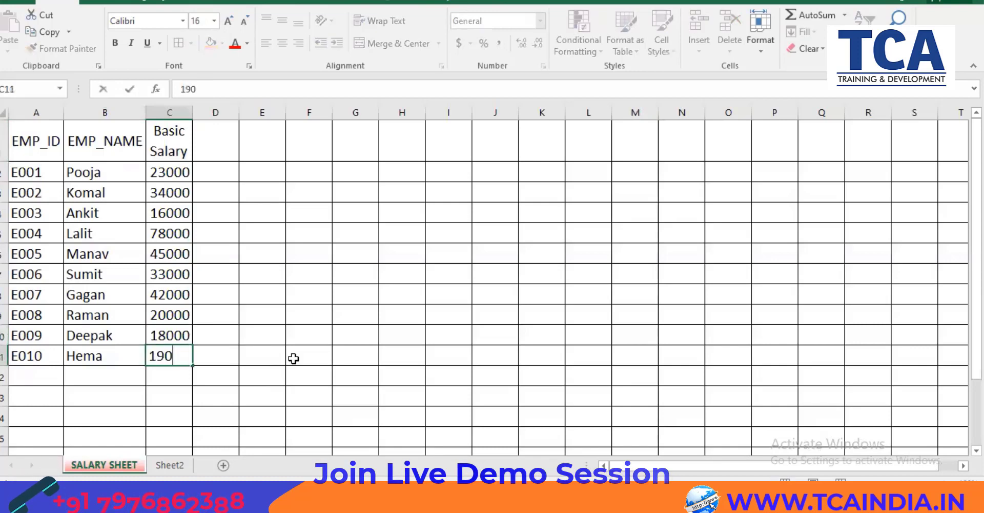
key("BackSpace")
key("Return")
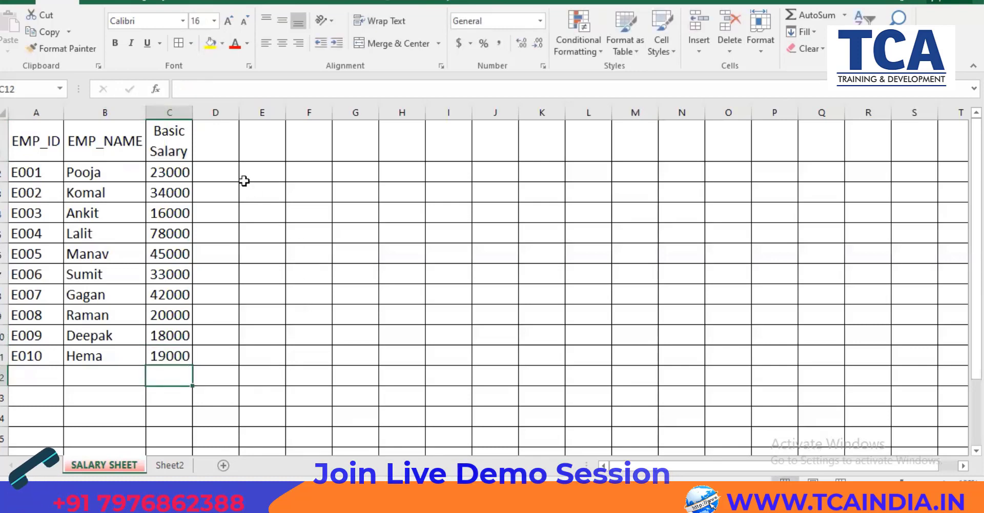
- Enter the header HRA 30% in D1 and wrap its text onto two lines
left_click(218, 147)
type("HR")
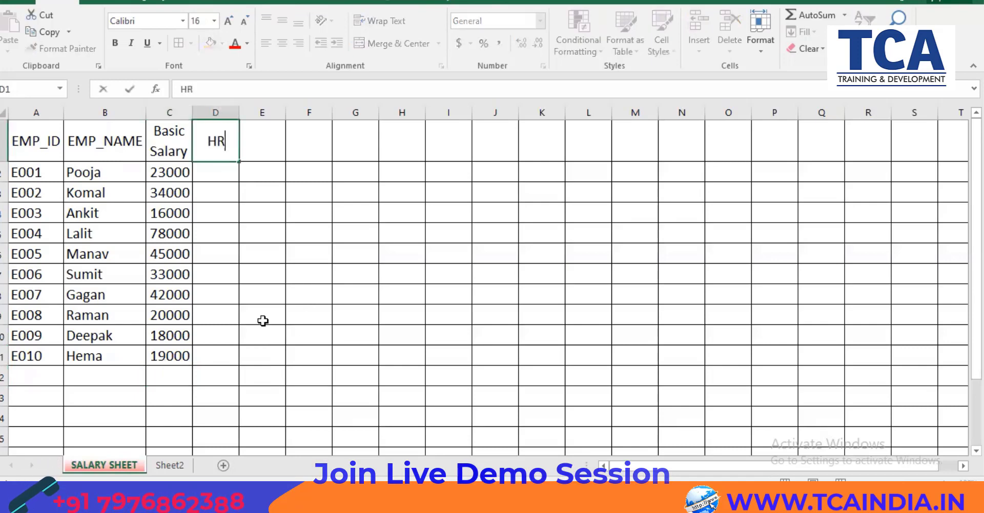
type("A 30%")
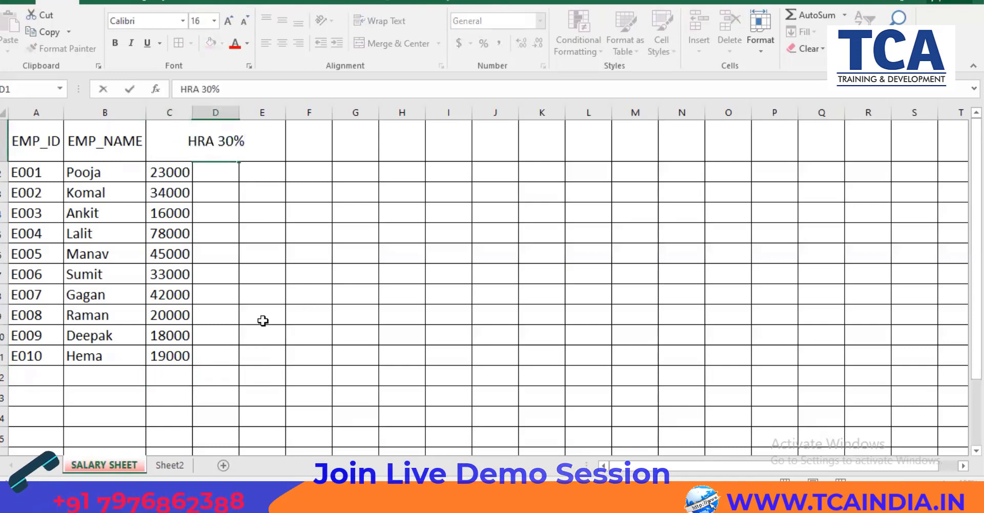
key("Return")
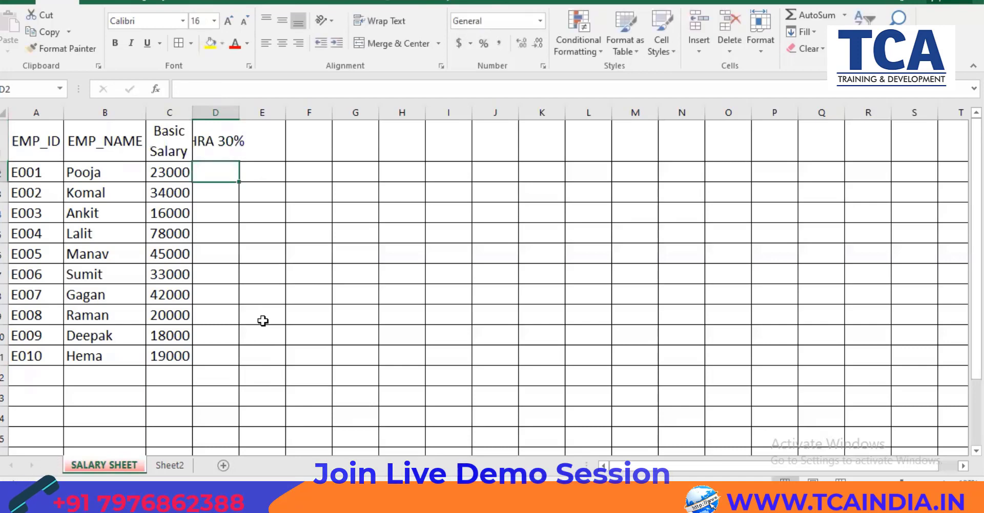
left_click(210, 134)
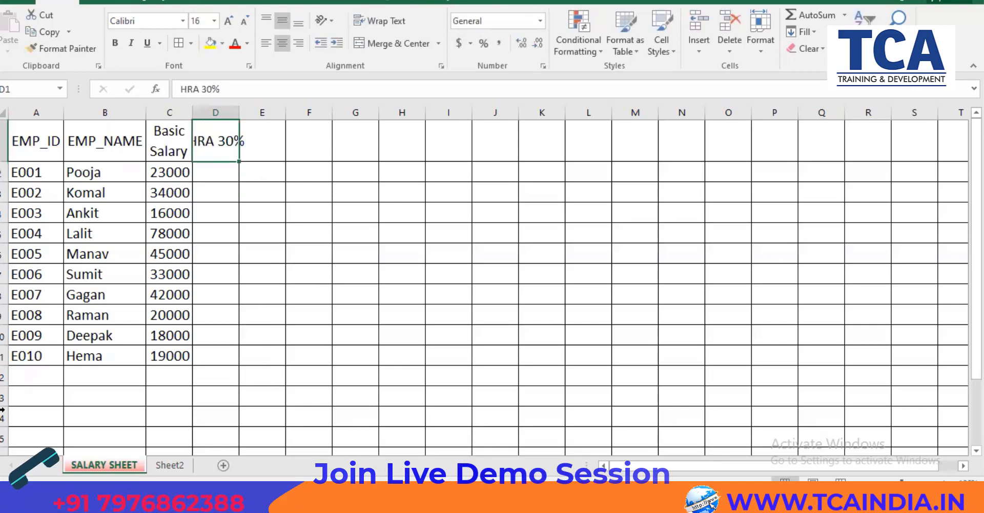
left_click(357, 21)
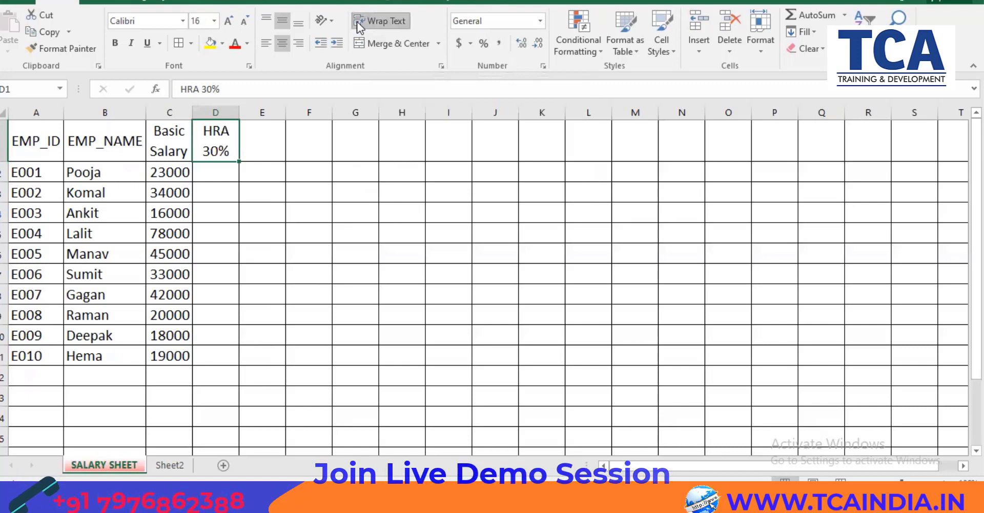
- Calculate the HRA in D2 with the formula =C2*30% and fill it down to D11
left_click(234, 174)
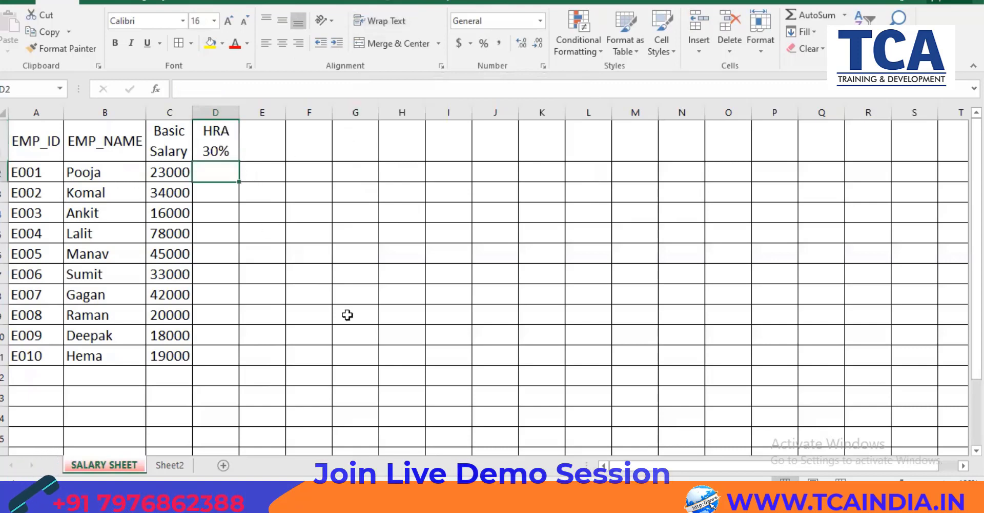
type("=")
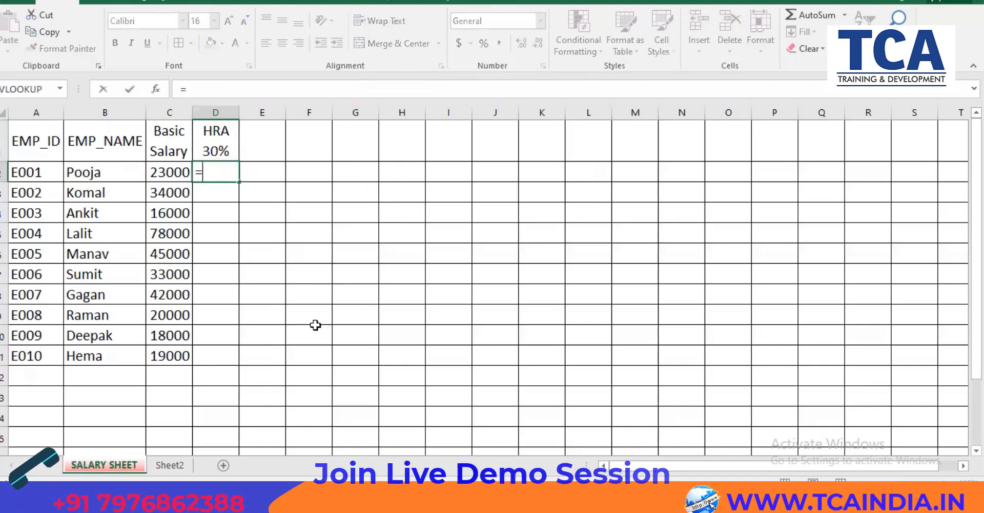
left_click(168, 173)
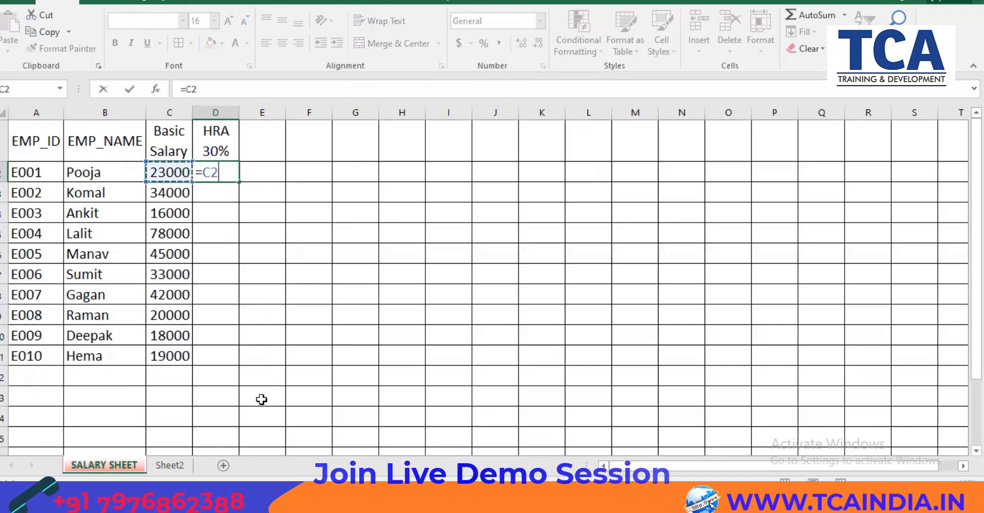
type("*")
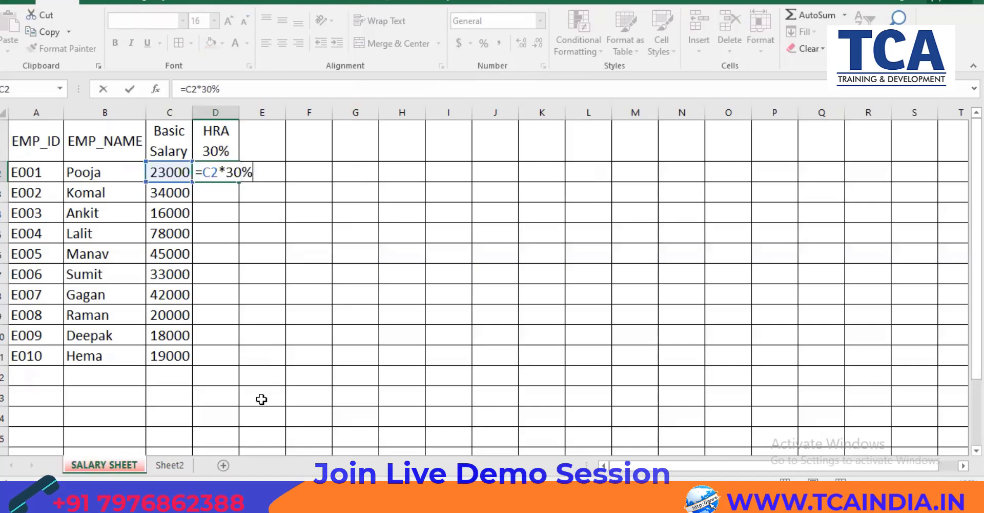
key("Return")
left_click(234, 172)
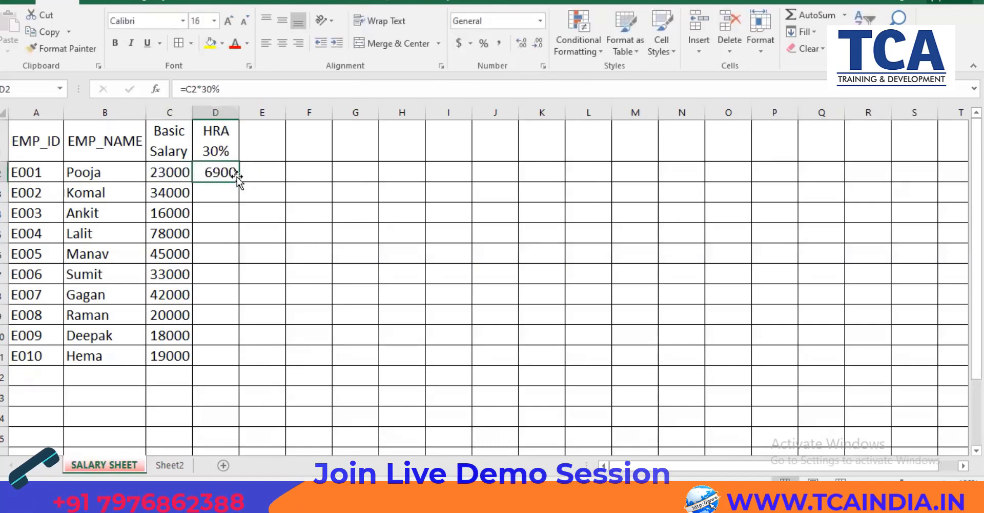
left_click_drag(239, 182, 229, 373)
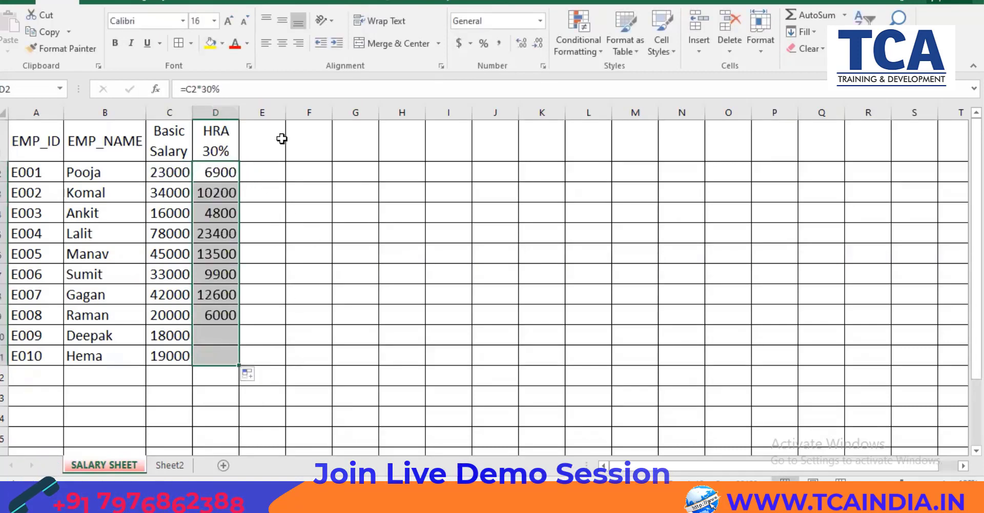
- Center the HRA cells D2:D11 horizontally and clear their contents
left_click(282, 43)
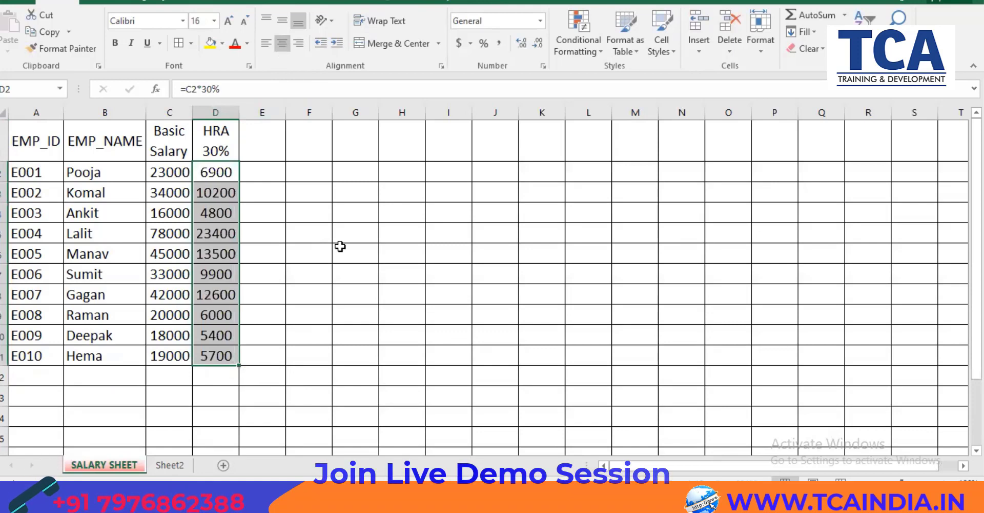
key("Delete")
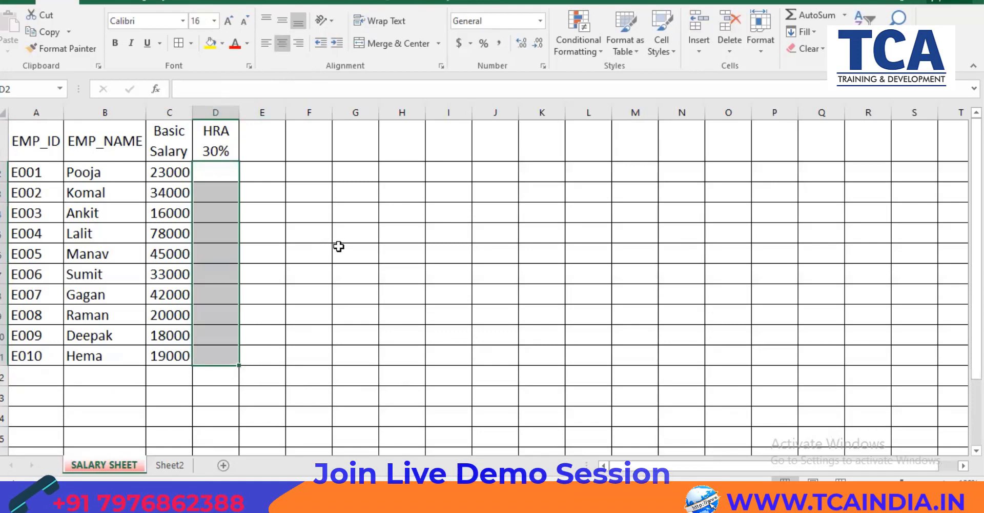
- Calculate the HRA in D2 with the formula =C2*30/100 and fill it down to D11
left_click(224, 168)
type("=")
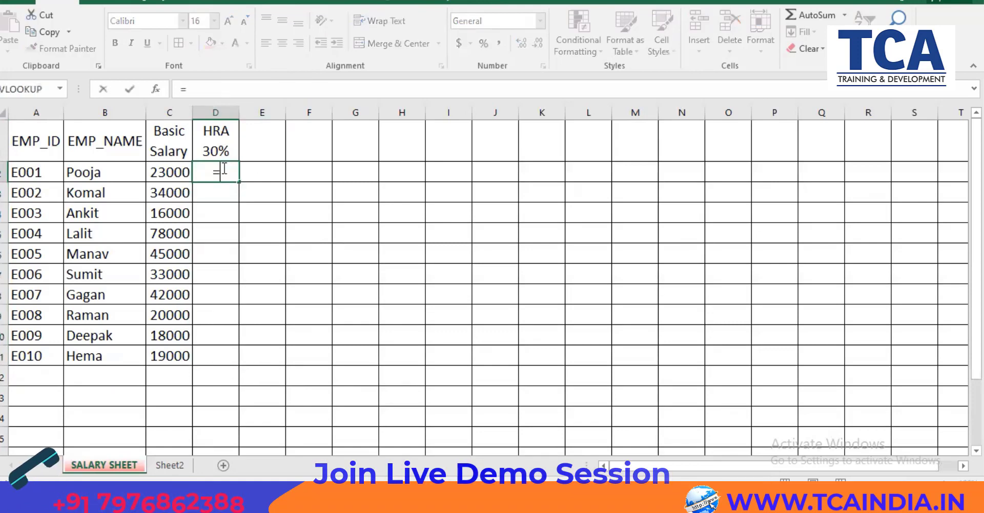
left_click(164, 170)
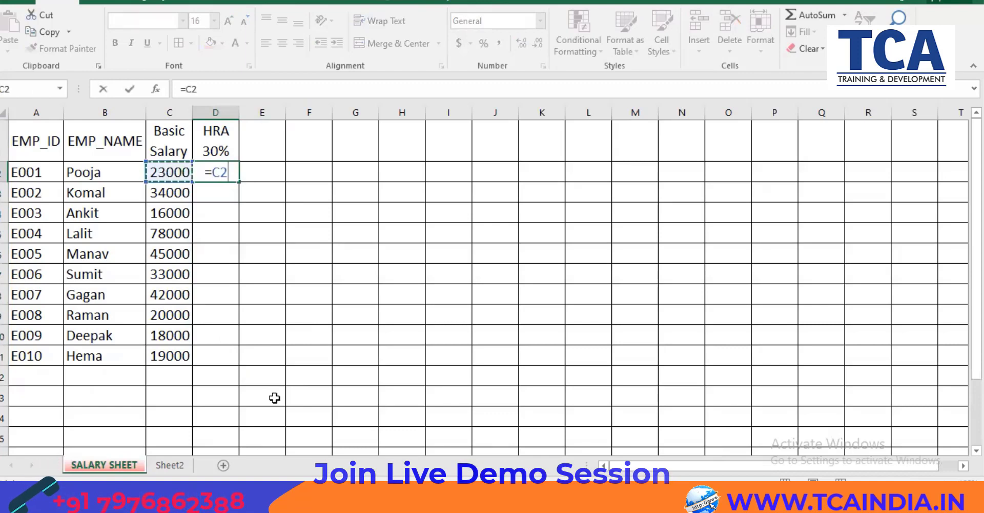
type("*2")
key("BackSpace")
type("30/100")
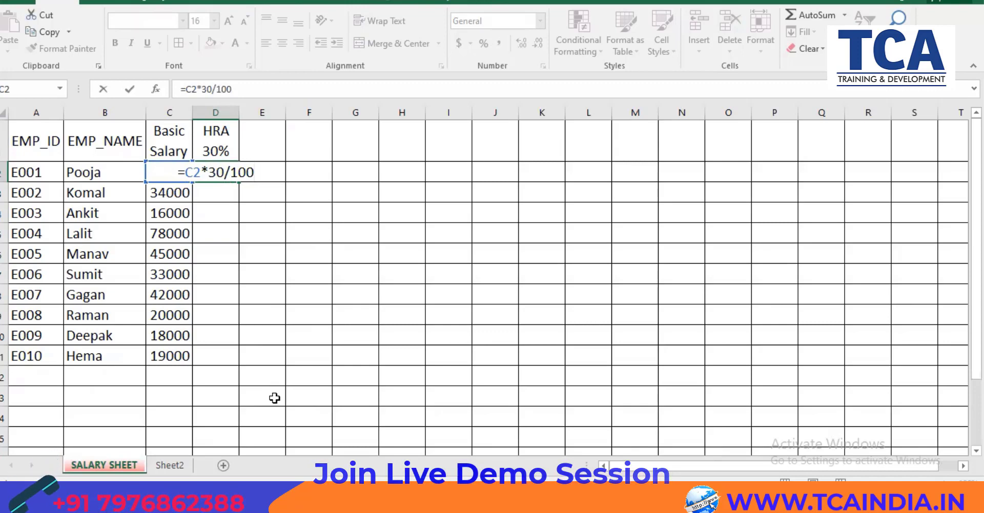
key("Return")
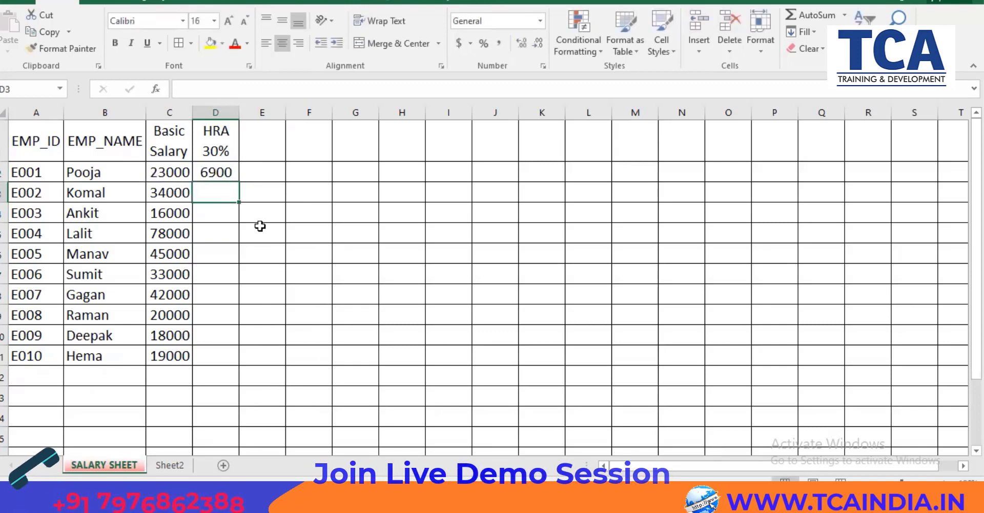
left_click(229, 169)
double_click(241, 183)
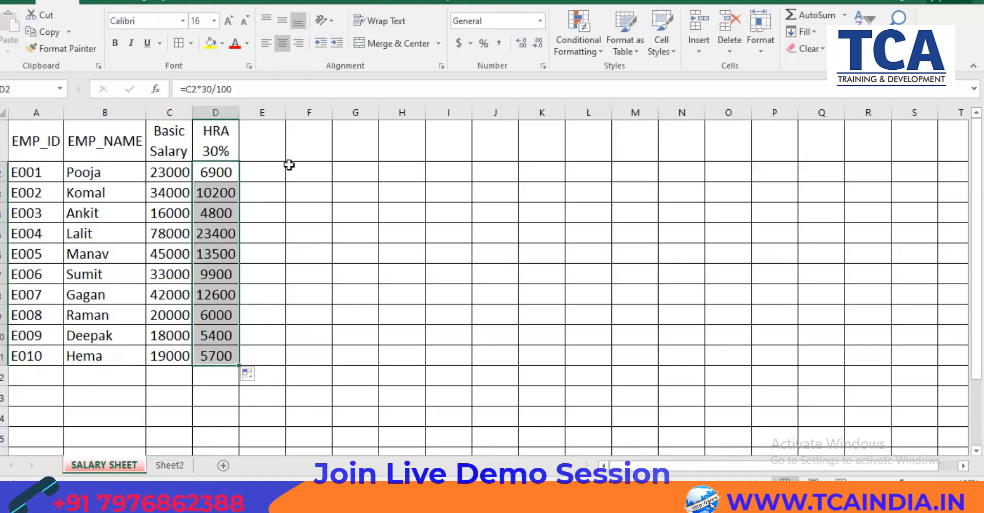
- Try a yellow fill on the HRA values in D2:D11, and undo the fill
left_click(211, 43)
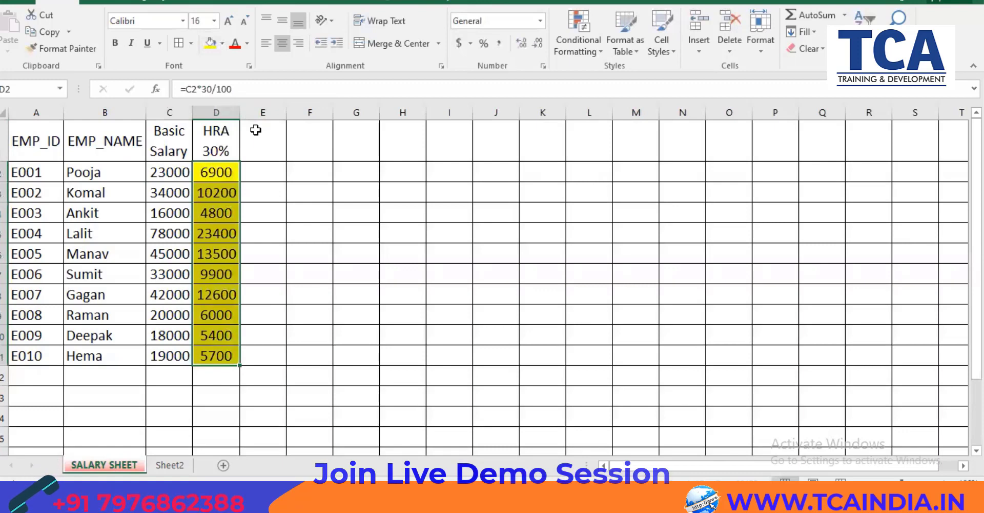
key("ctrl+c")
key("ctrl+z")
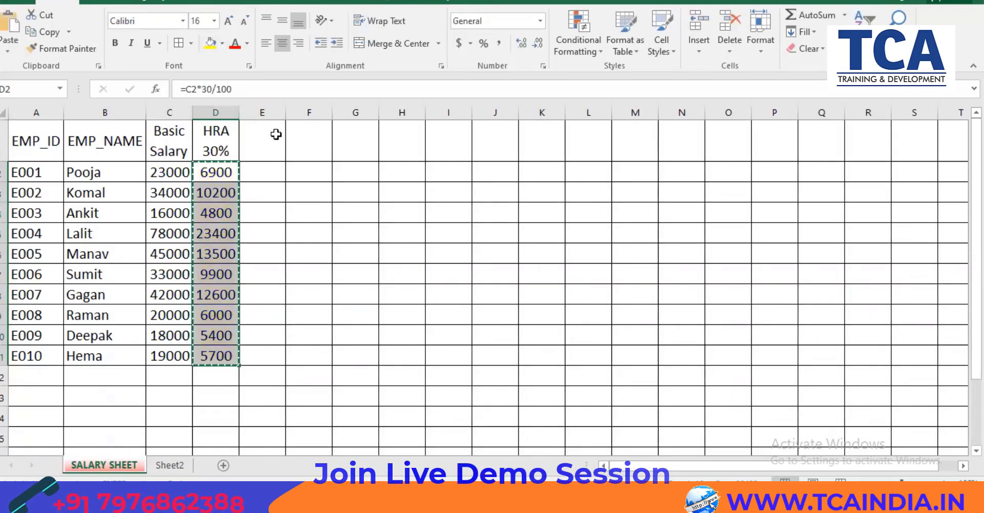
- Enter the header DA 20% in E1 and wrap its text
left_click(274, 135)
type("D")
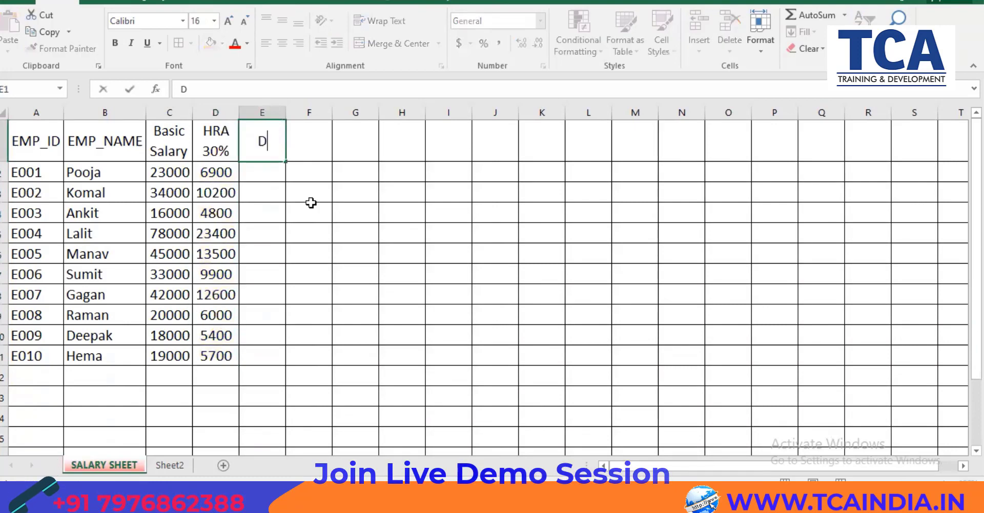
type("A 20%")
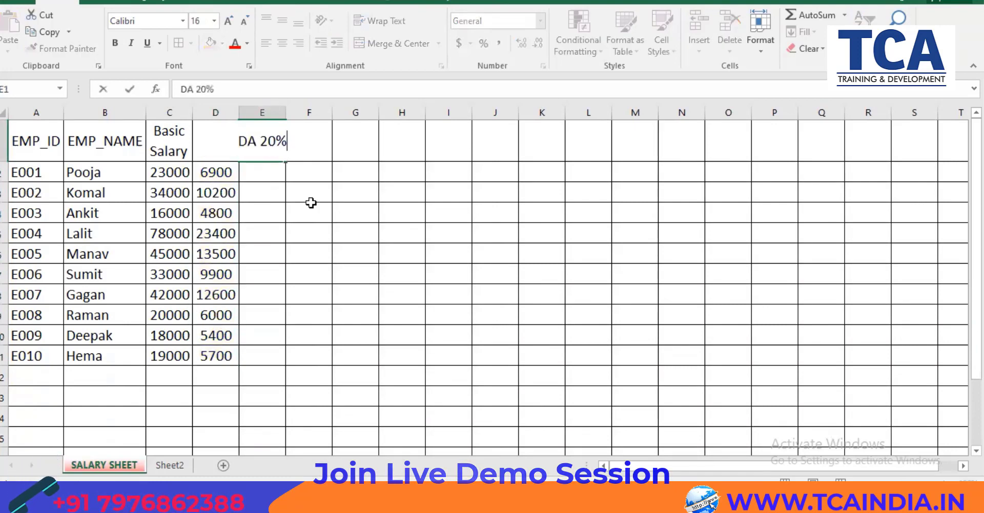
key("Return")
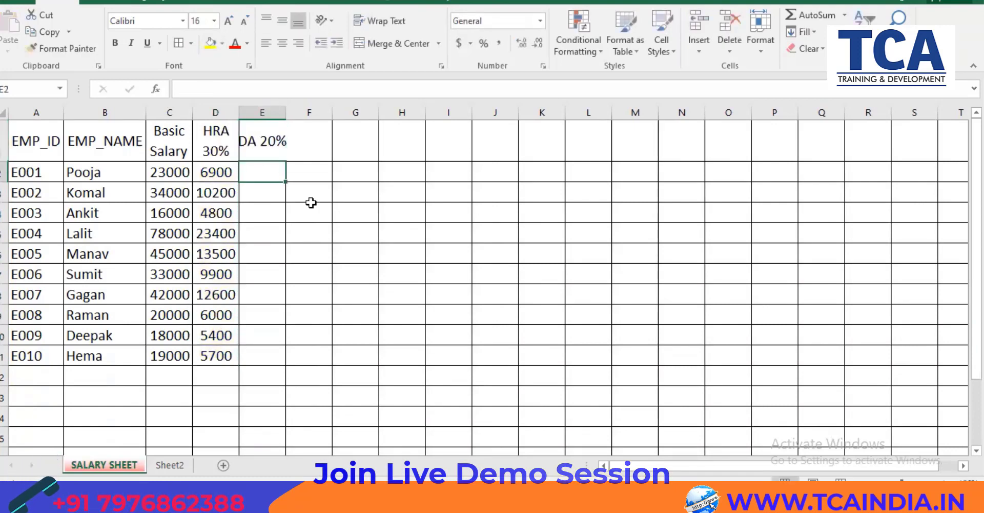
left_click(279, 149)
left_click(362, 23)
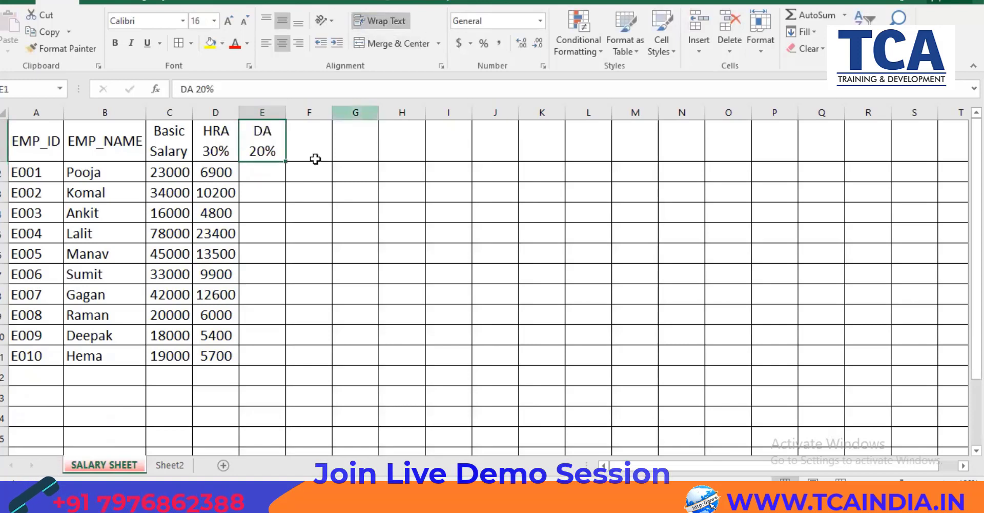
- Calculate the DA in E2:E11 by filling down the formula =C2*20%, and center the values horizontally
left_click(280, 170)
type("=")
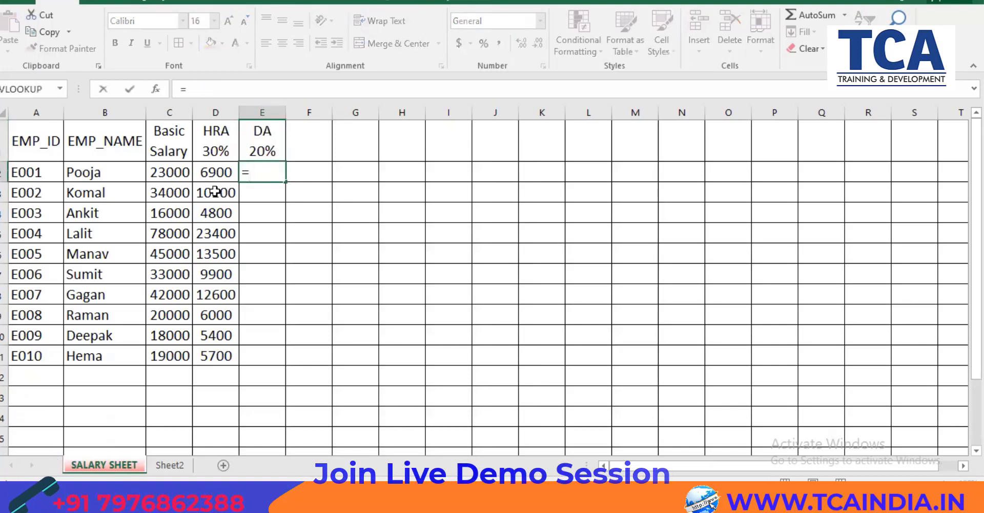
left_click(180, 173)
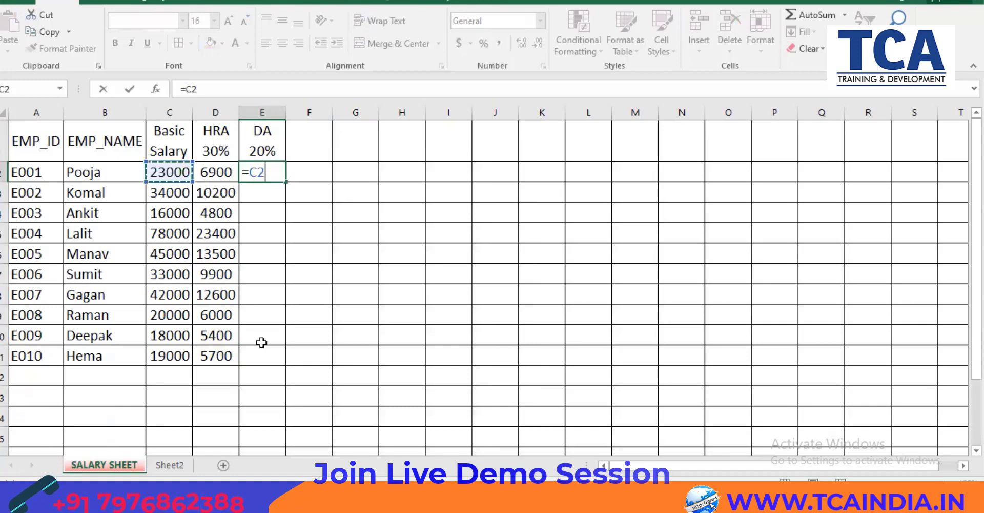
type("*")
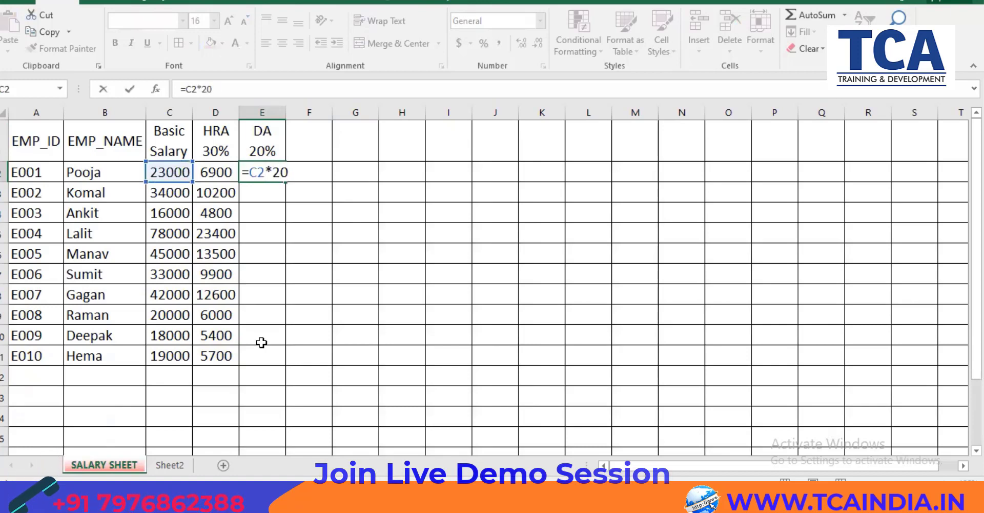
key("Return")
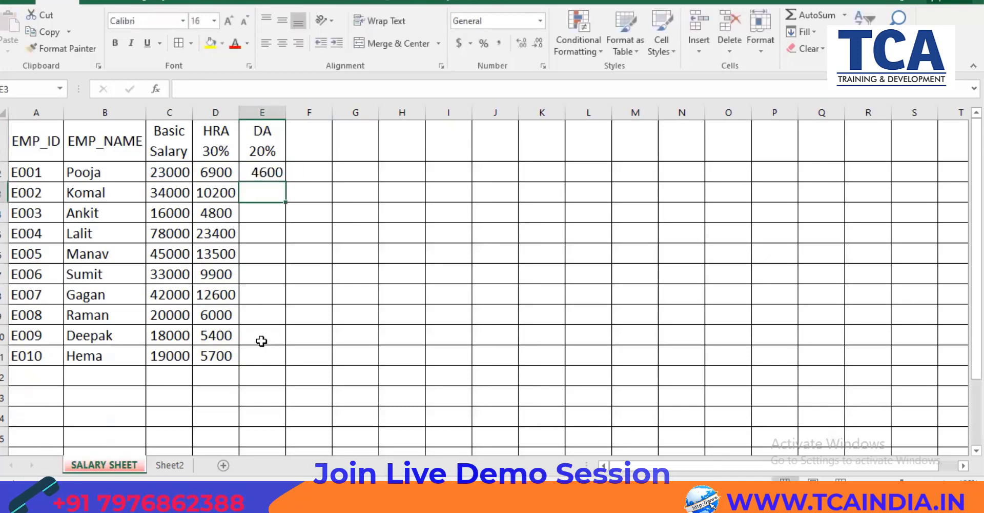
left_click(278, 173)
double_click(286, 182)
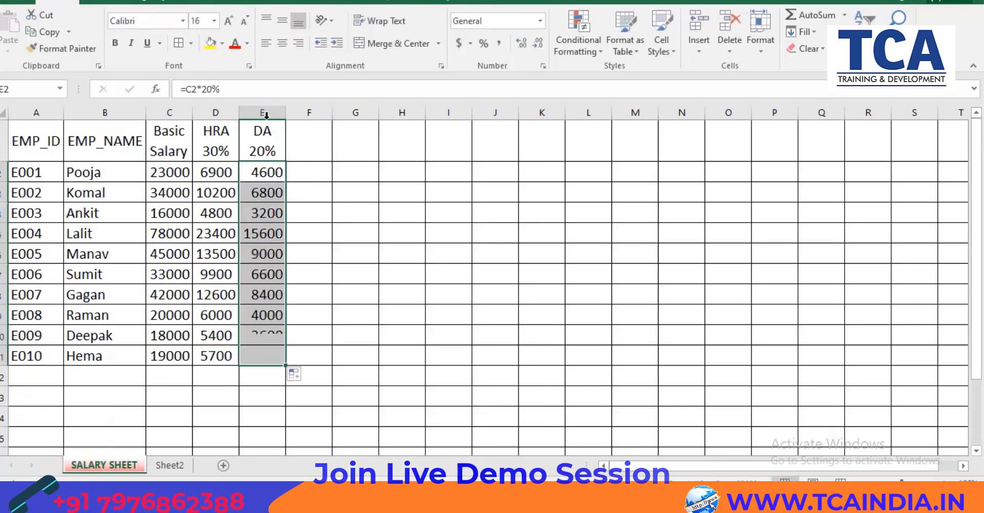
left_click(282, 43)
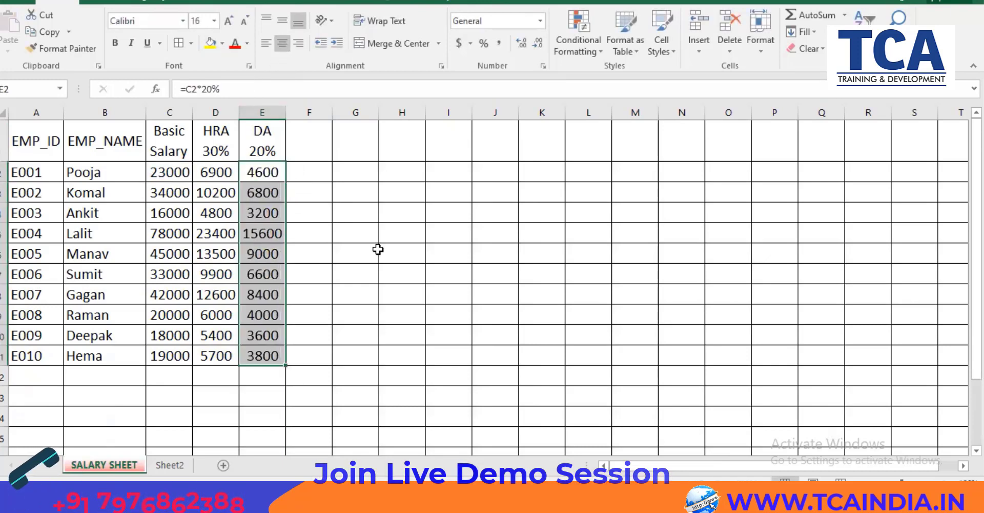
key("alt+Tab")
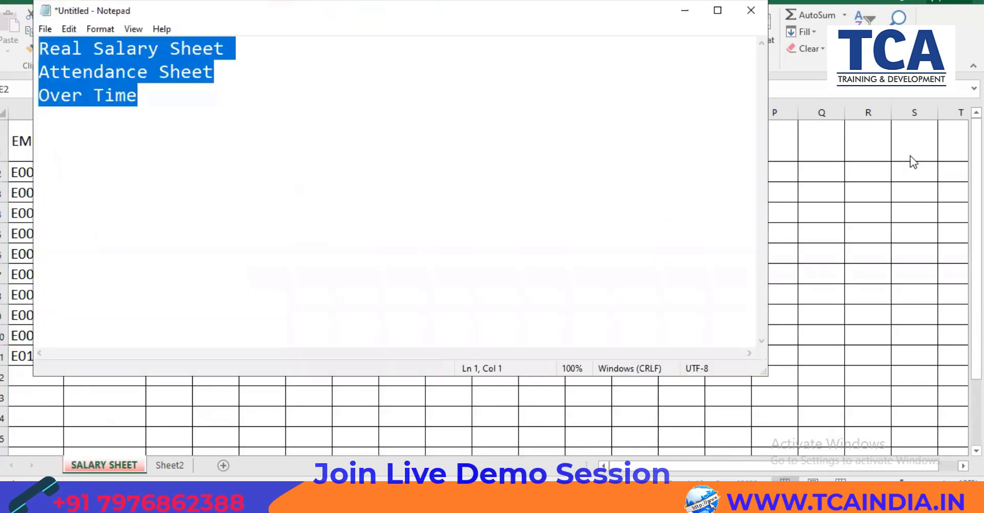
key("alt+Tab")
- Enter the header TA 10% in F1 and wrap its text
left_click(297, 128)
type("TA ")
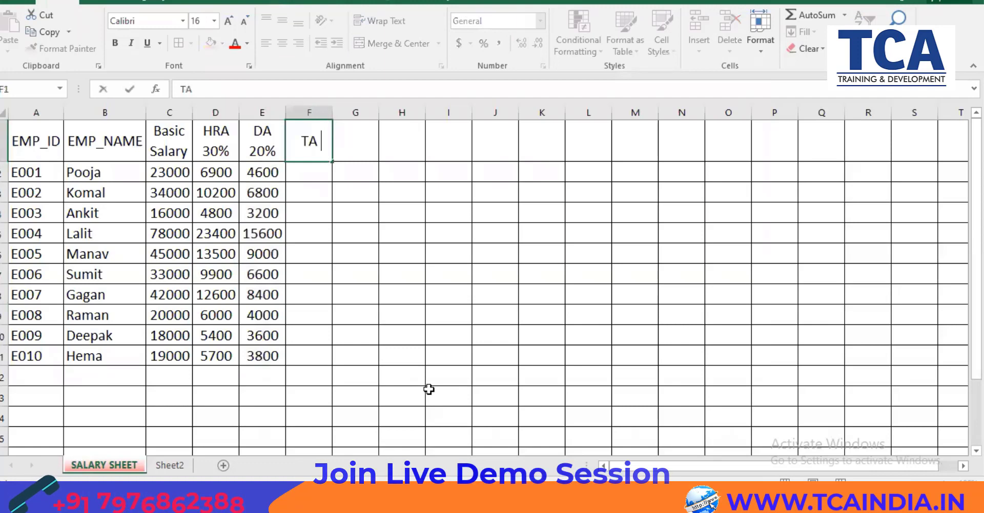
type("10%")
left_click(368, 193)
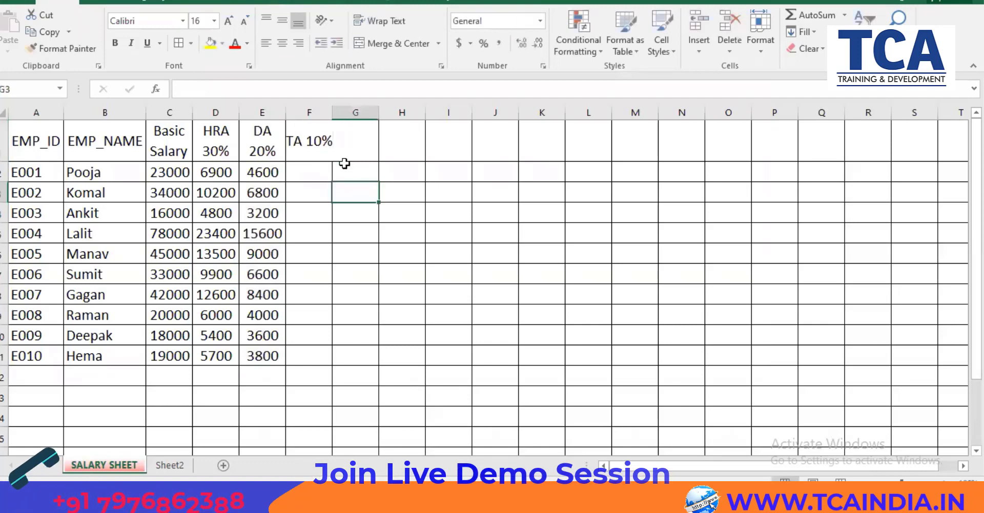
left_click(326, 146)
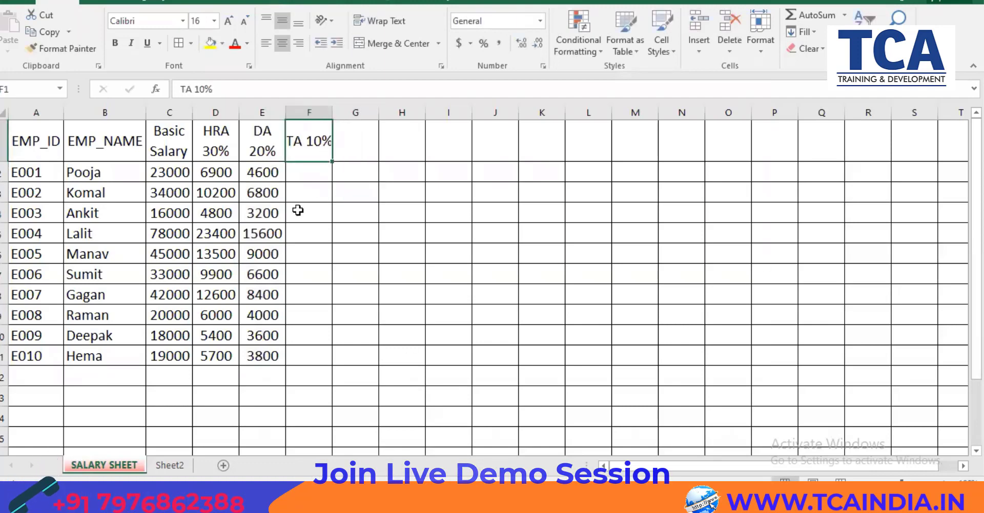
left_click(362, 20)
- Calculate the TA in F2:F11 by filling down the formula =C2*10%, and center the values horizontally
left_click(318, 176)
type("=")
left_click(169, 172)
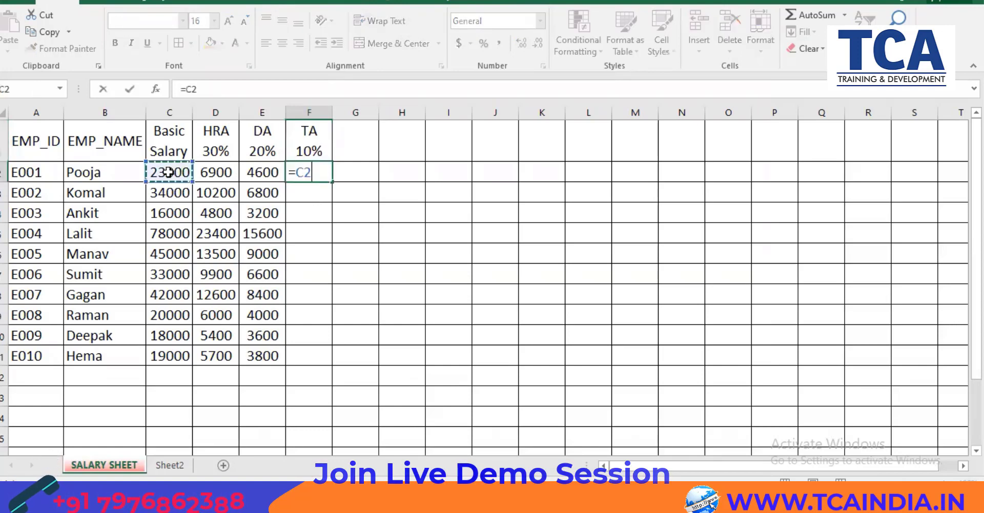
type("*10%")
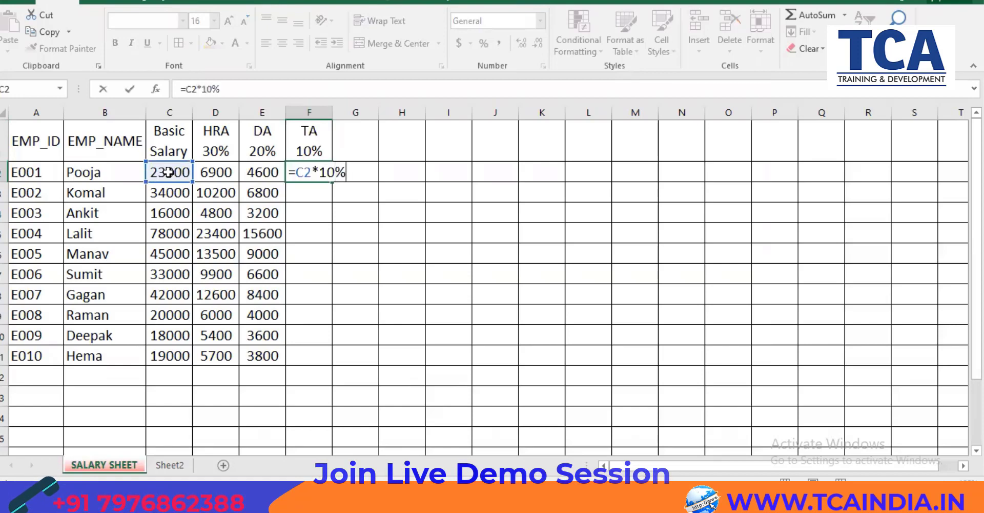
key("Return")
left_click(309, 157)
left_click(314, 172)
double_click(332, 181)
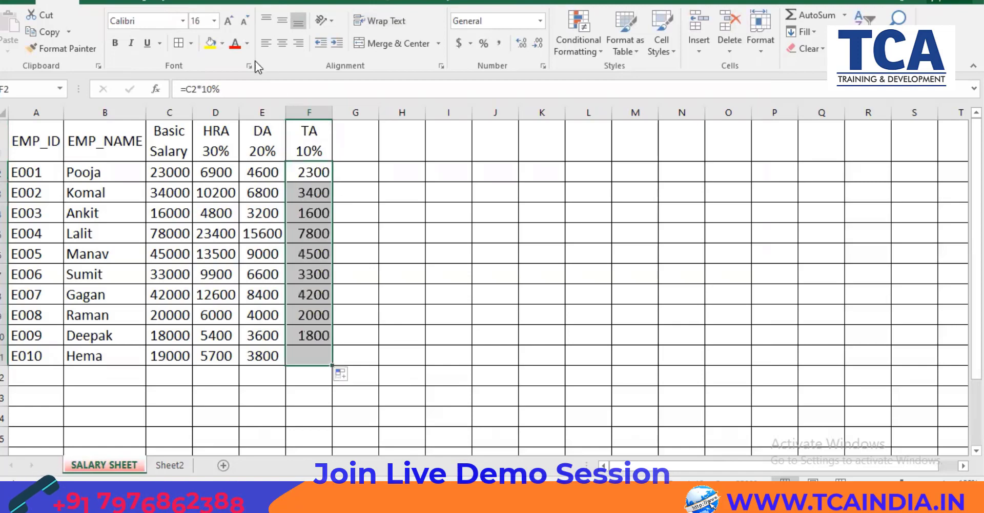
left_click(282, 43)
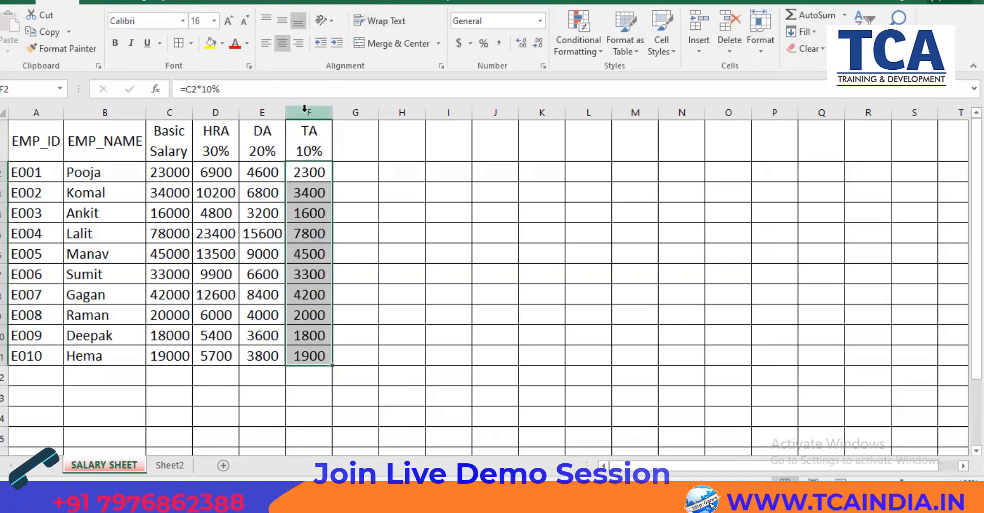
- Enter the header Gross Salary in G1 and fit it by slightly widening column G and wrapping the text
left_click(357, 144)
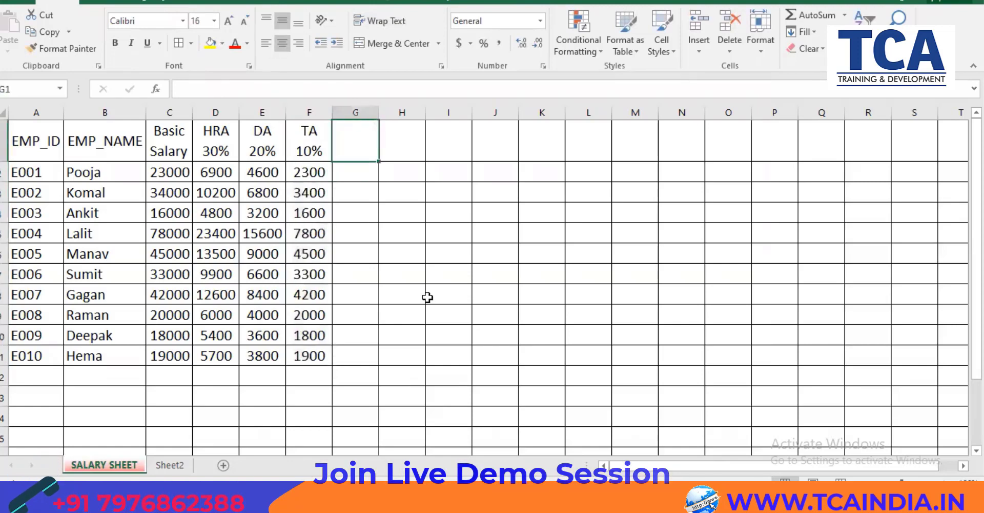
type("Gr")
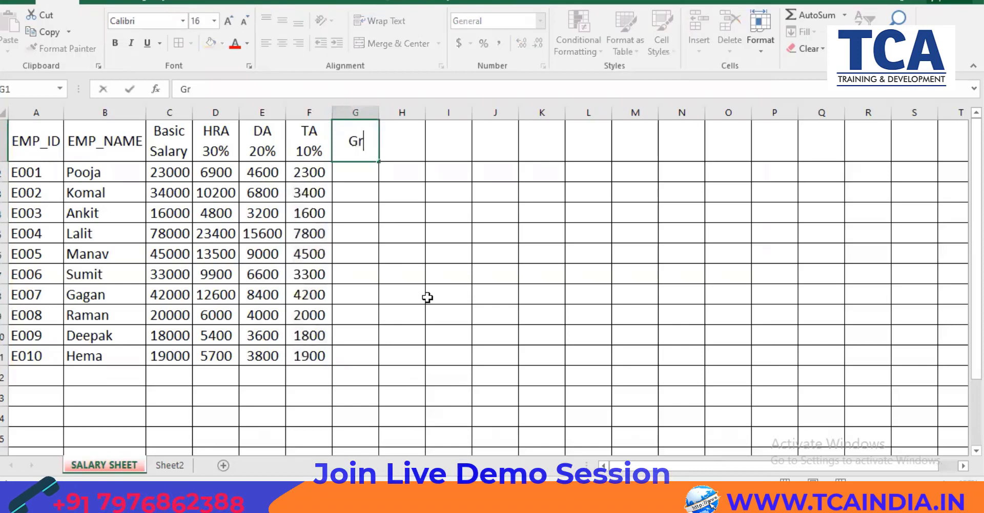
type("oss Salary")
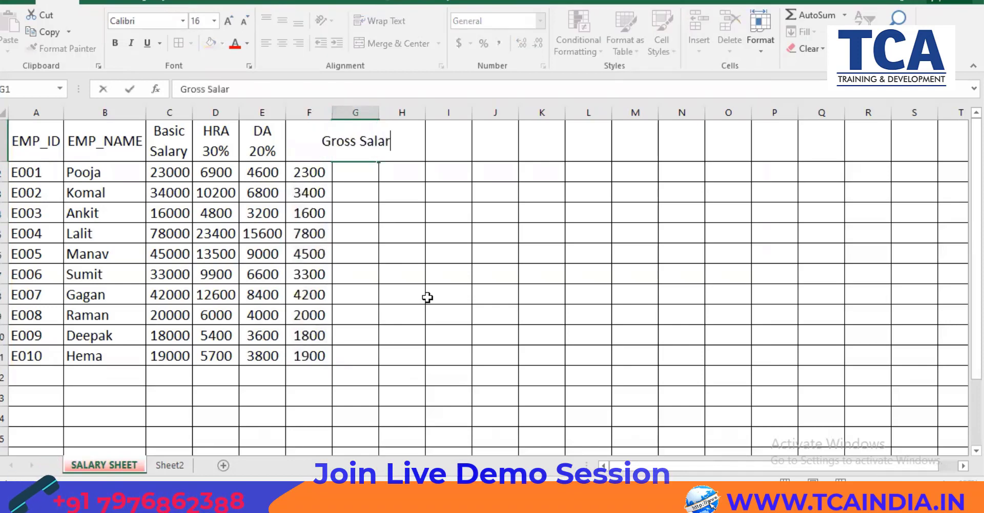
left_click(427, 297)
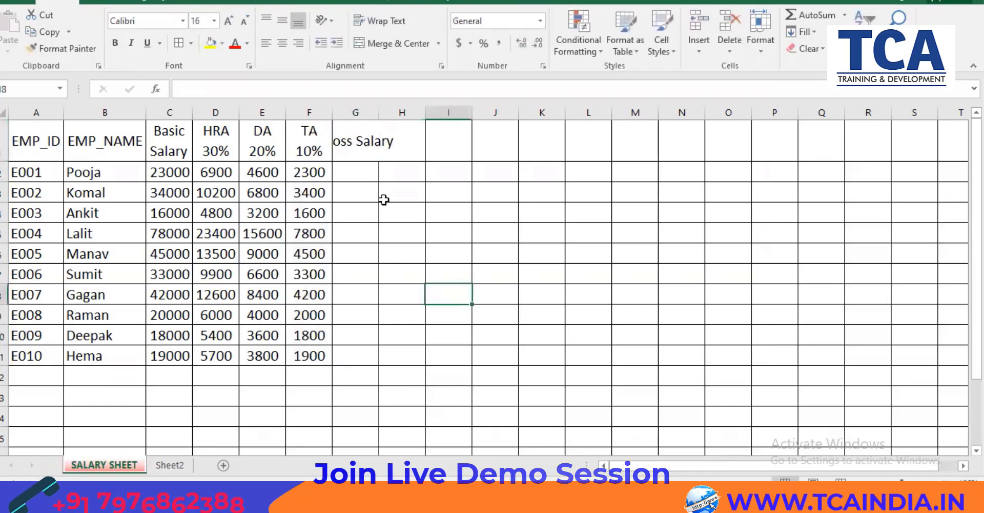
left_click(363, 145)
left_click_drag(379, 113, 392, 117)
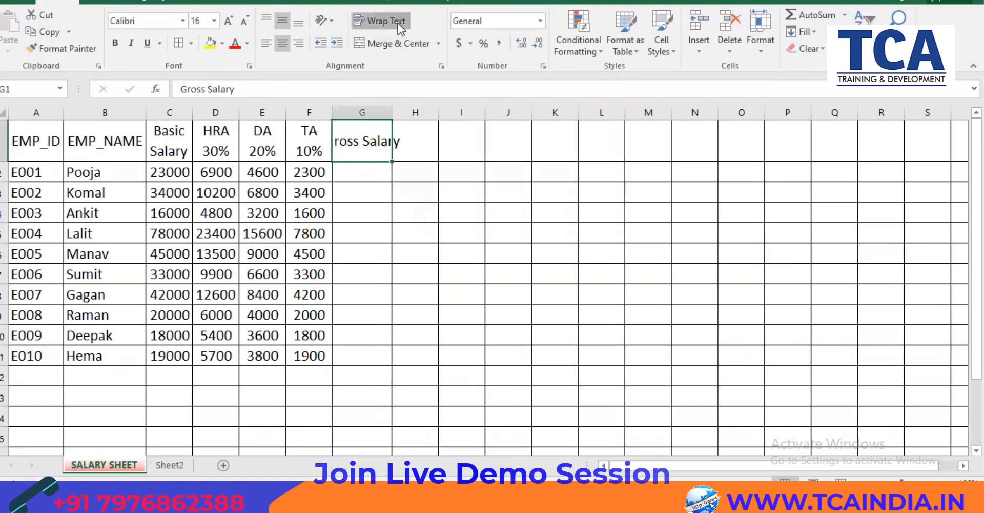
left_click(398, 23)
- Total the gross salary in G2:G11 by filling down the AutoSum formula =SUM(C2:F2), and center the values horizontally
left_click(370, 166)
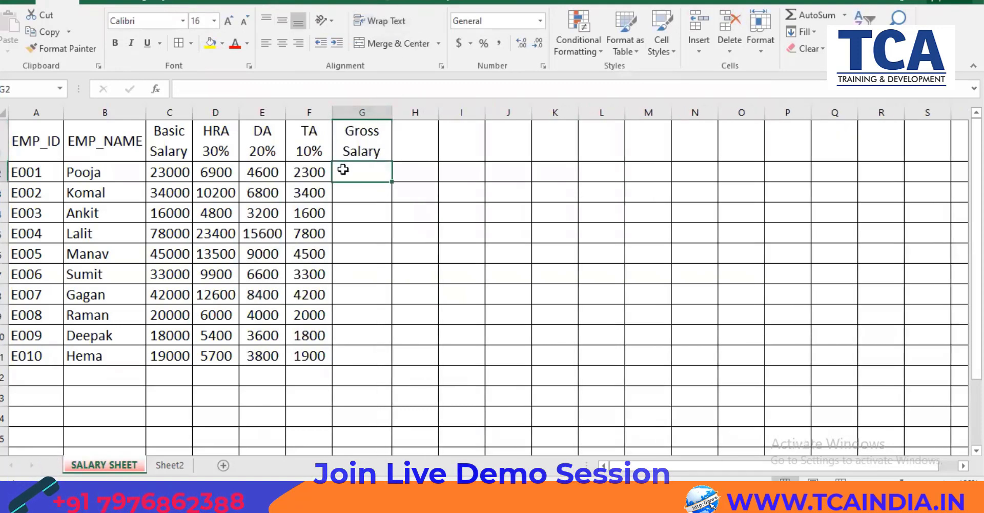
left_click_drag(186, 170, 319, 166)
left_click(356, 175)
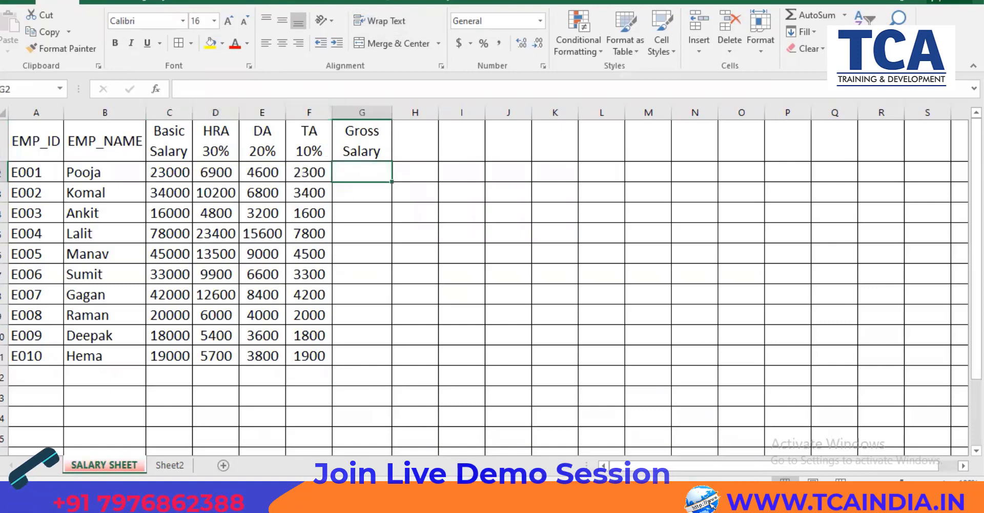
left_click(821, 16)
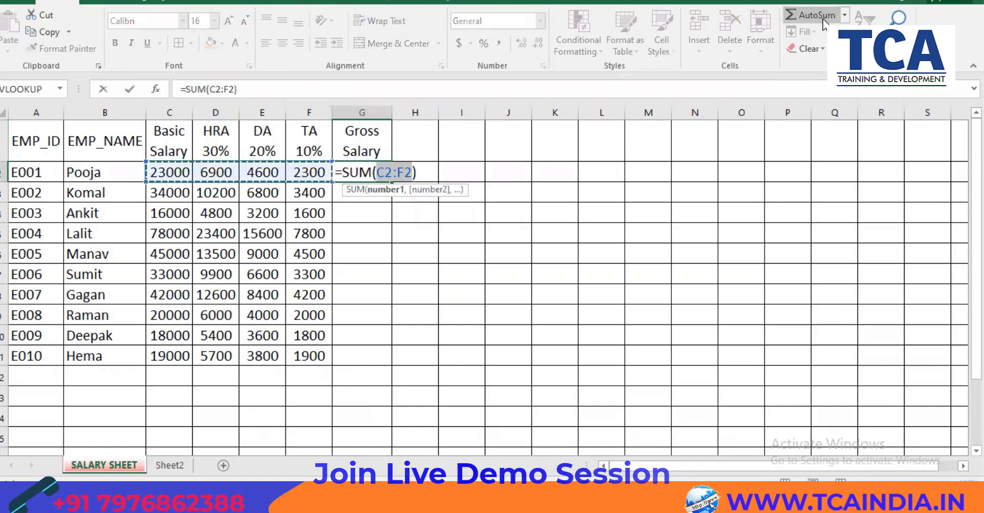
key("Return")
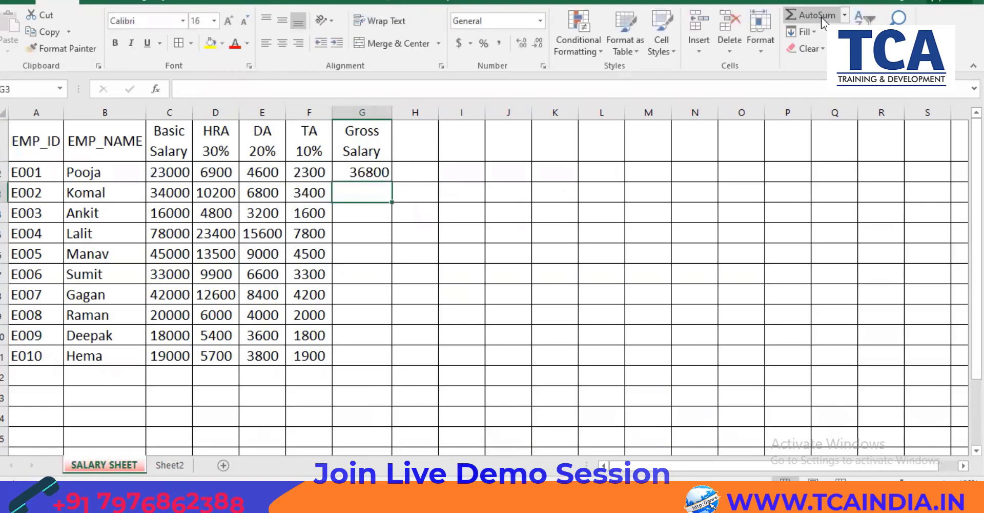
left_click(379, 176)
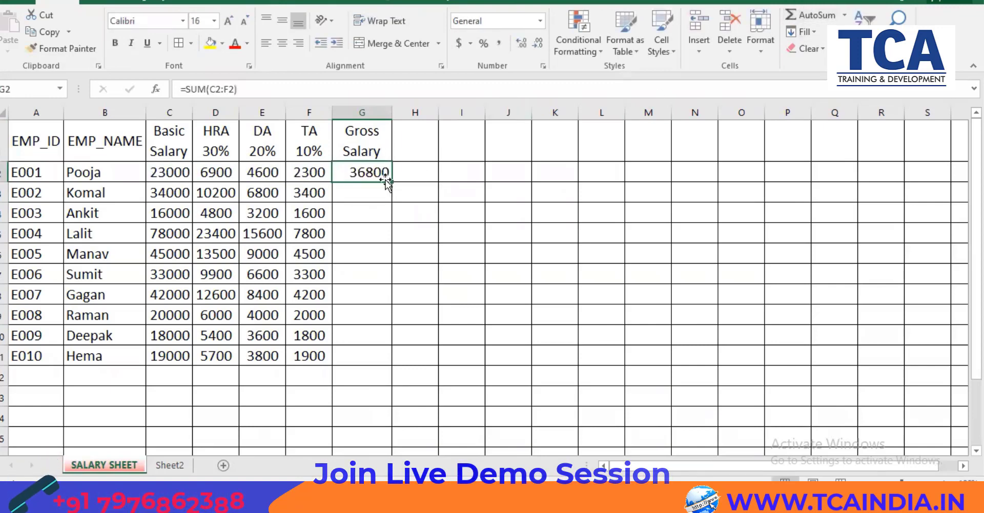
left_click_drag(391, 182, 379, 359)
left_click(280, 42)
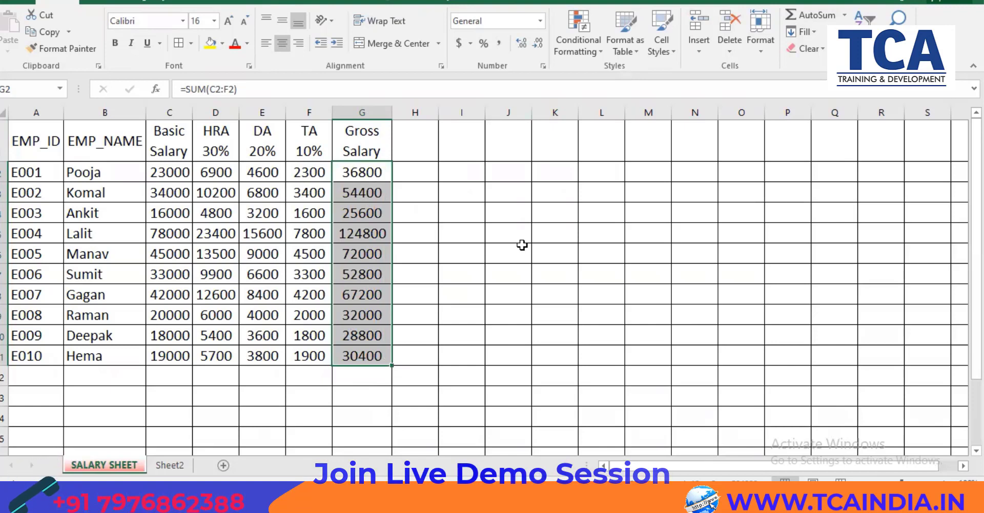
- Insert a blank row above the header row and merge and center C1:F1 in it
left_click(422, 136)
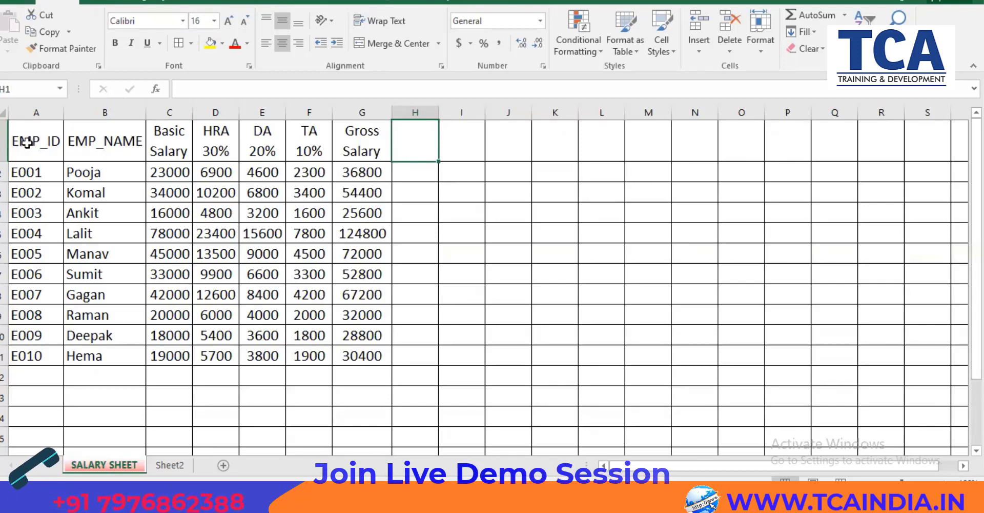
left_click(2, 138)
right_click(3, 139)
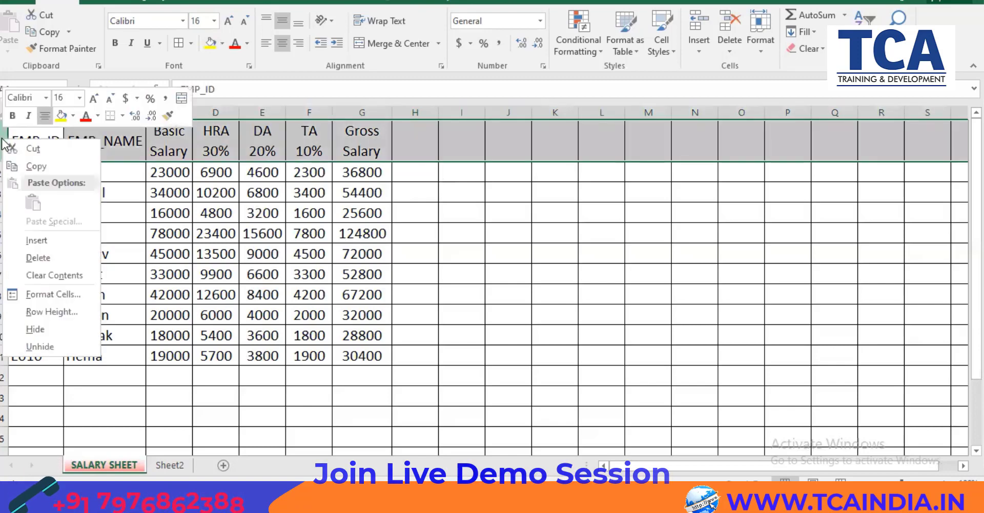
left_click(48, 240)
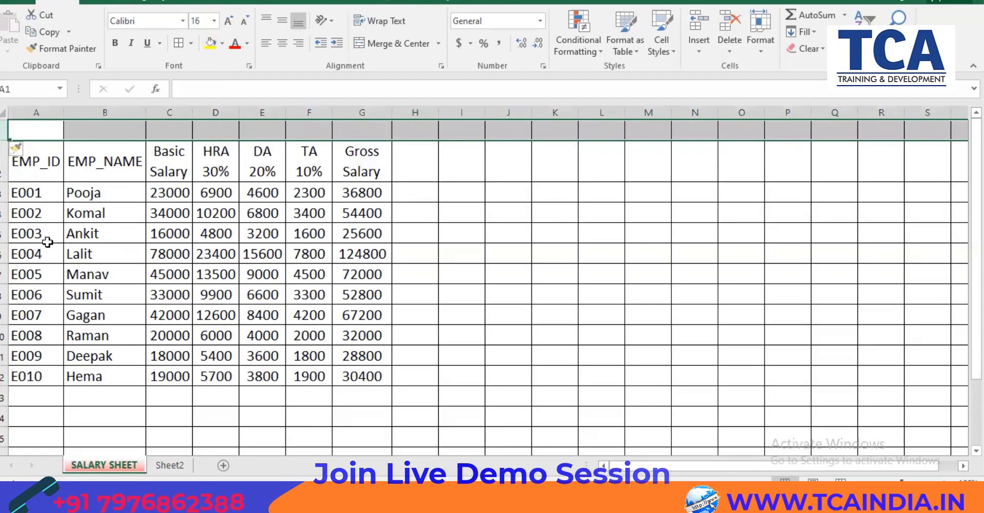
left_click_drag(167, 131, 345, 125)
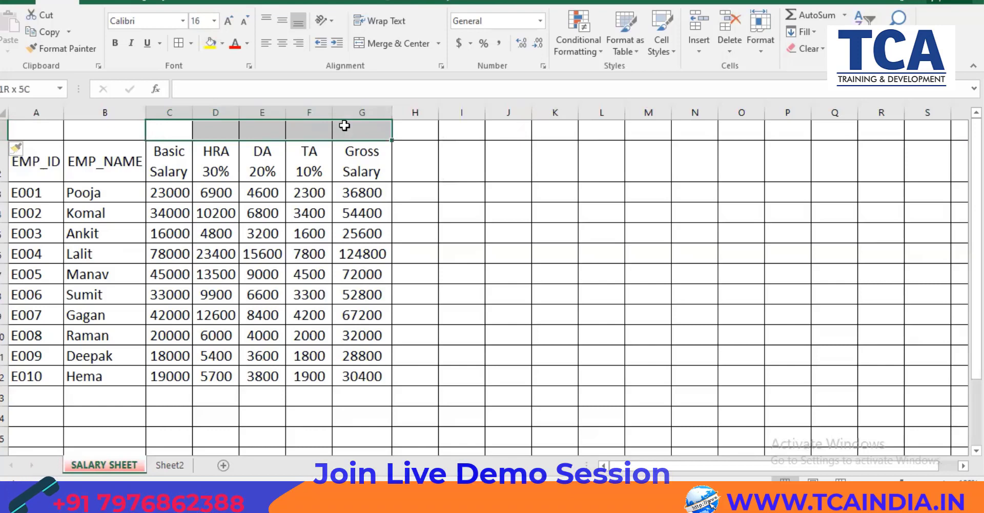
left_click_drag(340, 125, 319, 130)
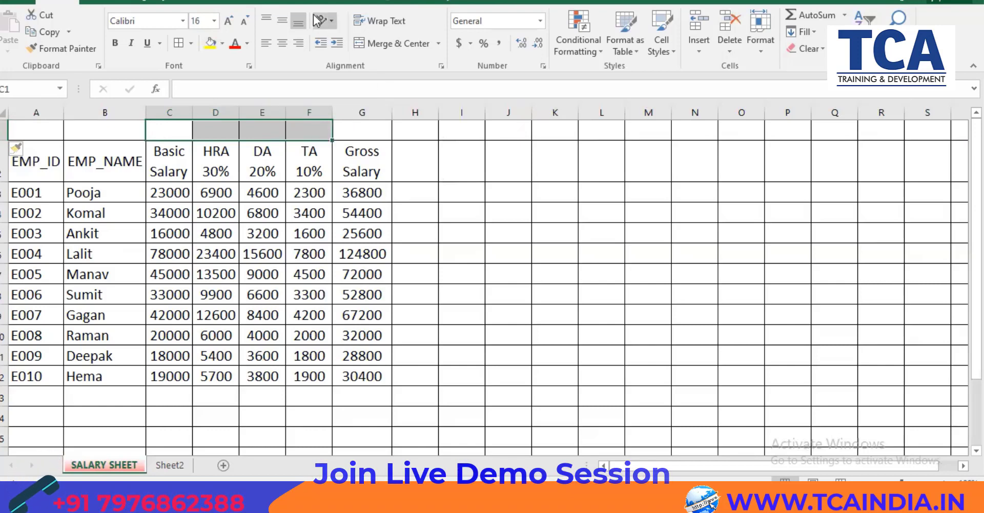
left_click(357, 44)
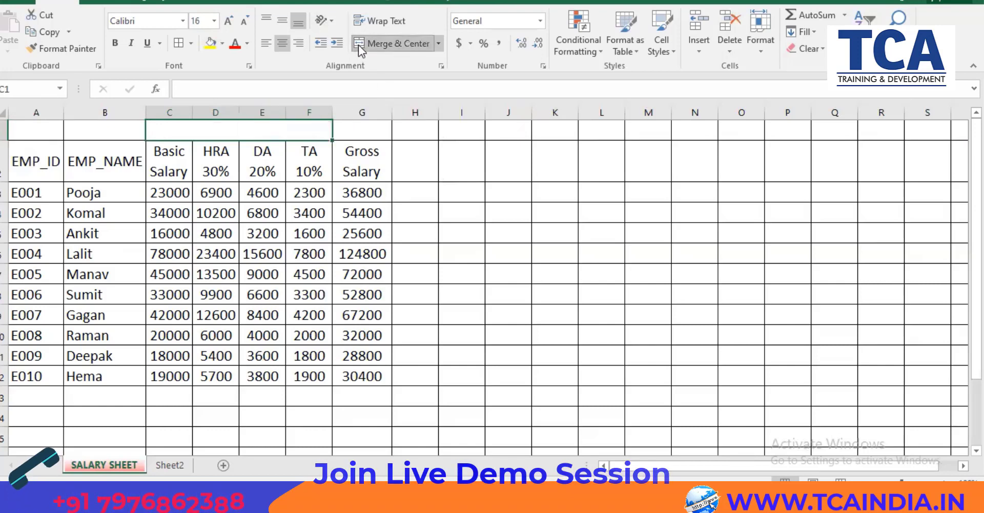
- Enter the heading Earnings in the merged cell C1:F1
type("Earni")
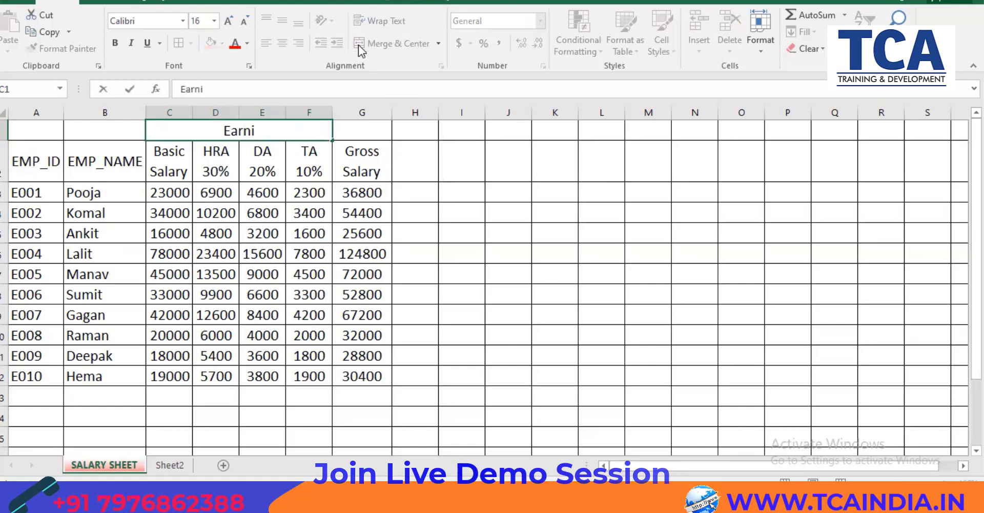
type("ngs")
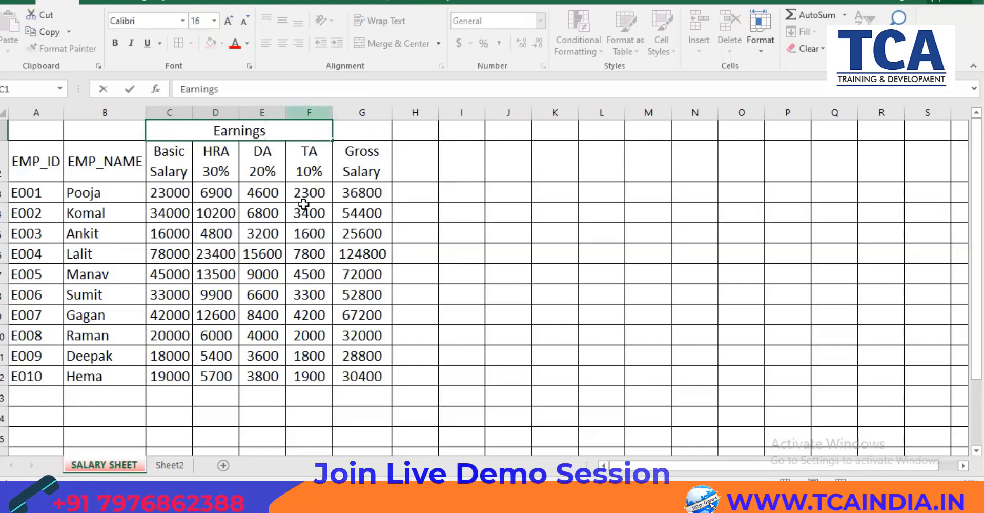
left_click(303, 197)
left_click(276, 134)
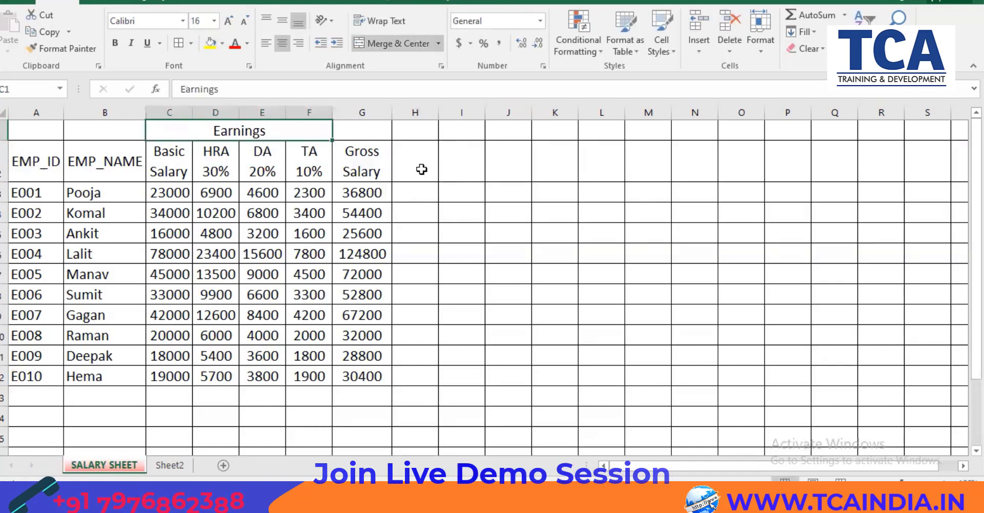
- Enter the header PF 12% in H2, wrap its text and narrow column H so it fits on two lines
left_click(421, 169)
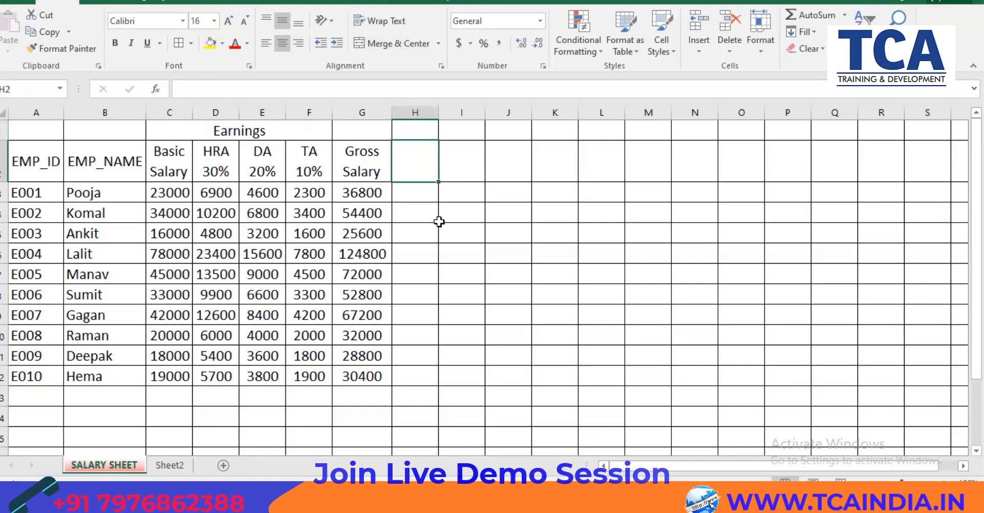
type("P")
type("12")
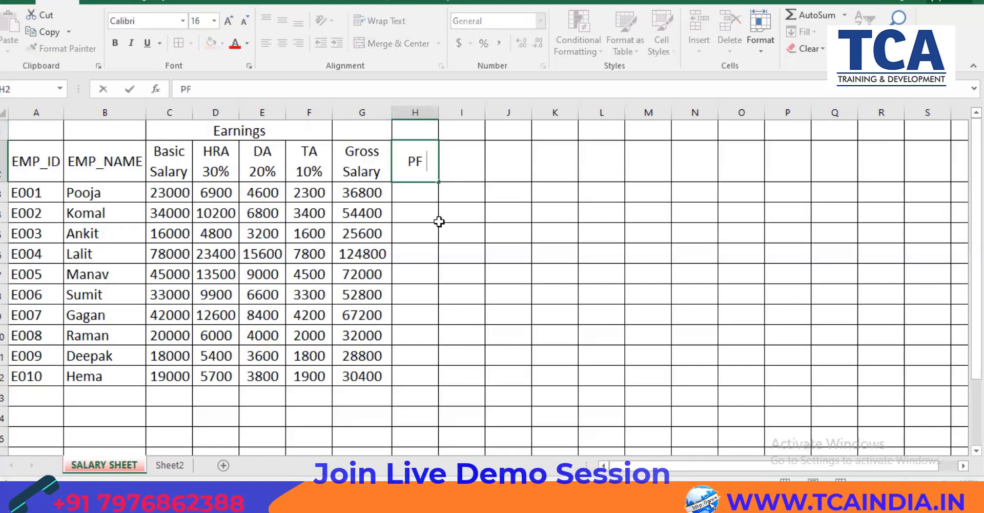
type("%")
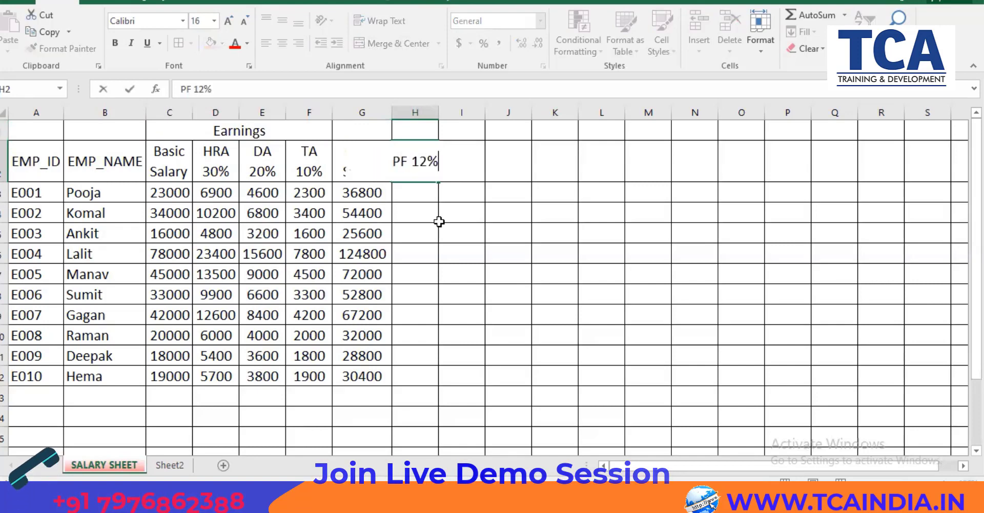
key("Return")
left_click_drag(439, 112, 445, 112)
left_click(400, 151)
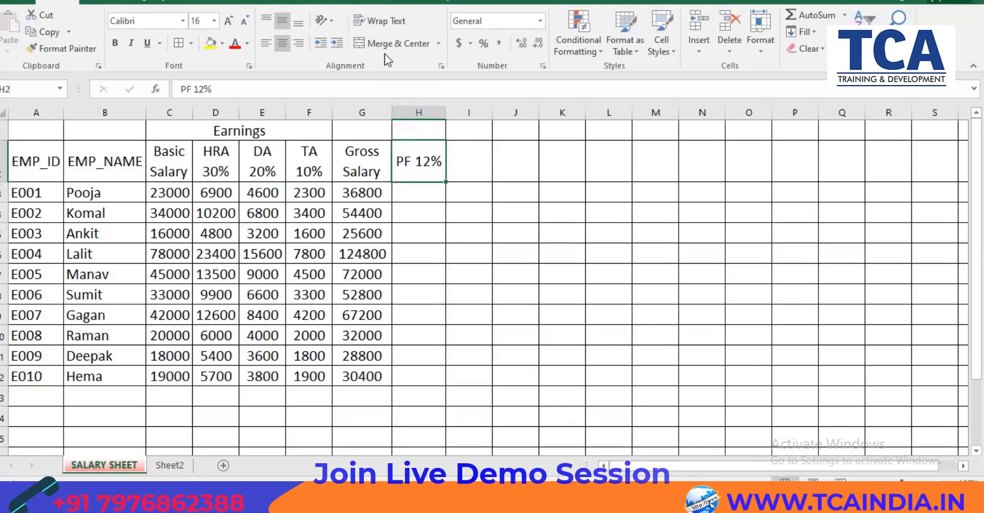
left_click(380, 20)
left_click_drag(449, 118, 435, 117)
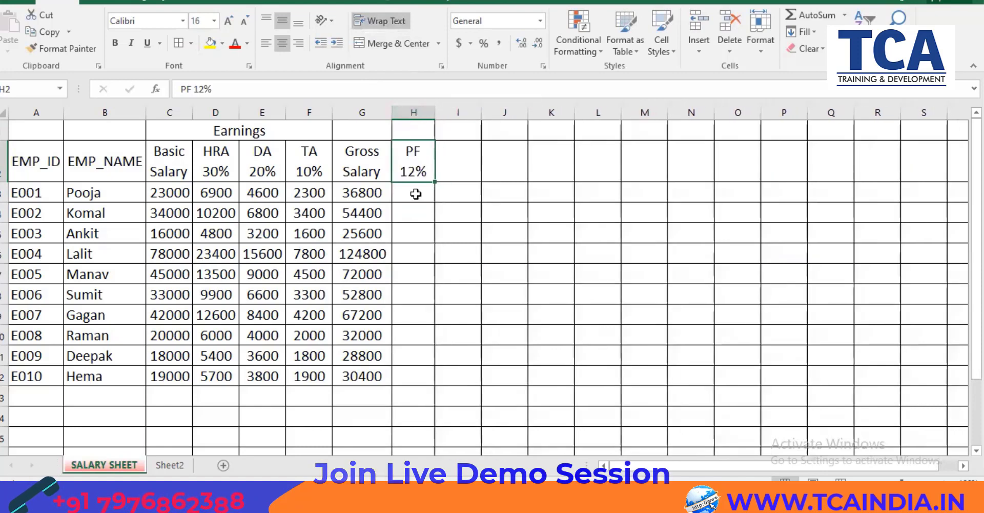
- Calculate the PF in H3:H12 by filling down the formula =G3*12%, and center the values horizontally in an auto-fitted column H
left_click(369, 190)
left_click(174, 190)
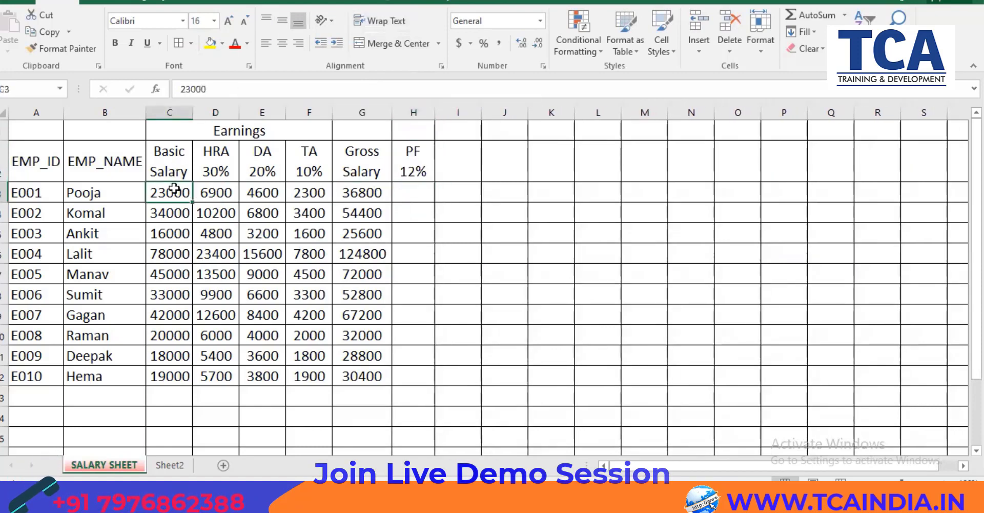
left_click(358, 190)
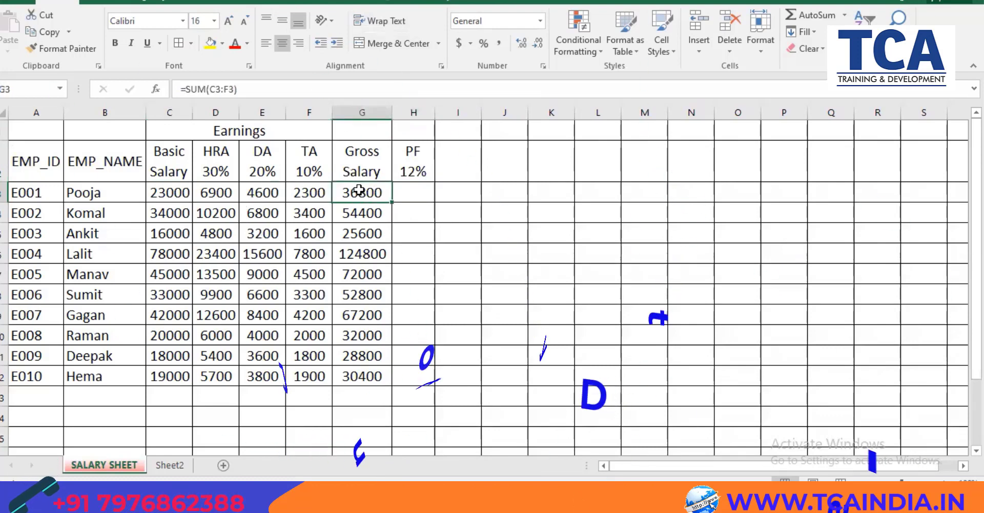
left_click(414, 198)
type("=")
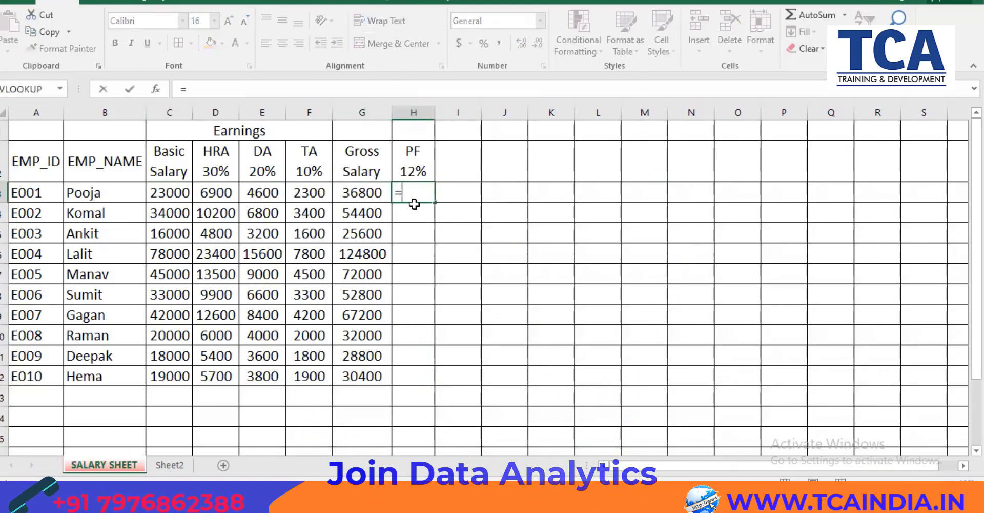
left_click(384, 190)
type("*12%")
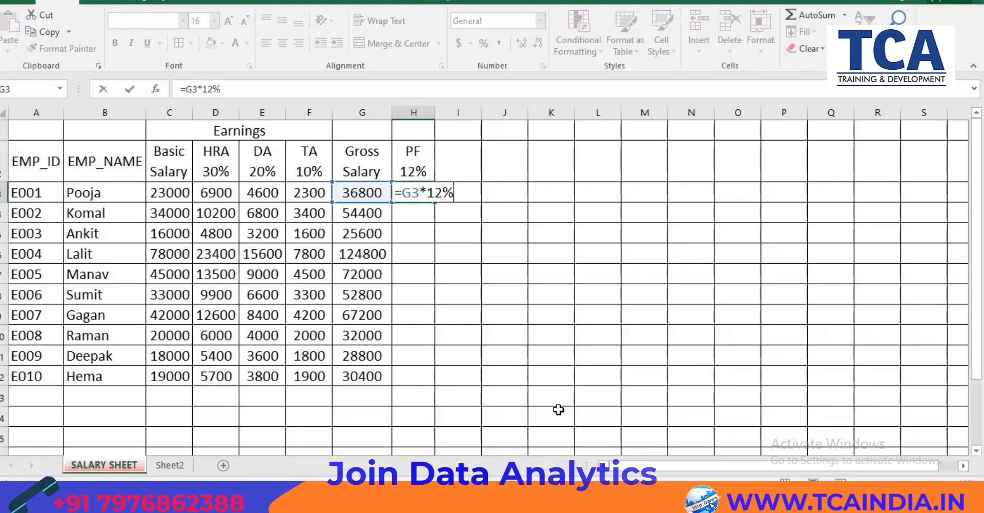
key("Return")
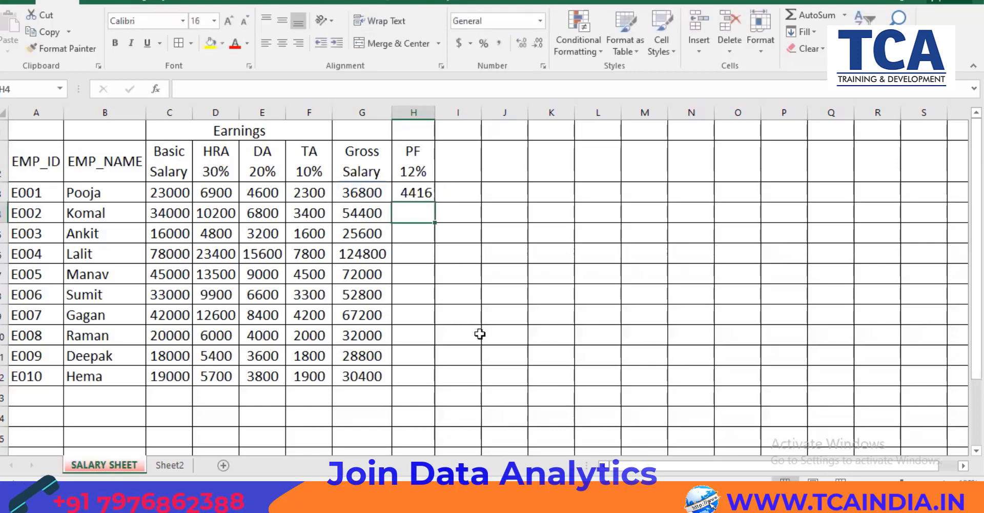
left_click(423, 189)
left_click_drag(434, 201, 426, 386)
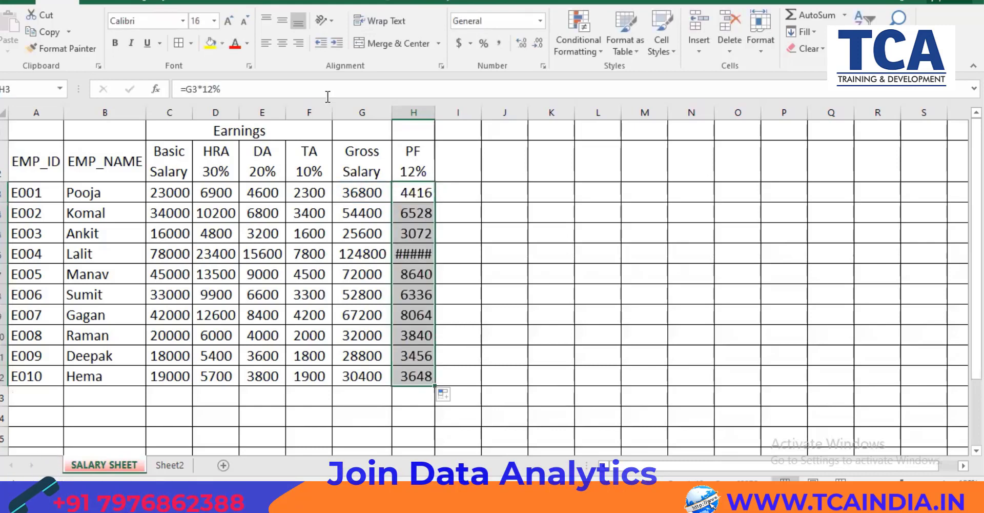
left_click(282, 43)
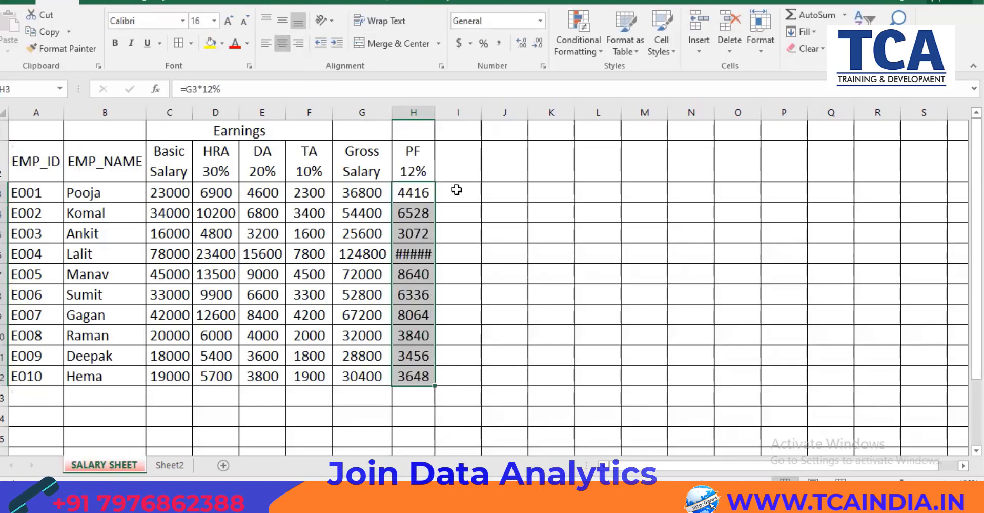
double_click(437, 114)
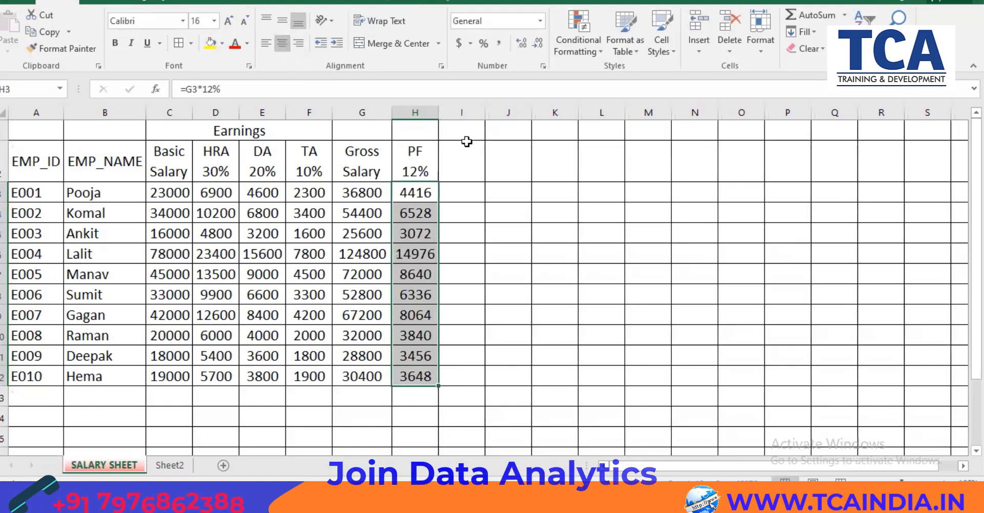
- Enter the header ESI 5% in I2, wrap its text and narrow column I so it fits on two lines
left_click(476, 169)
type("ESI")
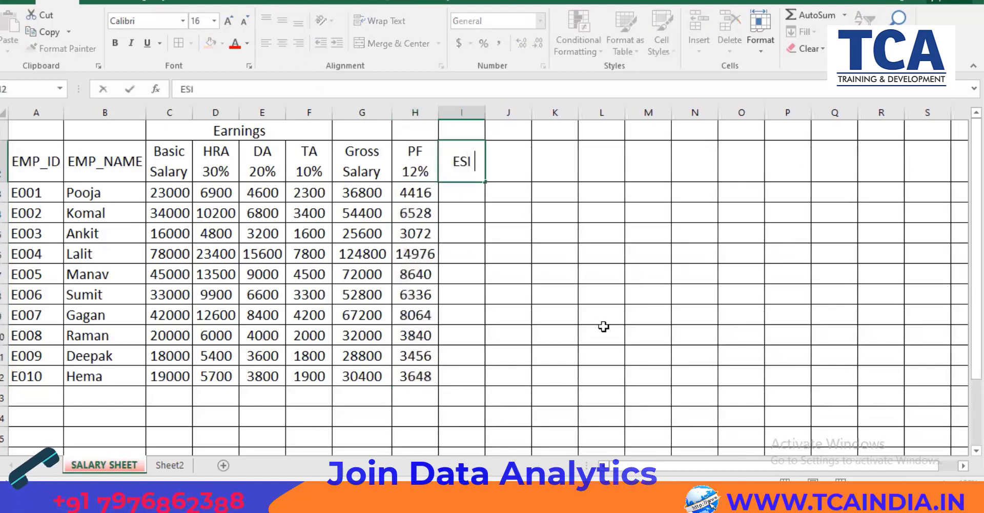
type(" 5%")
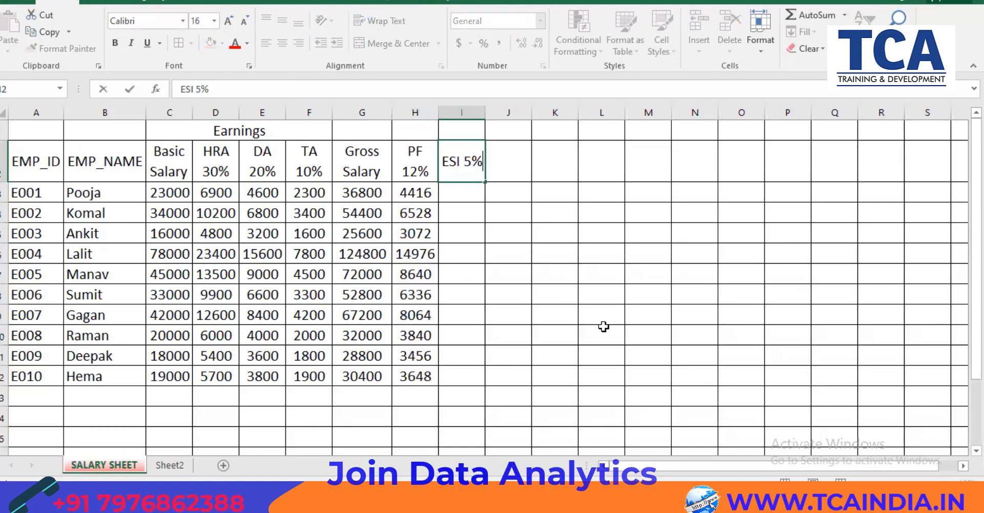
key("Return")
left_click(459, 157)
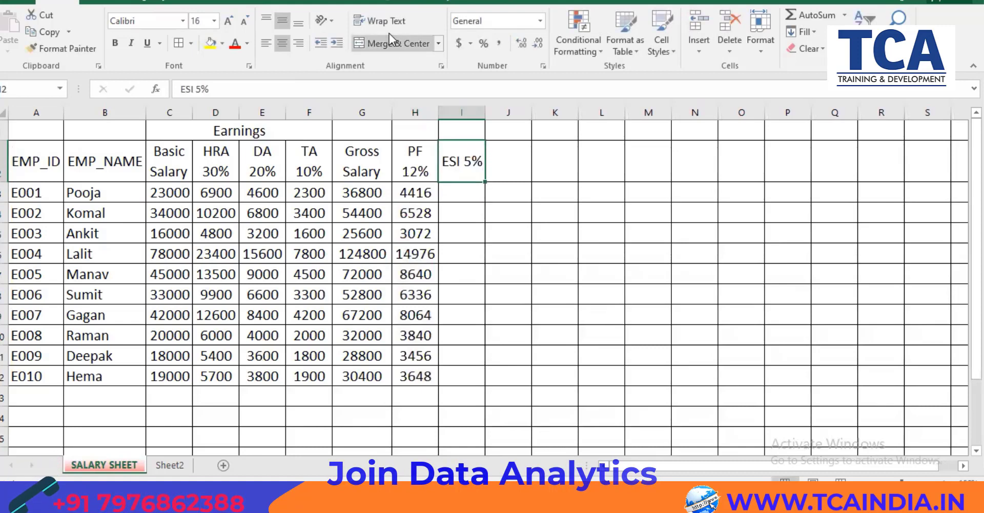
left_click(379, 21)
left_click_drag(485, 113, 478, 118)
- Calculate the ESI in I3:I12 by filling down the formula =G3*5%, and slightly widen column I
left_click(458, 187)
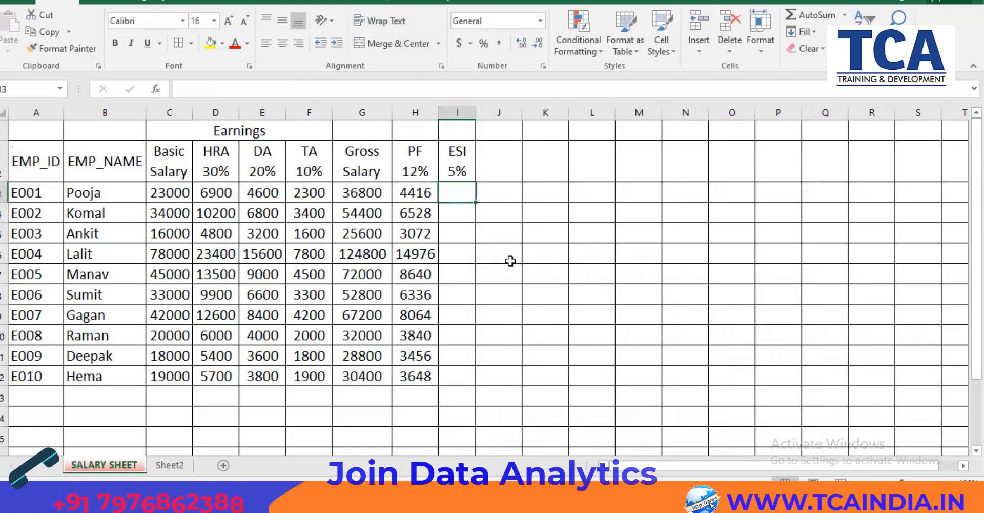
type("=")
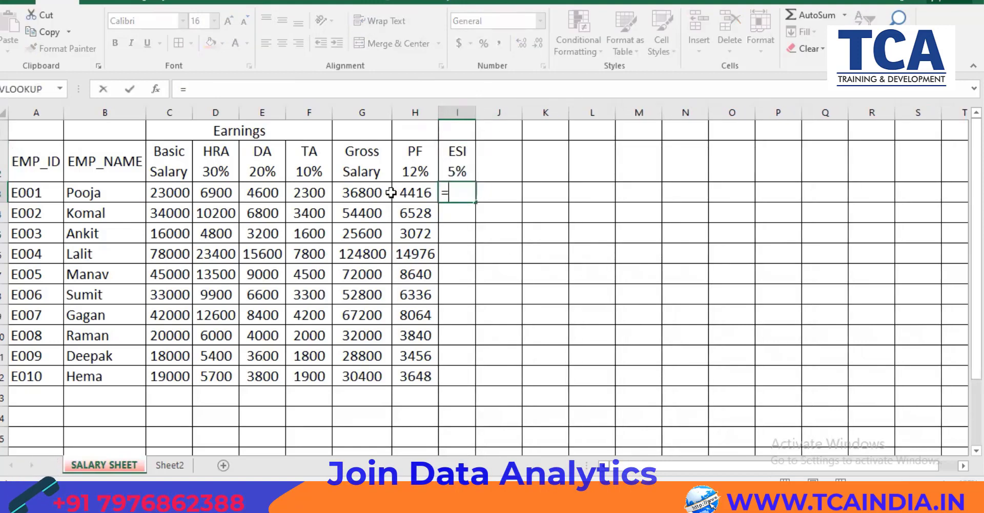
left_click(374, 191)
type("*")
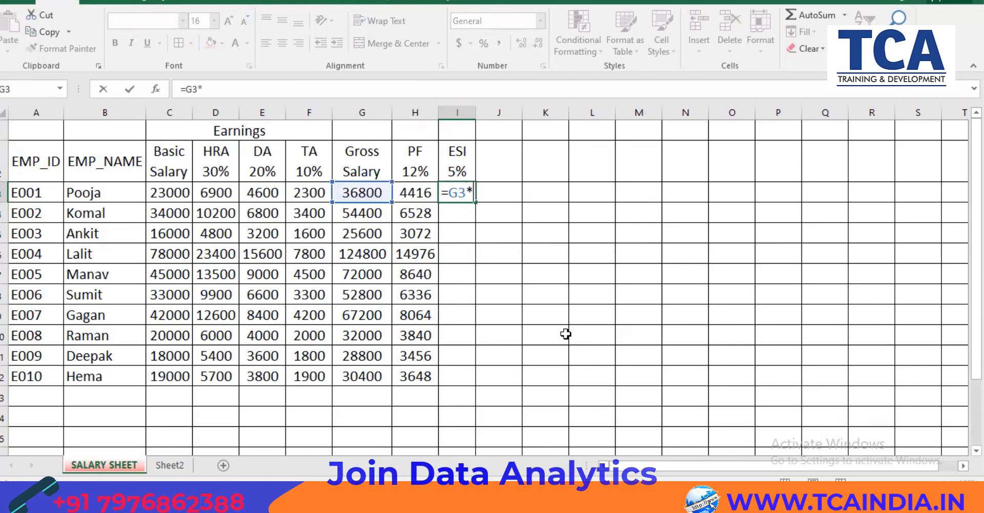
type("5%")
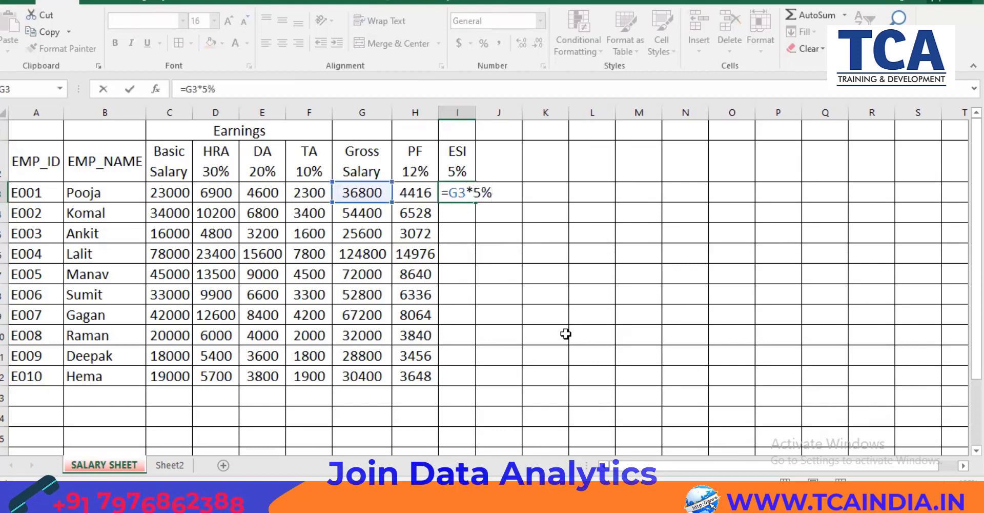
key("Return")
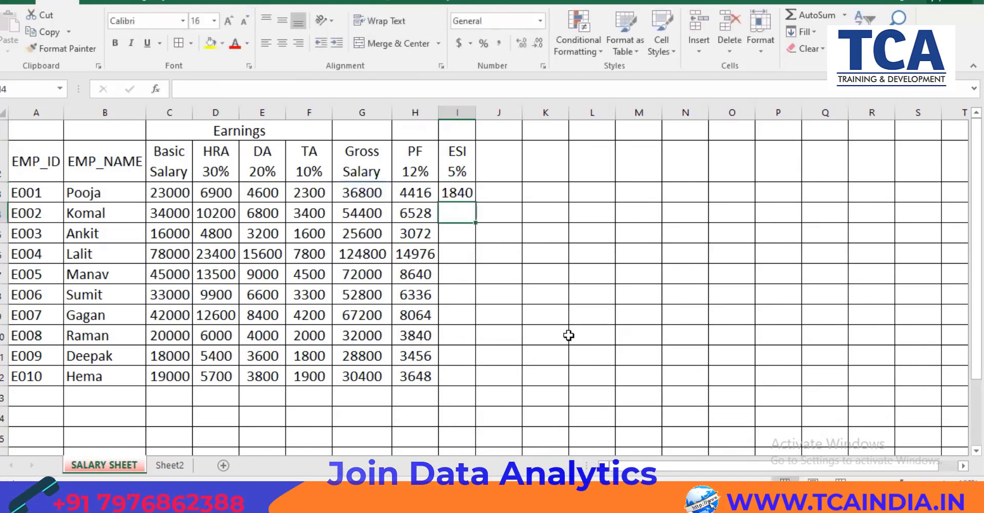
left_click(463, 193)
left_click_drag(475, 202, 448, 380)
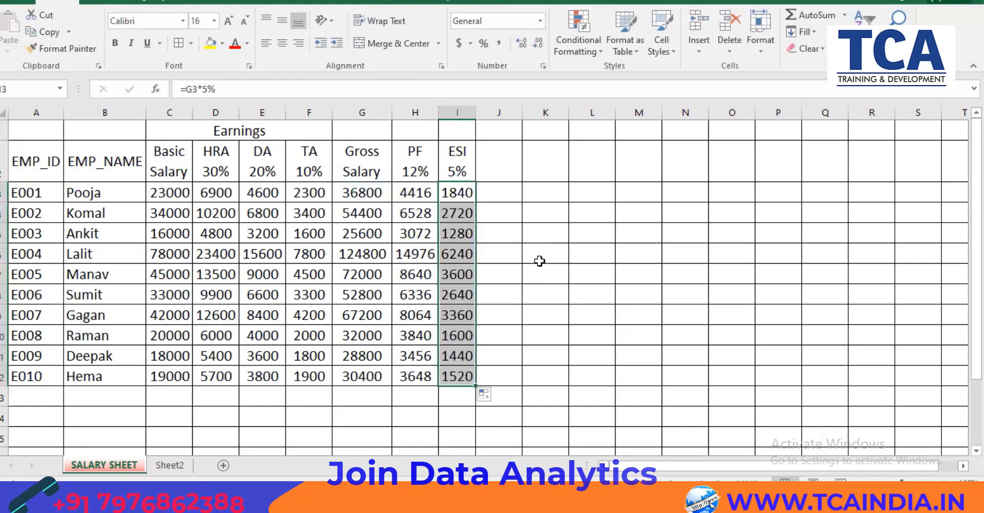
left_click_drag(479, 118, 480, 119)
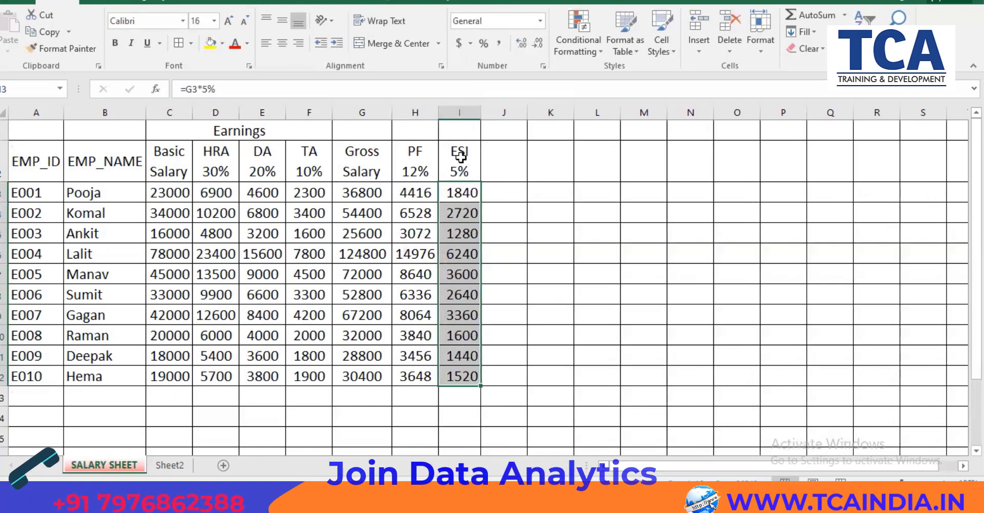
- Widen columns H and I so their headers fit on one line, and merge and center H1:I1
left_click_drag(418, 129, 450, 130)
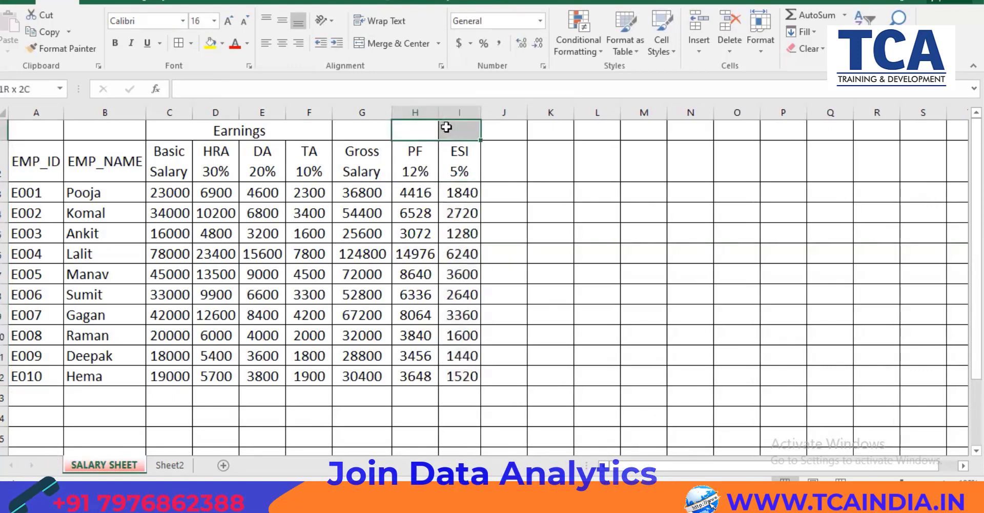
left_click_drag(439, 111, 451, 110)
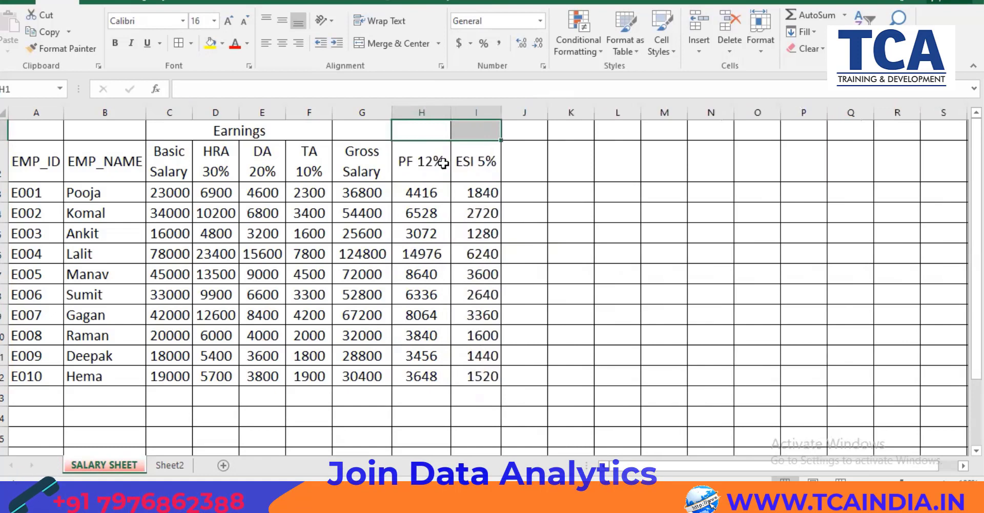
left_click(362, 42)
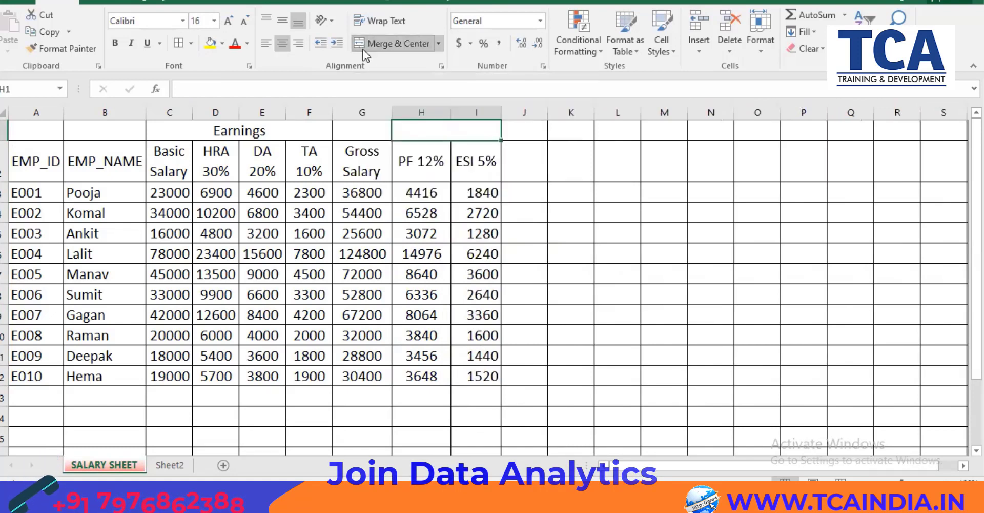
- Try merging and centering the blank range L5:P13, and unmerge it
left_click_drag(617, 233, 807, 311)
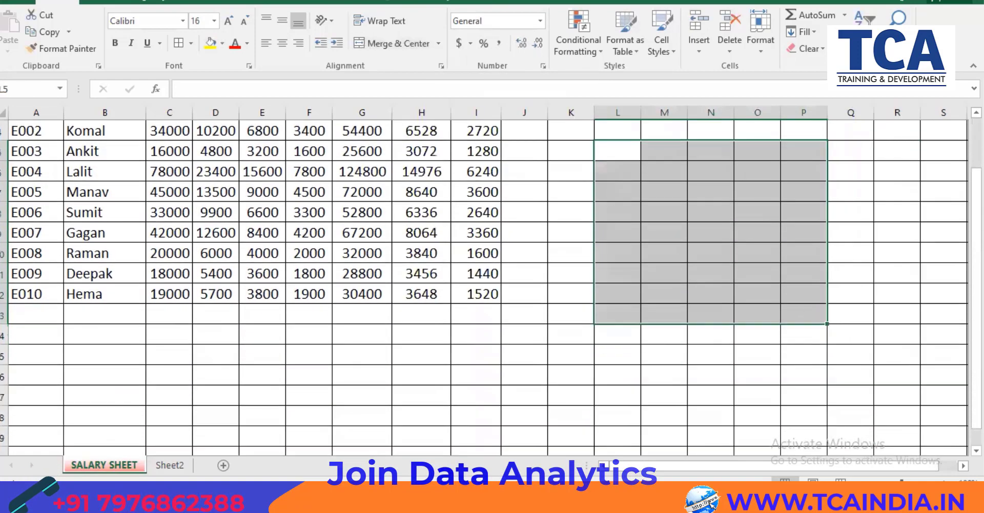
left_click(359, 44)
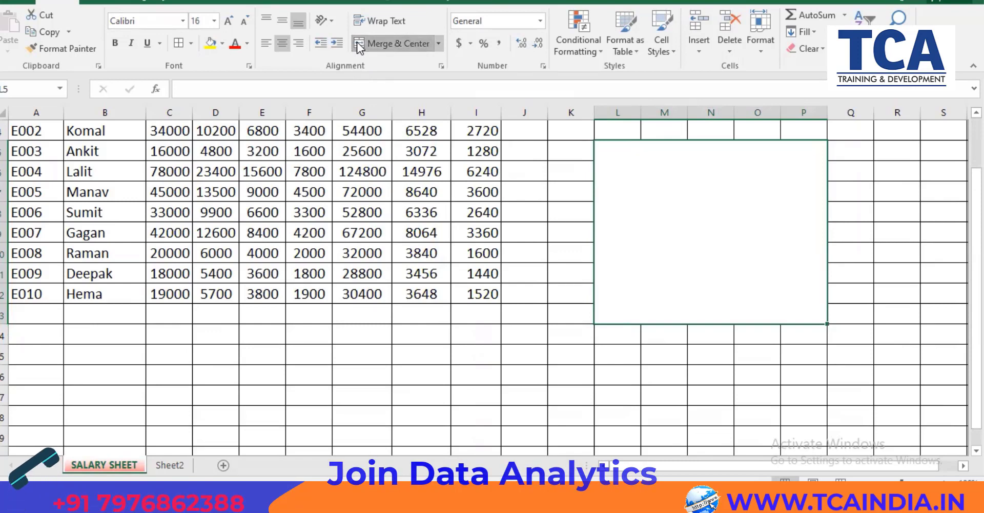
left_click(359, 44)
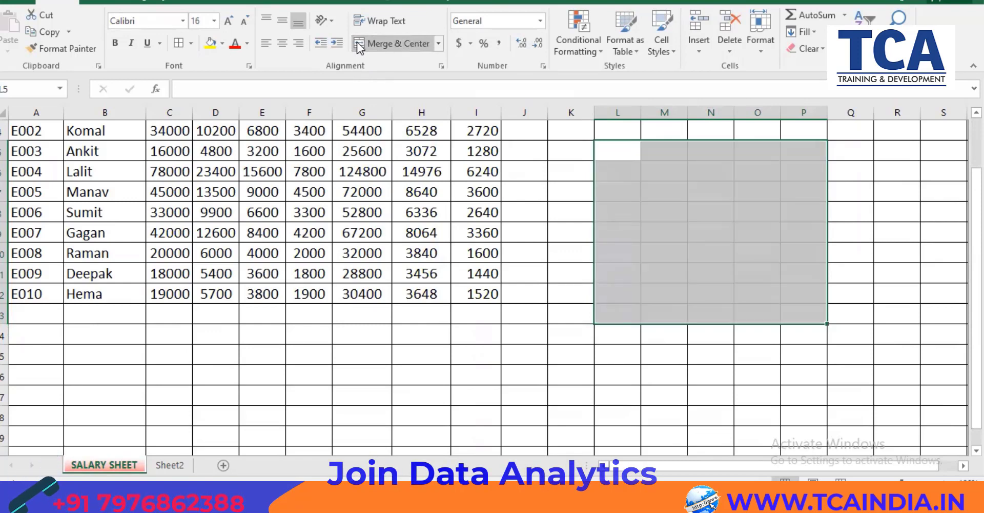
scroll(473, 266, "up", 1)
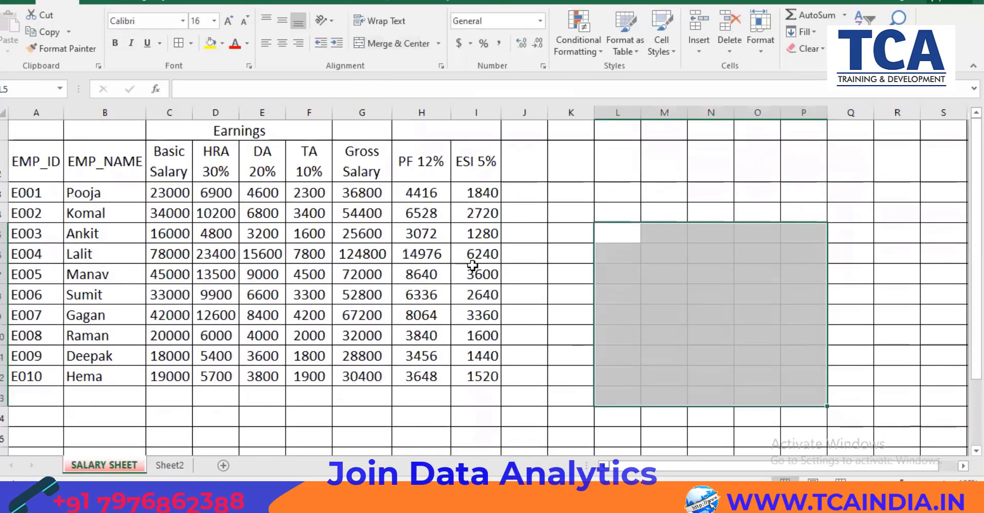
- Enter the header Total Salary in J2 and wrap its text onto two lines
left_click(523, 164)
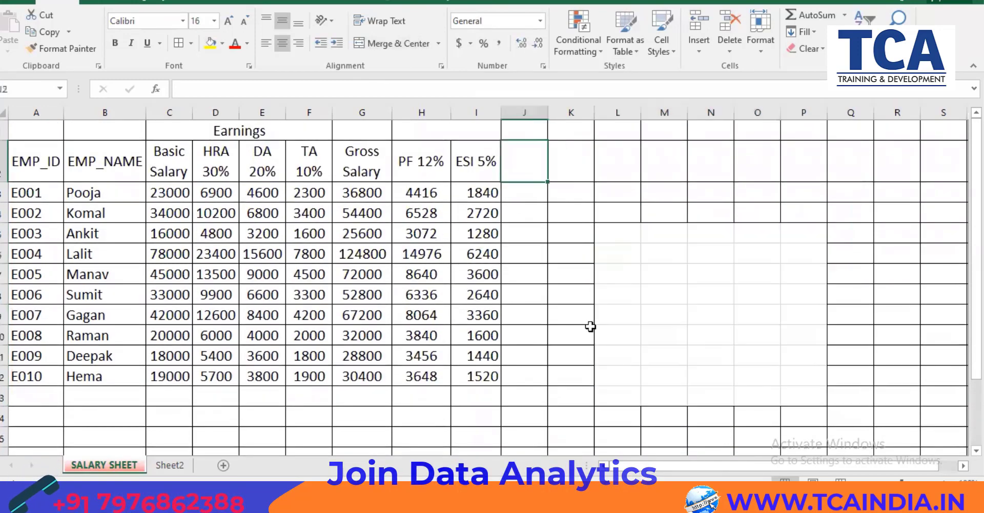
type("T")
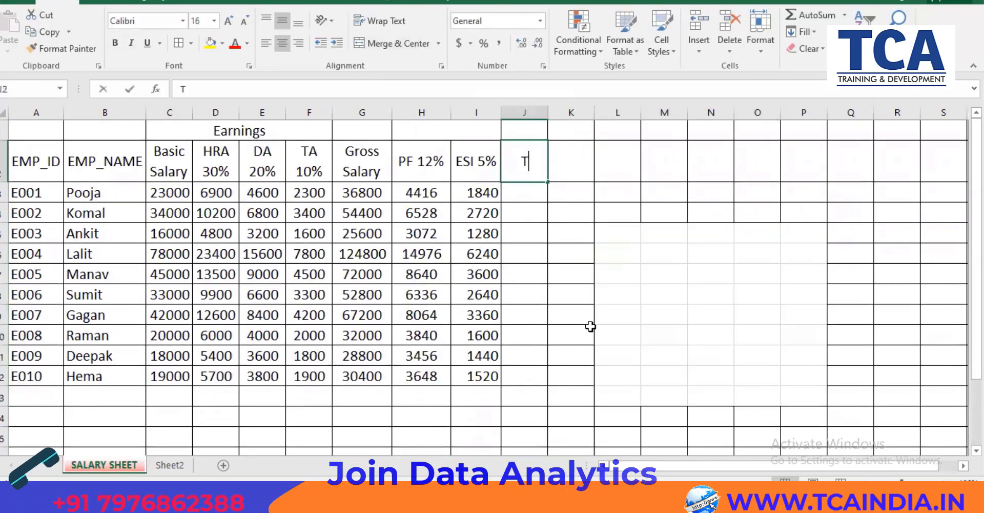
type("otal Salary")
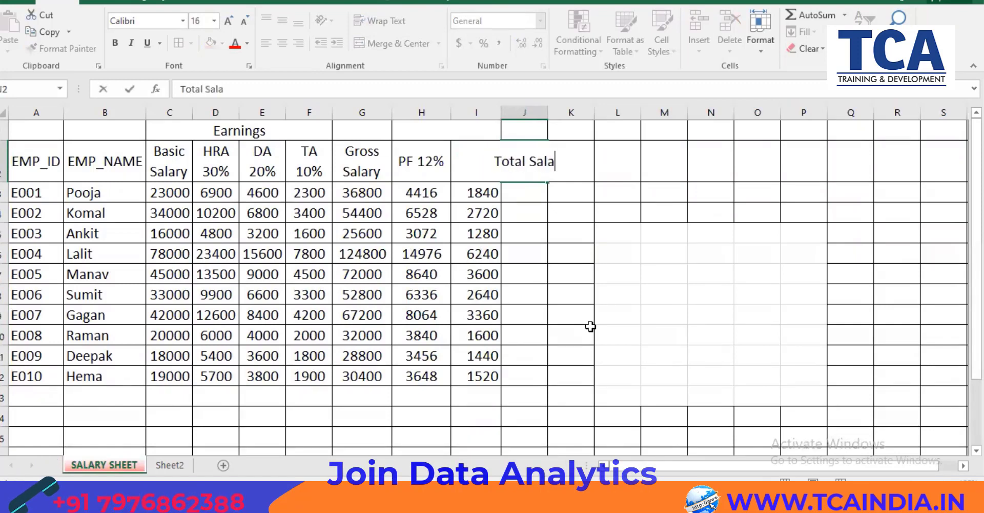
key("Return")
left_click(543, 156)
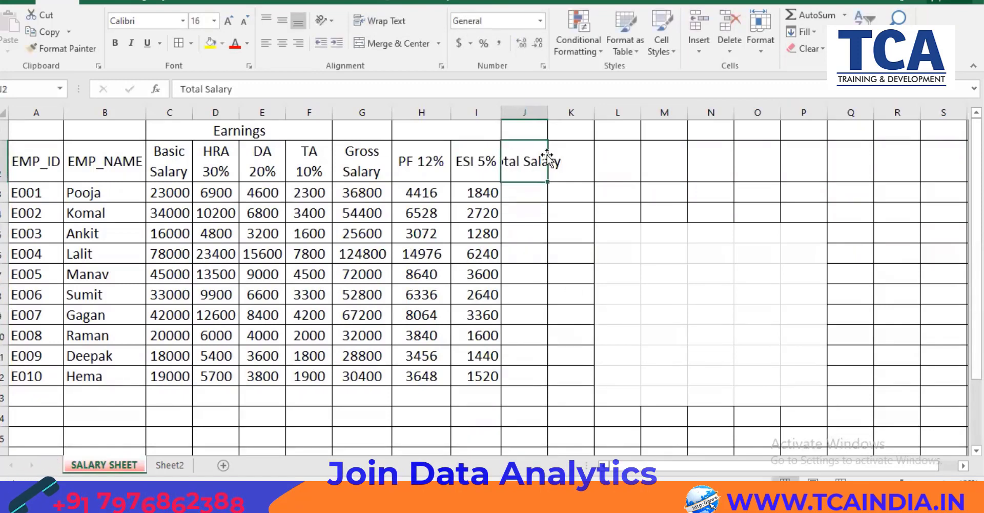
left_click(380, 20)
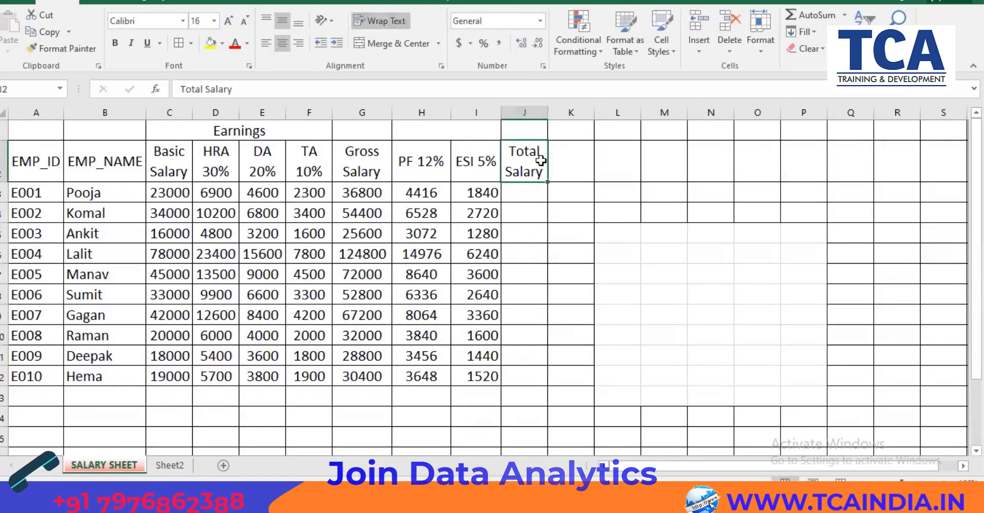
- Calculate the total salary in J3:J12 by filling down the formula =G3-H3-I3, and slightly widen column J to fit the values
left_click(525, 187)
type("=")
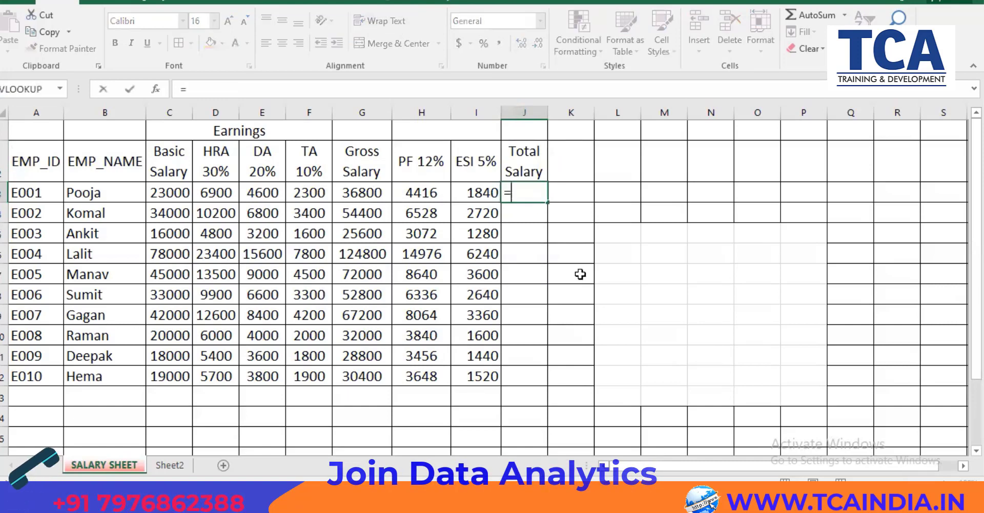
left_click(364, 189)
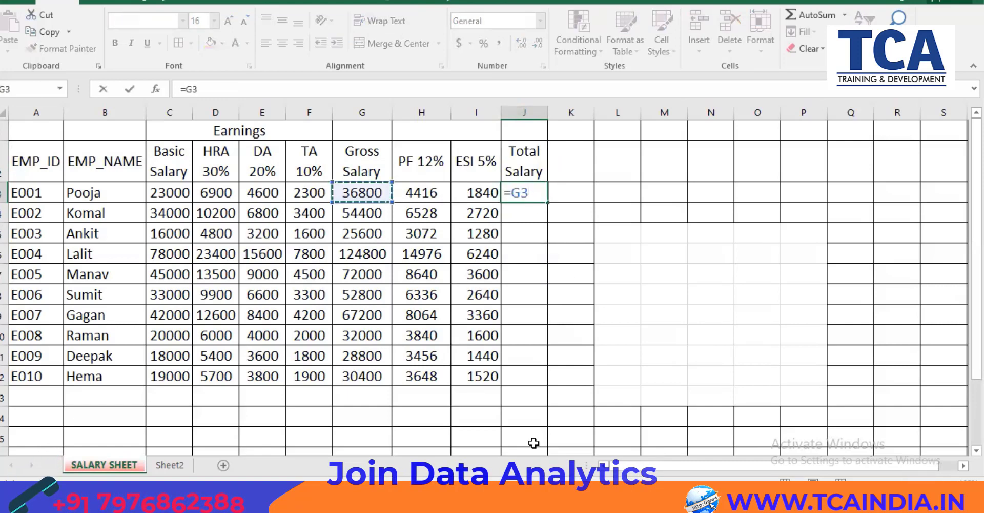
type("-")
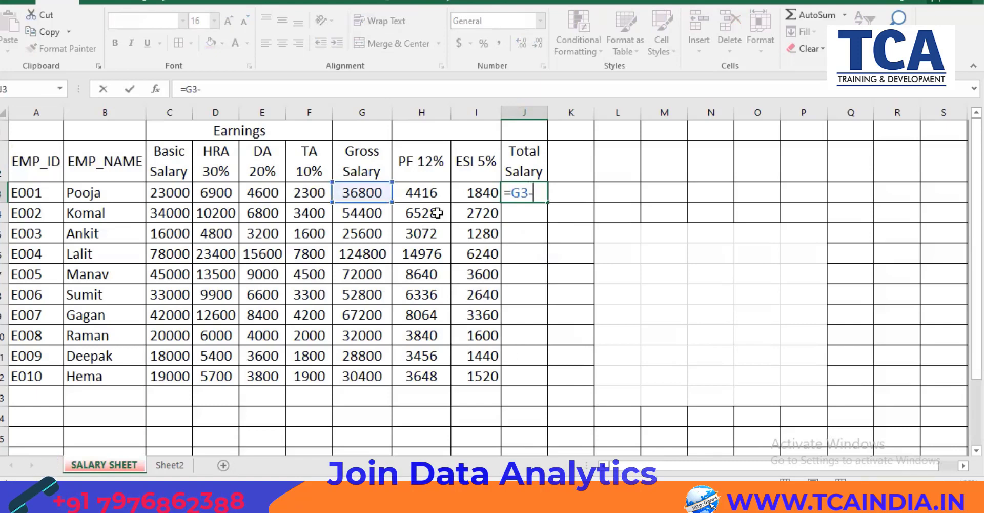
left_click(429, 194)
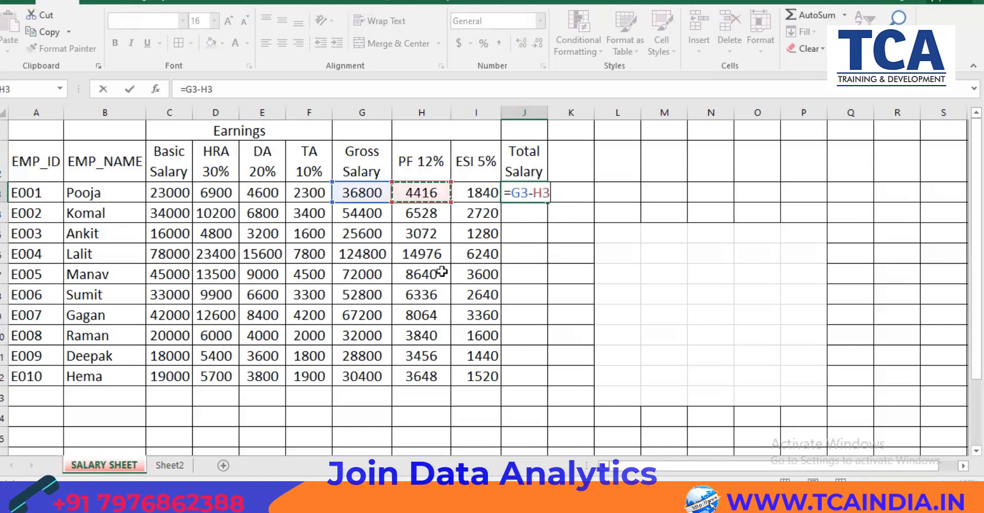
type("-")
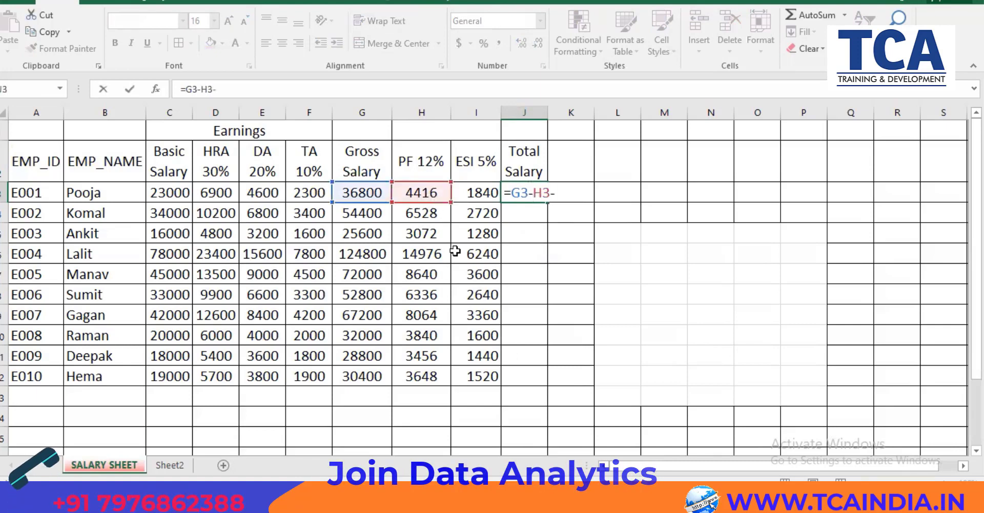
left_click(477, 194)
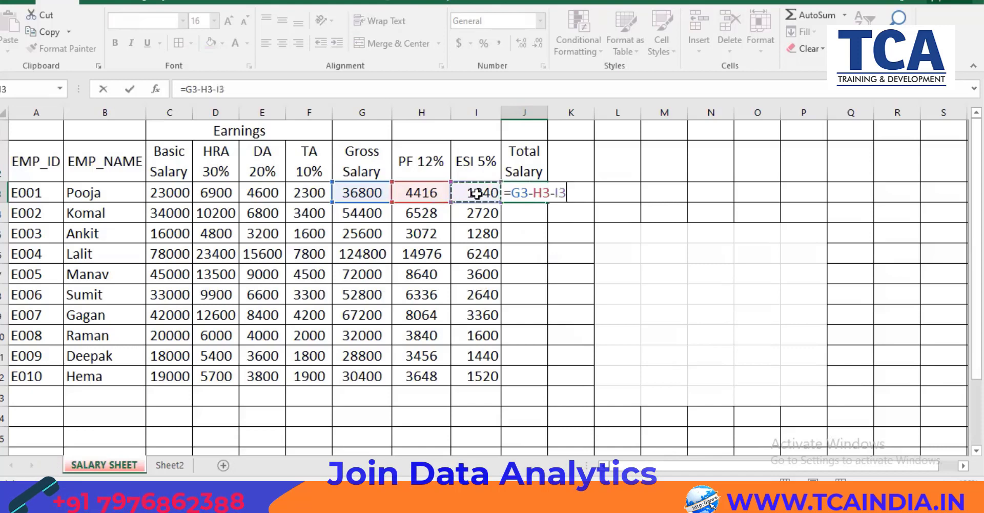
key("Return")
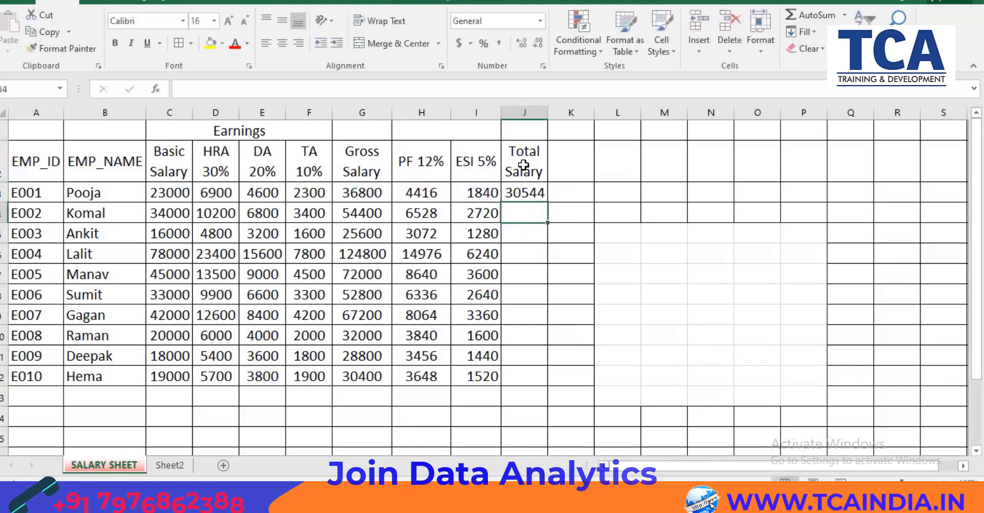
left_click(533, 190)
double_click(546, 202)
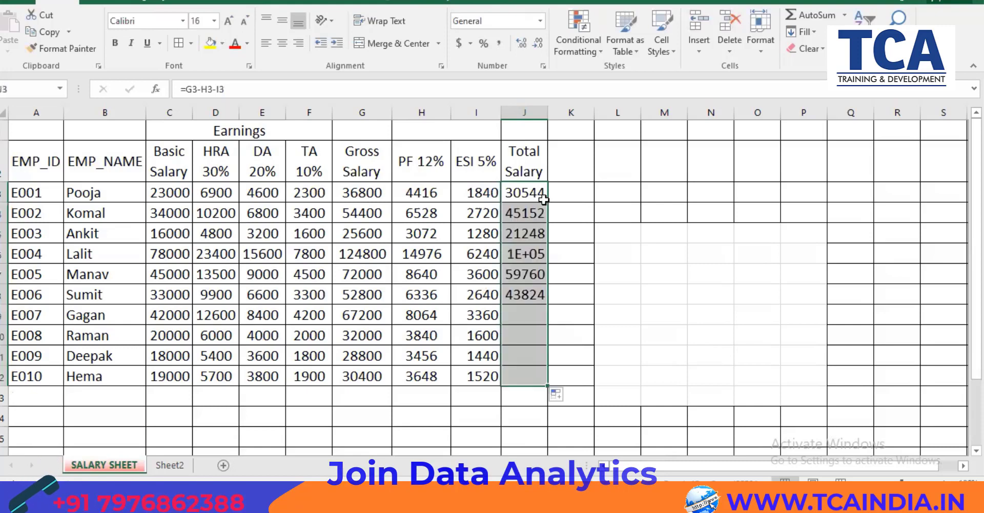
left_click_drag(548, 113, 557, 113)
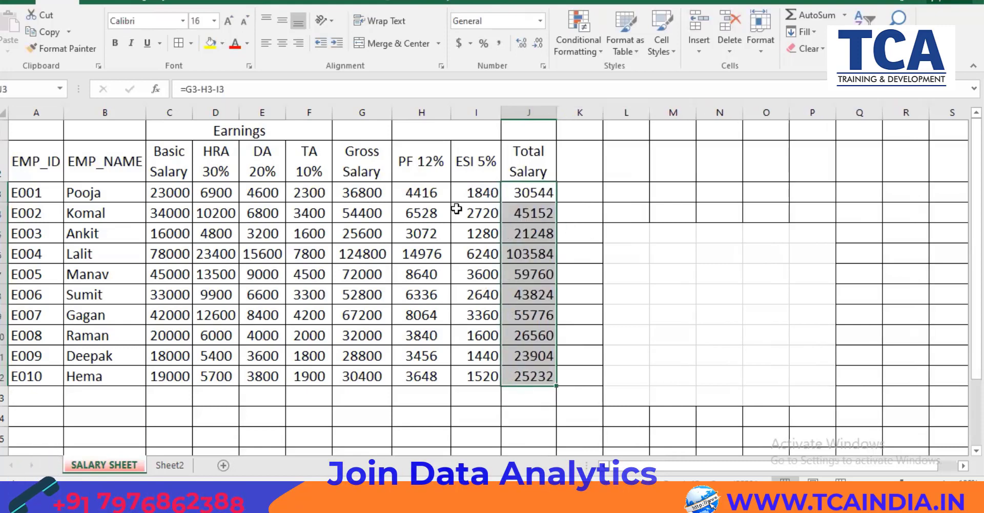
- Enter the group heading Deduction in the merged cell H1:I1 above the PF and ESI columns
left_click(446, 125)
type("D")
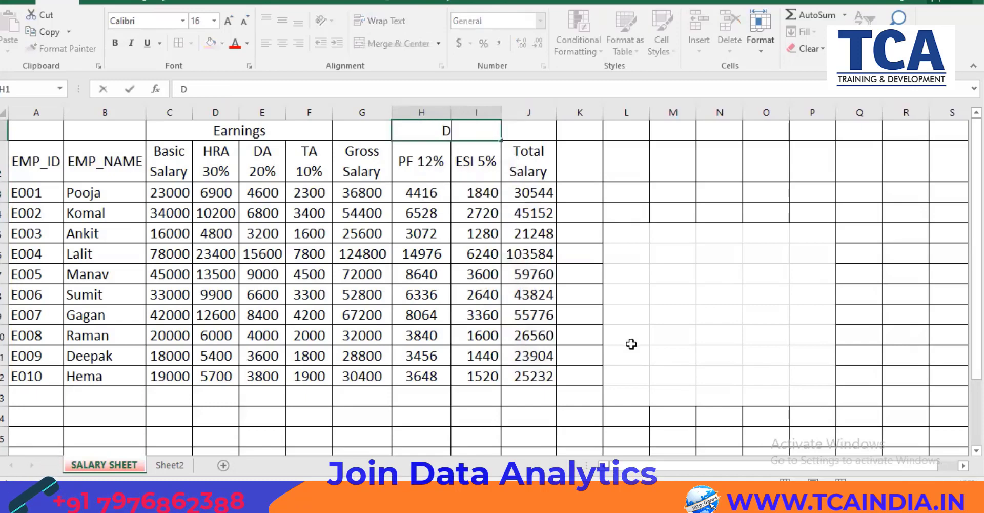
type("eduction")
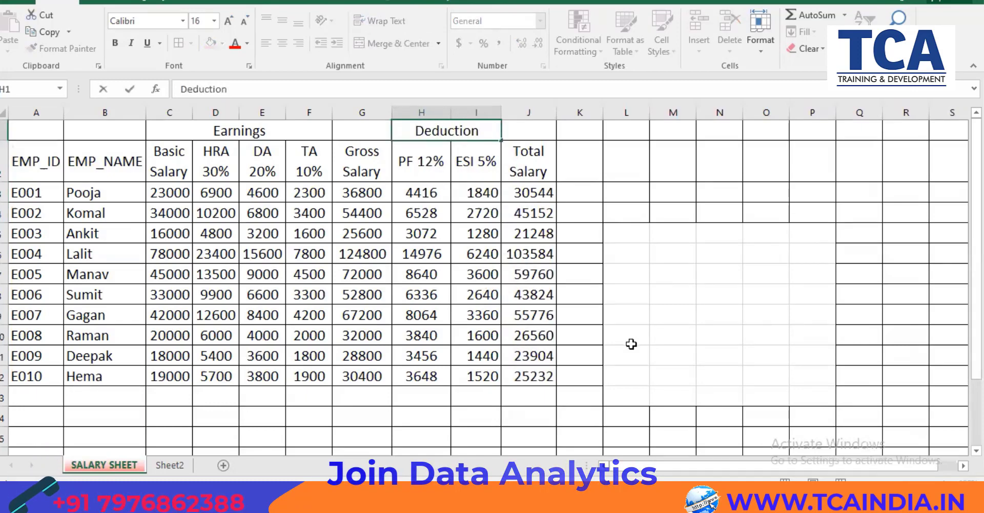
key("Return")
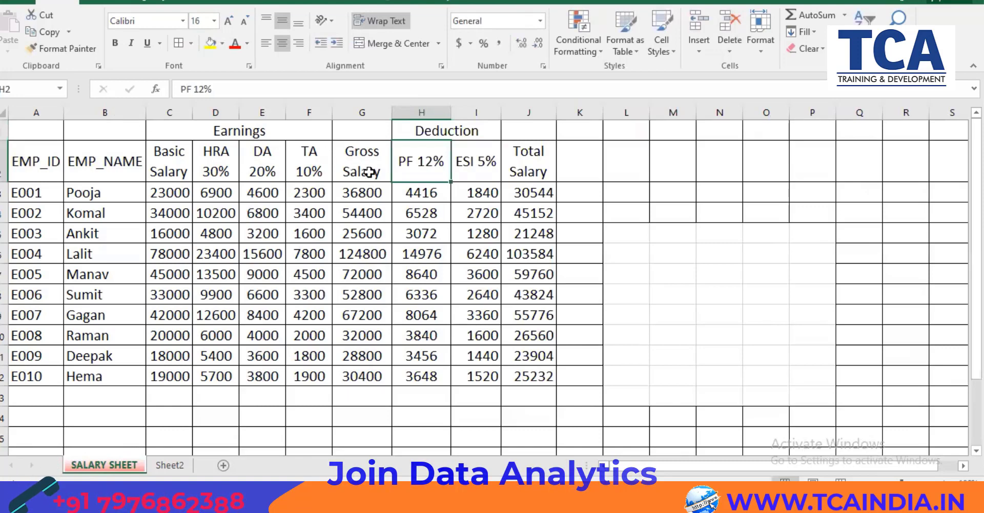
- Merge and center the Gross Salary, Total Salary, EMP_NAME and EMP_ID headers each across rows 1 and 2
left_click_drag(355, 129, 358, 169)
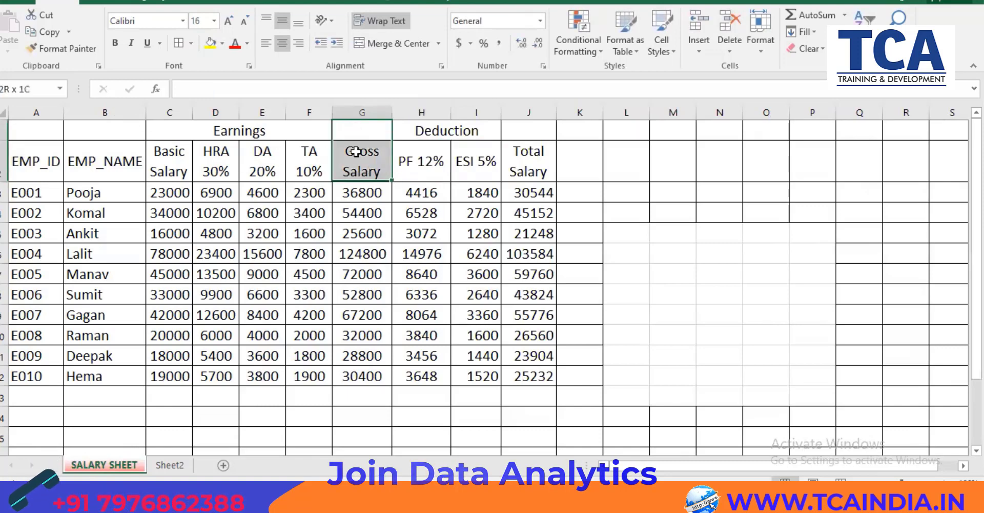
left_click(361, 44)
left_click_drag(531, 133, 535, 162)
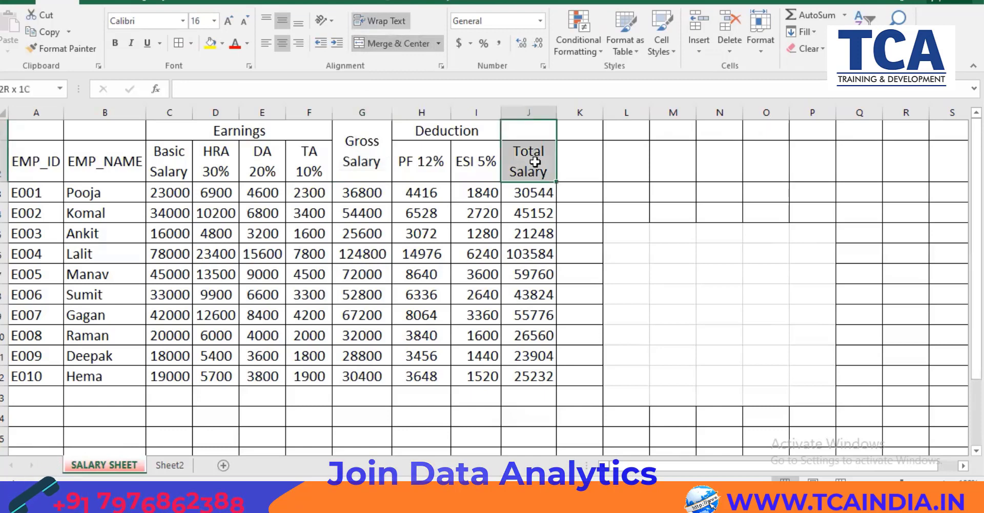
left_click(362, 44)
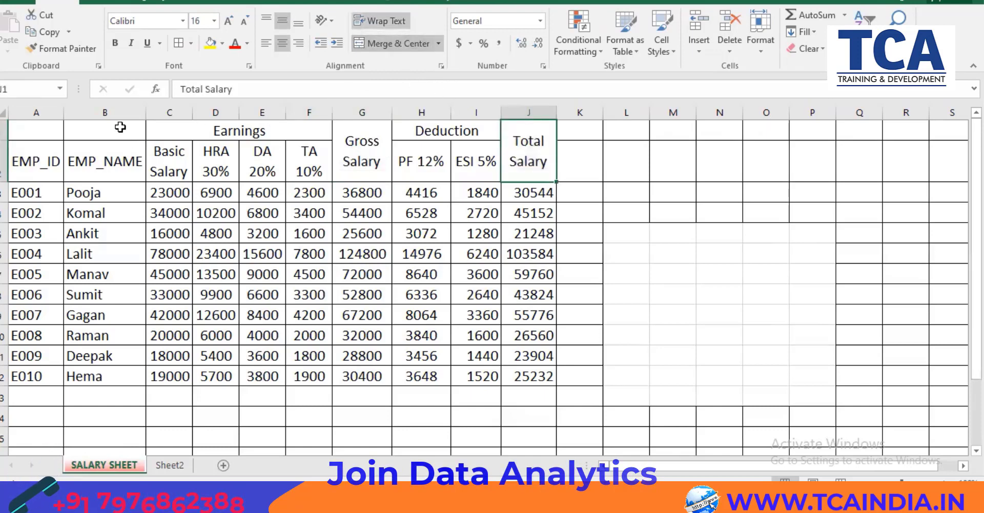
left_click_drag(120, 127, 119, 154)
left_click(361, 44)
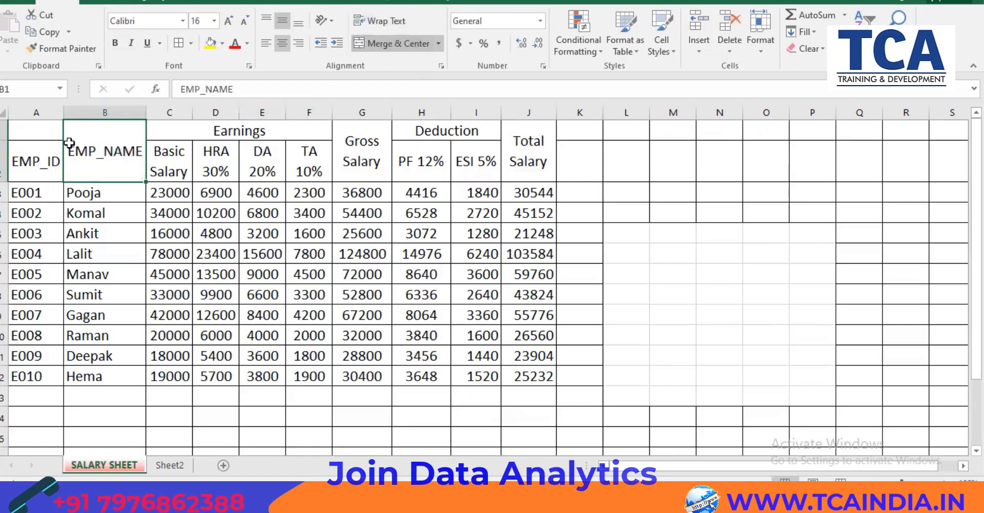
left_click_drag(48, 126, 44, 160)
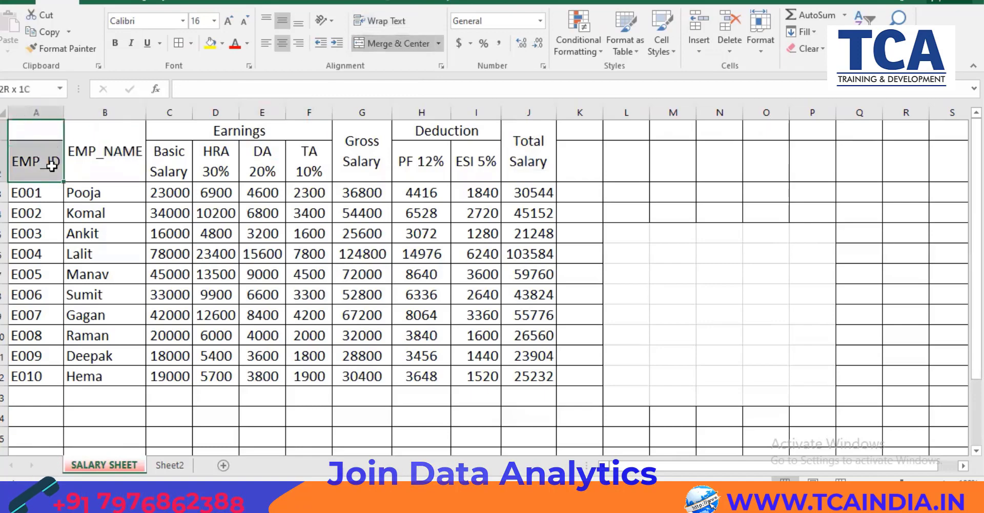
left_click(359, 43)
- Fill the header range A1:L2 with yellow and make its text bold
left_click_drag(30, 133, 613, 157)
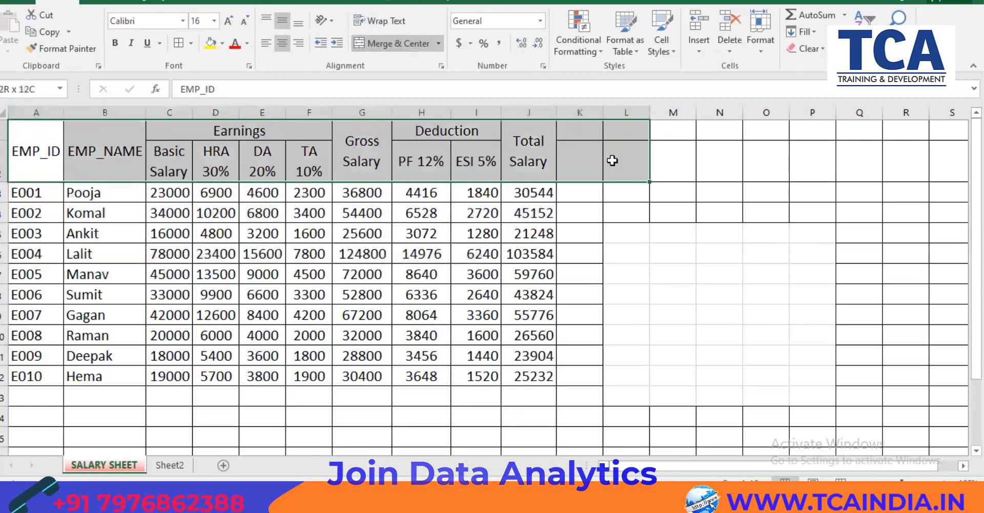
left_click(210, 43)
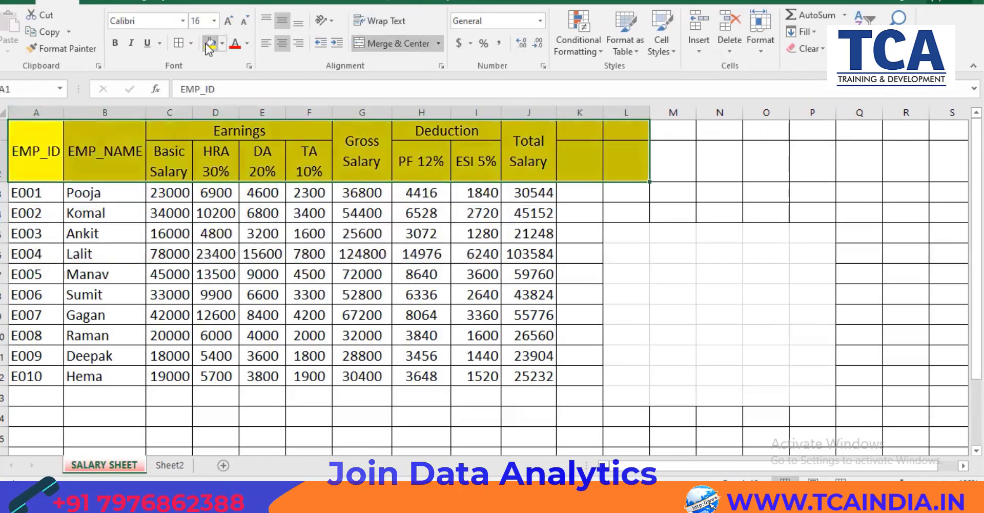
left_click(114, 43)
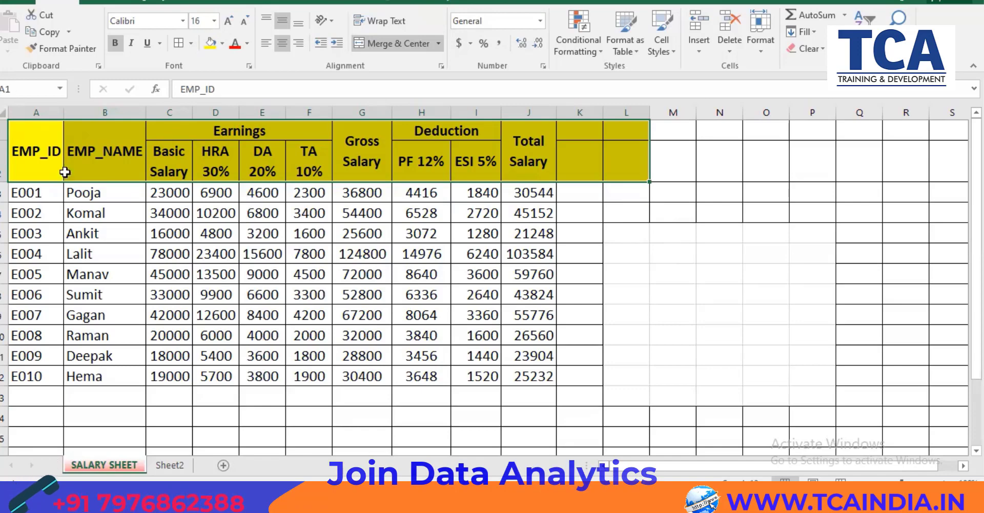
- Apply all borders to A1:P13, and center the contents of columns I and J
mouse_move(36, 140)
left_mouse_down()
mouse_move(729, 333)
mouse_move(813, 395)
left_mouse_up()
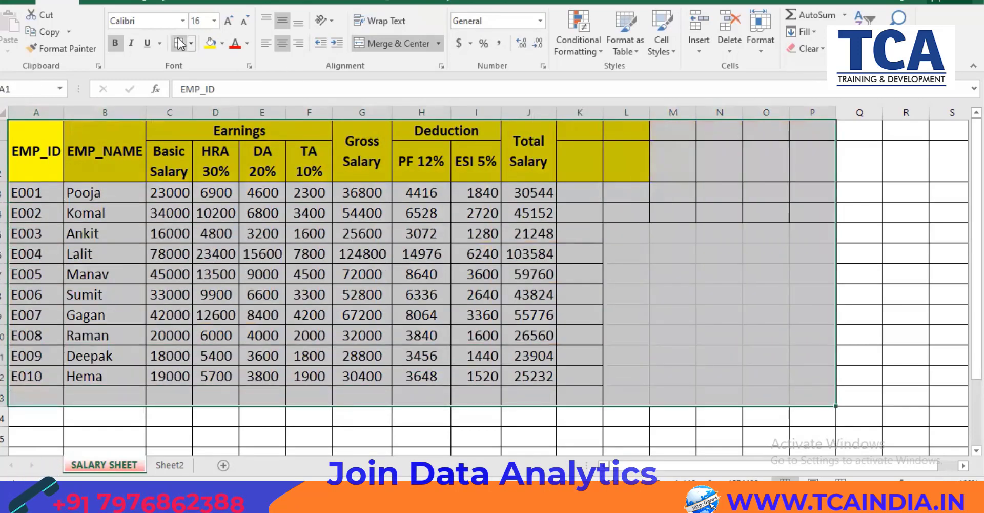
left_click(663, 242)
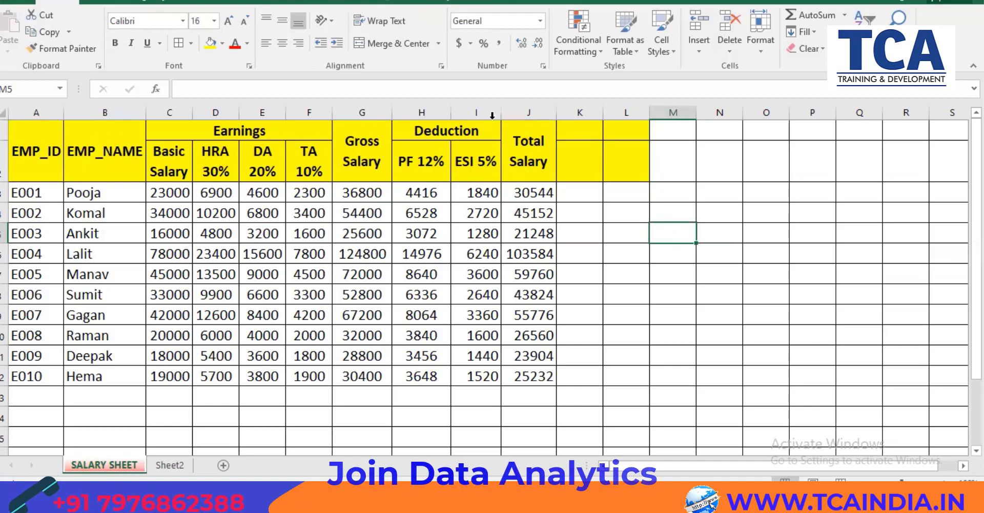
left_click_drag(472, 112, 510, 112)
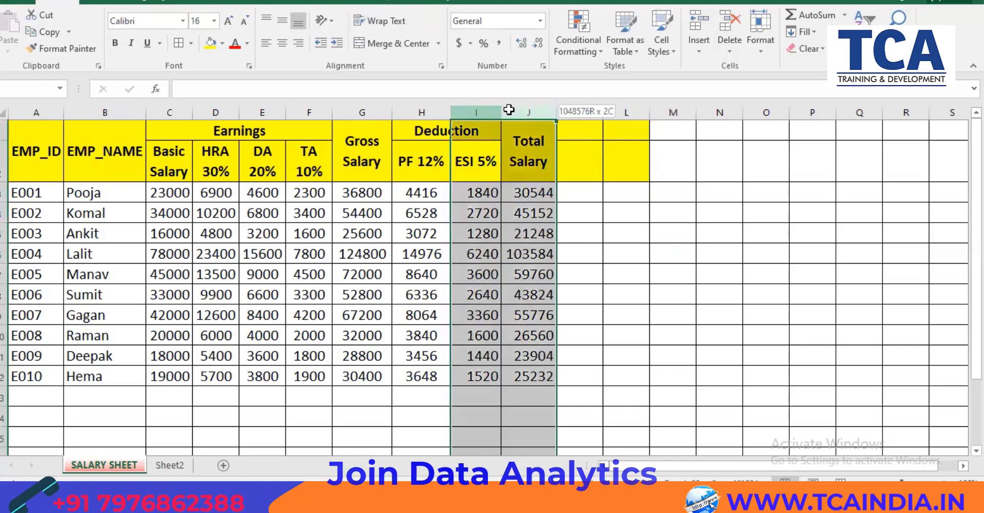
left_click(284, 45)
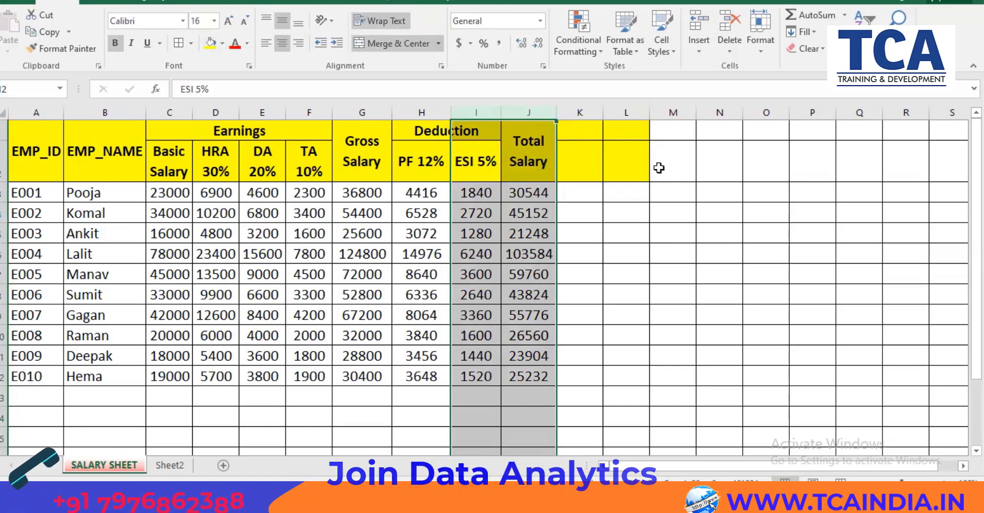
- Merge and center K1:K2, enter the header Per Day, and middle-align and wrap its text
left_click_drag(580, 130, 581, 165)
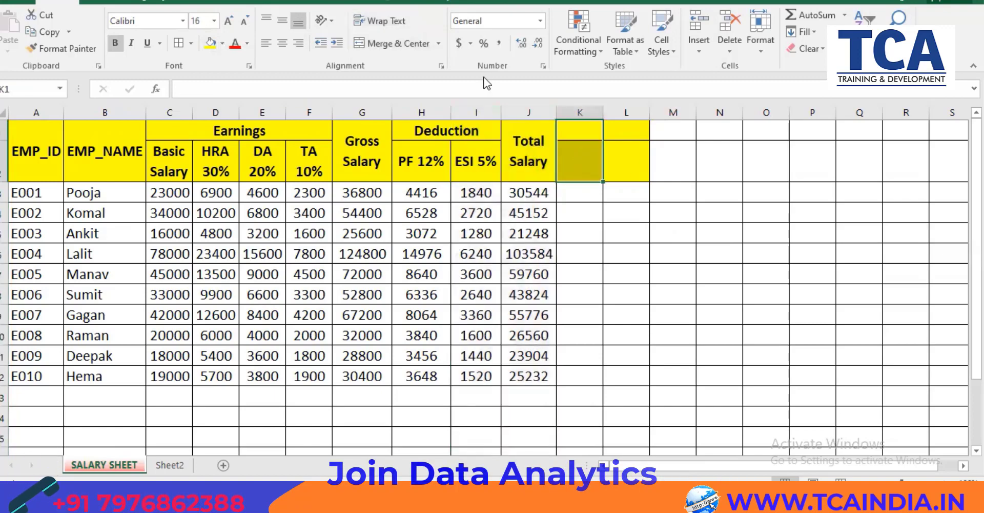
left_click(392, 43)
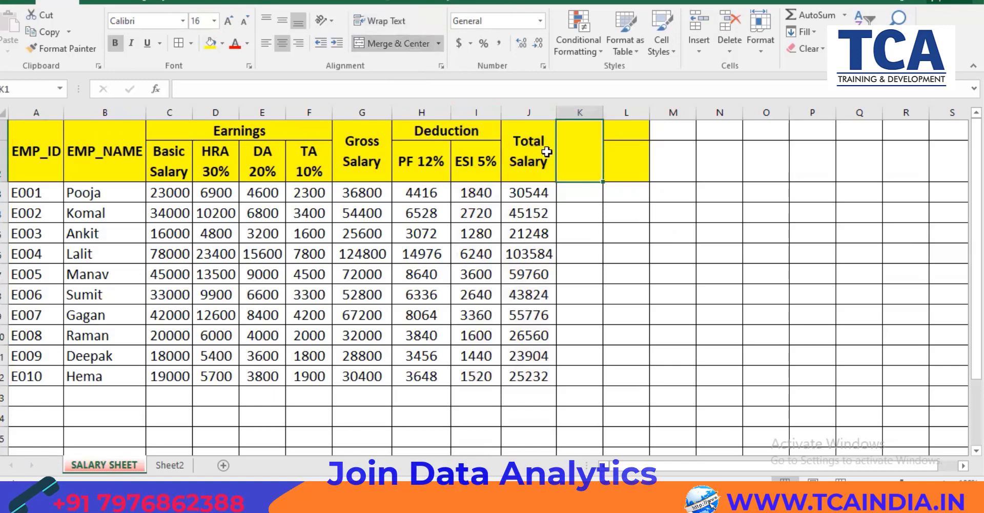
type("Per Day")
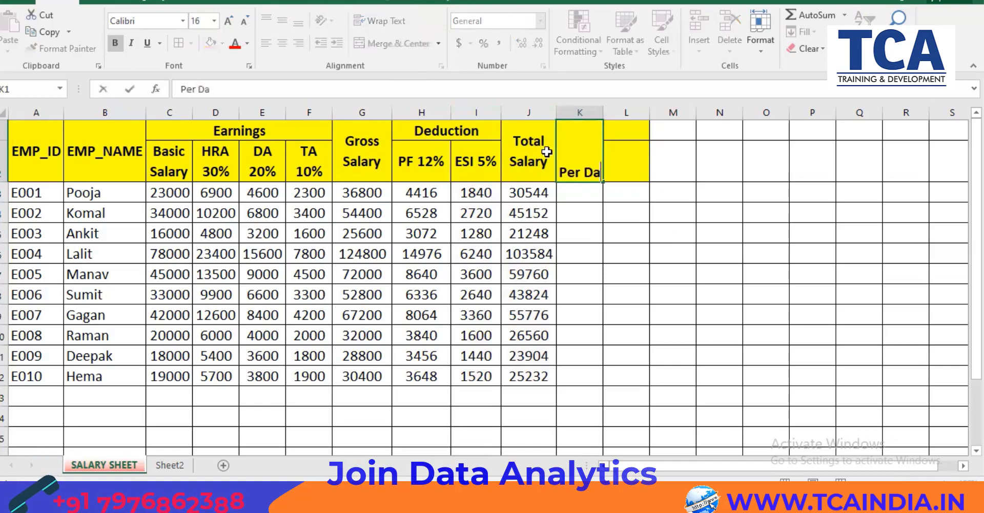
left_click(656, 272)
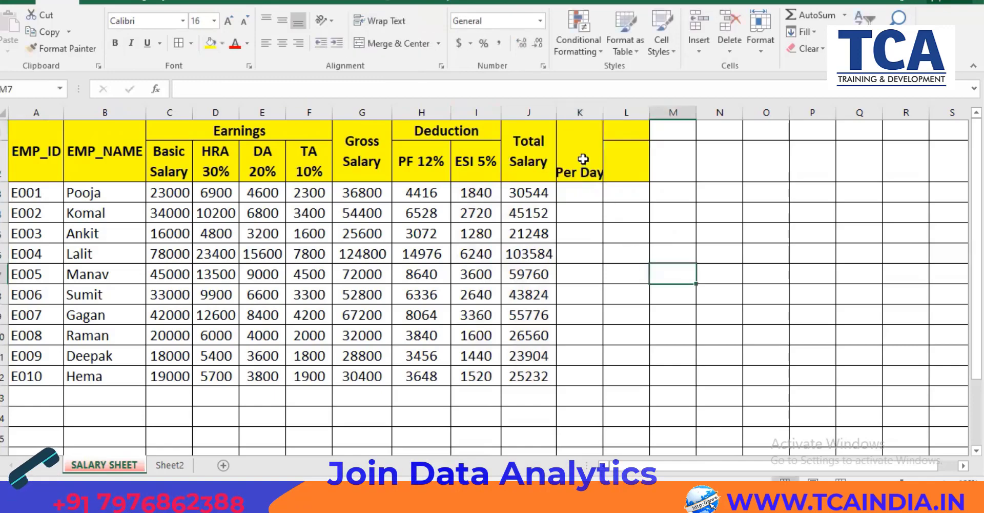
left_click(583, 160)
left_click(283, 21)
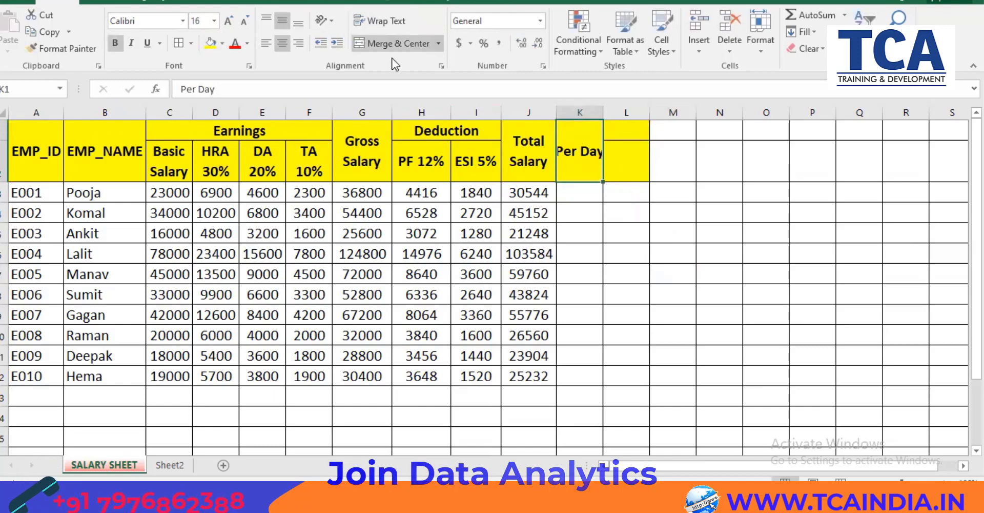
left_click(379, 21)
left_click(586, 197)
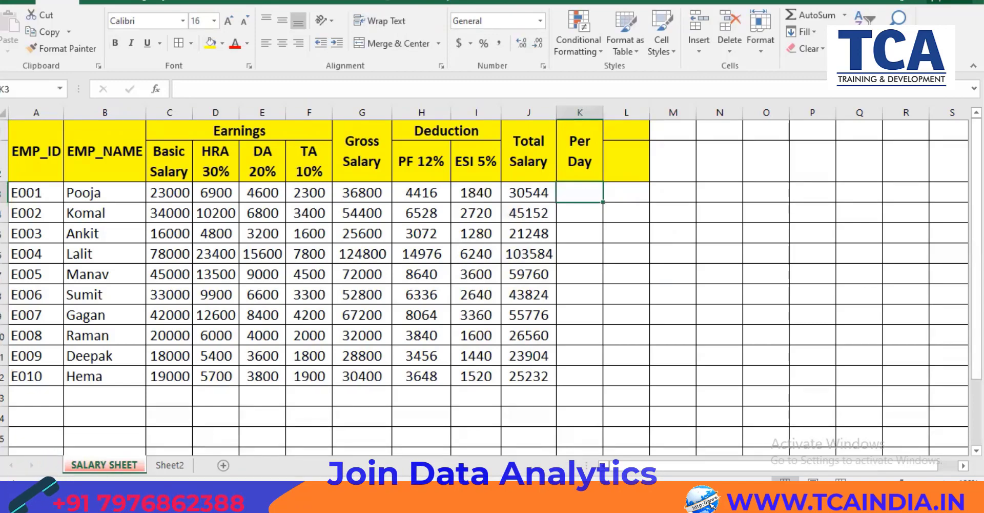
- Insert a new row above the table headers and merge and center A1:N1 in it
left_click(3, 131)
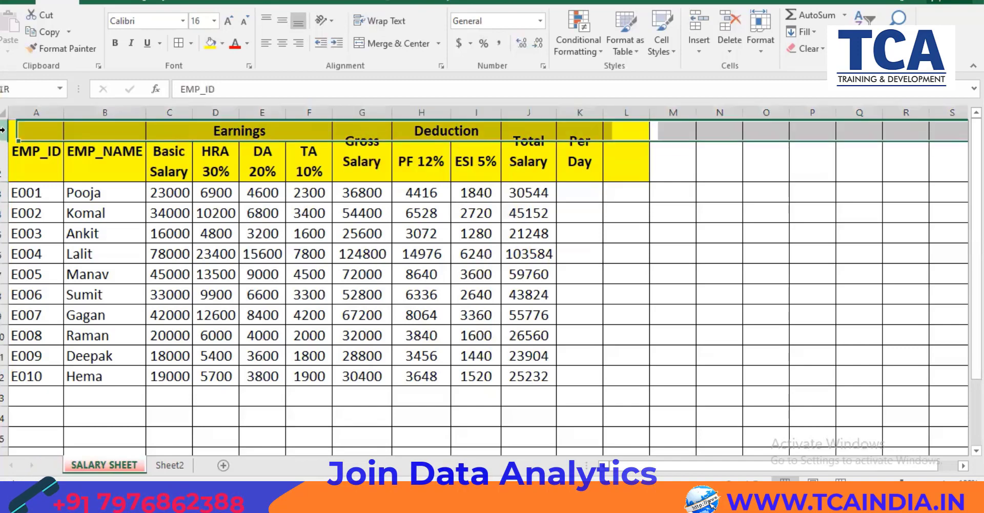
right_click(2, 131)
left_click(48, 233)
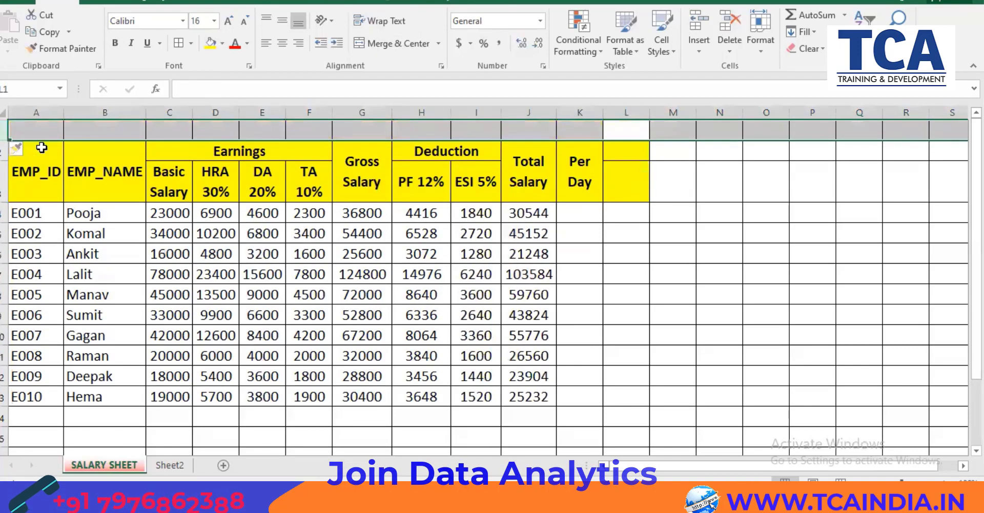
left_click_drag(39, 131, 727, 122)
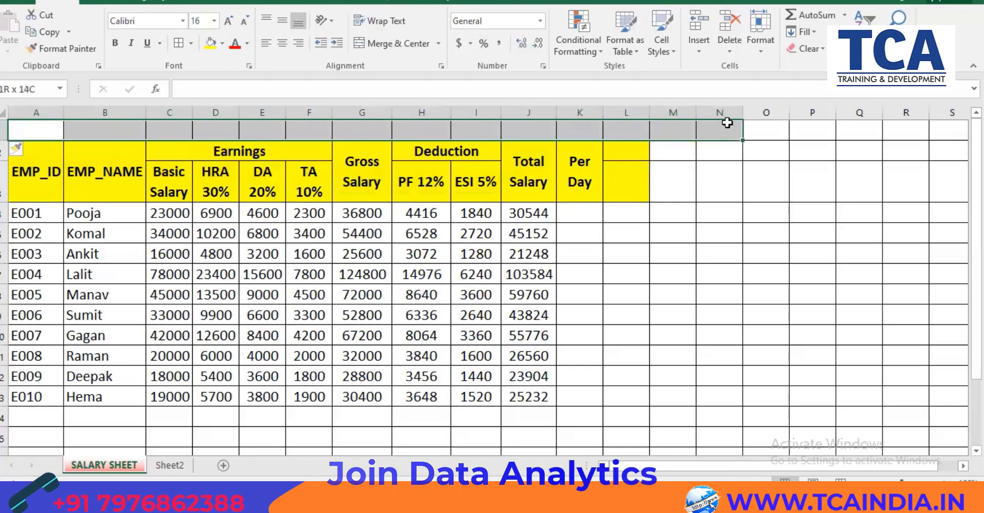
left_click(365, 44)
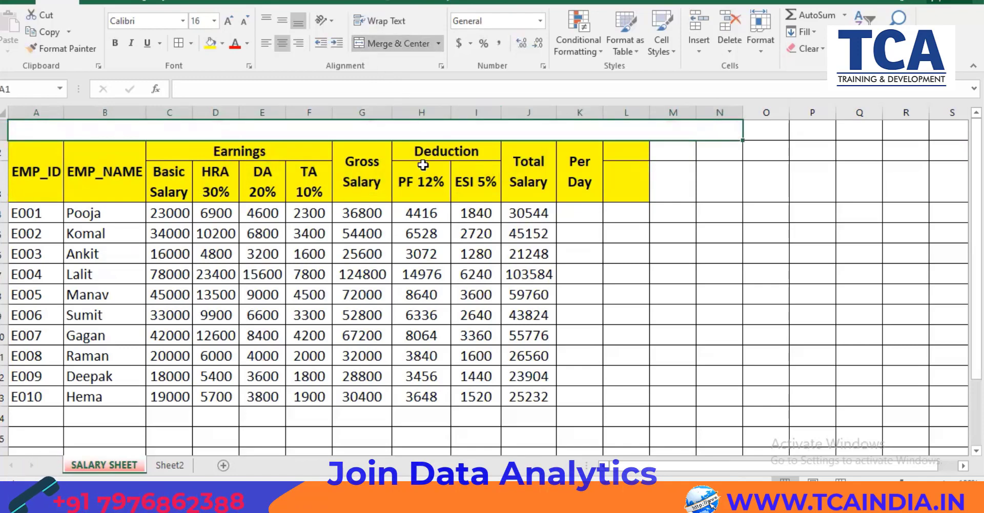
- Enter the title Salary sheet of the Month of Apr-2023 in the merged cell A1
type("Salary ")
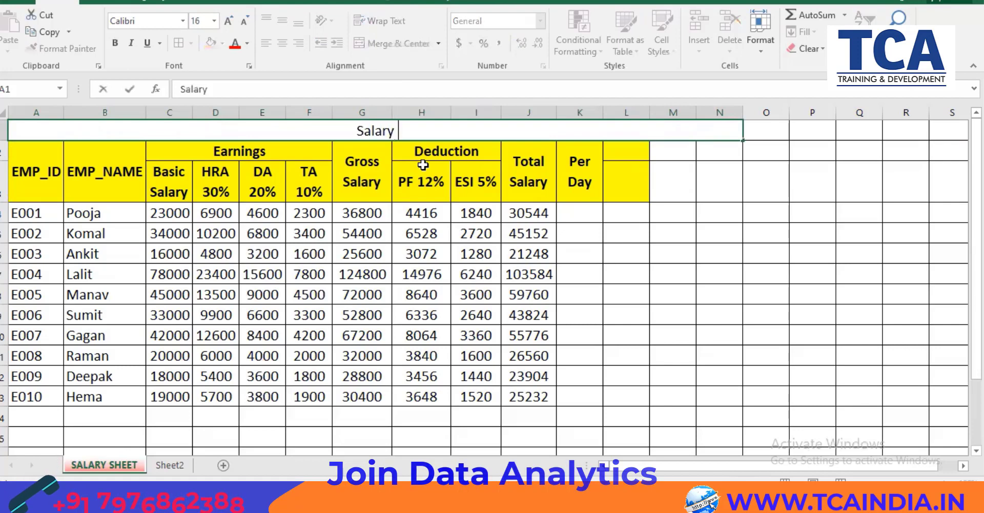
type("sheet of ")
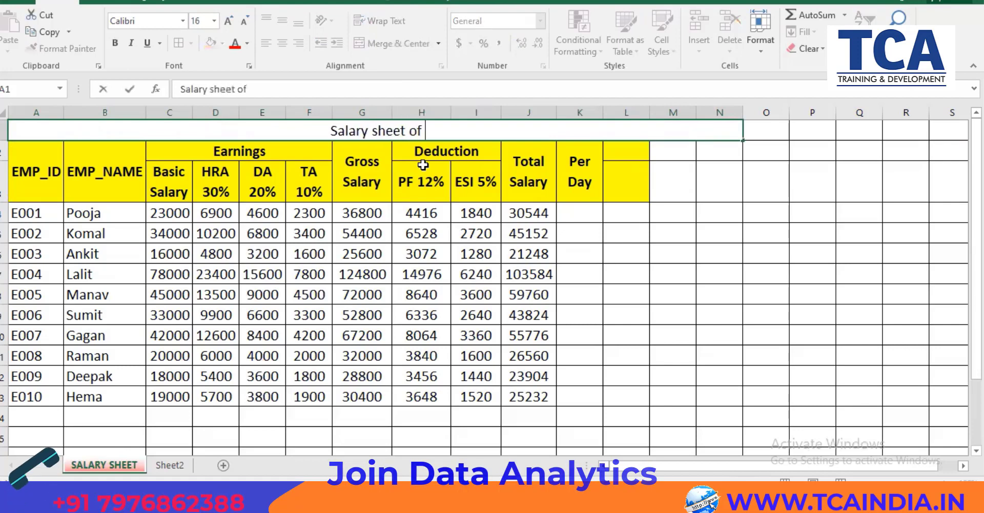
type("the Month")
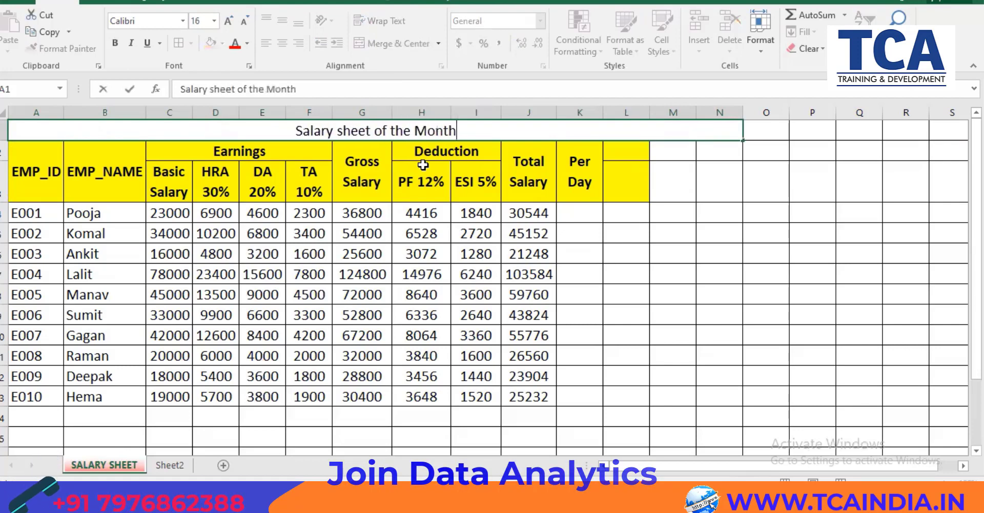
type(" of A")
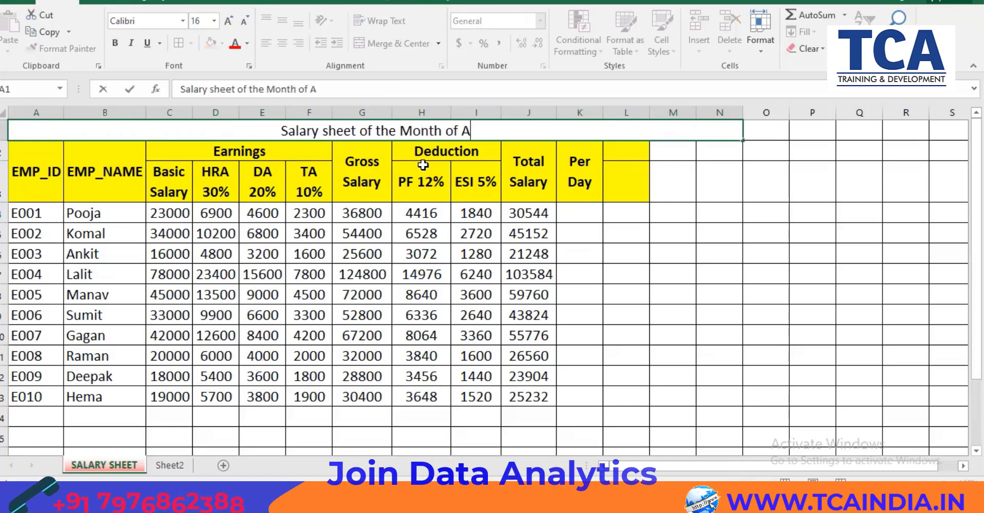
type("pr-2023")
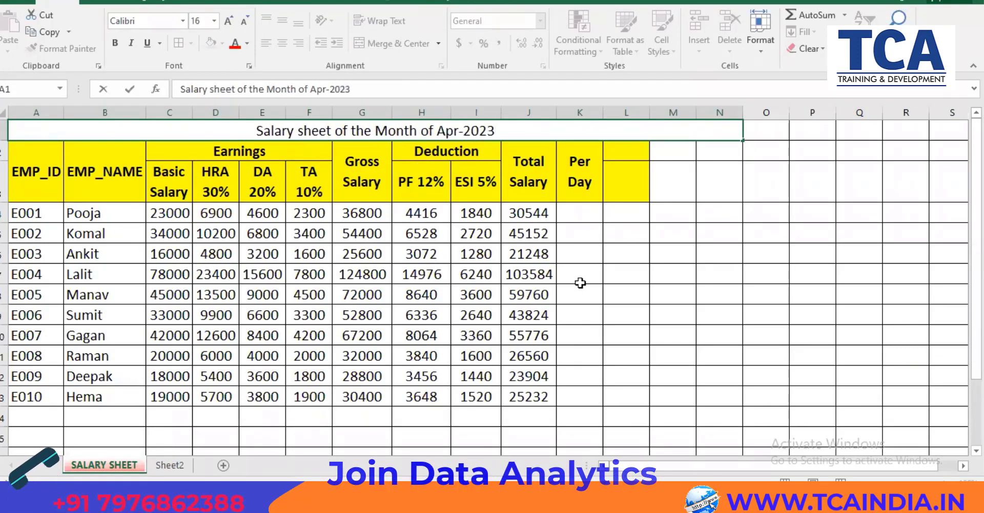
key("ctrl+Return")
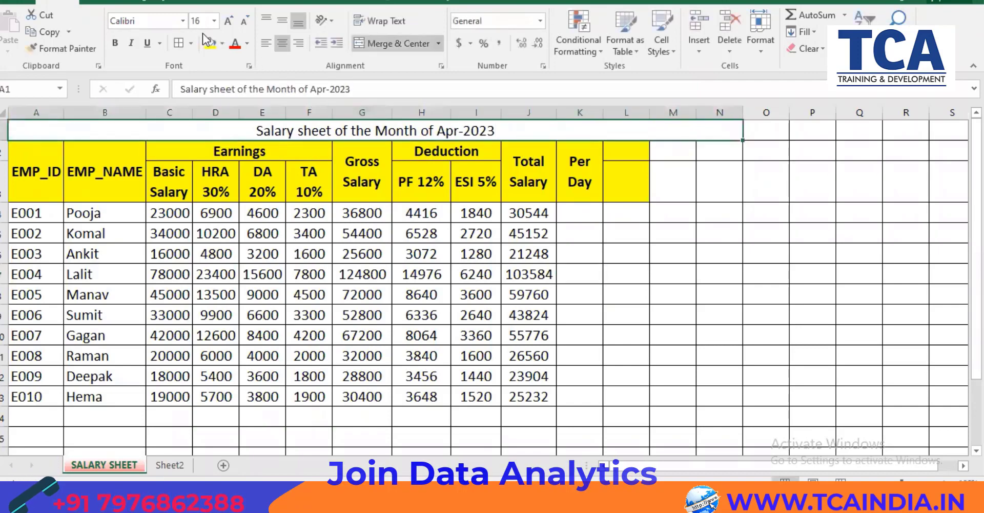
- Format the title in Bahnschrift at size 20, middle-aligned, with a light green fill
left_click(228, 20)
left_click(229, 20)
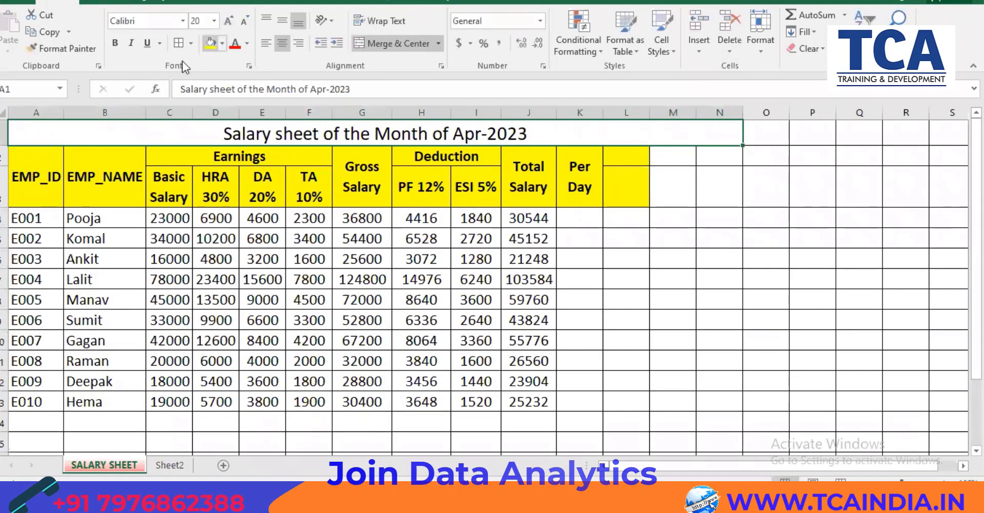
left_click(184, 22)
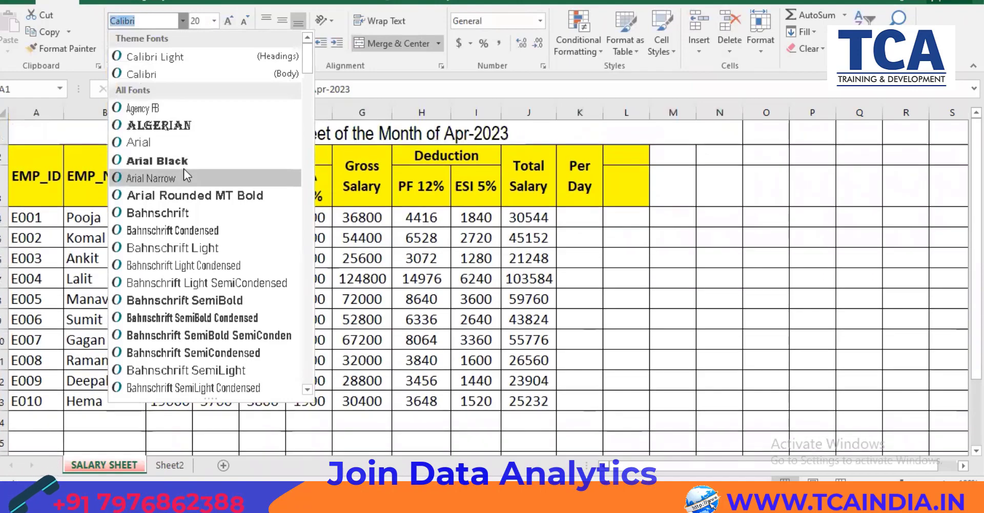
left_click(185, 211)
left_click(282, 21)
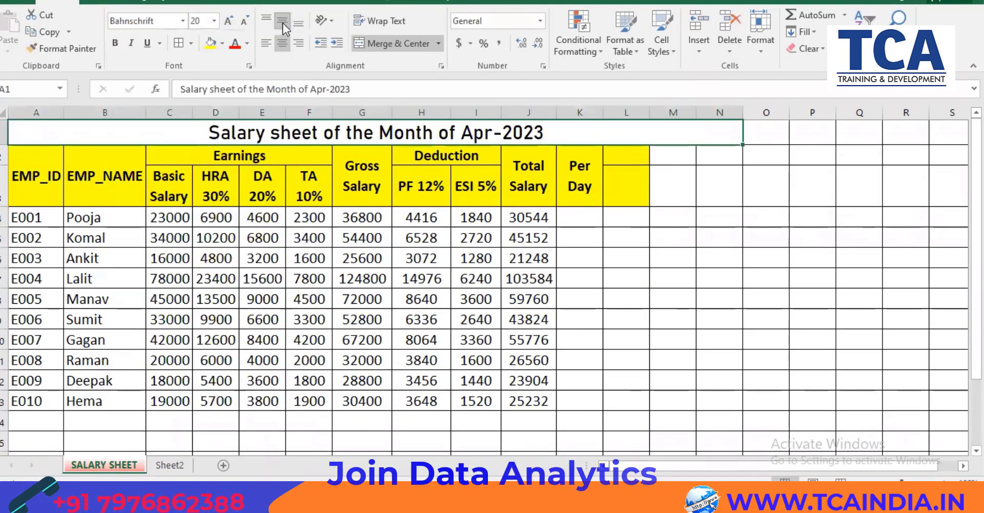
left_click(222, 45)
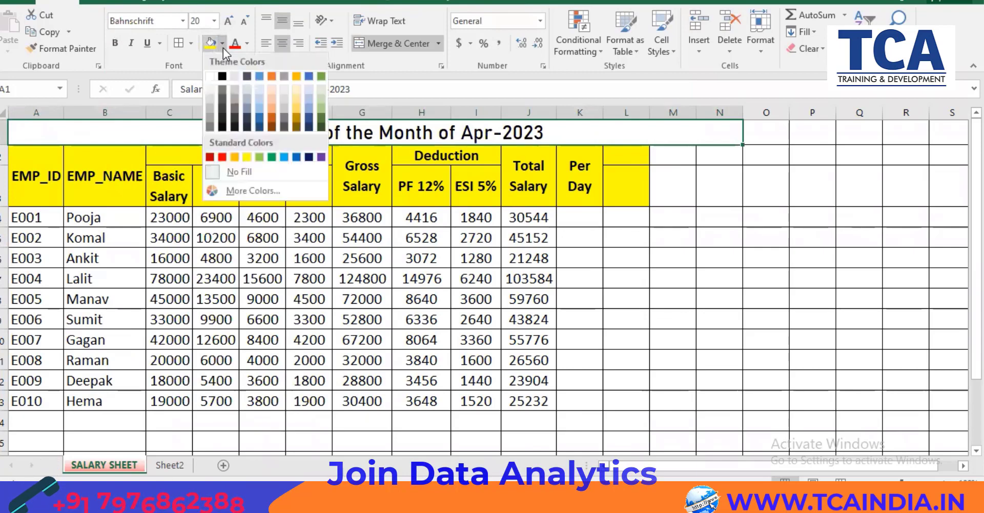
left_click(259, 157)
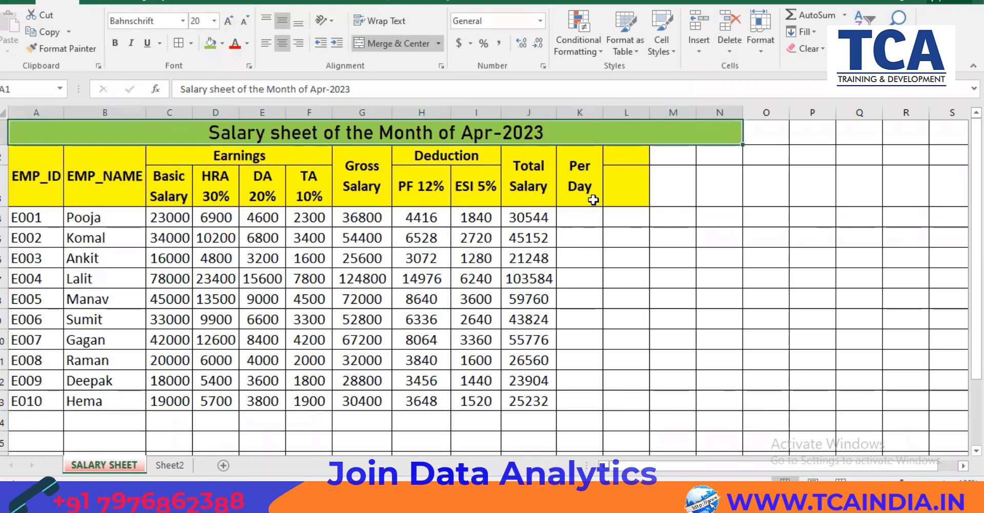
- Calculate Per Day in K4 with =J4/30, fill the formula down to K13, and widen column K
left_click(583, 216)
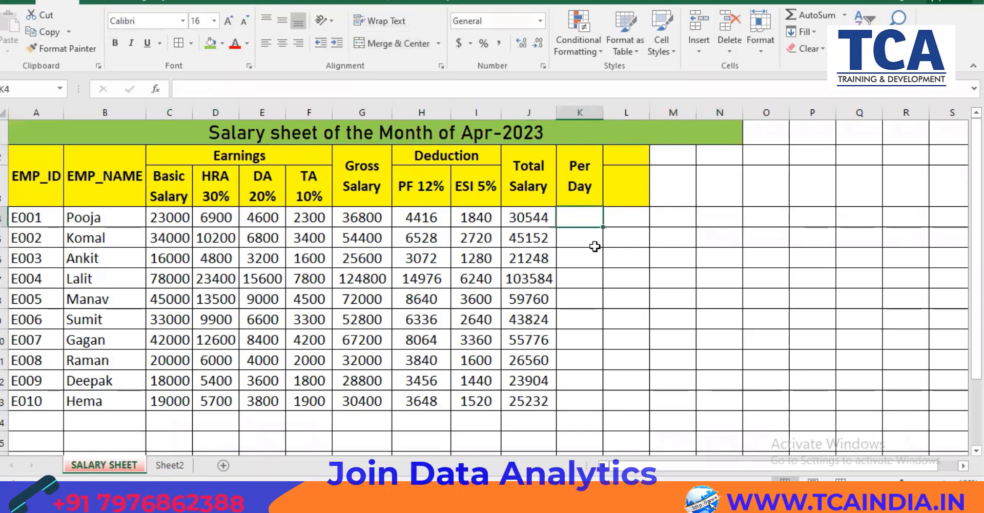
type("=")
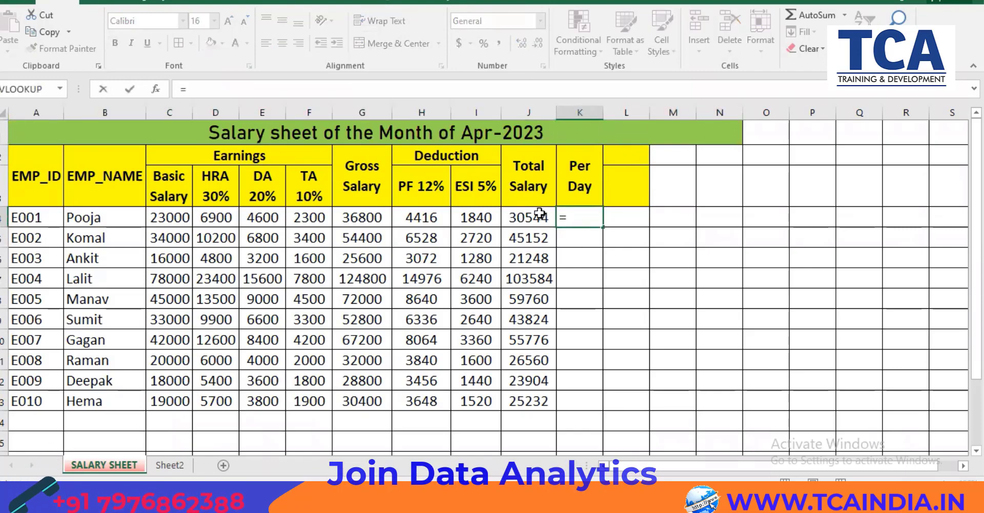
left_click(540, 214)
type("/")
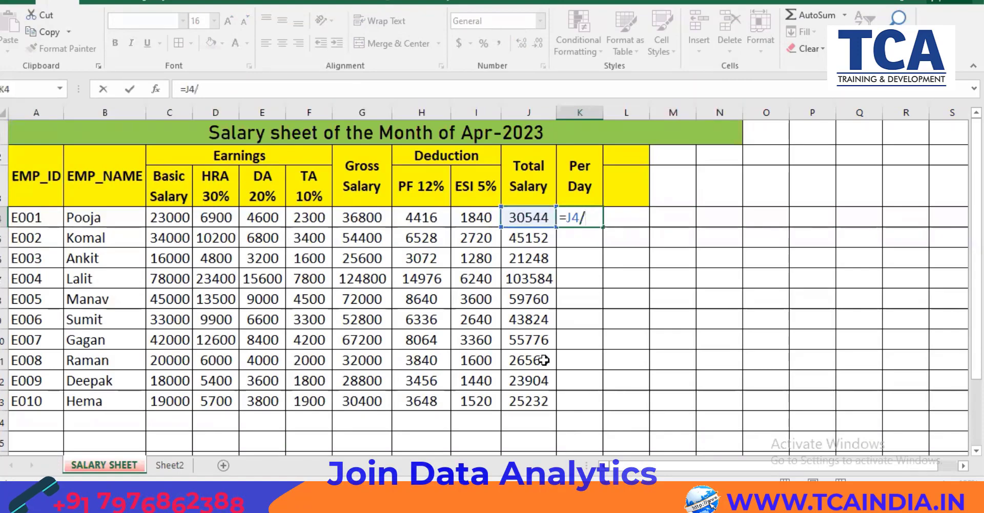
type("30")
key("Return")
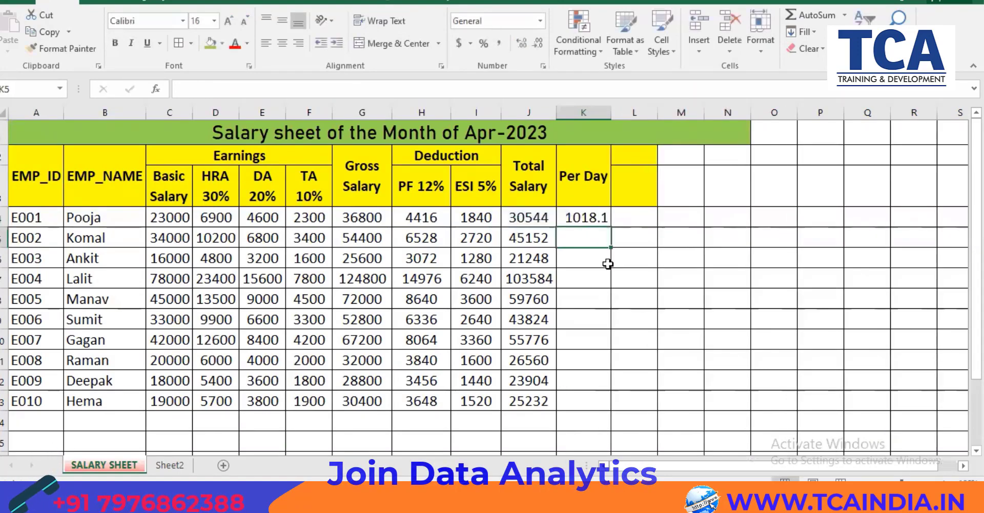
left_click(608, 216)
left_click_drag(611, 224, 599, 410)
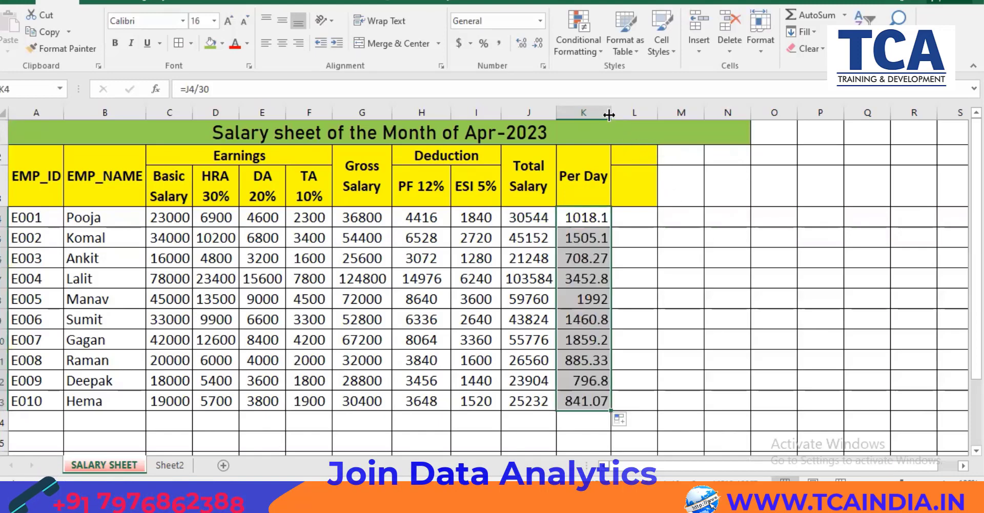
left_click_drag(609, 115, 633, 113)
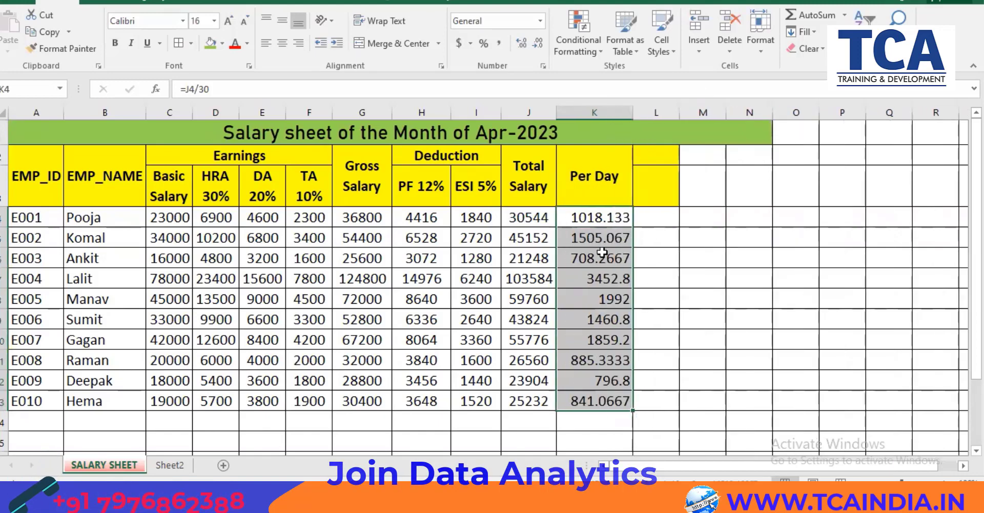
- Wrap the Per Day formula in K4 as =ROUND(J4/30,1) and fill it down to K13
double_click(585, 217)
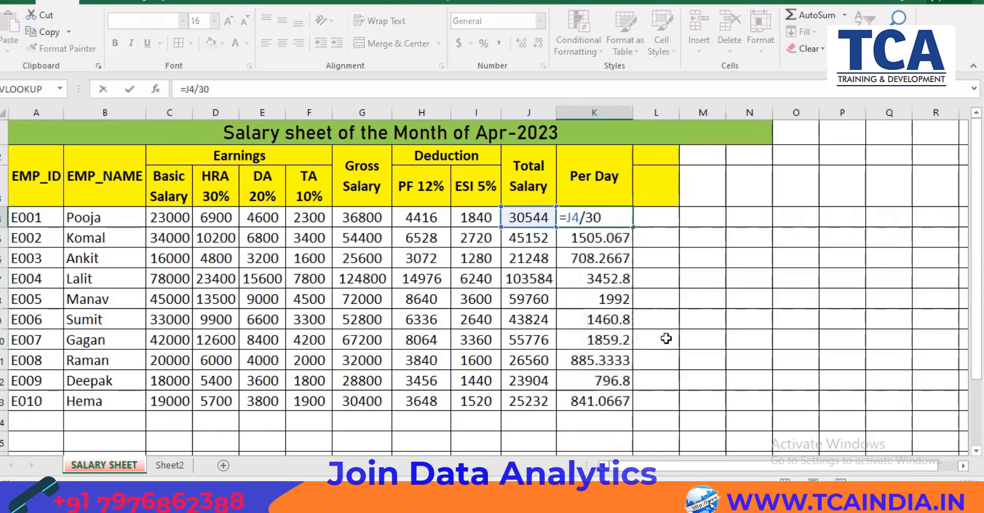
type("round")
key("Tab")
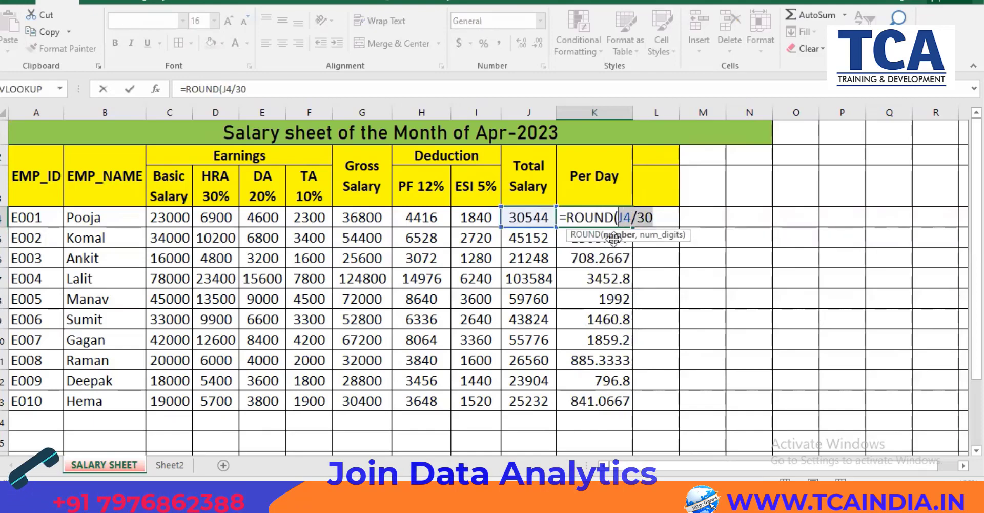
left_click_drag(619, 217, 650, 216)
left_click(663, 213)
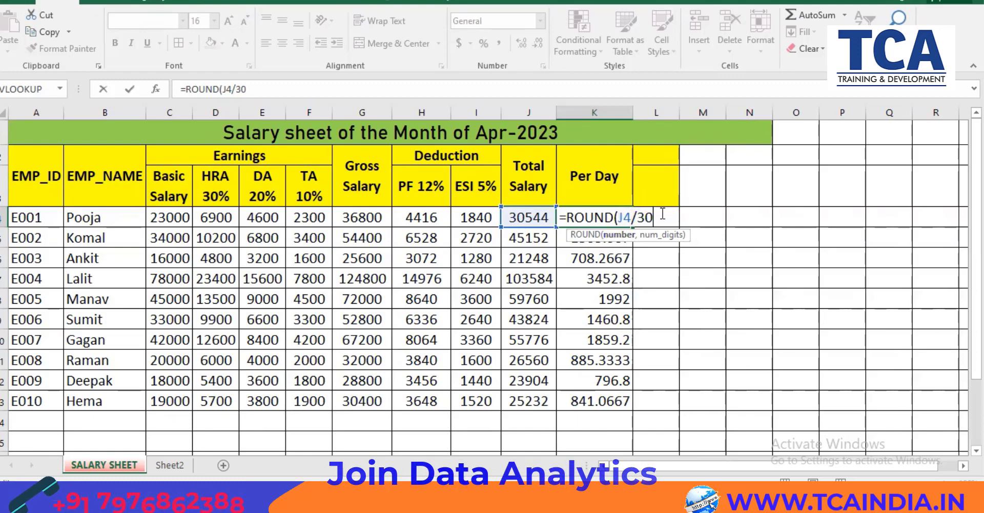
type(",")
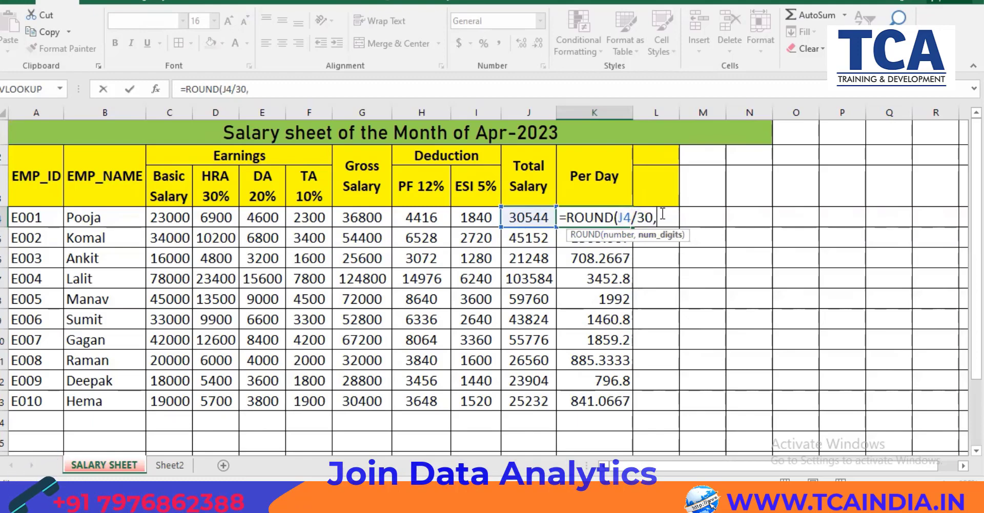
type("1")
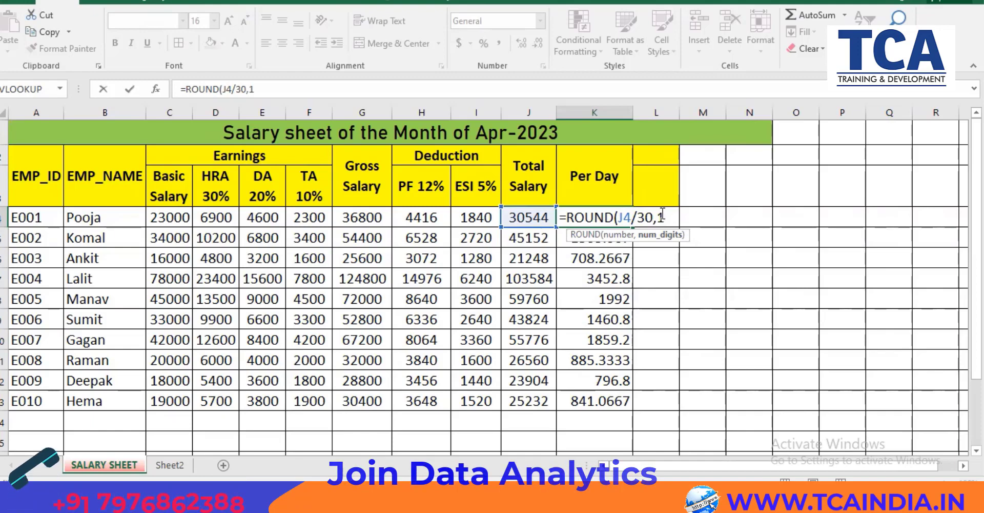
key("Return")
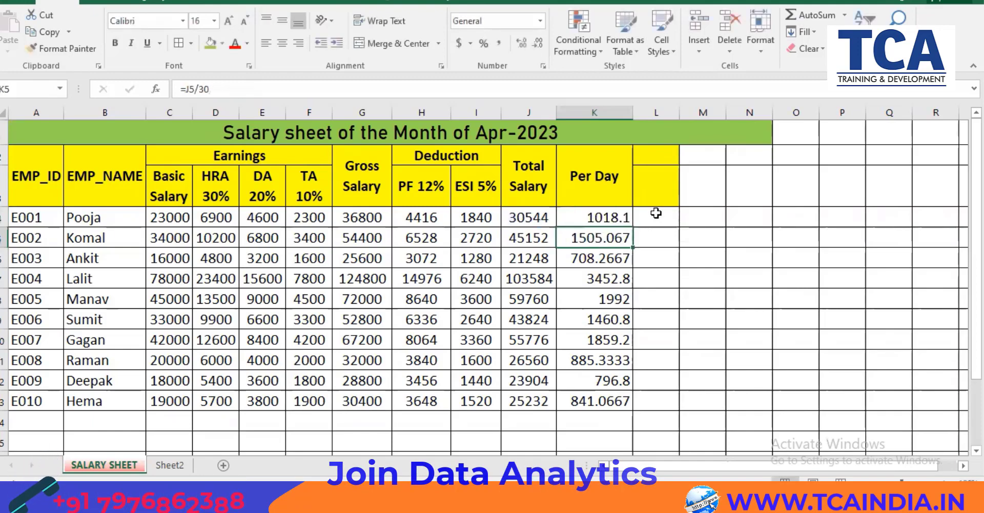
left_click(631, 217)
double_click(633, 227)
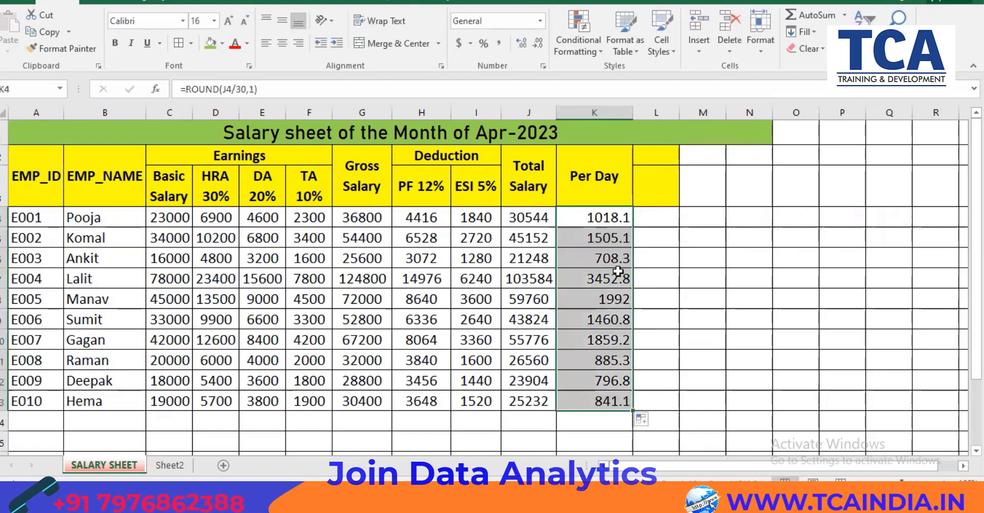
- Change the K4 formula to =ROUND(J4/30,2) and fill it down the Per Day column
double_click(604, 220)
left_click(664, 218)
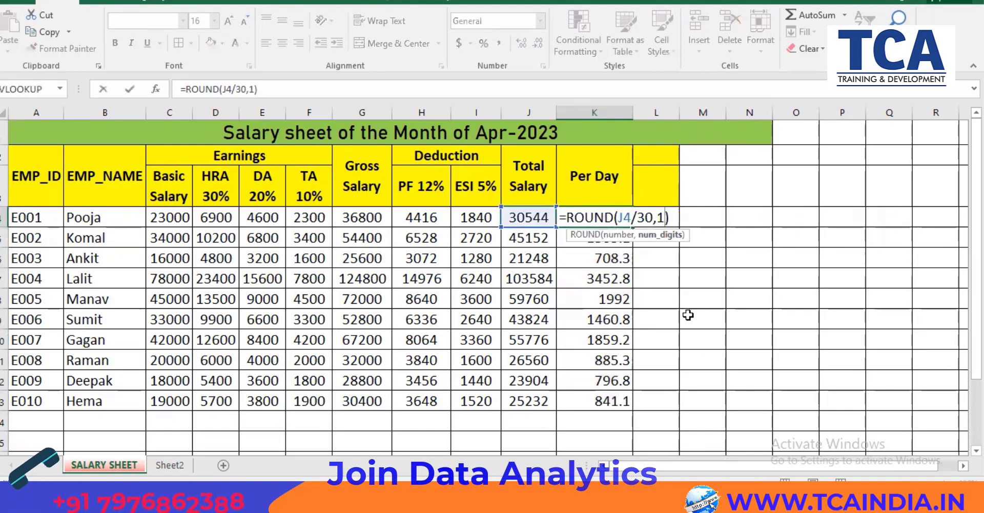
key("BackSpace")
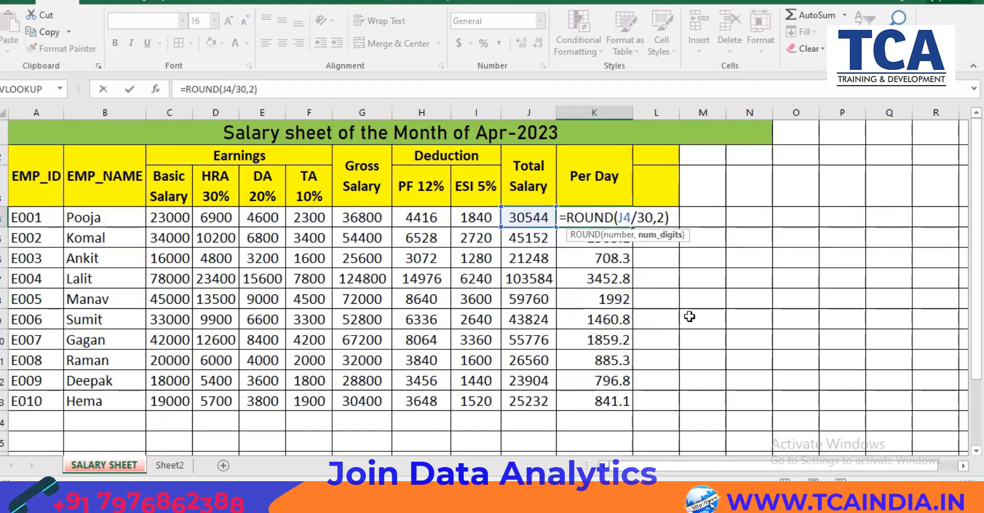
key("Return")
left_click(620, 216)
double_click(634, 227)
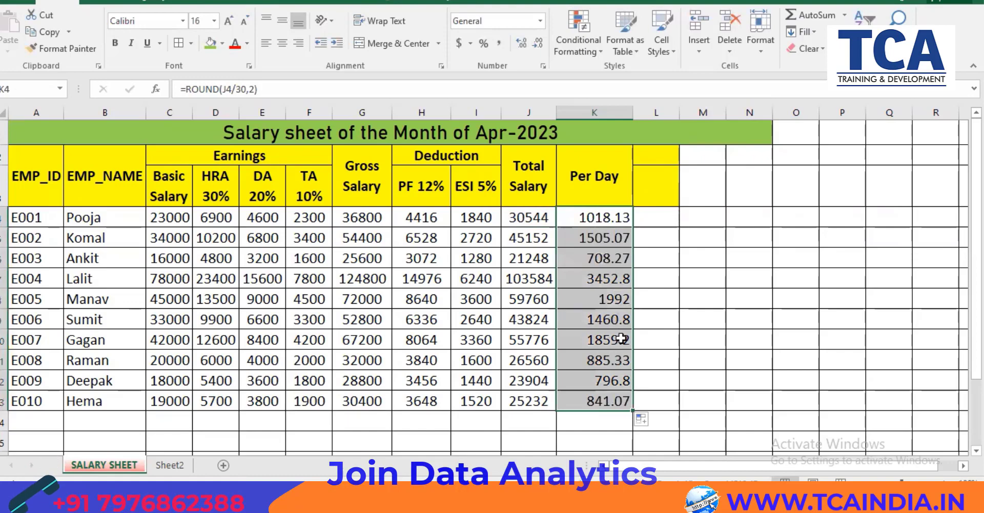
- Round Per Day to whole numbers by setting K4 to =ROUND(J4/30,0) and filling down to K13
double_click(620, 215)
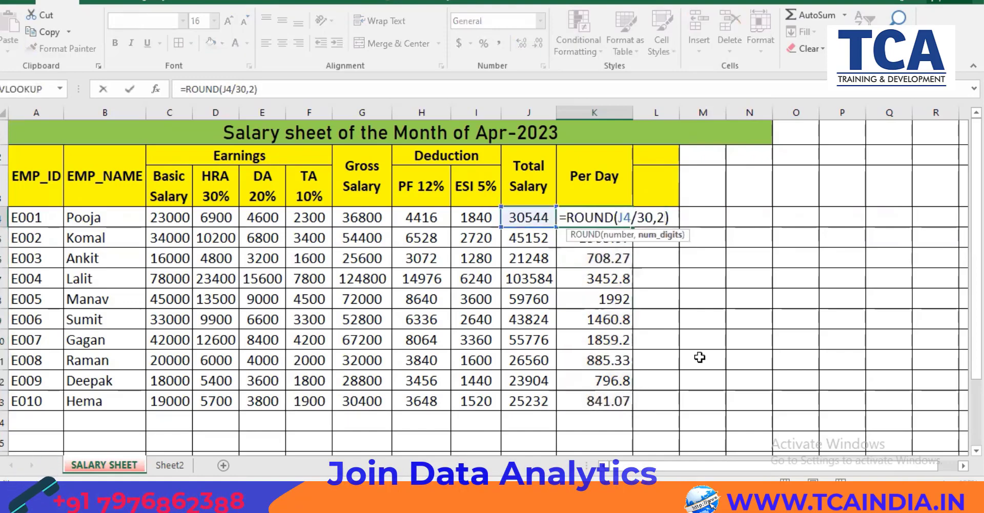
type("0")
key("Return")
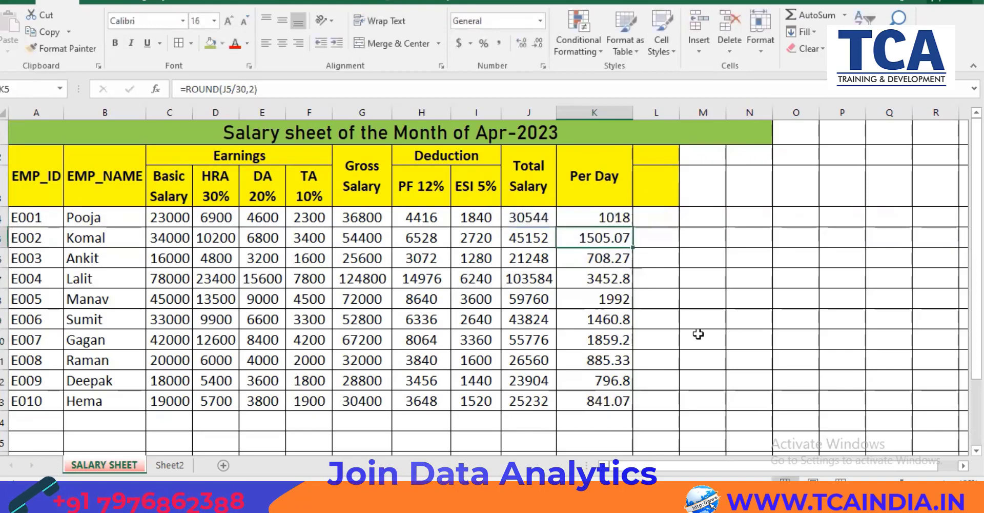
left_click(620, 217)
double_click(634, 227)
- Narrow column K and center the Per Day values in K4:K13
left_click_drag(633, 112, 602, 117)
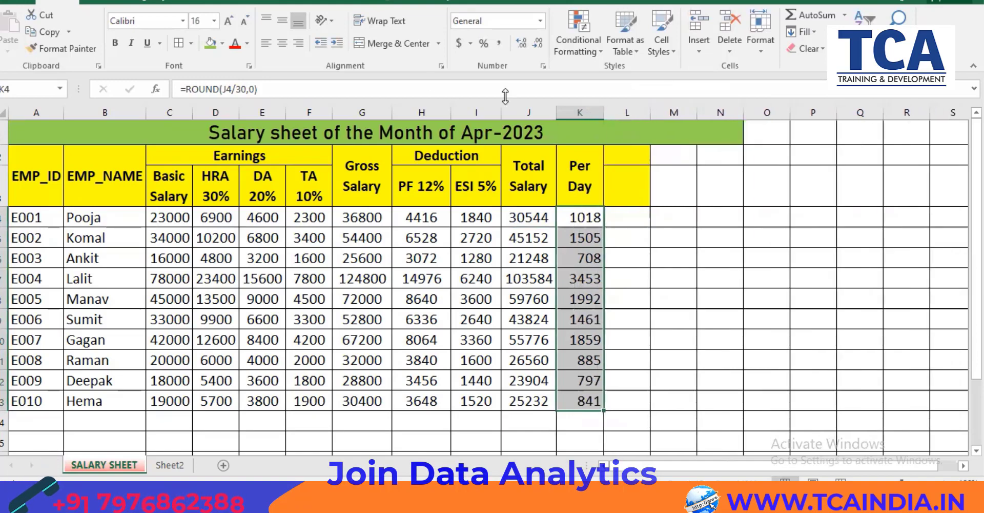
left_click(282, 48)
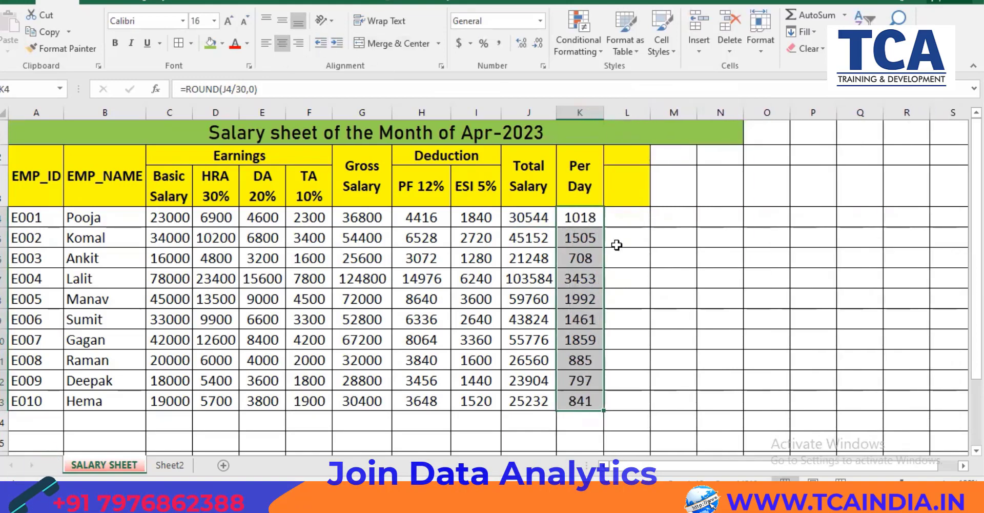
- Merge and center L2:L3 and enter the header Present Day
left_click(637, 214)
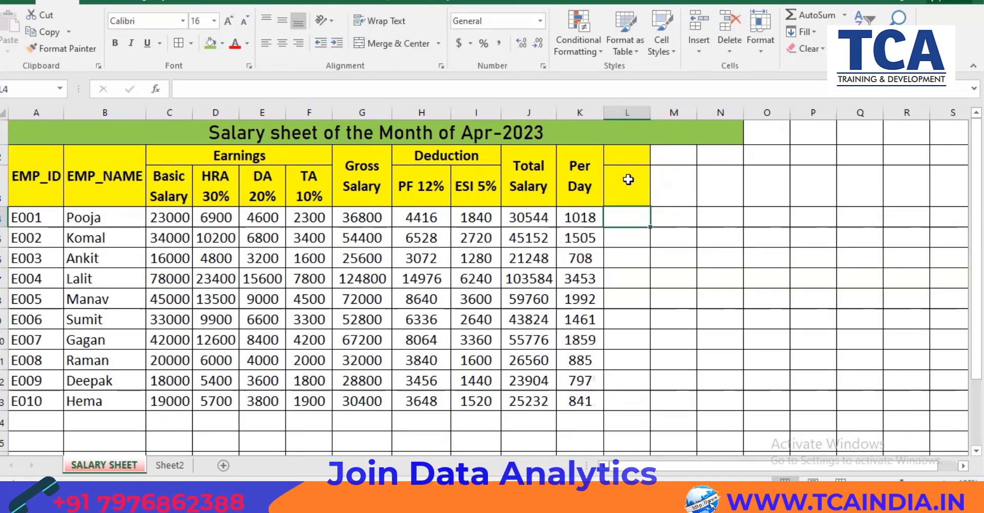
left_click_drag(634, 160, 634, 189)
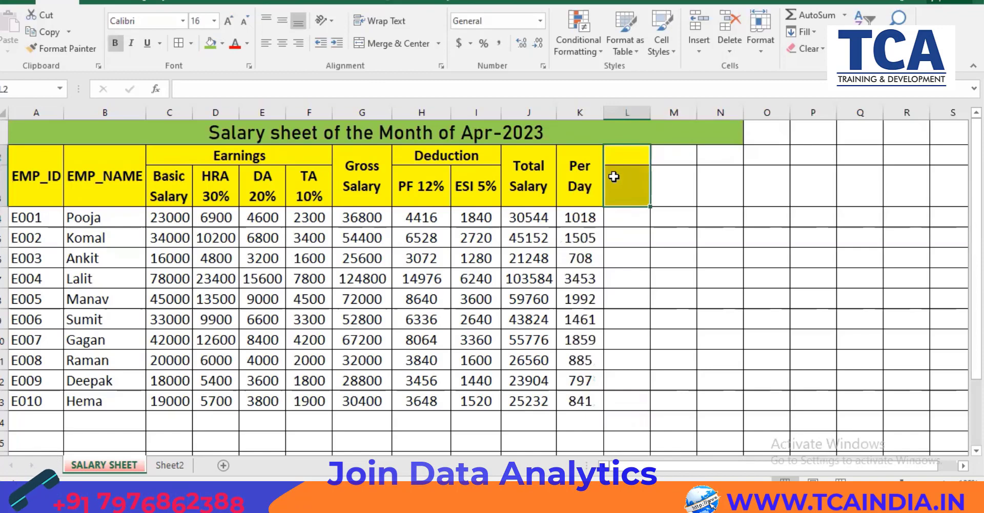
left_click(360, 46)
type("Prese")
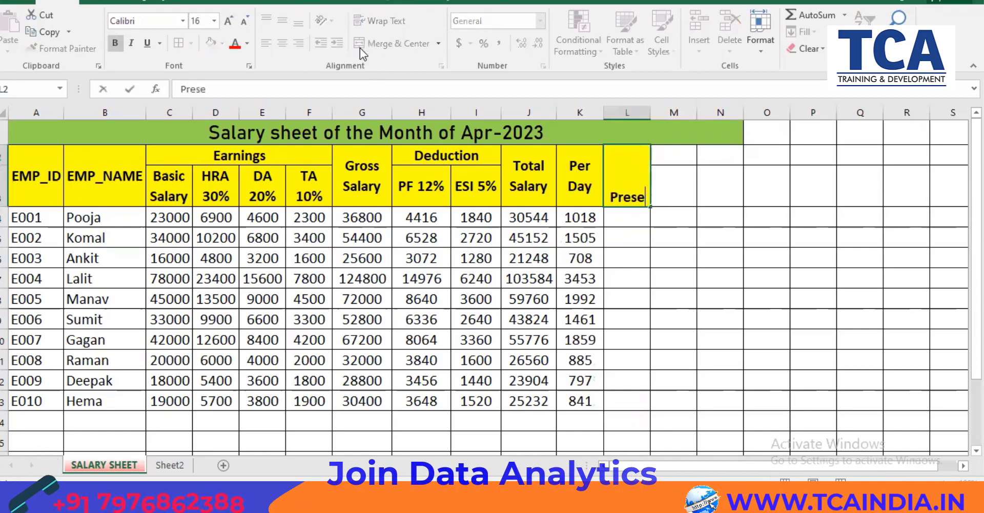
type("nt Day")
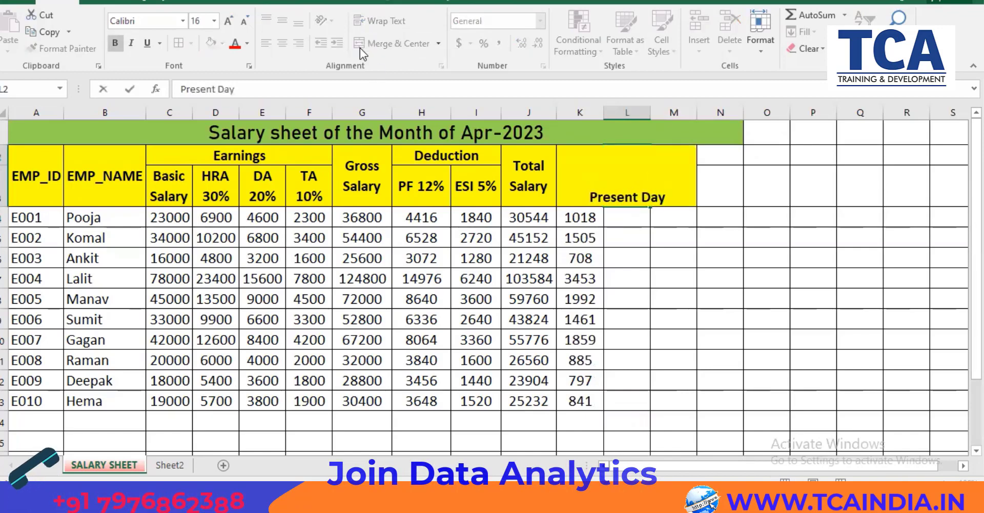
key("ctrl+Return")
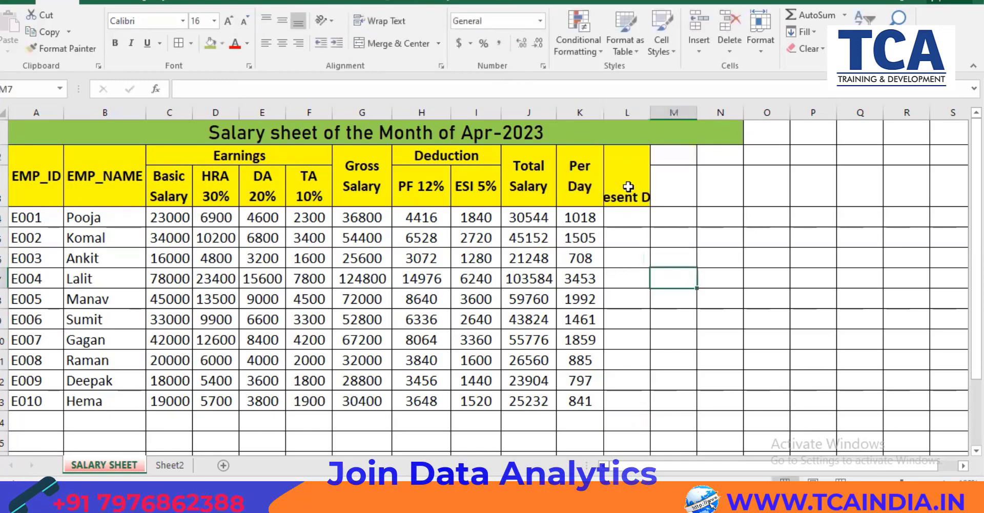
- Widen column L slightly and wrap the Present Day header text within its merged cell
left_click_drag(650, 113, 661, 112)
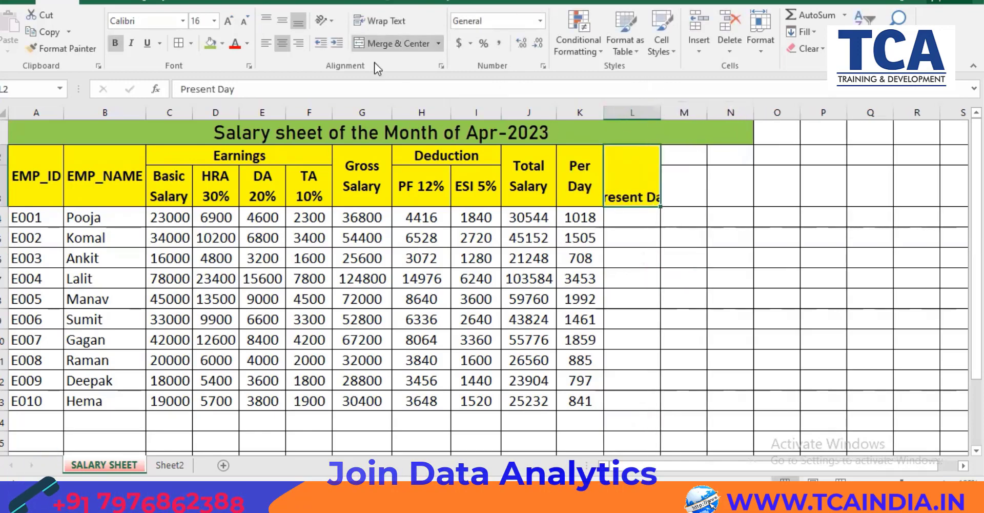
left_click(365, 23)
left_click(654, 214)
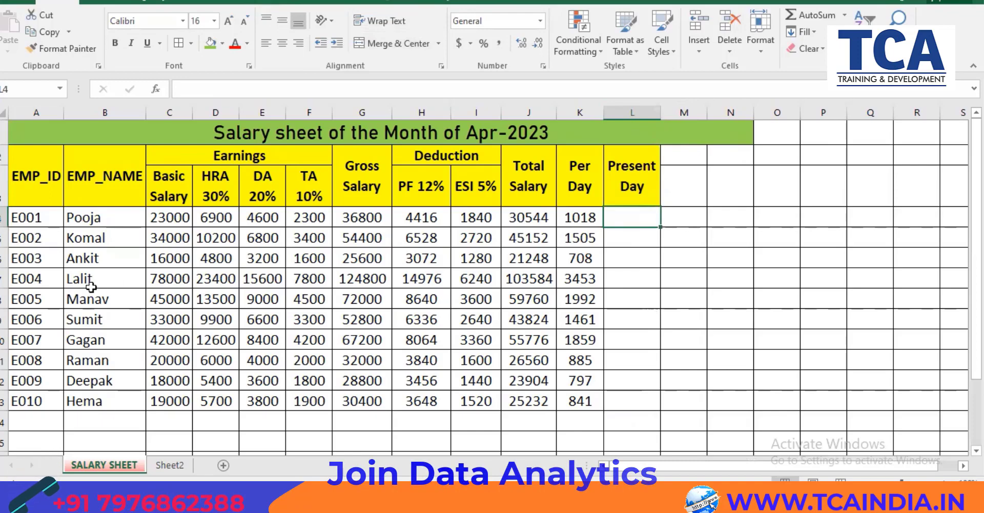
- Copy the EMP_ID and EMP_NAME columns, A2:B13, to cell A2 of Sheet2 and autofit columns A and B there
mouse_move(37, 179)
left_mouse_down()
mouse_move(100, 321)
mouse_move(76, 392)
mouse_move(107, 395)
left_mouse_up()
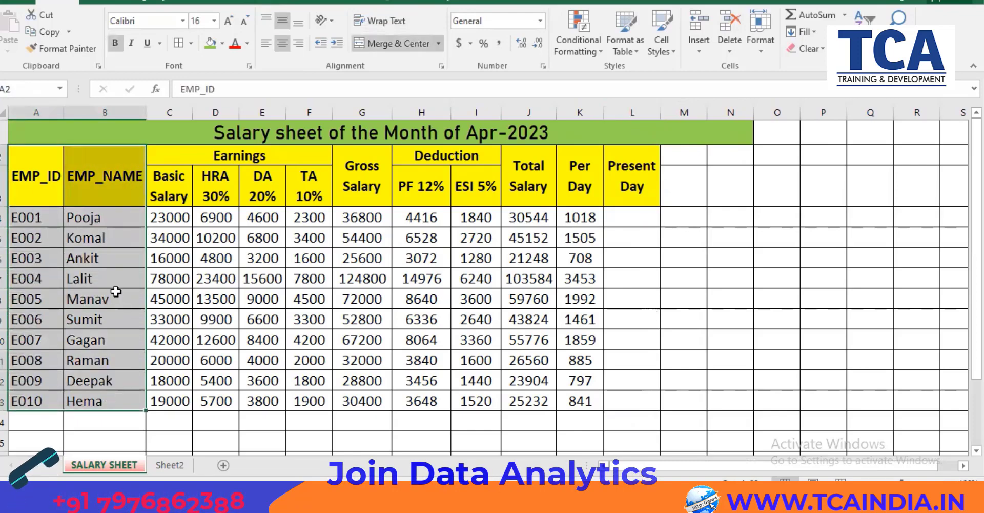
key("ctrl+c")
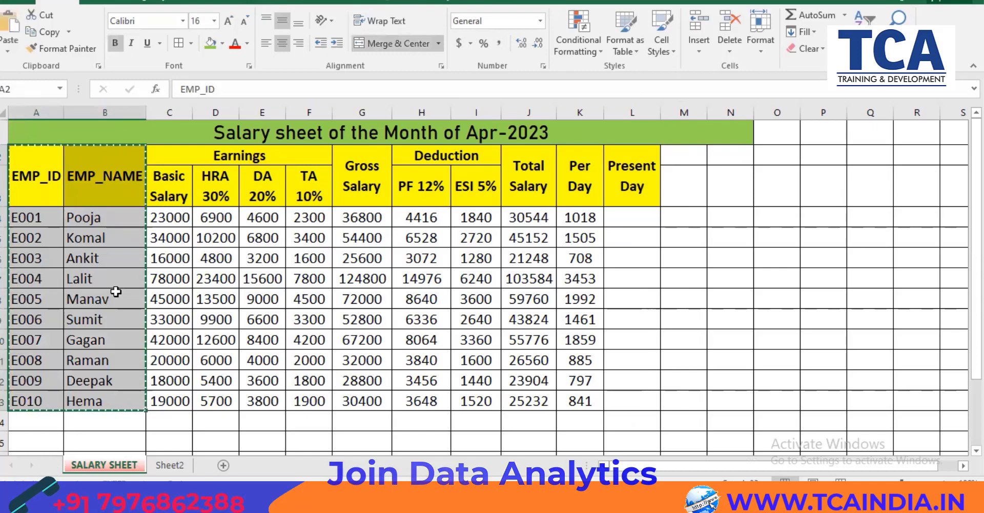
left_click(172, 469)
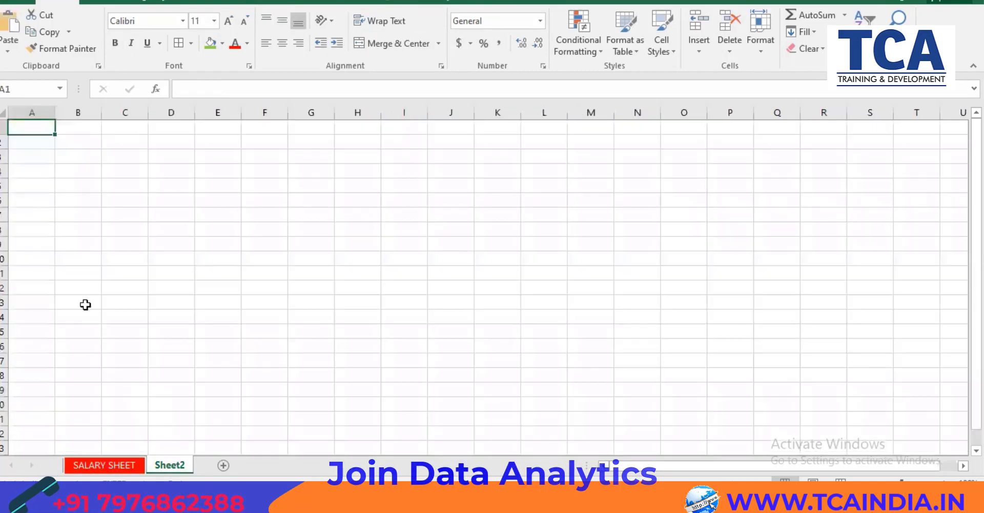
left_click(34, 143)
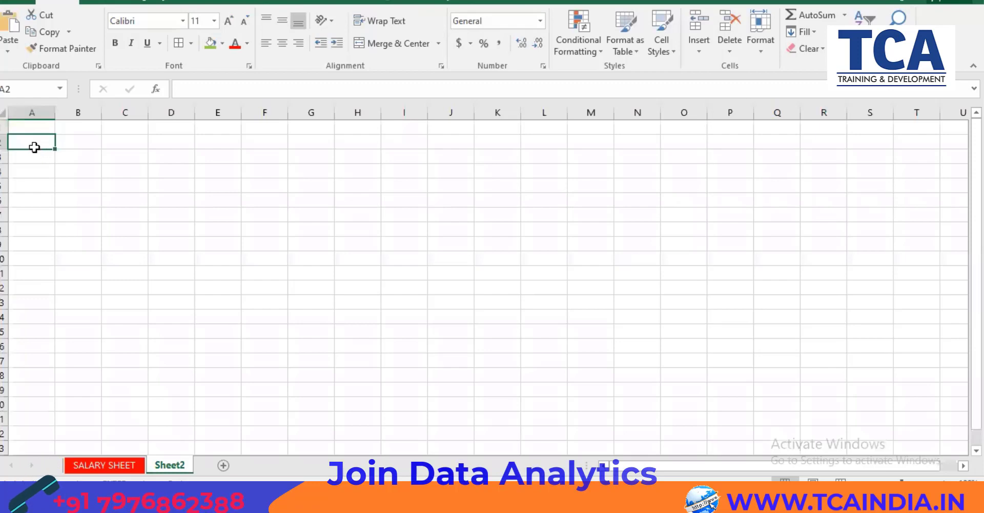
key("ctrl+v")
double_click(54, 111)
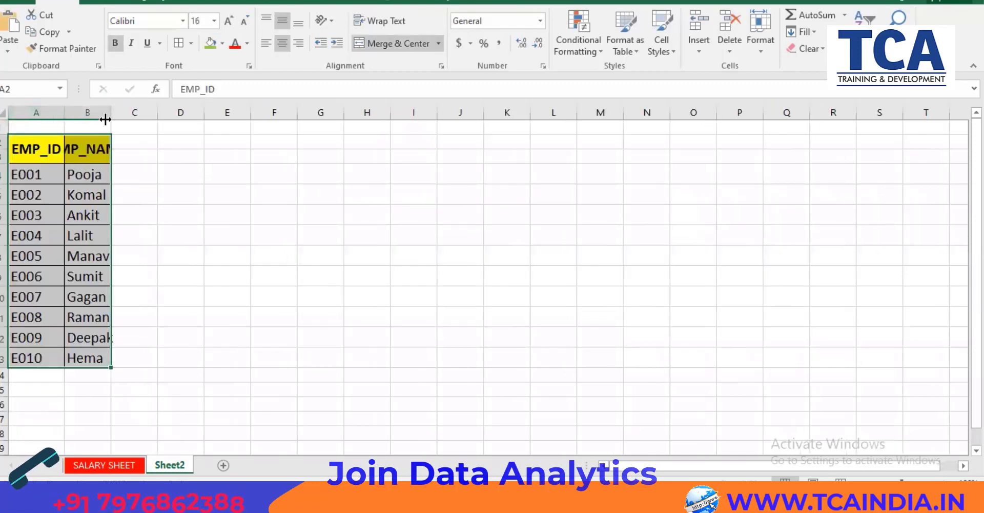
double_click(110, 112)
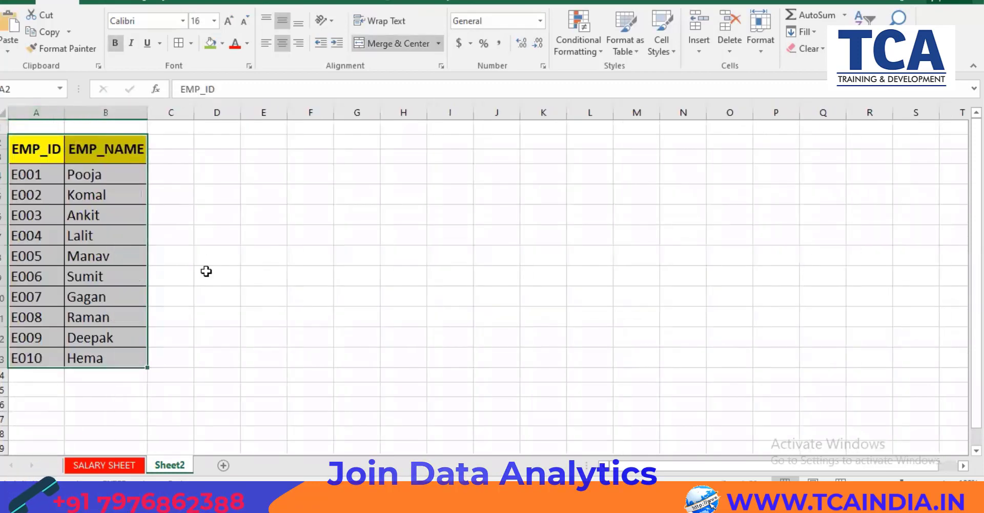
- Set the font size of all cells in Sheet2 to 14 and apply all borders to the whole sheet
left_click(3, 111)
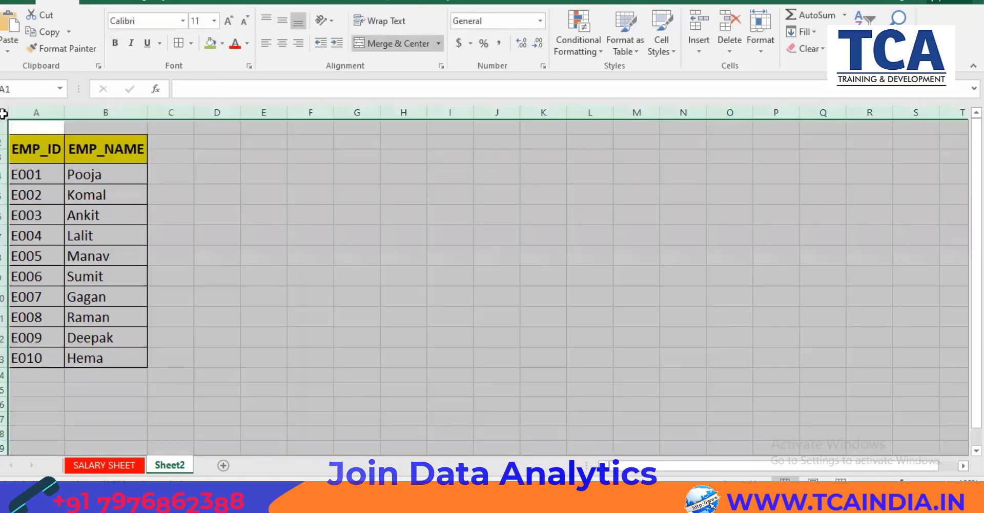
left_click(212, 22)
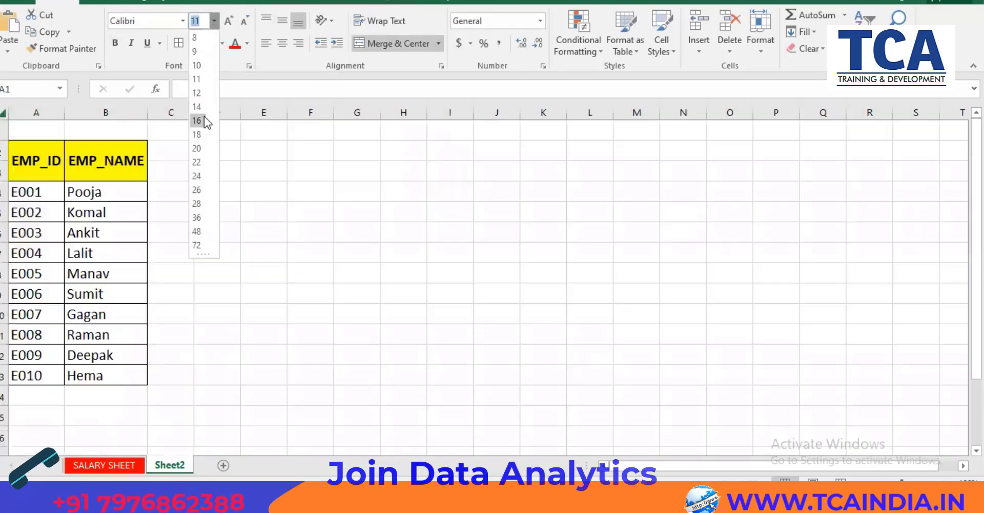
left_click(200, 120)
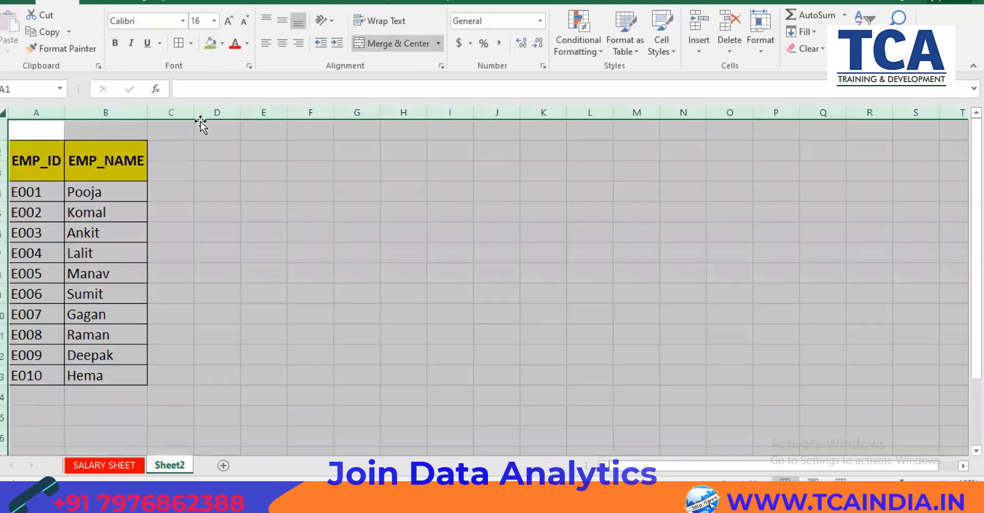
left_click(242, 22)
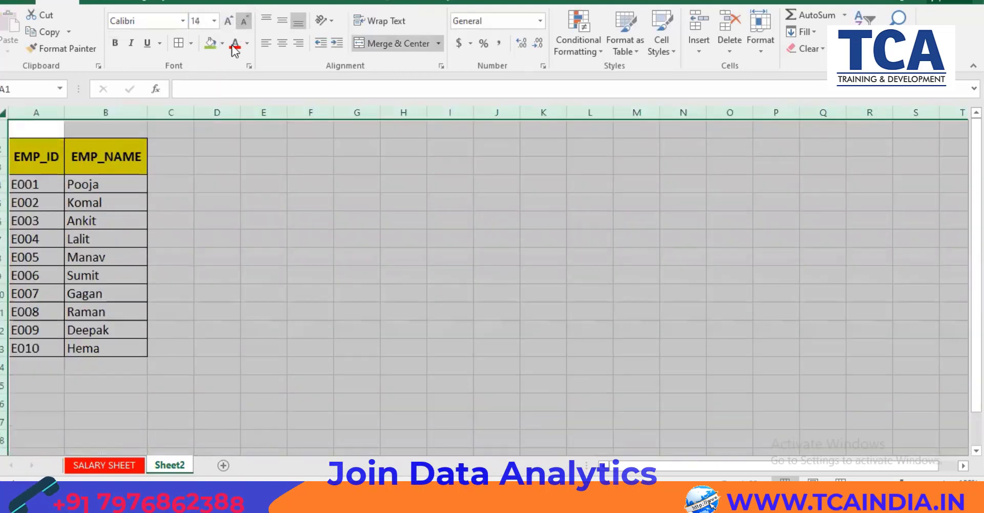
left_click(179, 45)
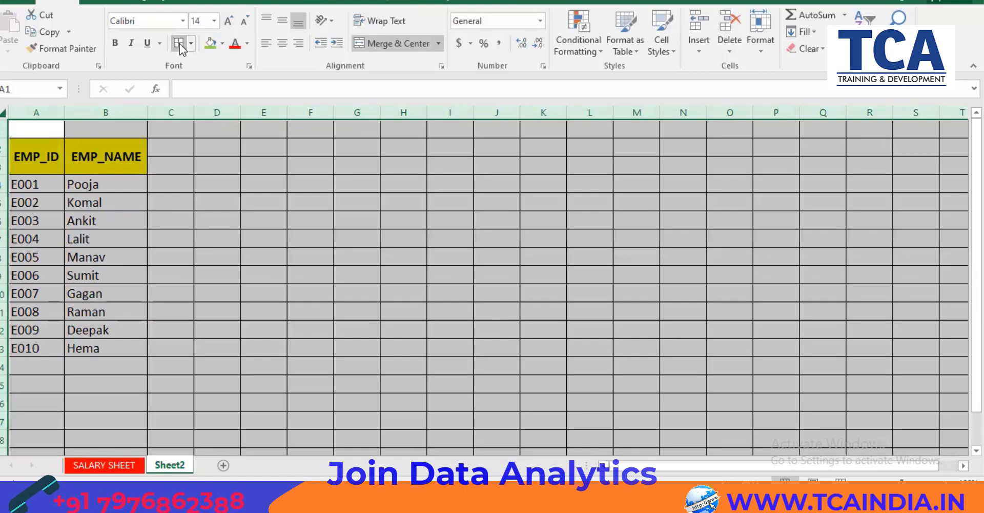
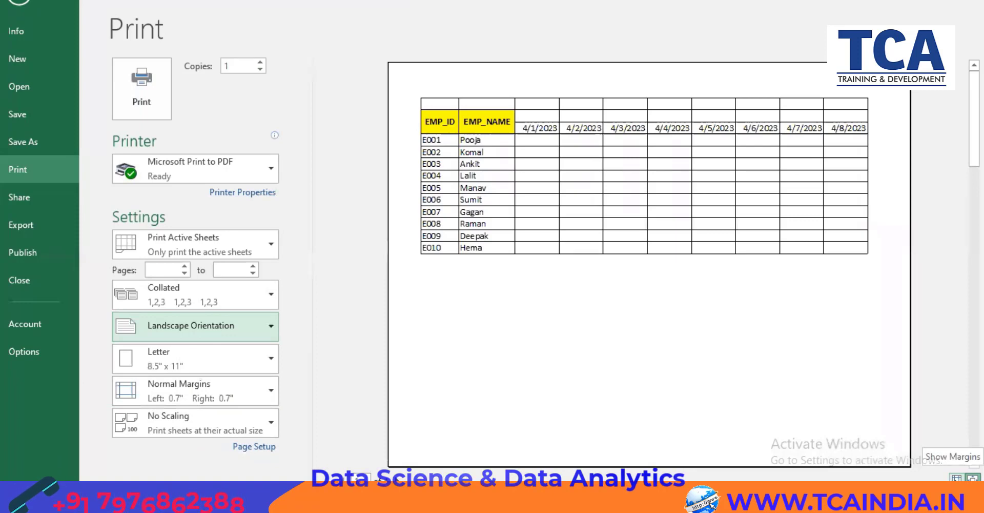
- Show the margins in the print preview, reduce them to 0.29" left and 0.27" right, and return to the sheet
left_click(972, 477)
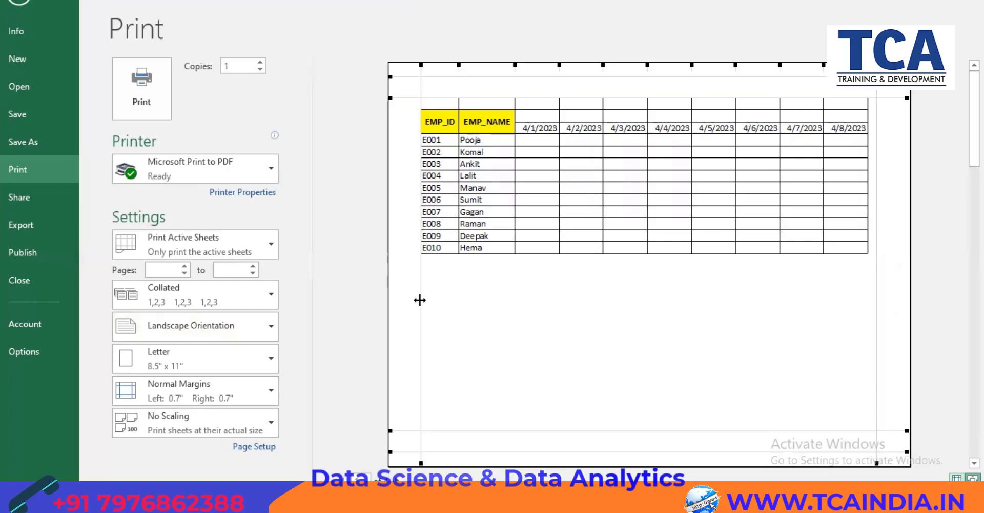
left_click_drag(420, 299, 402, 299)
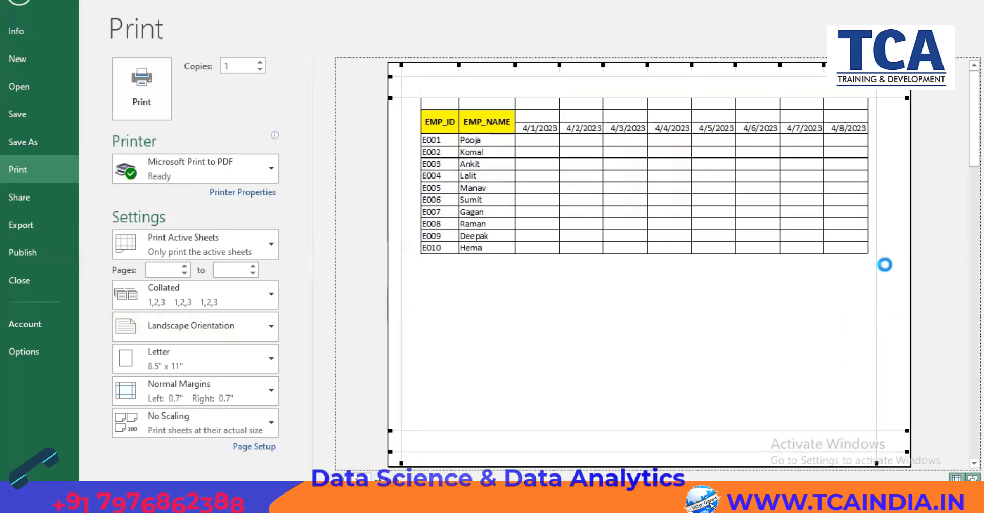
left_click_drag(883, 214, 896, 214)
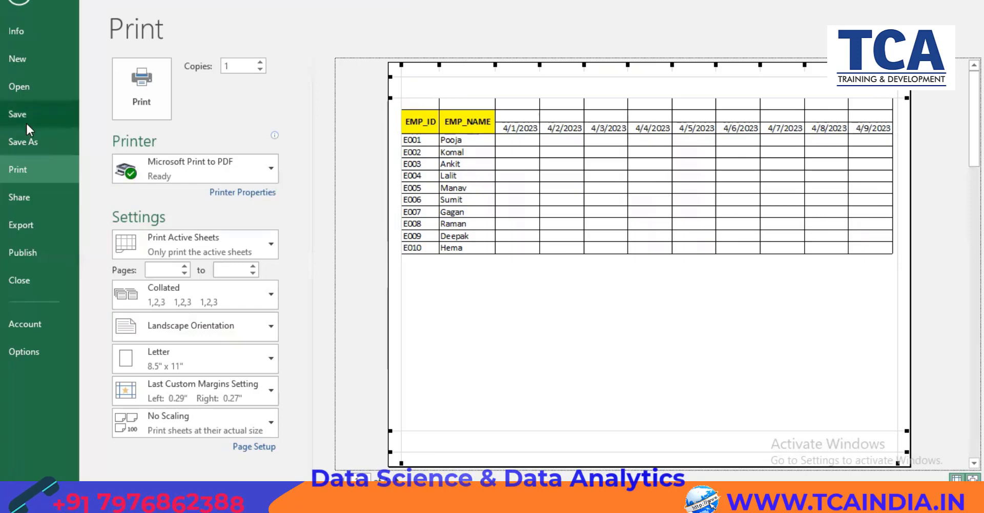
left_click(17, 6)
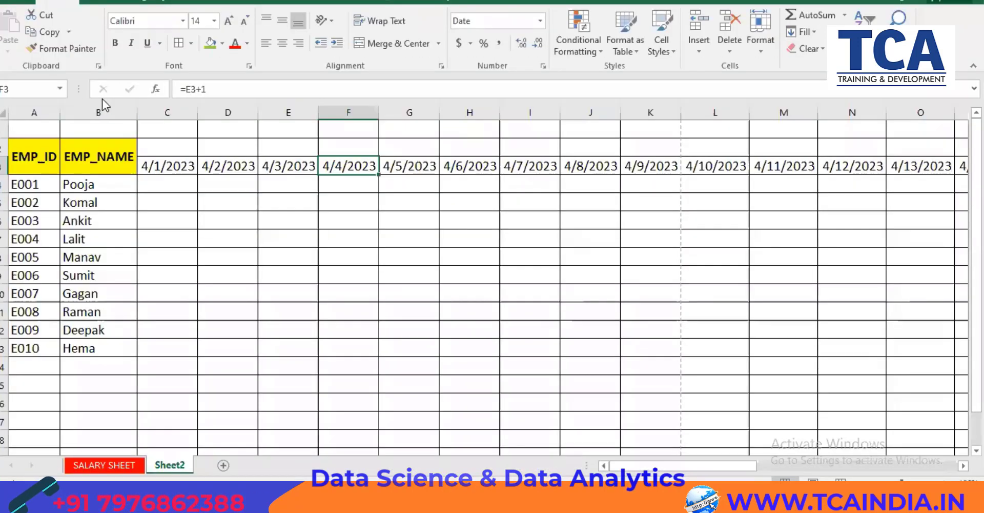
left_click(174, 163)
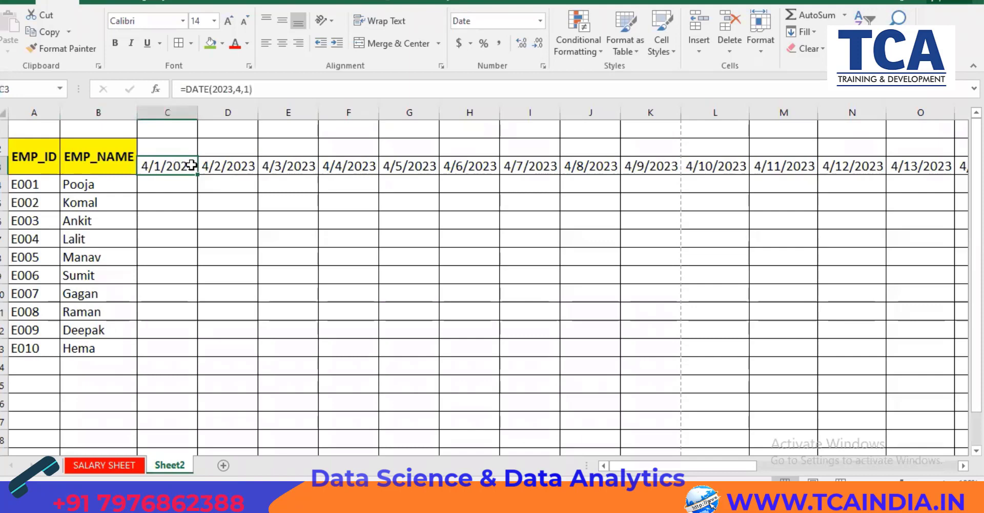
left_click(229, 163)
left_click_drag(185, 163, 261, 164)
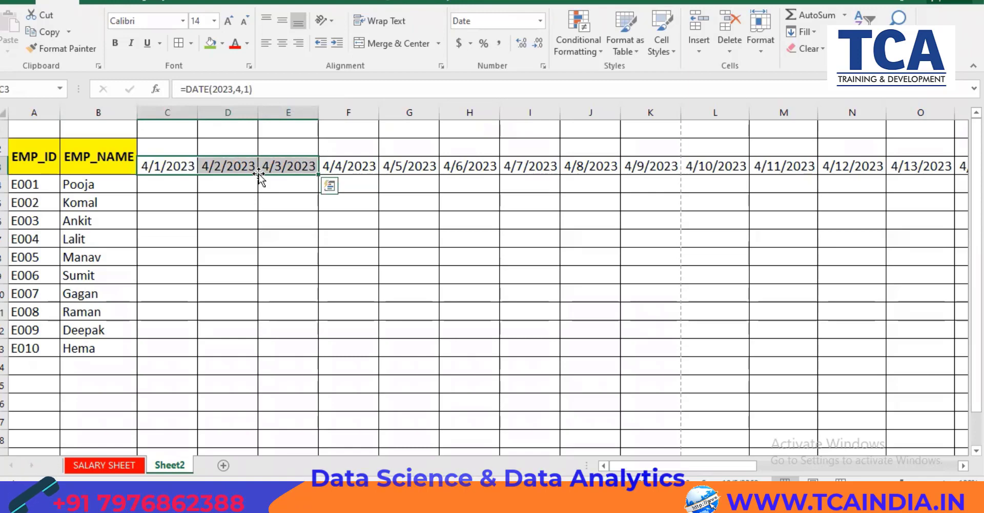
- Merge and center A1:AF1 on Sheet2 and enter the title ATTENDANCE SHEET OF THE MONTH APR-2023
left_click_drag(141, 128, 864, 131)
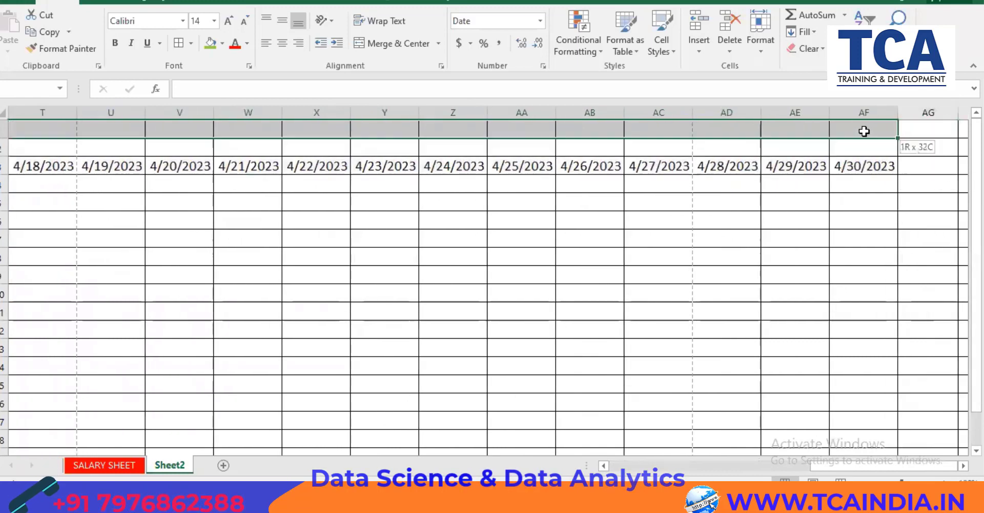
left_click(364, 45)
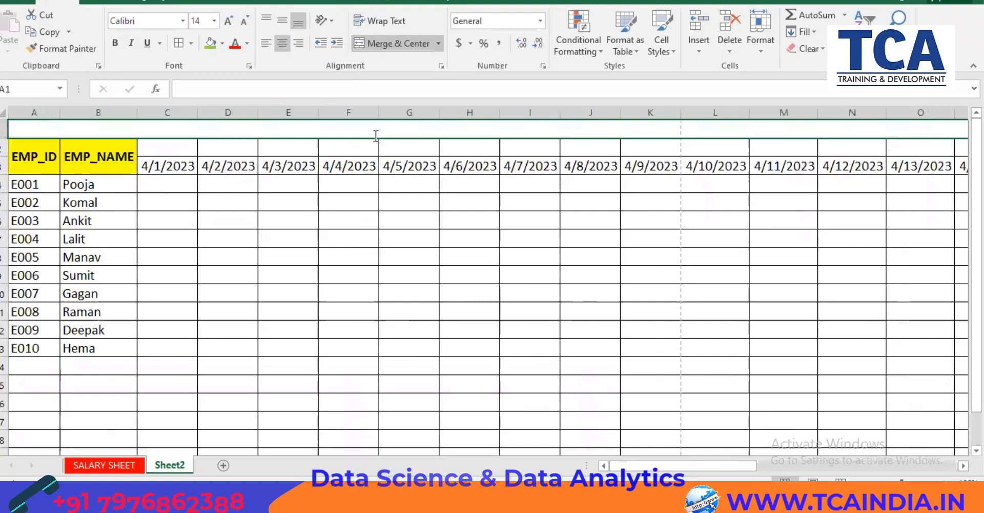
type("Atten")
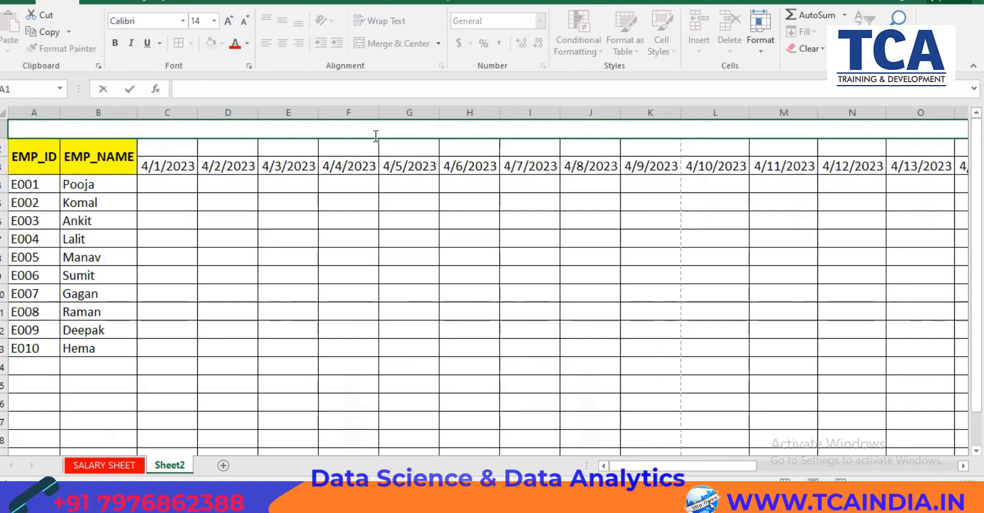
type("TENDAN")
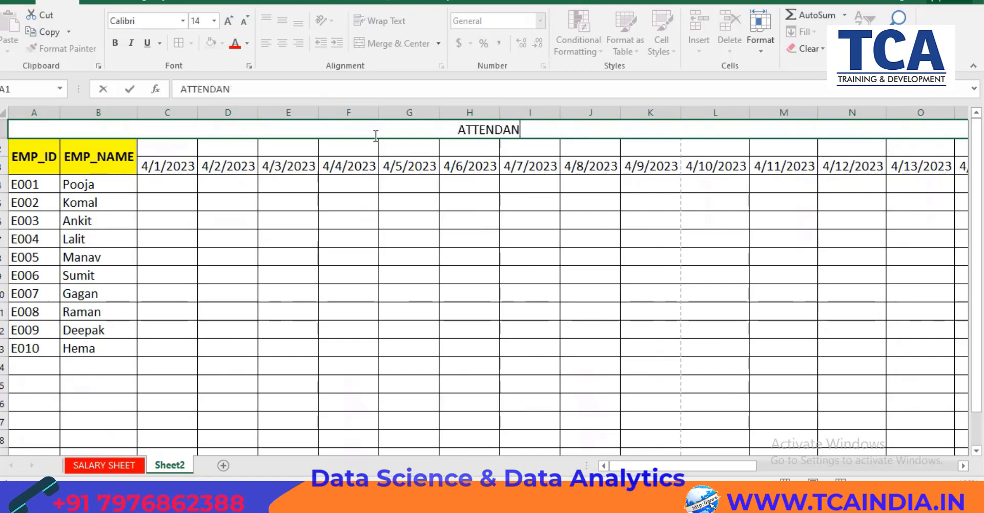
type("CE SHEET O")
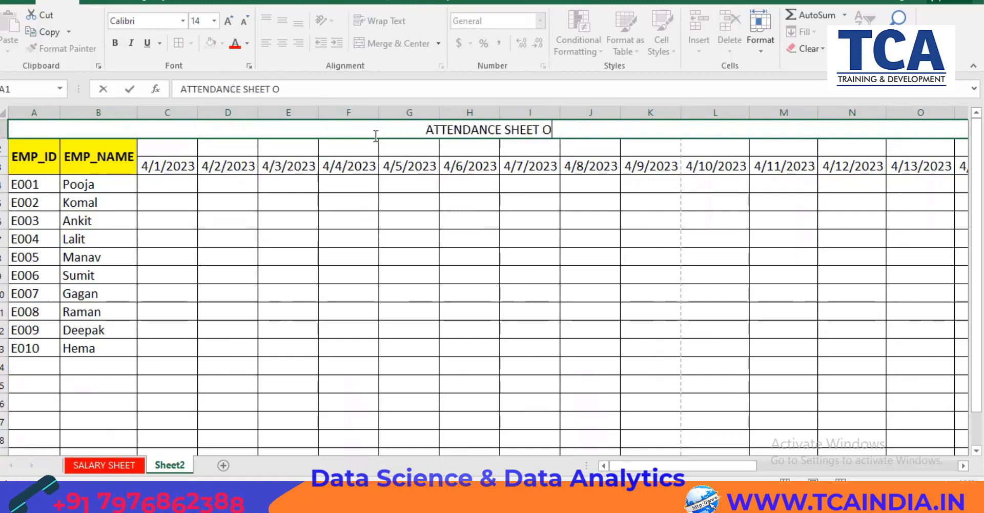
type("F THE ")
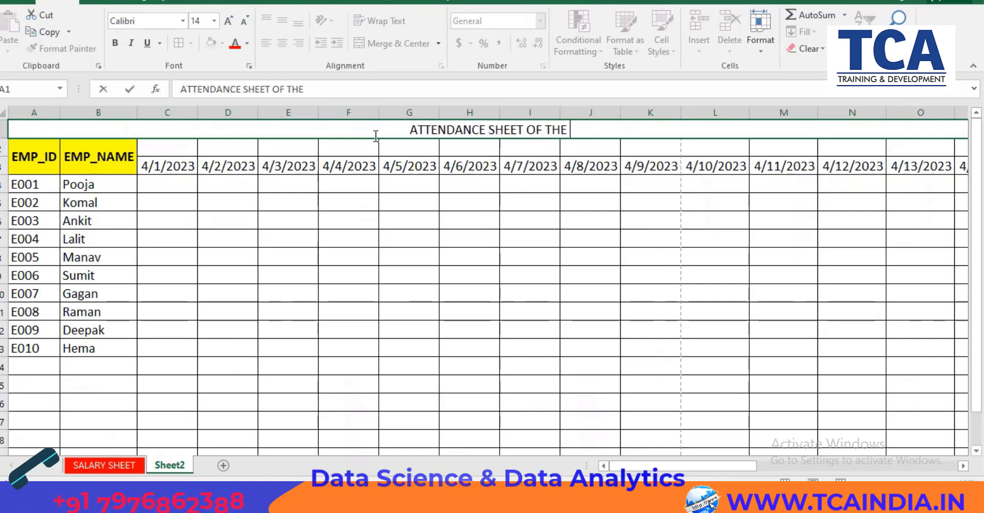
type("MONTH AP")
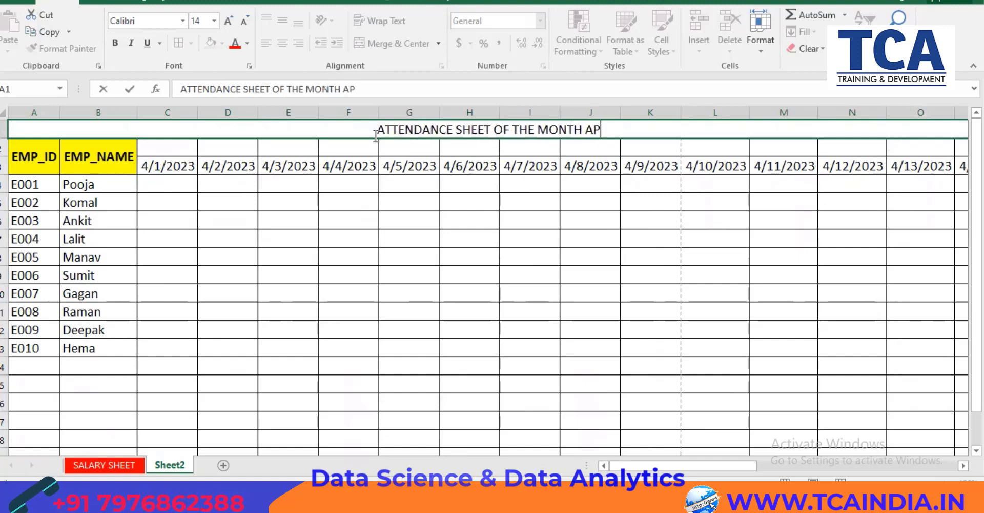
type("R-2023")
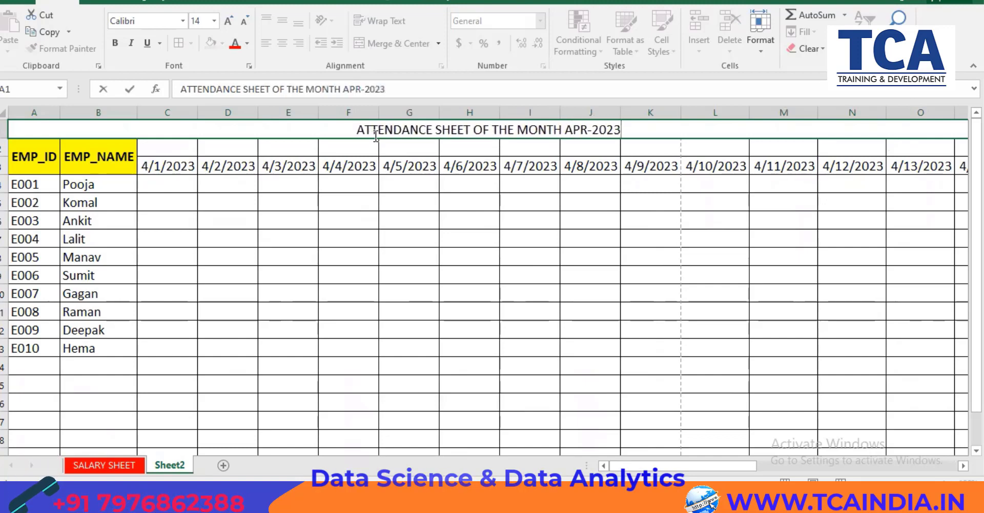
- Middle-align the Sheet2 title in A1:AF1, set its font size to 18 and fill it with green
left_click(452, 129)
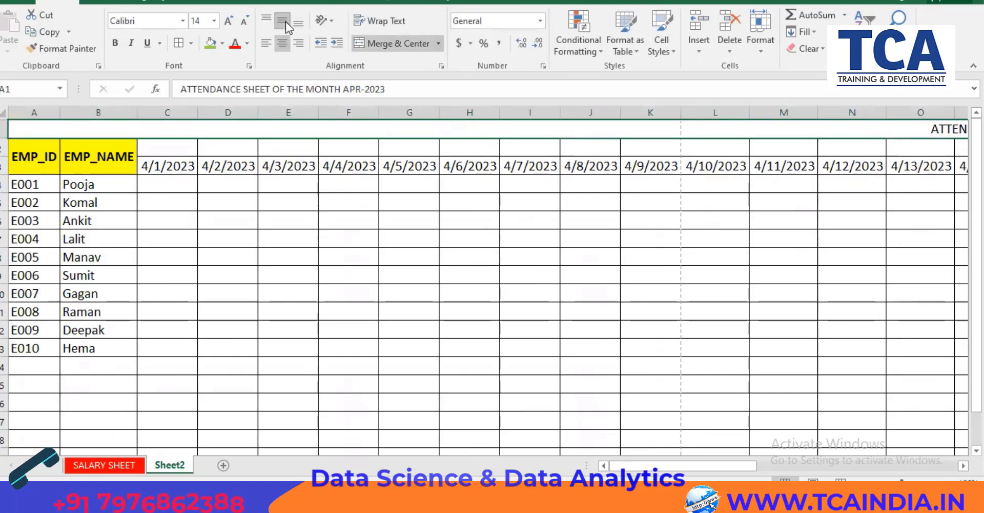
left_click(229, 22)
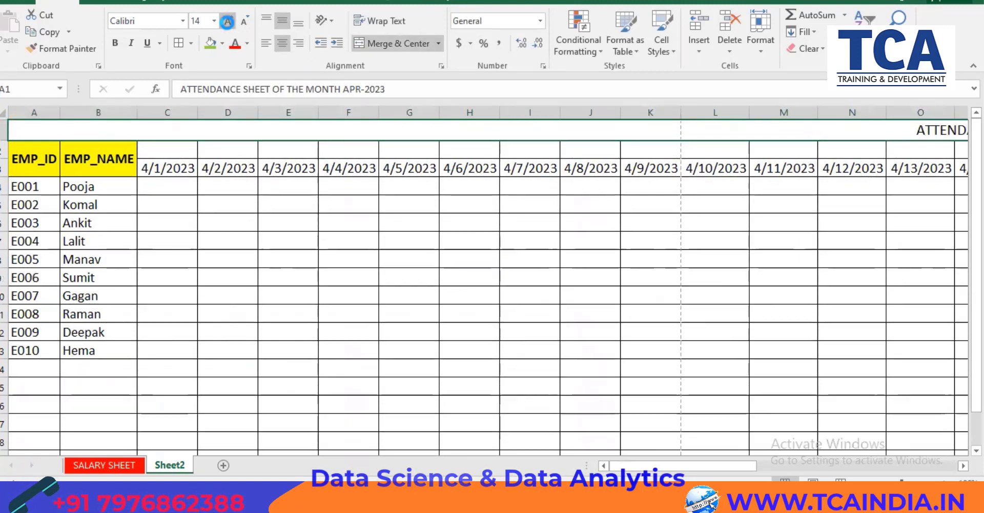
left_click(229, 22)
left_click(210, 44)
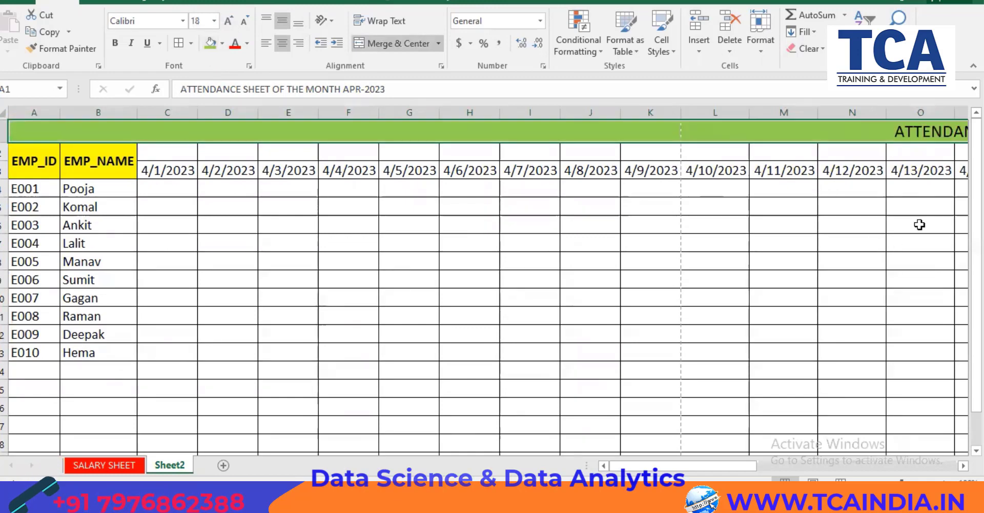
- Format the April dates in C3:AF3 with the custom number format DD
left_click_drag(677, 465, 635, 432)
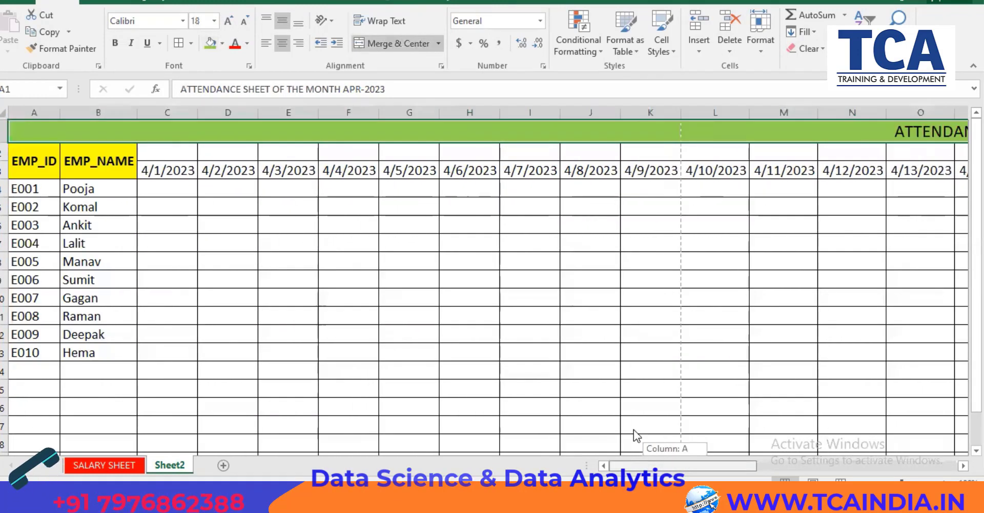
left_click_drag(183, 172, 875, 169)
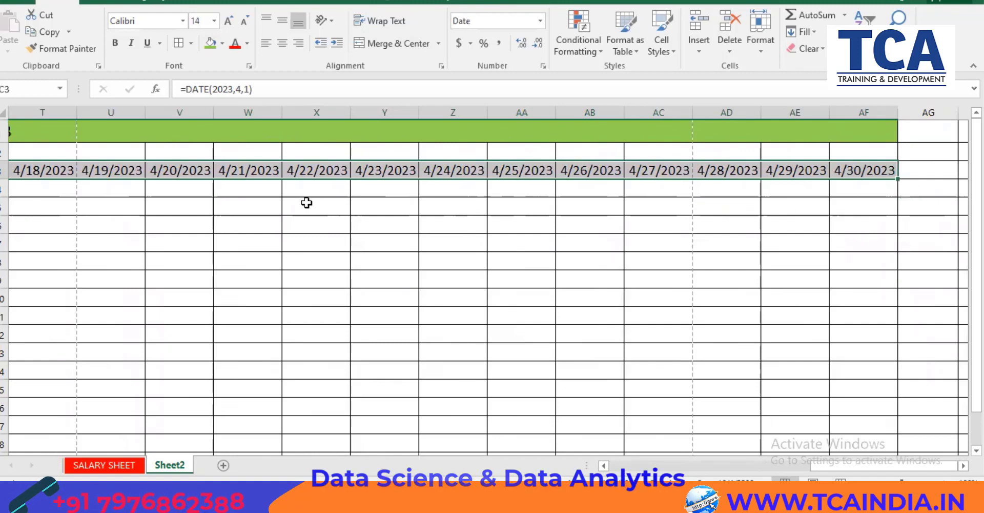
right_click(261, 170)
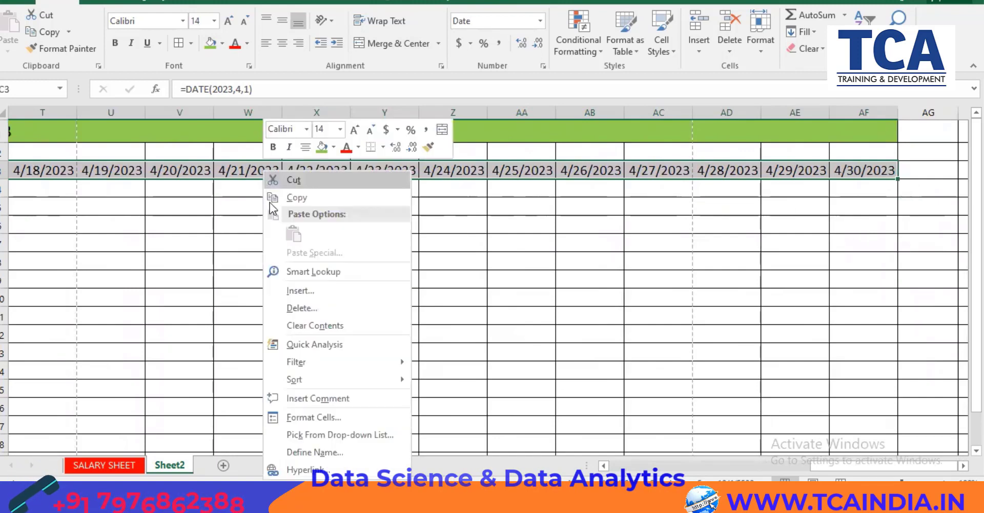
left_click(315, 416)
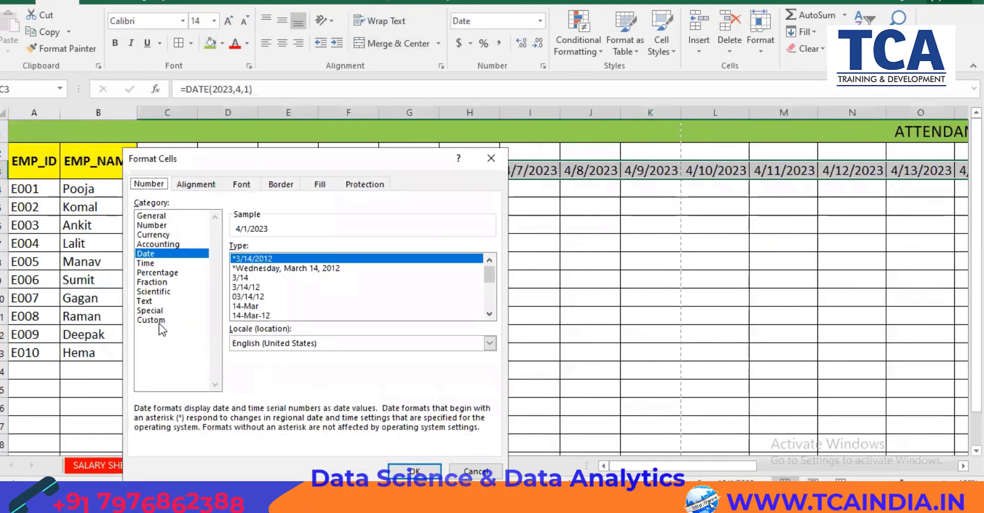
left_click(160, 322)
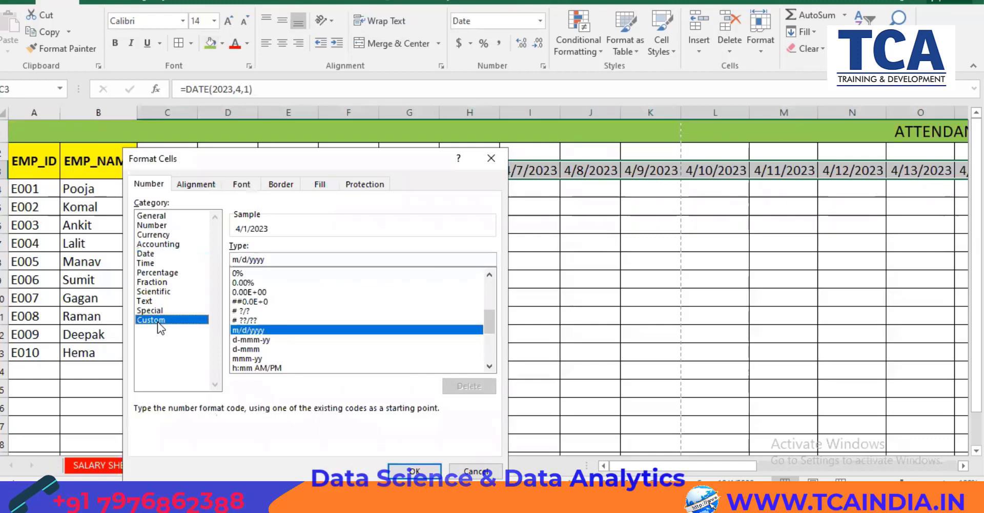
left_click(275, 260)
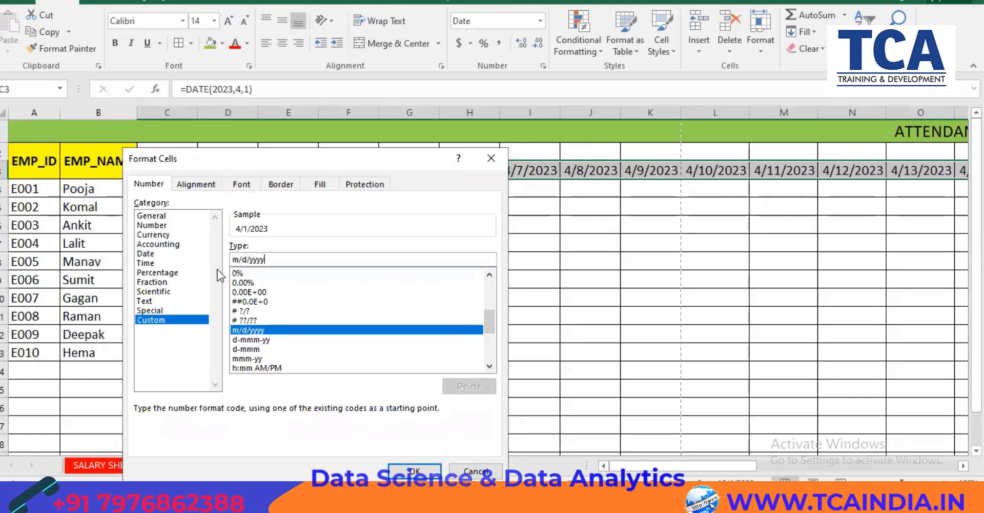
key("BackSpace")
key("BackSpace")
key("BackSpace")
key("BackSpace")
key("BackSpace")
key("BackSpace")
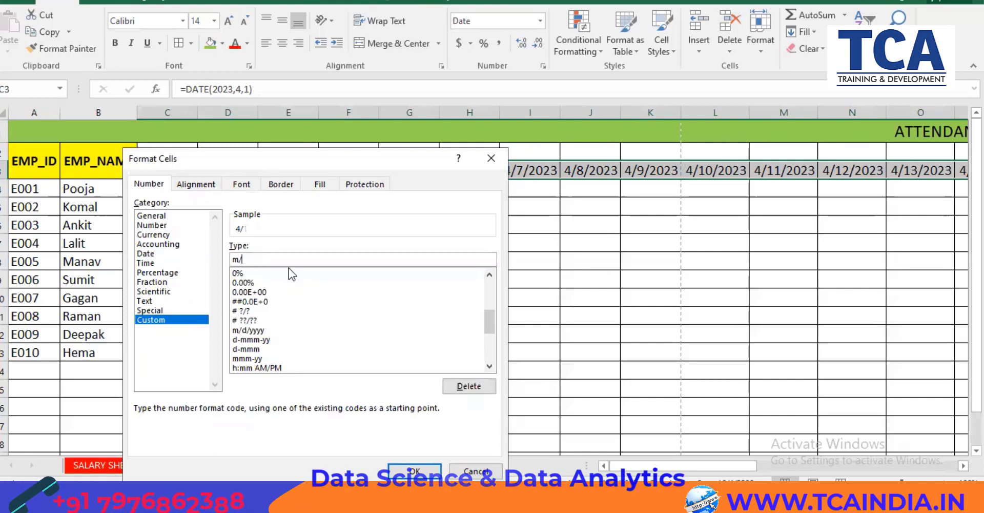
key("BackSpace")
key("BackSpace")
type("DD")
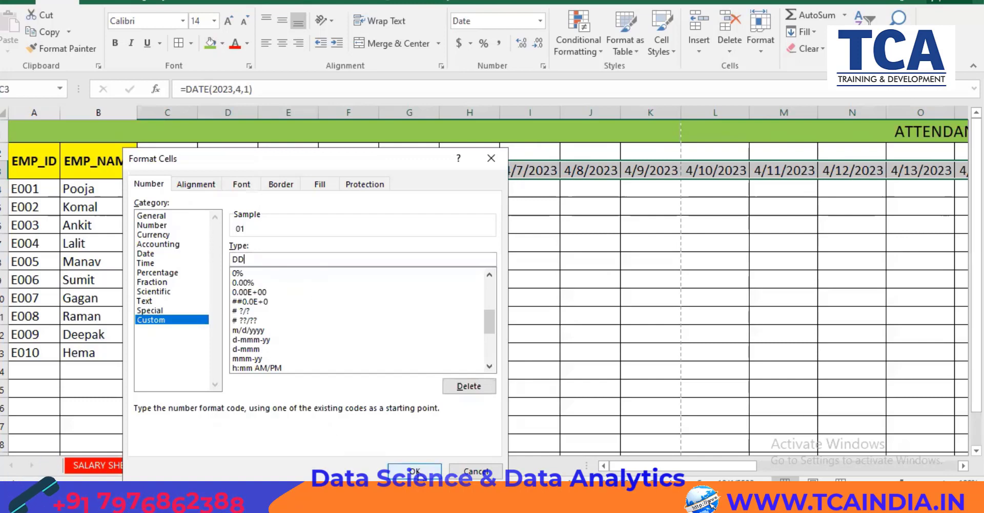
left_click(415, 471)
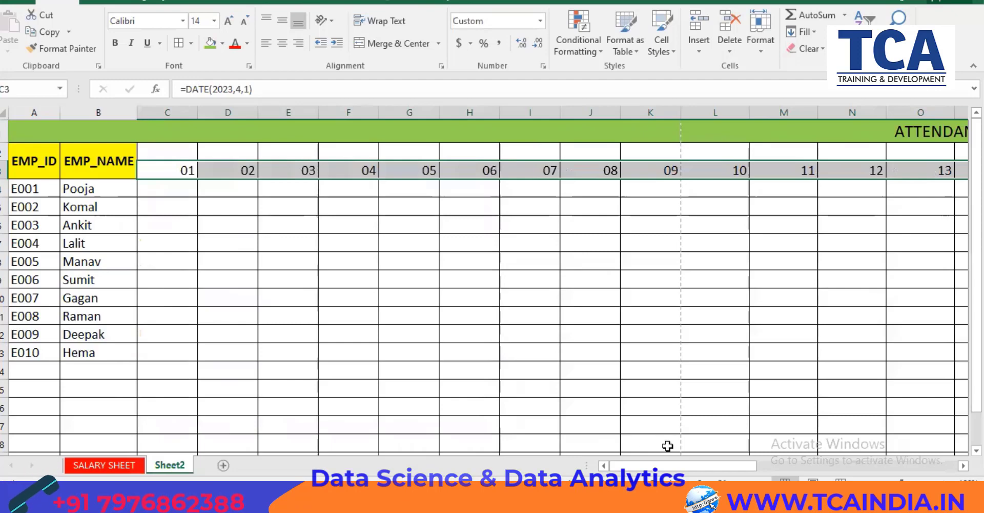
left_click_drag(672, 465, 692, 442)
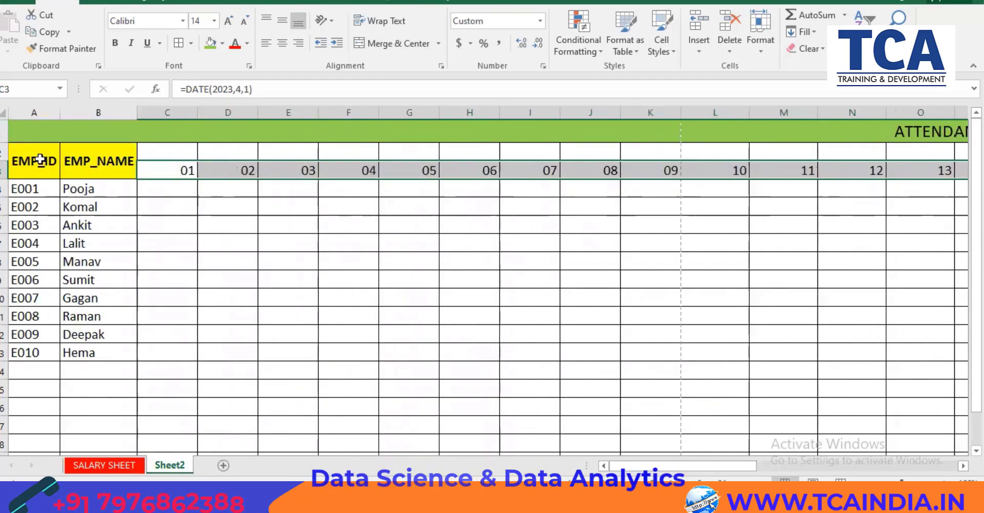
left_click(4, 112)
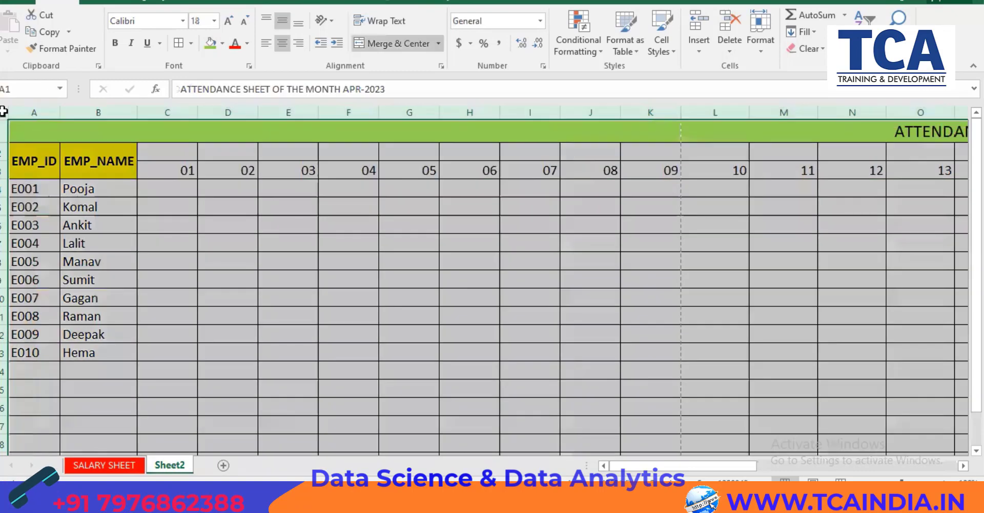
double_click(198, 113)
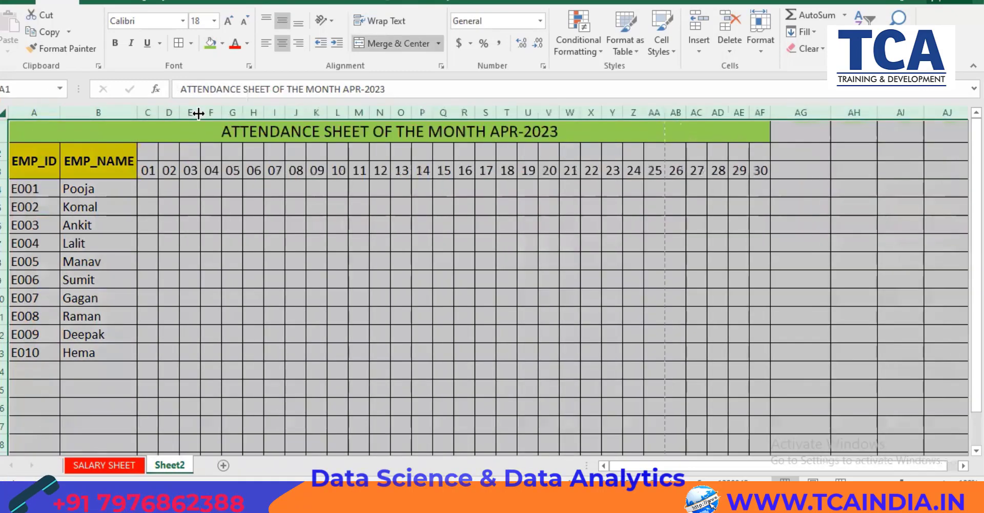
left_click(334, 238)
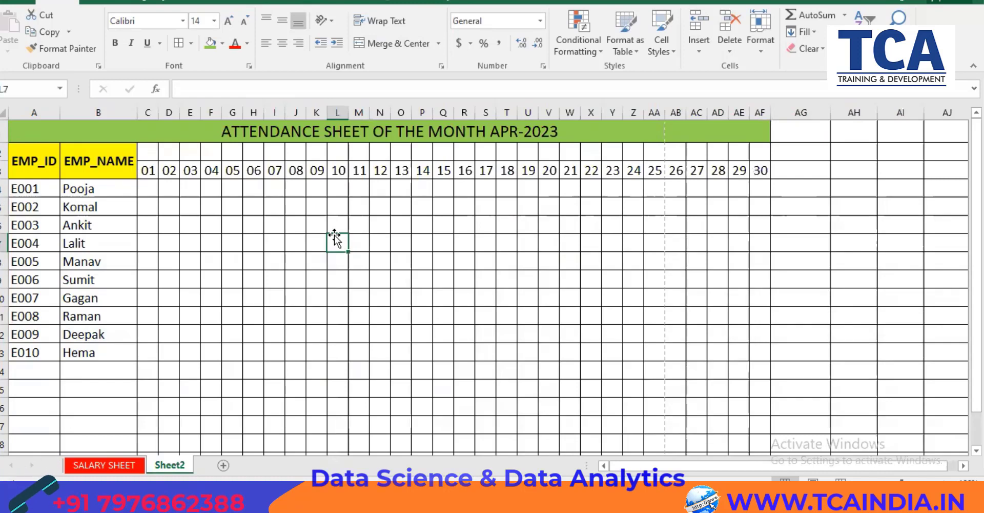
key("ctrl+z")
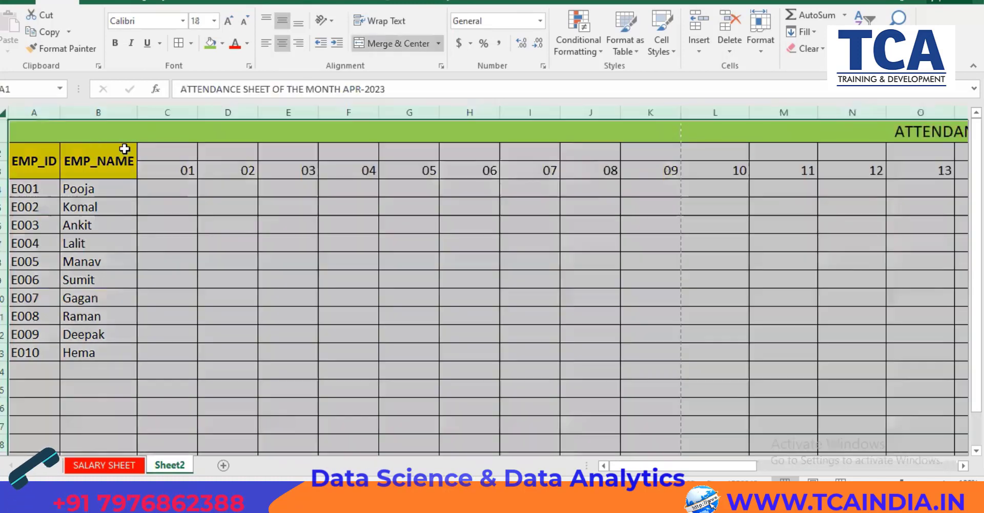
- Autofit the widths of all columns in Sheet2
left_click(3, 112)
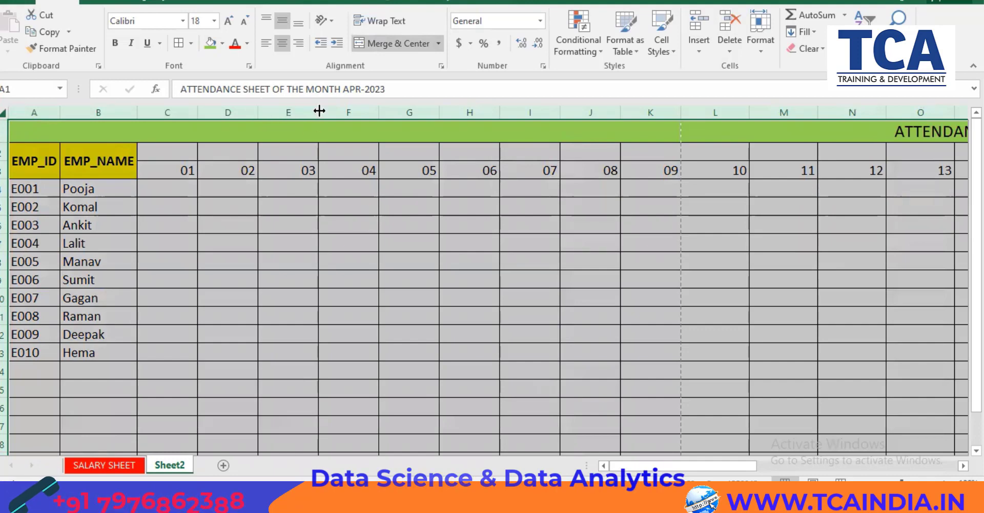
double_click(260, 112)
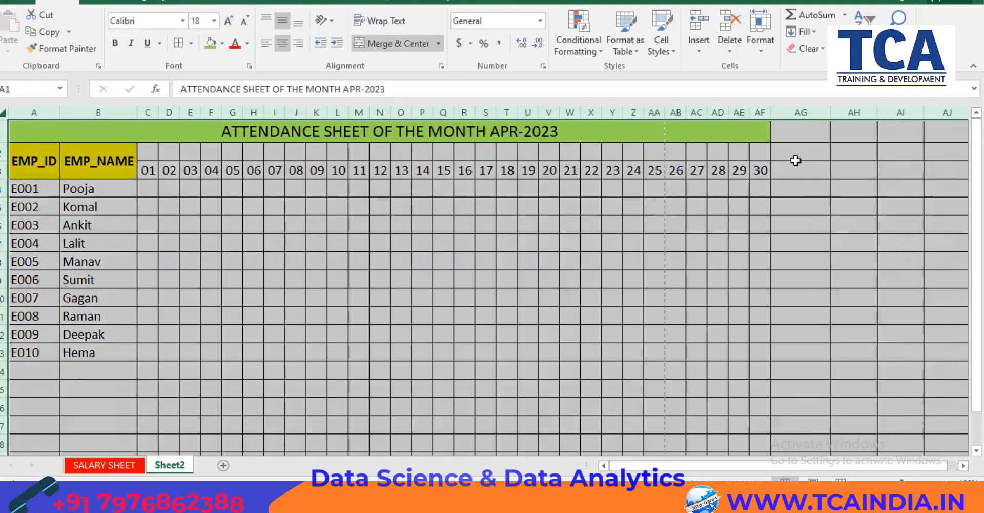
- Open the workbook's Info page
left_click(20, 3)
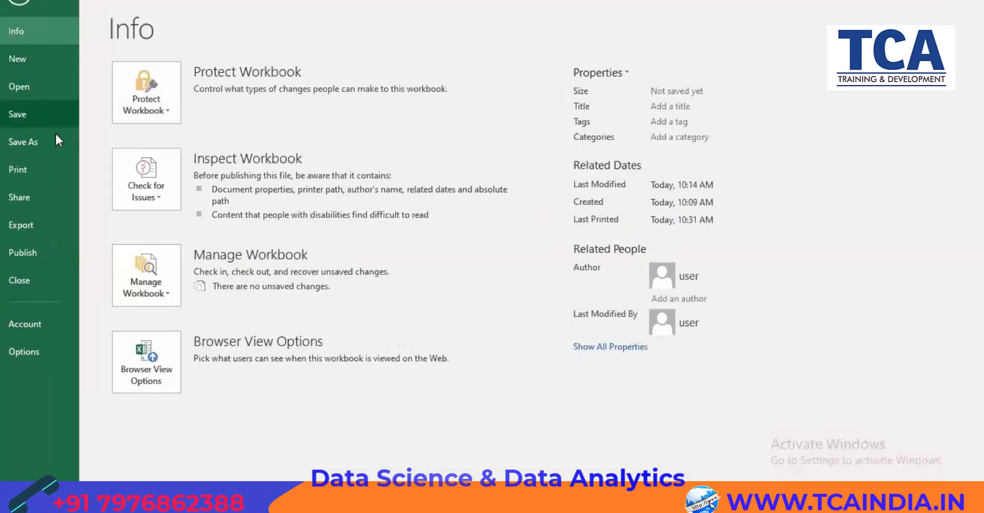
- Extend page 1 through the day 30 column (AF) in Page Break Preview, exclude column AG from printing, and return to Normal view
left_click(29, 170)
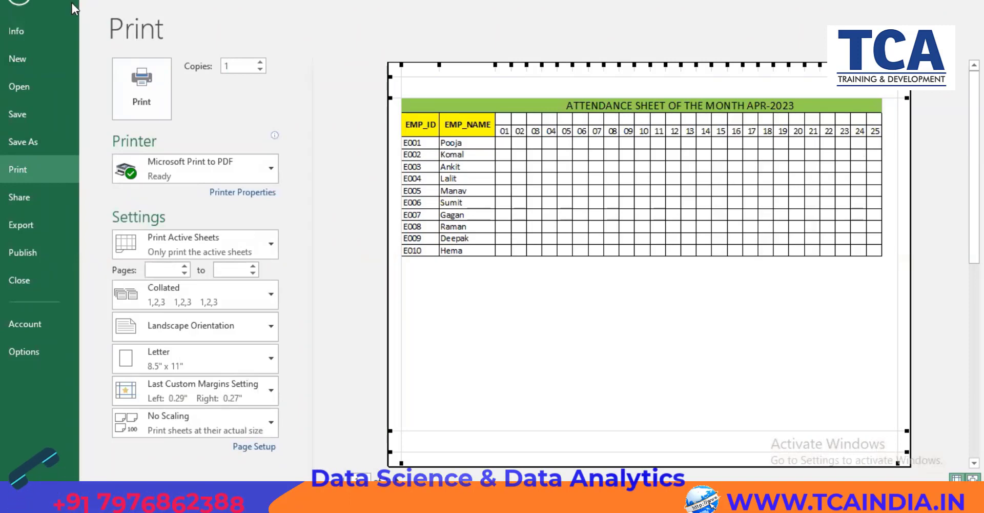
left_click(19, 4)
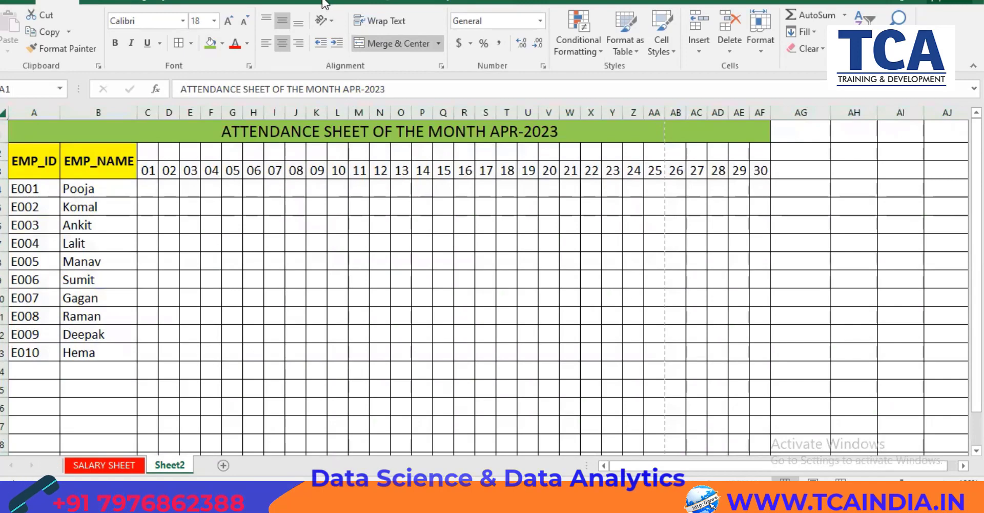
key("ctrl+a")
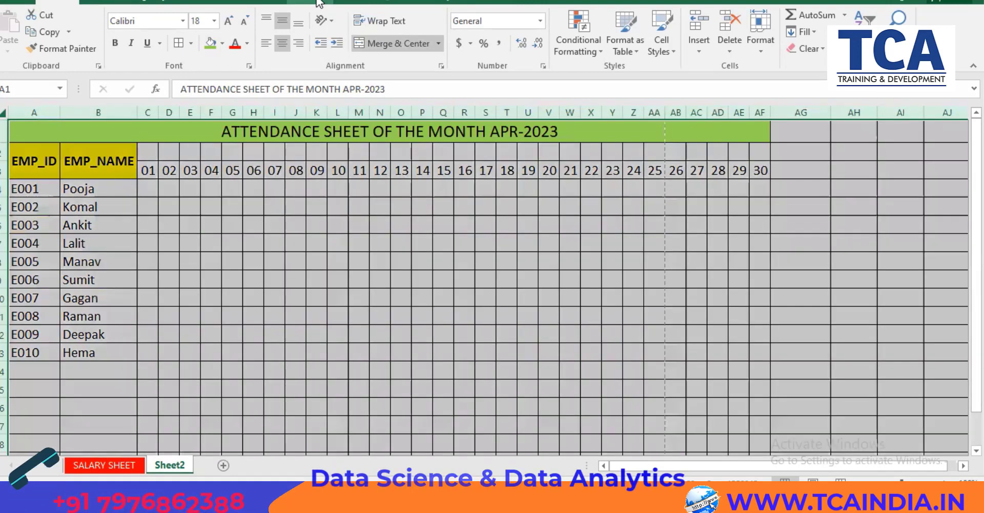
left_click(348, 3)
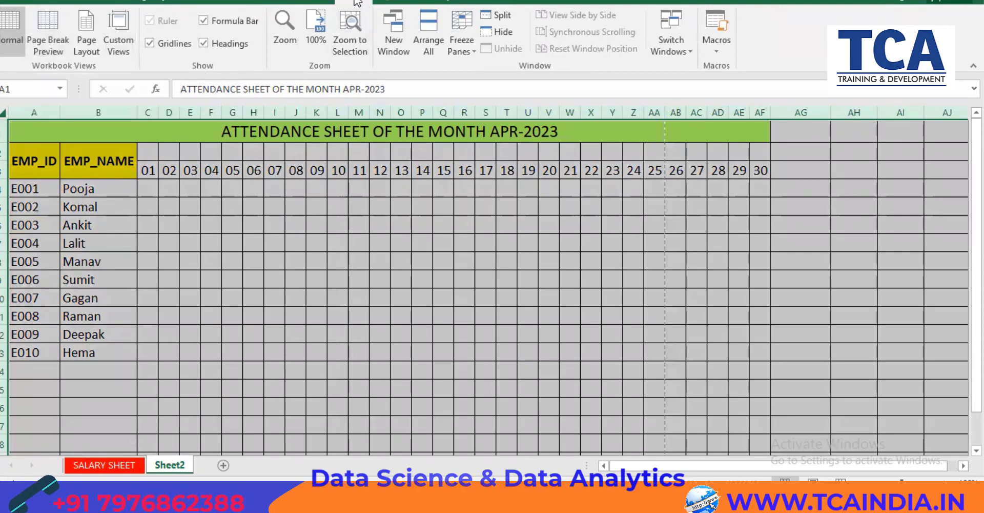
left_click(44, 29)
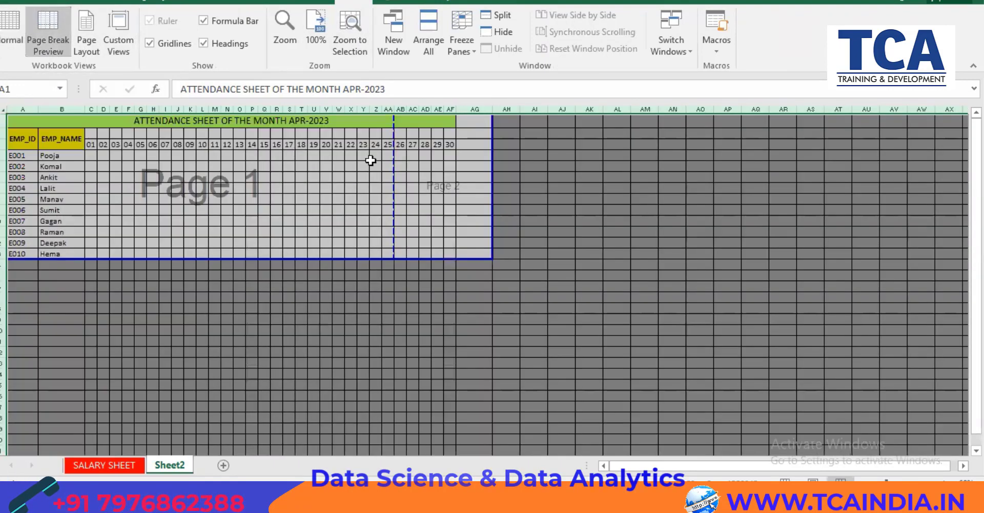
left_click_drag(392, 123, 458, 124)
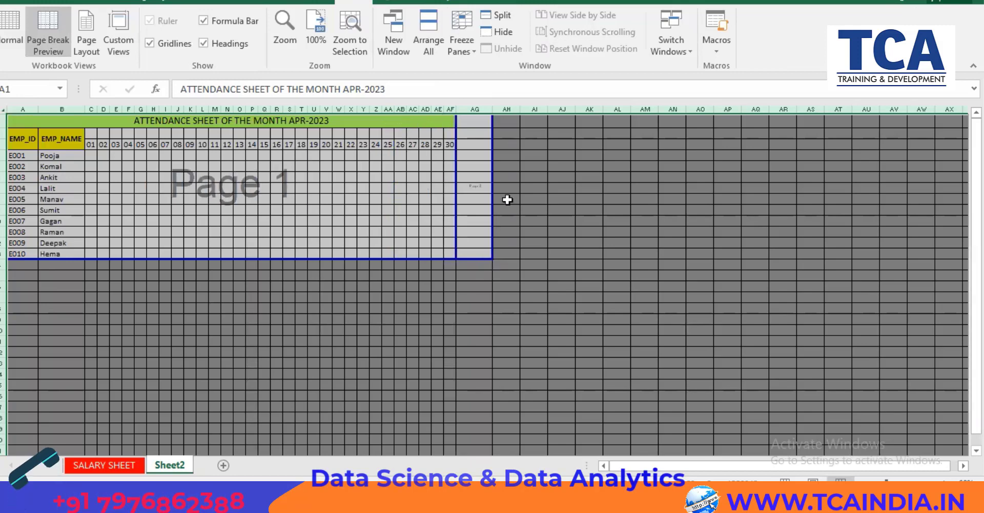
left_click_drag(489, 156, 455, 158)
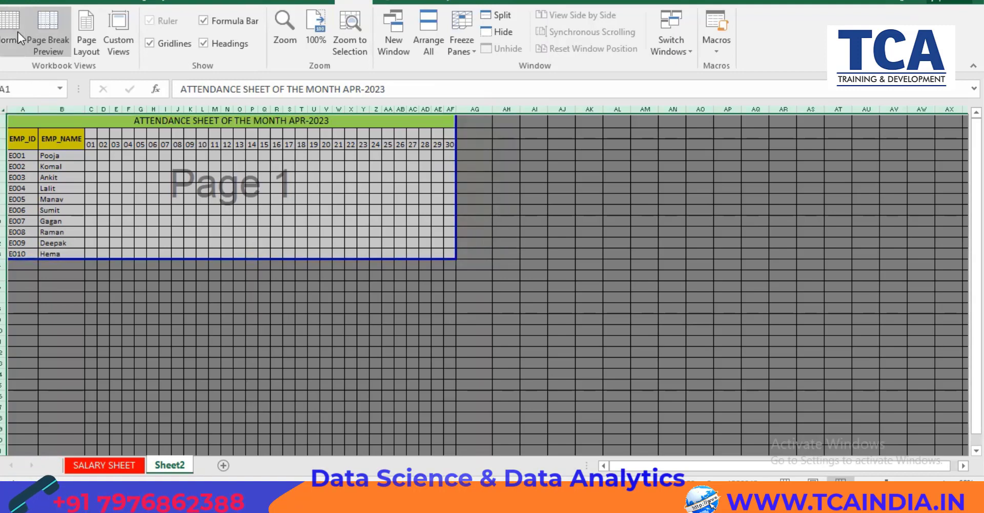
left_click(6, 23)
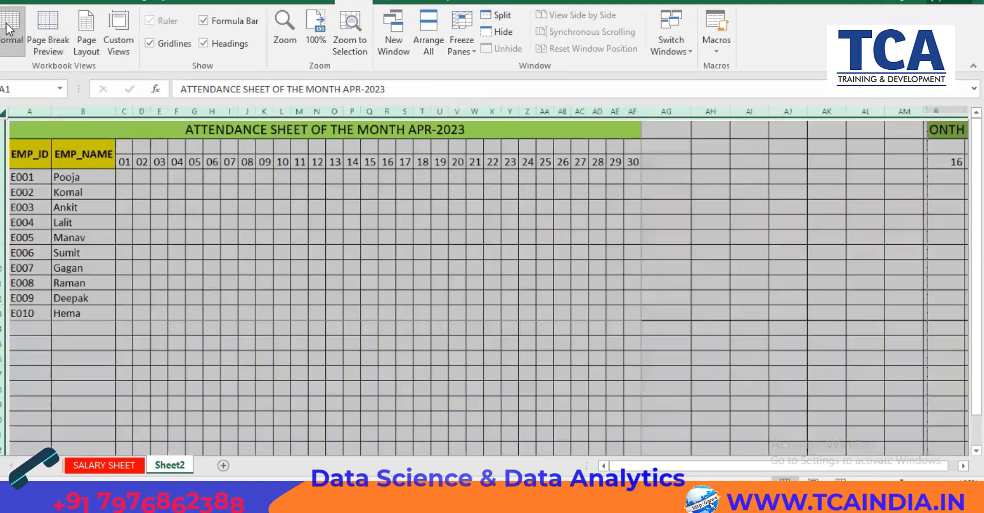
- Check the attendance sheet's print preview and return to the worksheet
left_click(13, 2)
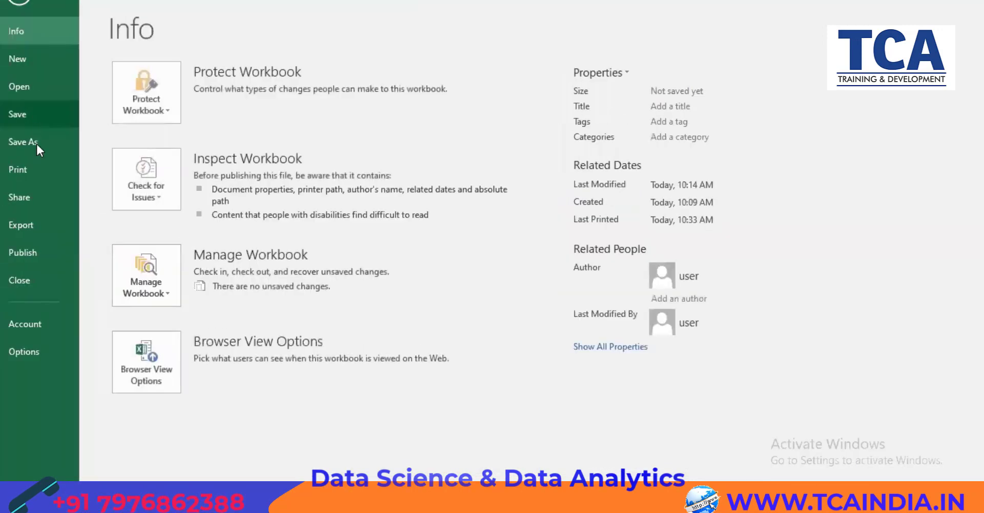
left_click(37, 173)
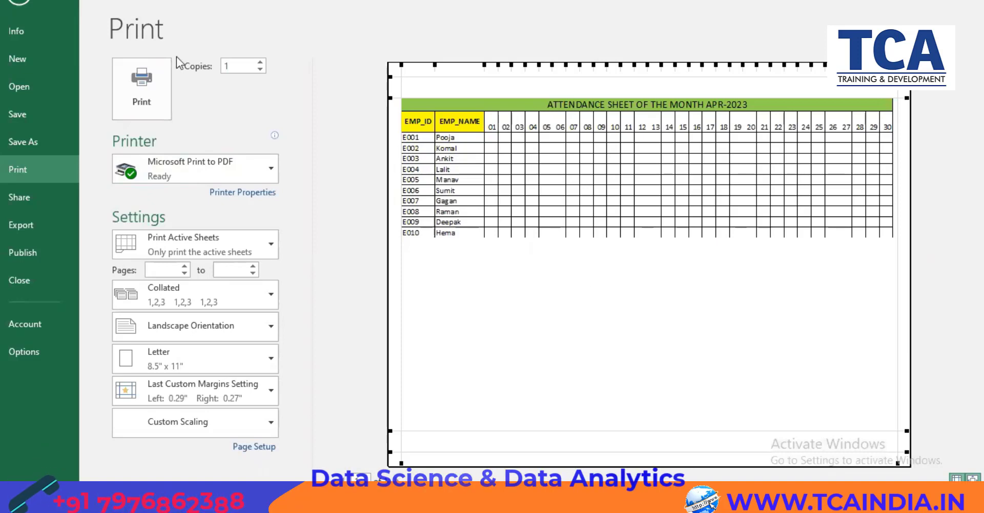
left_click(30, 2)
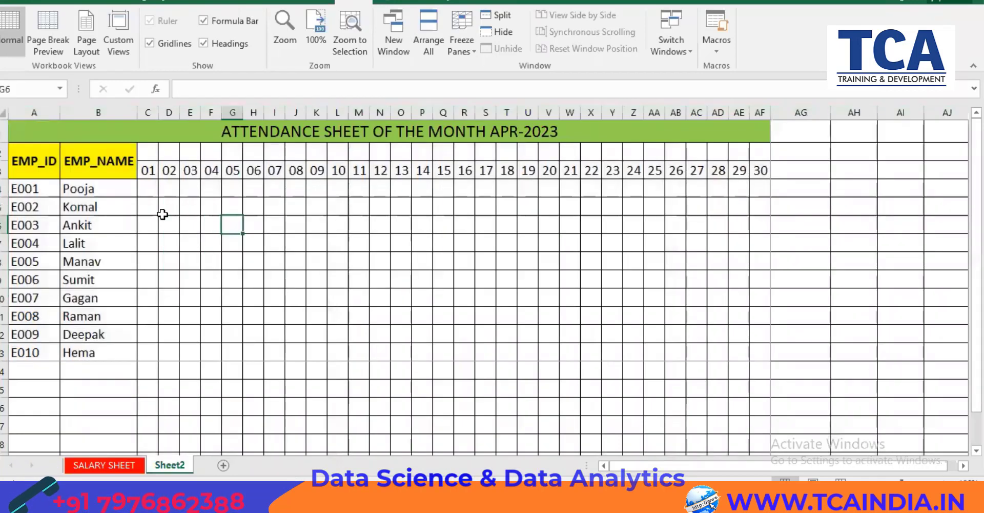
- Widen column C to about 5.86 and enter =TEXT(C3,"DDD") in cell C2, above the first date
left_click(146, 173)
left_click(146, 150)
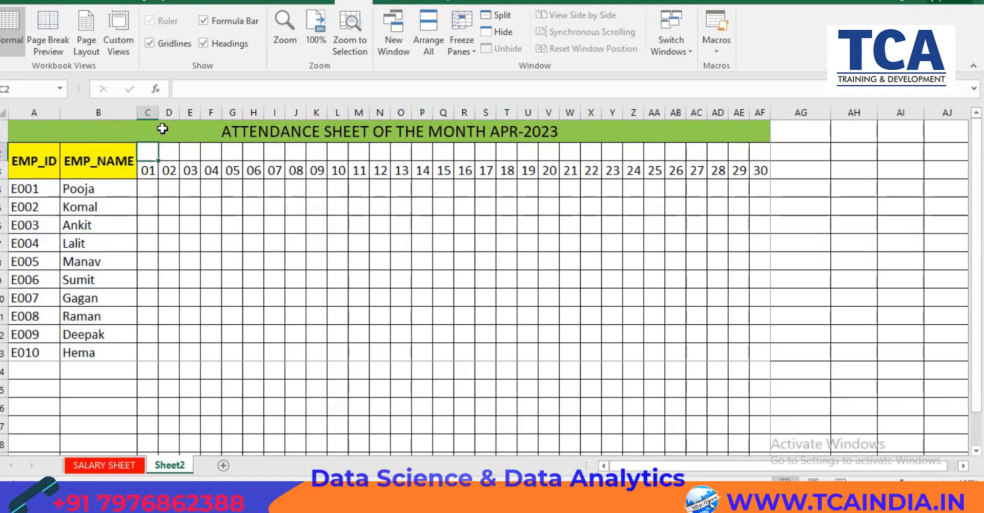
left_click_drag(158, 112, 171, 113)
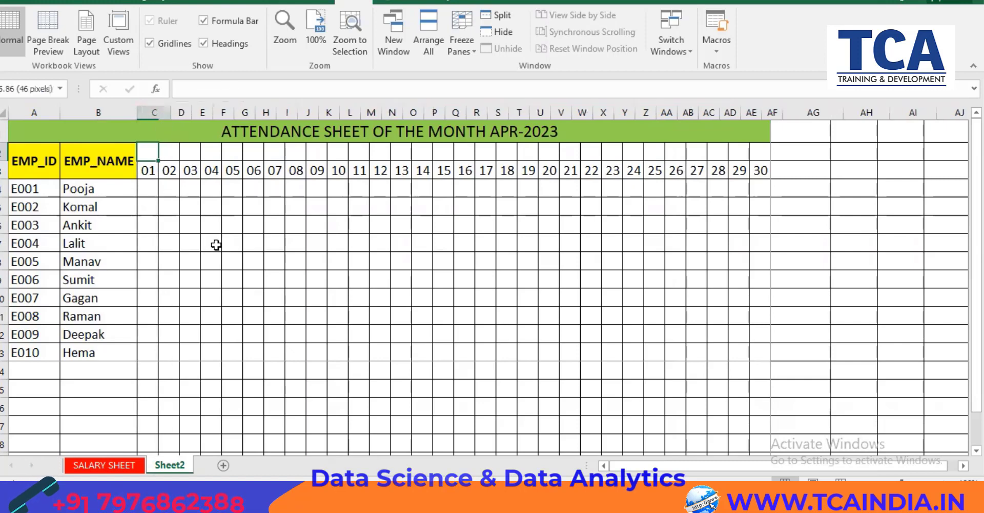
type("=")
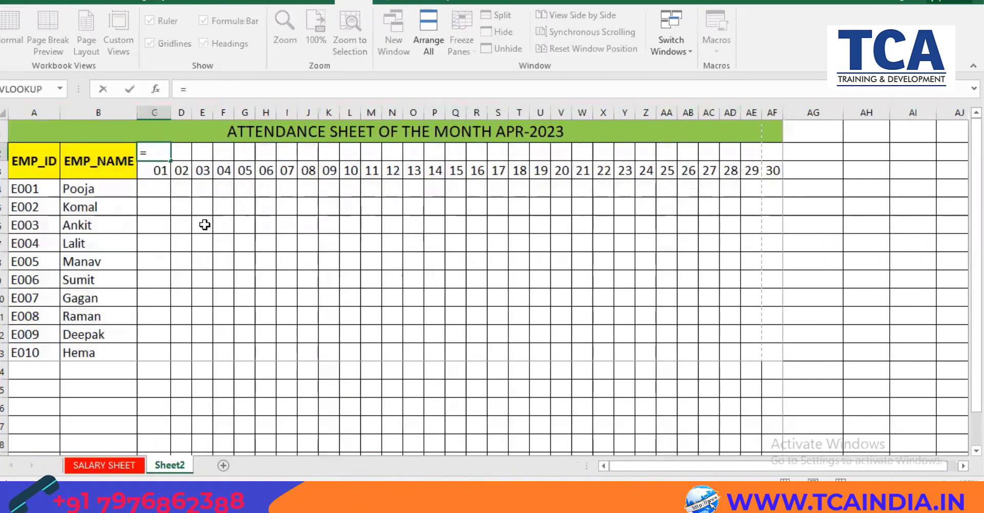
type("TEXT(")
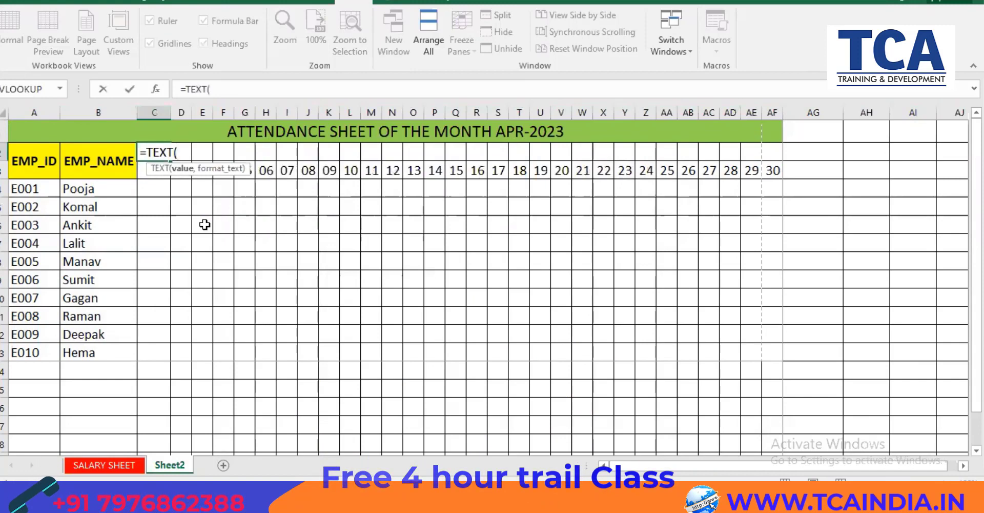
key("Down")
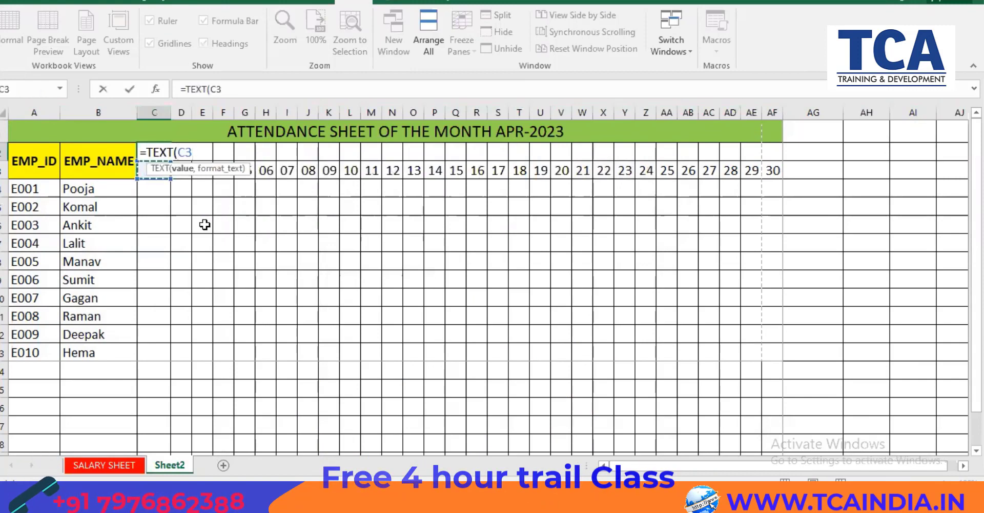
type(",")
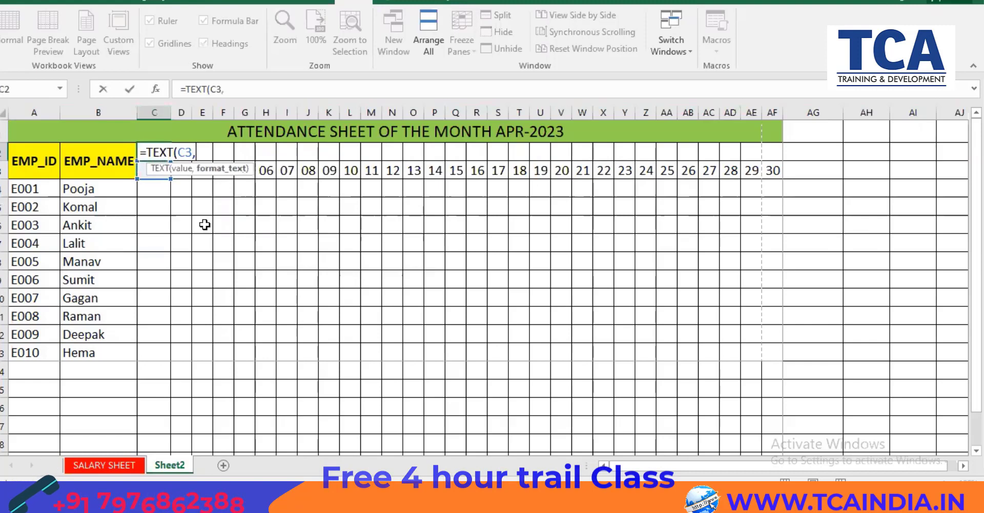
type("\"DDD")
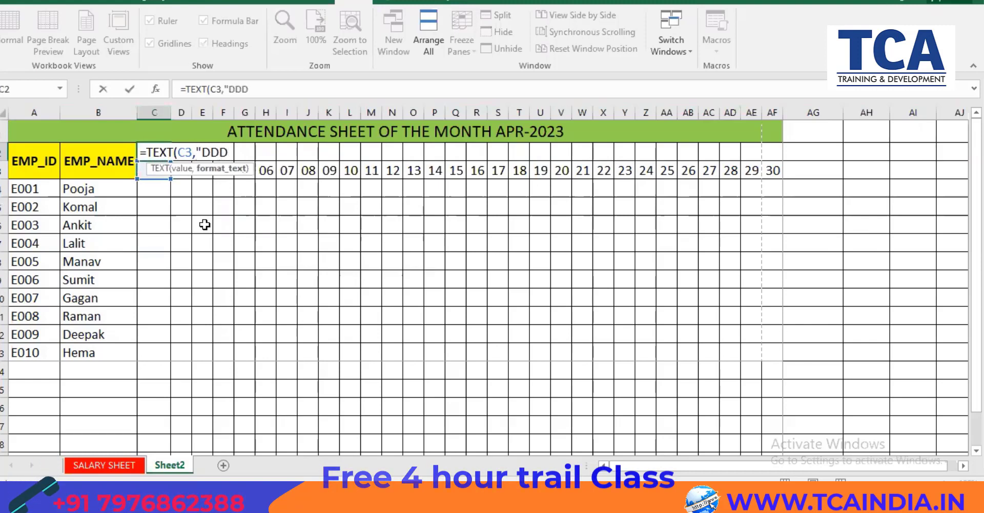
type("\")")
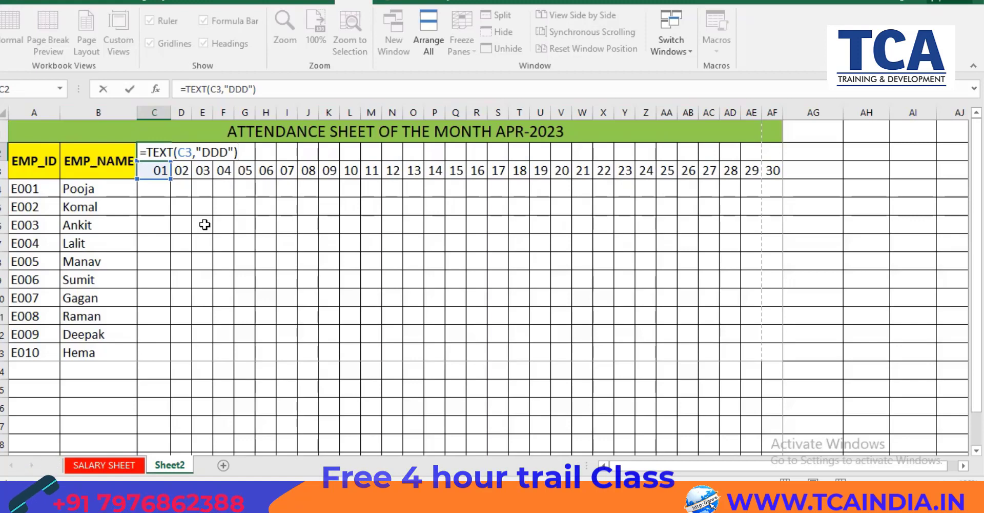
key("Return")
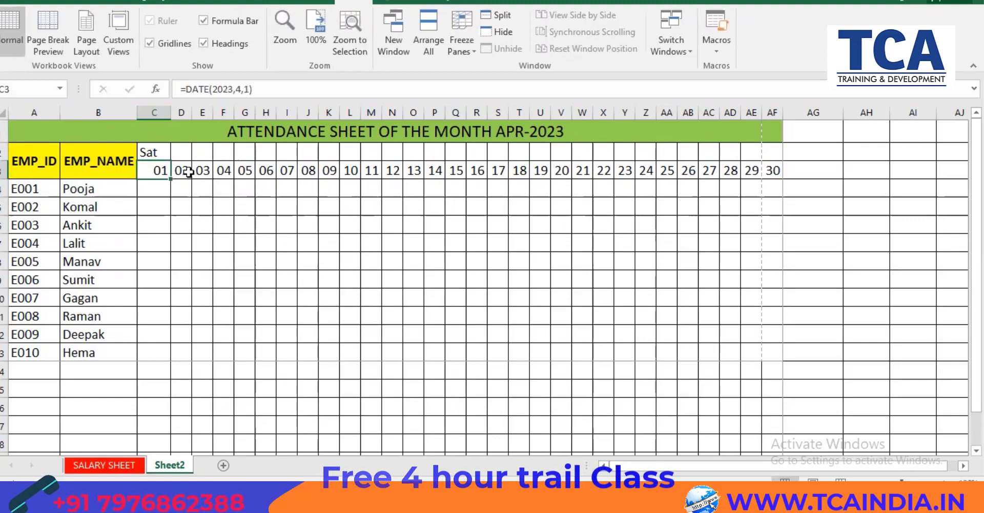
- Fill the weekday formula from C2 across to AF2 and autofit all column widths in the sheet
left_click(153, 150)
left_click_drag(173, 161, 777, 153)
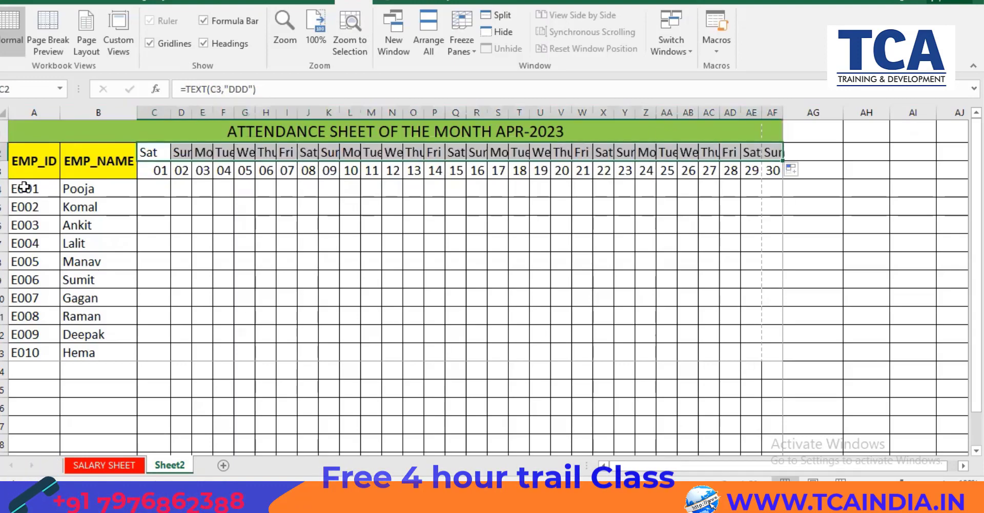
left_click(2, 114)
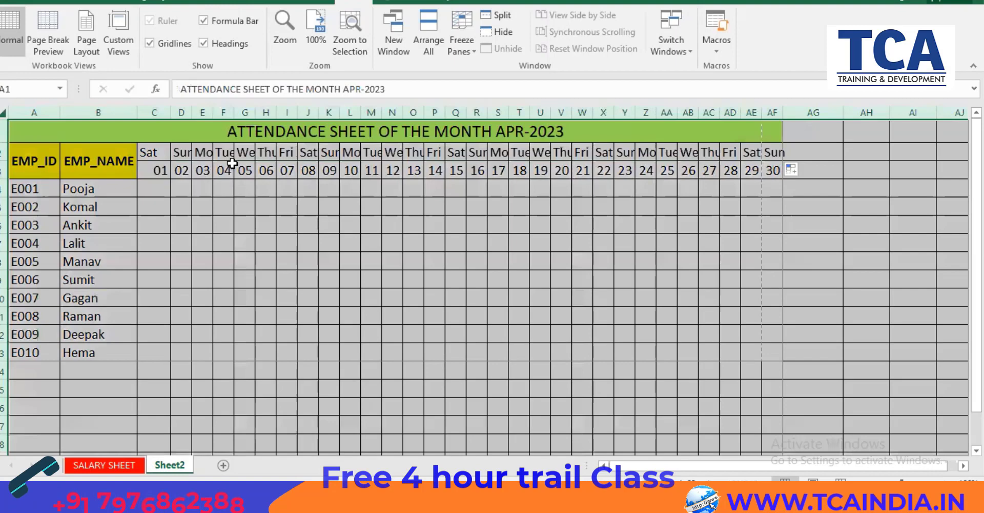
double_click(230, 114)
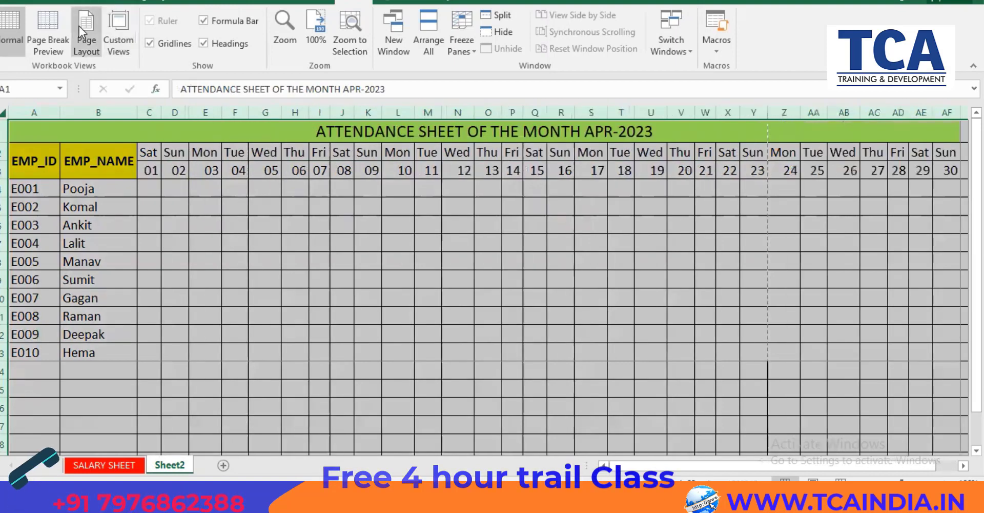
- Center the contents of the whole sheet horizontally
left_click(63, 3)
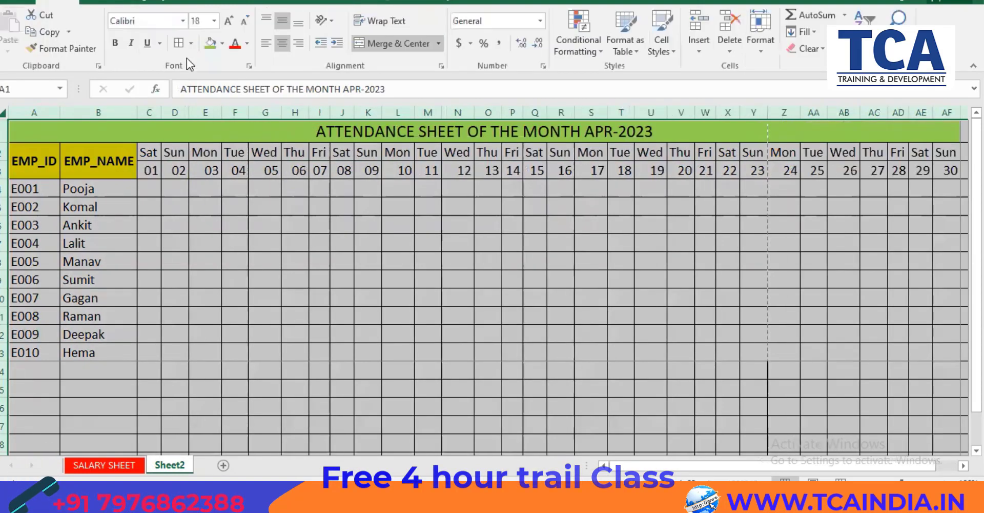
left_click(284, 43)
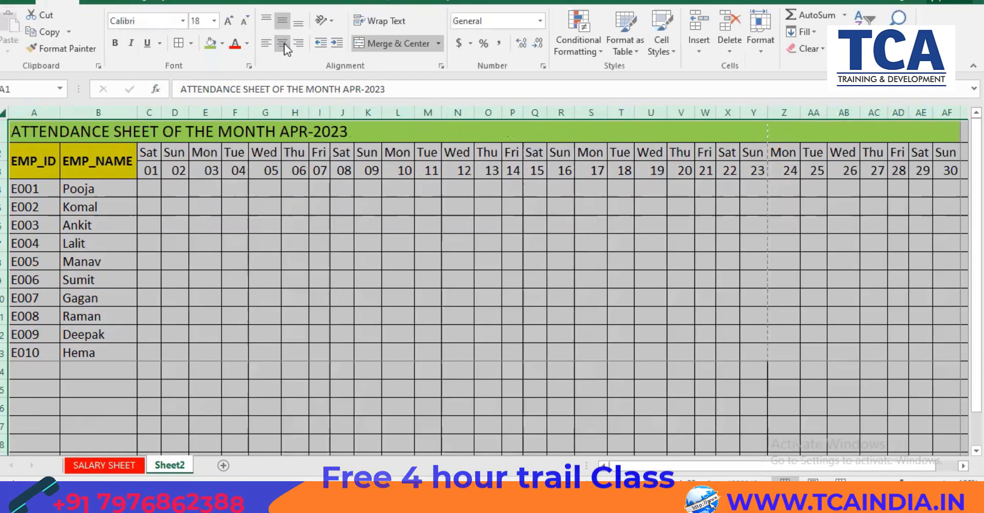
left_click(284, 43)
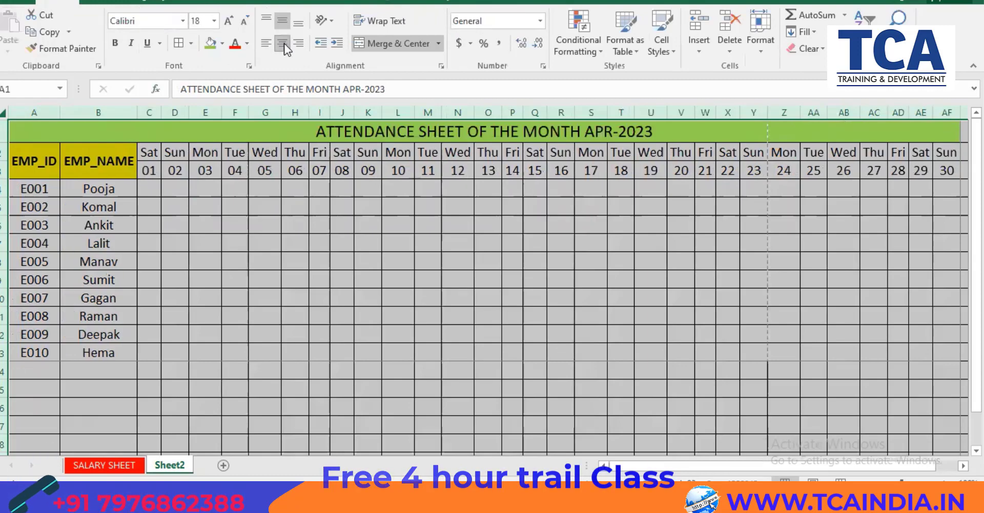
- Left-align the EMP_NAME column and widen the EMP_ID column slightly
left_click(93, 110)
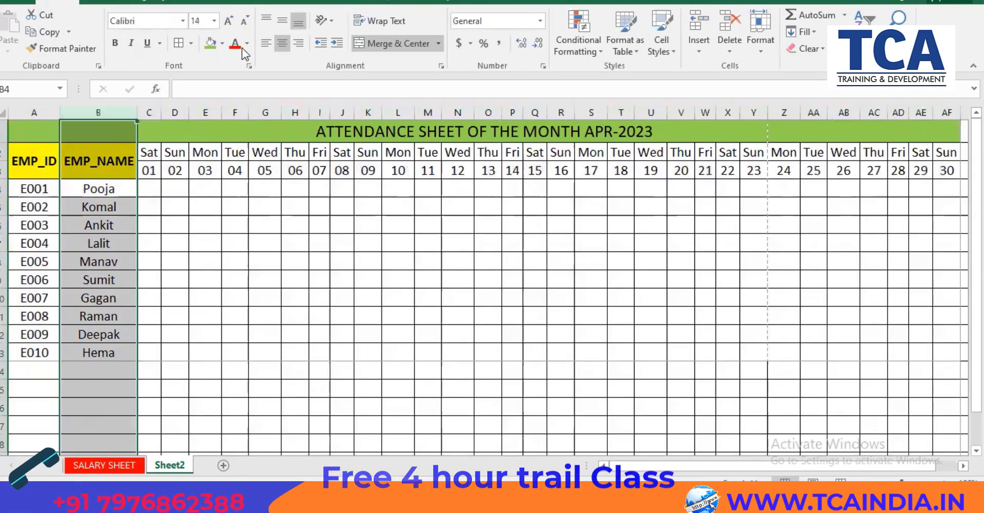
left_click(265, 44)
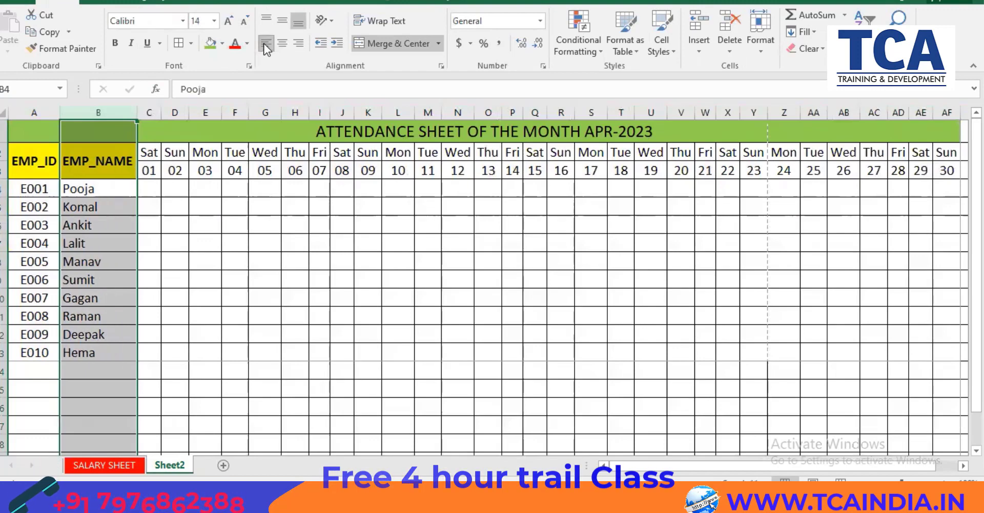
left_click_drag(64, 113, 67, 113)
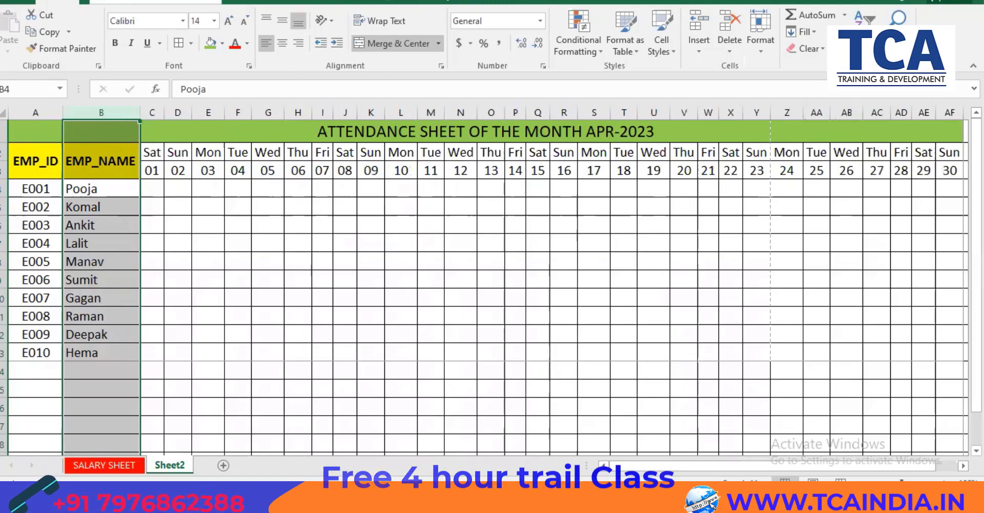
- Re-enter the weekday formula =TEXT(C3,"DDD") in cell C2
left_click(155, 153)
type("=")
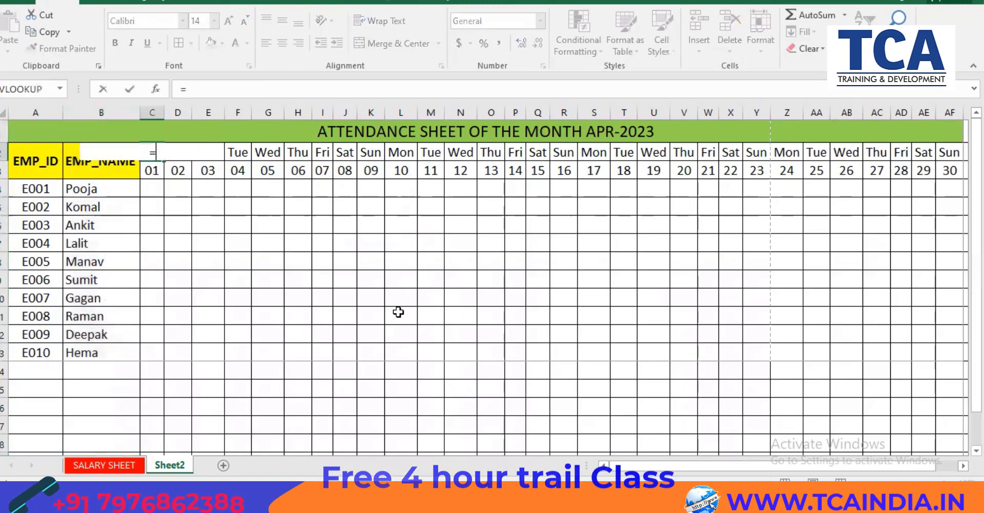
type("TEXT(")
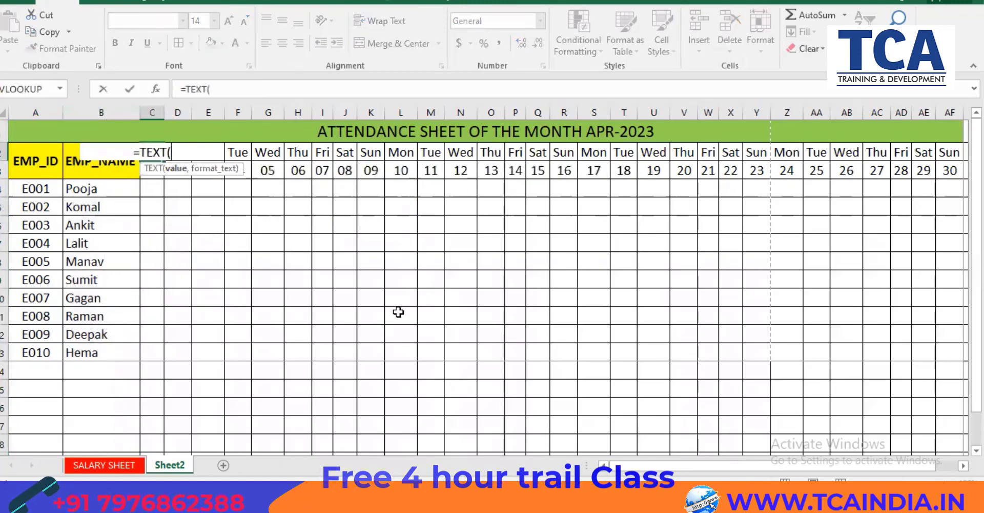
key("Down")
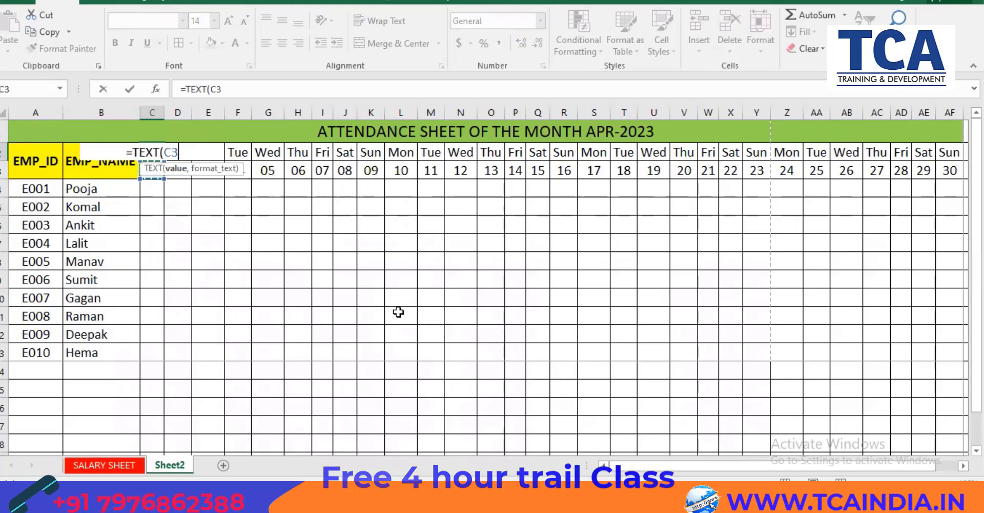
type(",\"D")
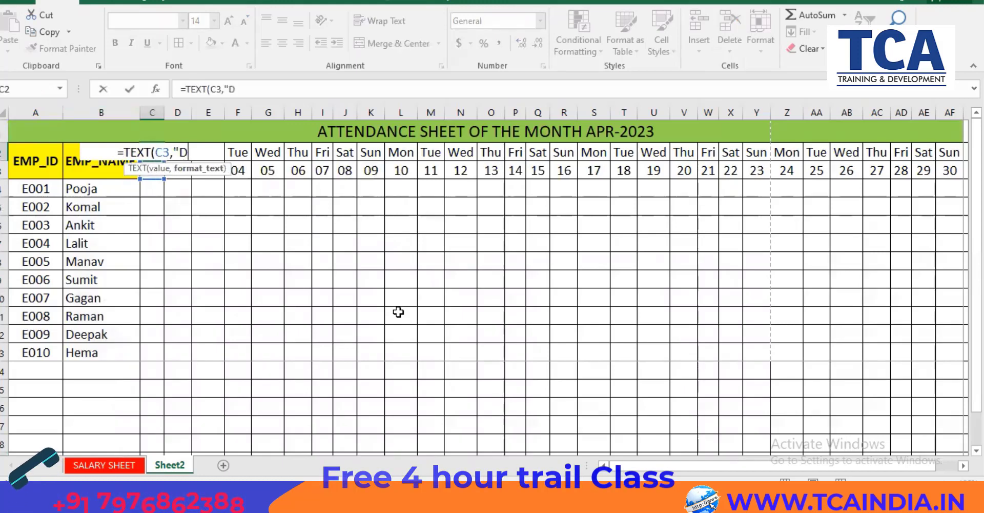
type("DD\")")
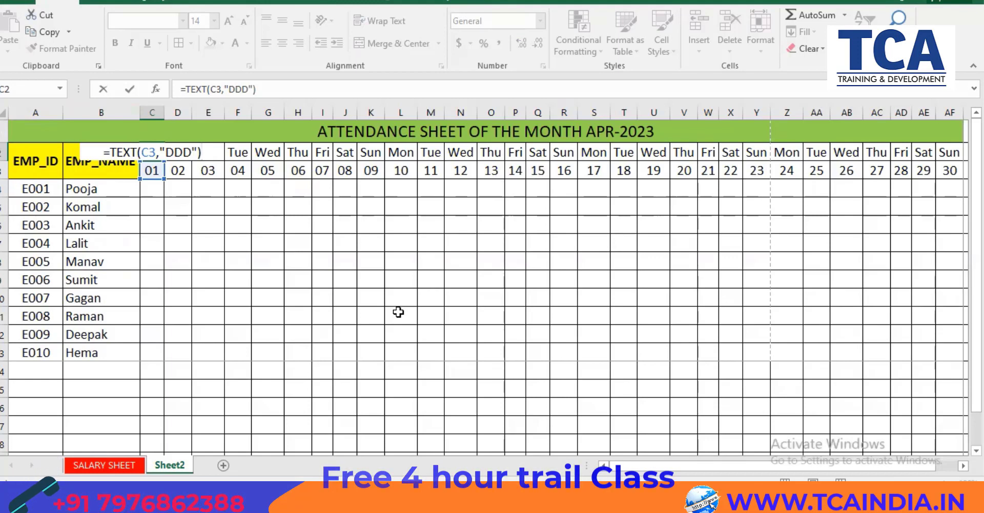
key("Return")
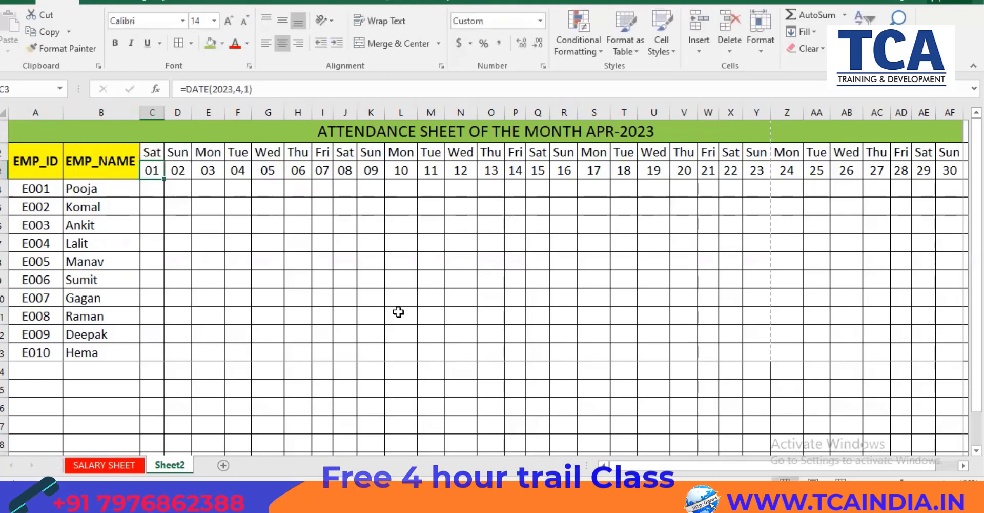
- Fill the weekday formula in C2 across the row to AF2, above the dates
left_click(152, 152)
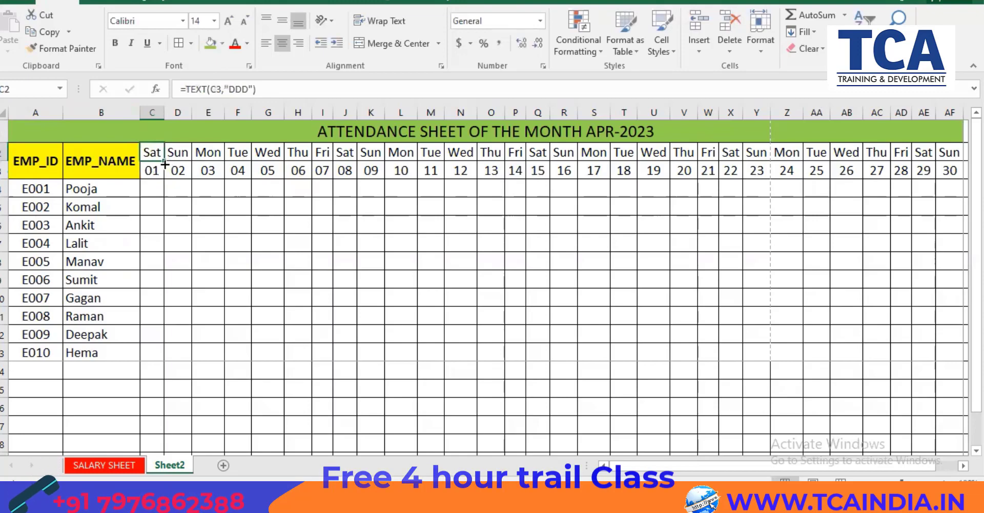
left_click_drag(164, 161, 867, 168)
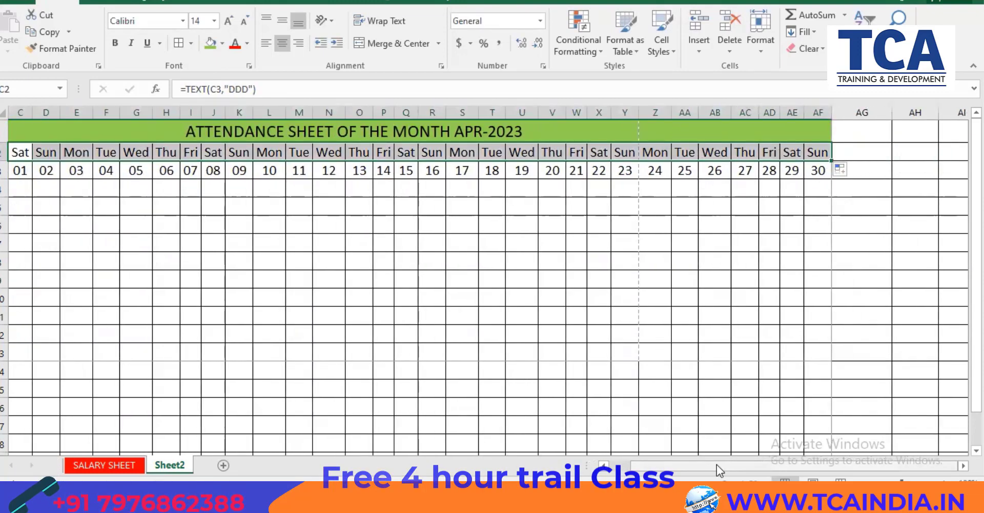
left_click_drag(717, 466, 625, 463)
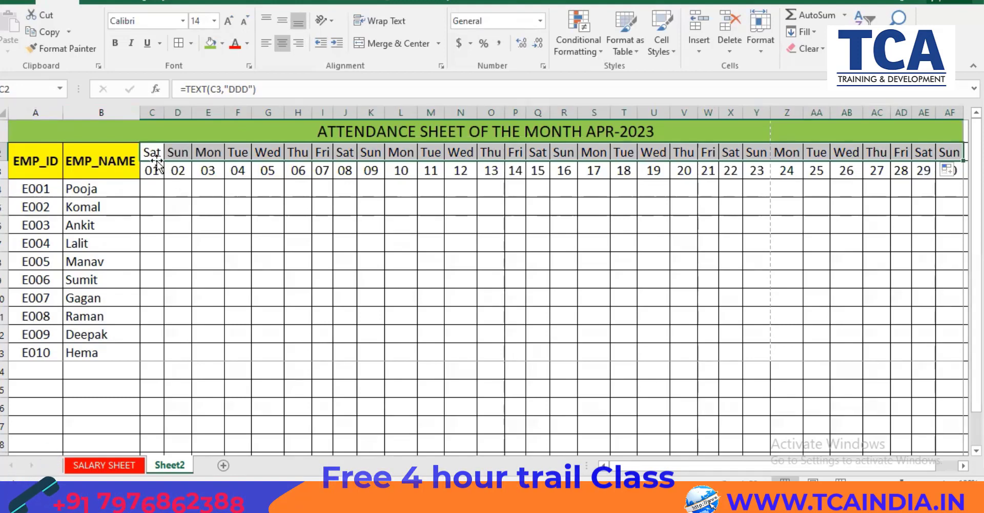
left_click_drag(153, 177, 156, 349)
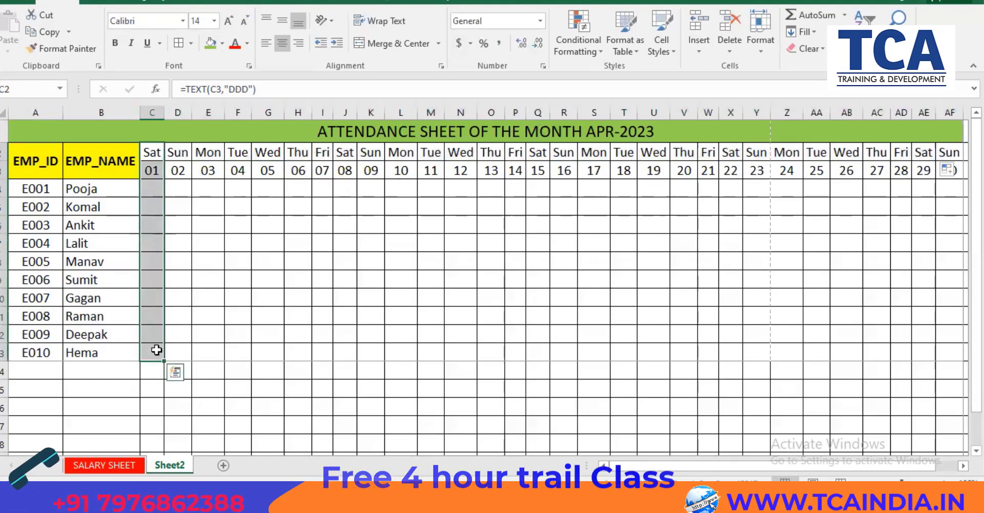
key("shift+Right")
key("shift+Right")
key("shift+Right")
key("shift+Right")
key("shift+Right")
key("shift+Right")
key("shift+Right")
key("shift+Right")
key("shift+Right")
key("shift+Right")
key("shift+Right")
key("shift+Right")
key("shift+Right")
key("shift+Right")
key("shift+Right")
key("shift+Right")
key("shift+Right")
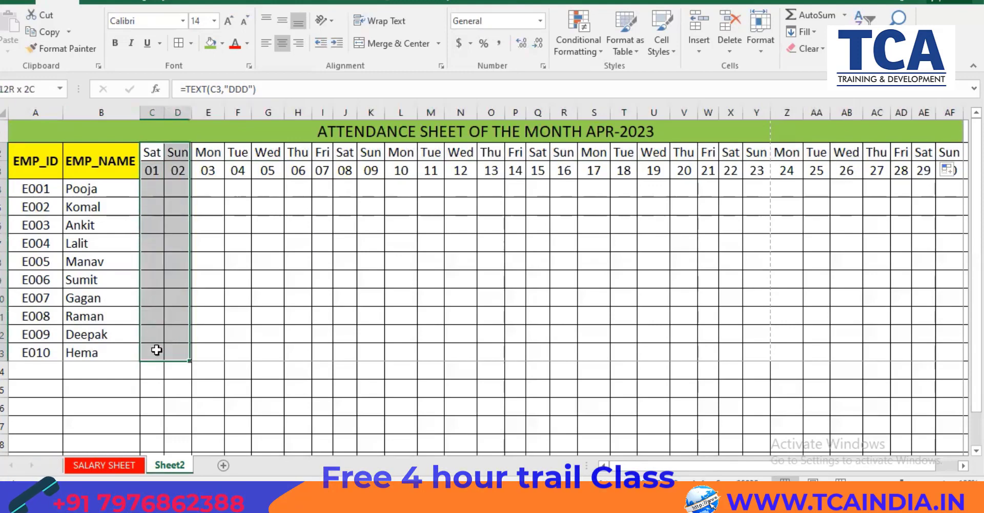
key("shift+Right")
key("shift+Right")
key("shift+Right")
key("shift+Right")
key("shift+Right")
key("shift+Right")
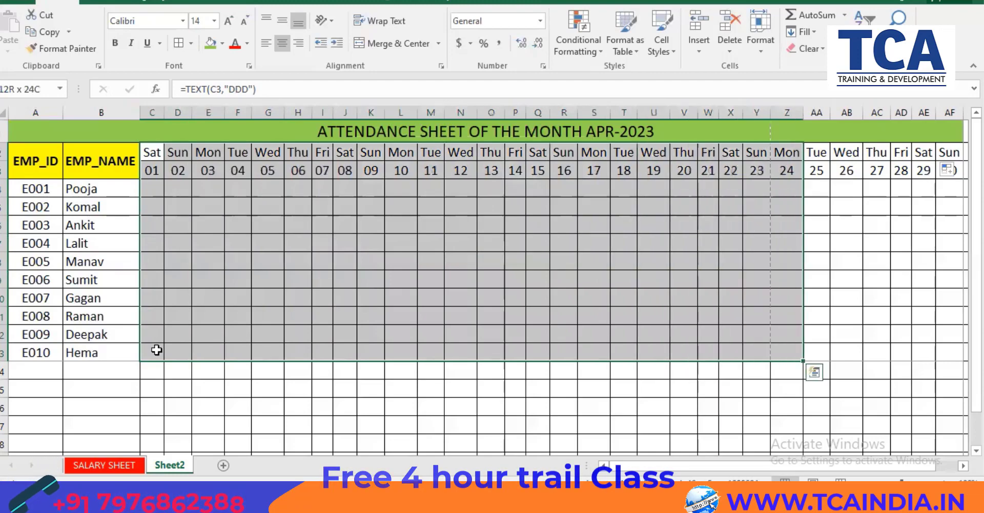
key("shift+Right")
key("shift+Right")
key("shift+Right")
key("shift+Right")
key("shift+Right")
key("shift+Right")
key("shift+Right")
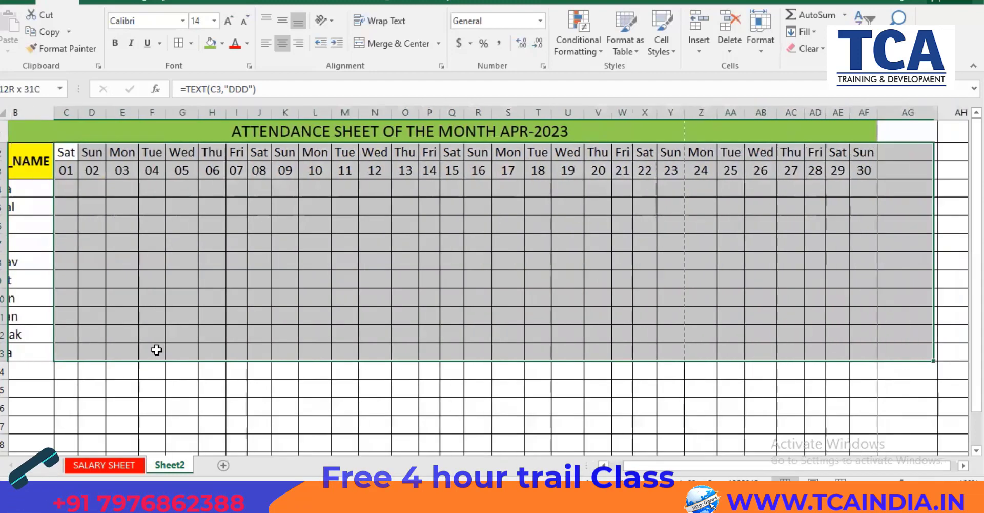
key("shift+Left")
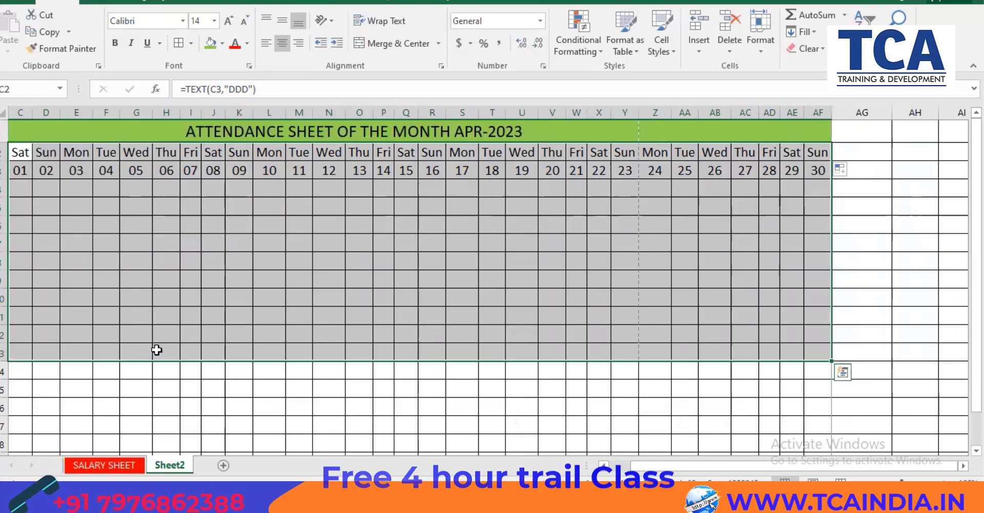
key("Right")
key("Right")
key("Right")
key("Right")
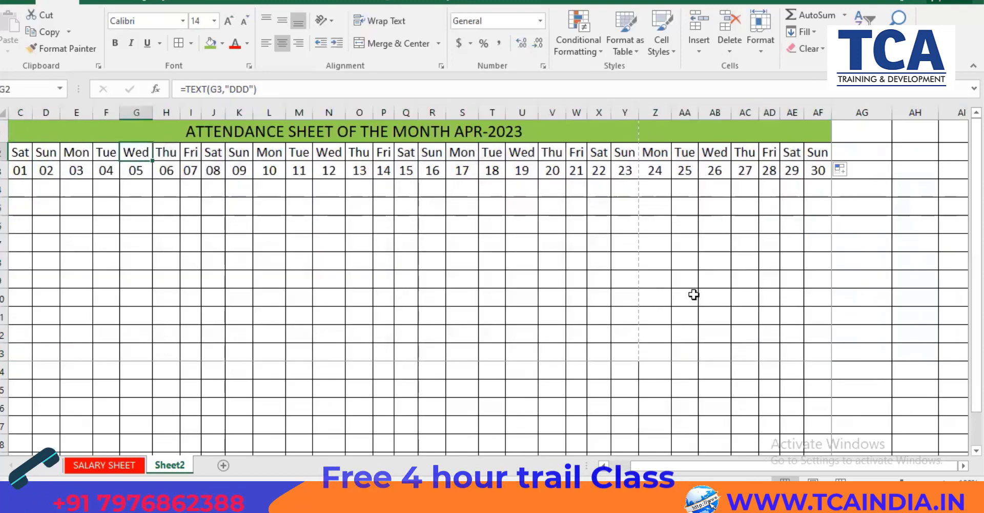
left_click_drag(684, 467, 652, 465)
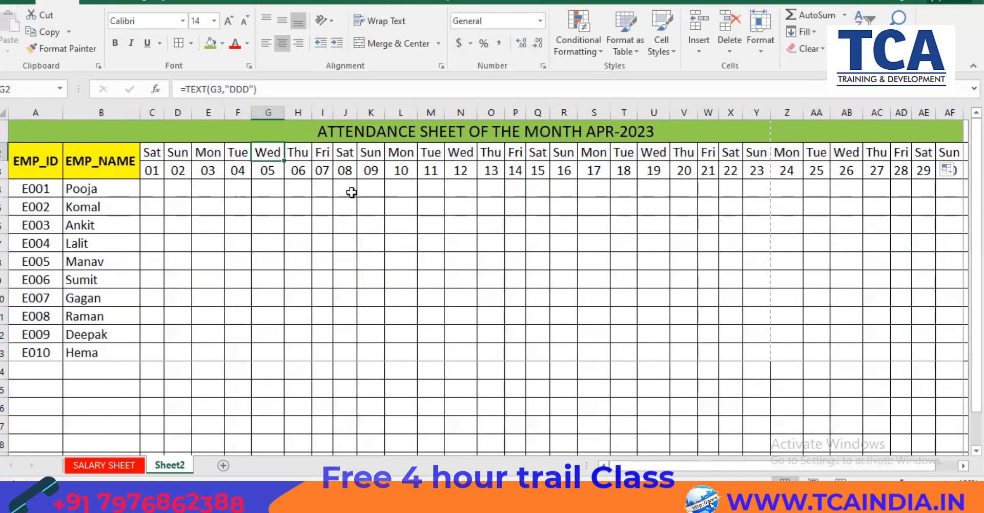
- Create a formula-based conditional formatting rule for C2:AF13 with the condition =C$2="SUN"
left_click_drag(152, 153, 819, 352)
left_click_drag(749, 473, 603, 467)
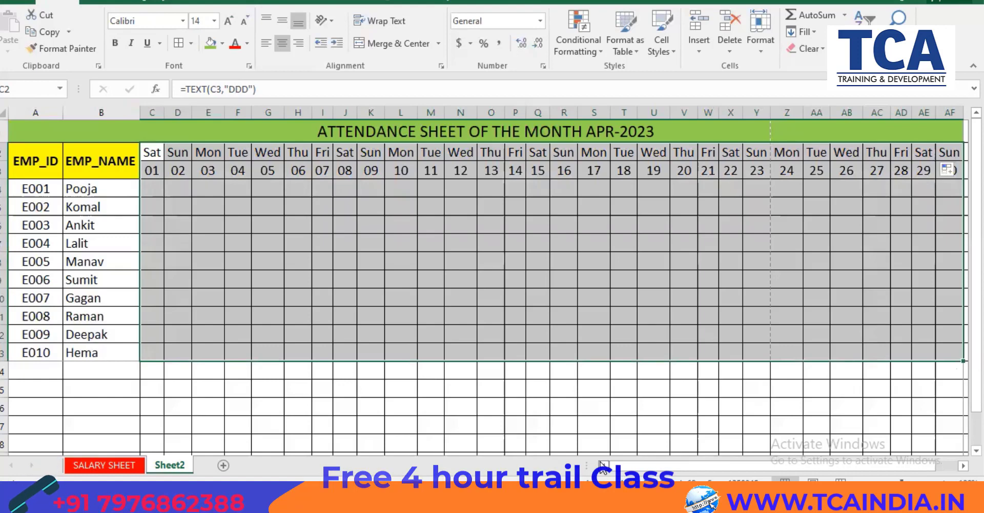
left_click(589, 54)
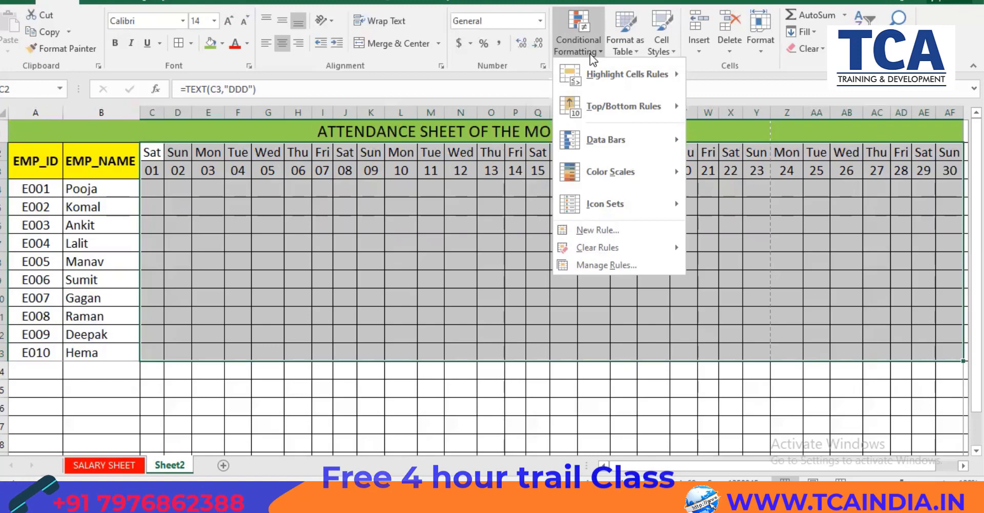
left_click(616, 232)
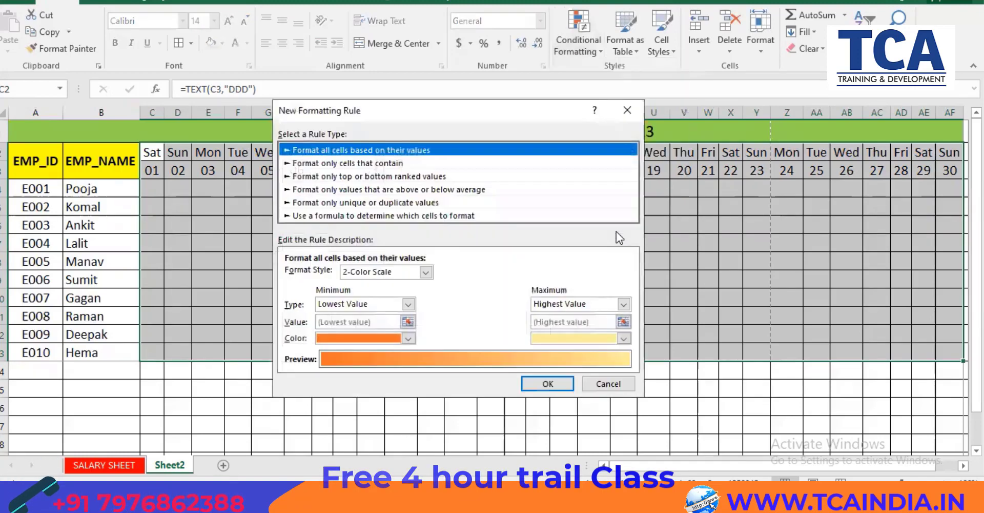
left_click(312, 215)
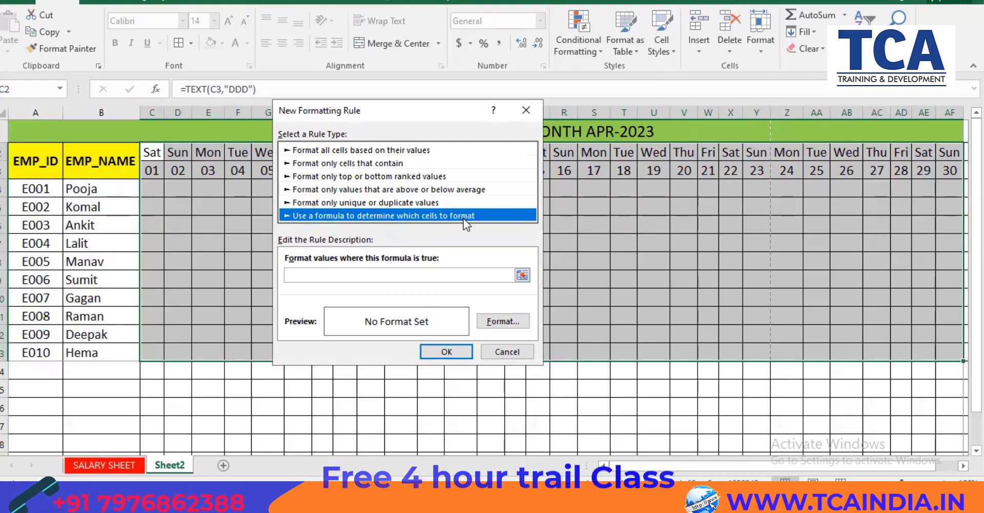
left_click(352, 275)
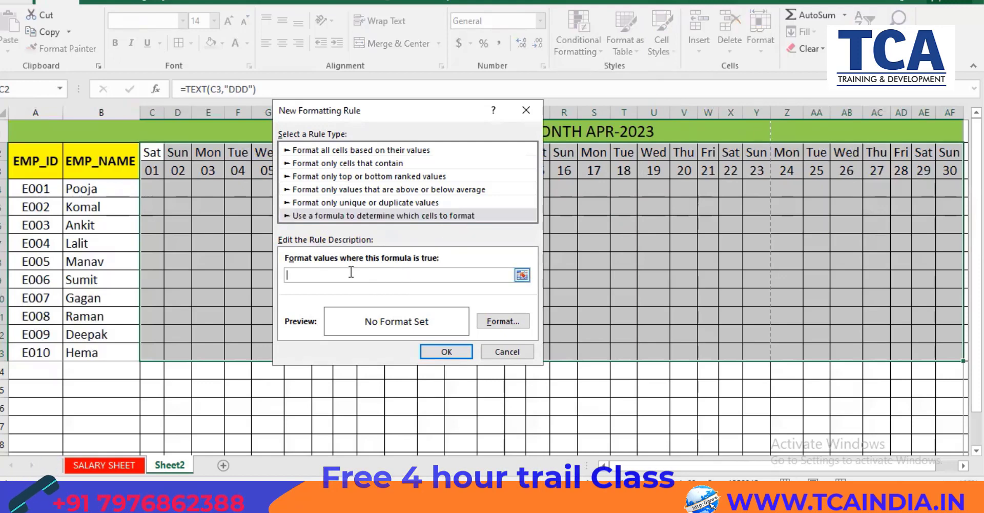
type("=")
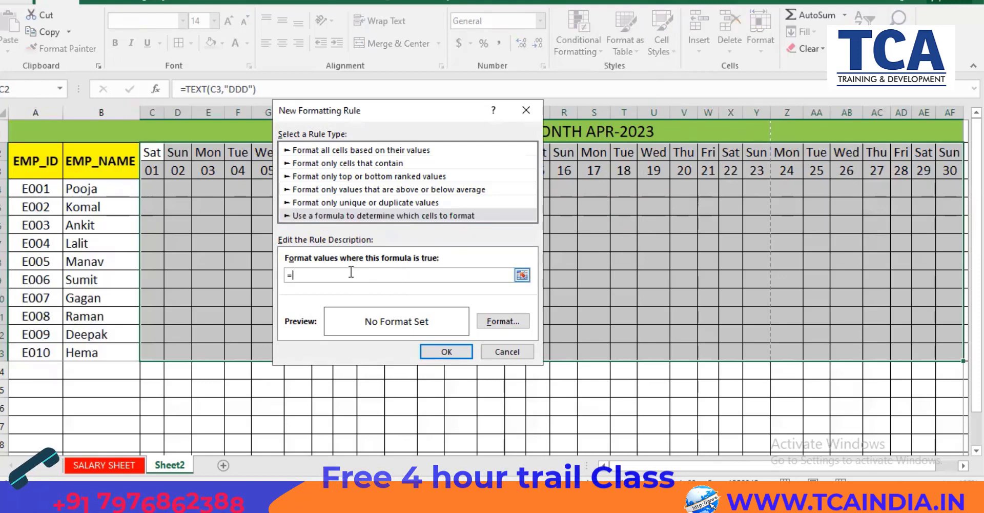
left_click(152, 151)
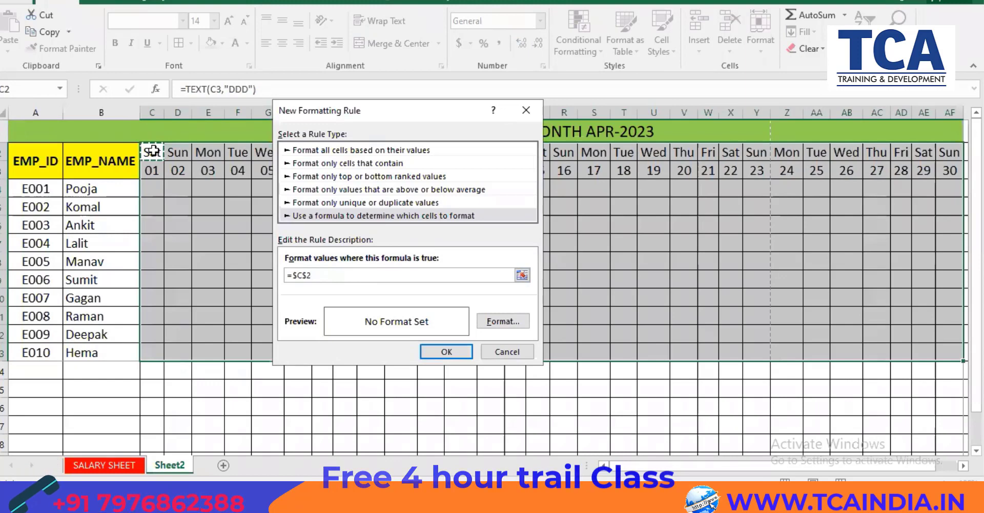
type("\"SUN")
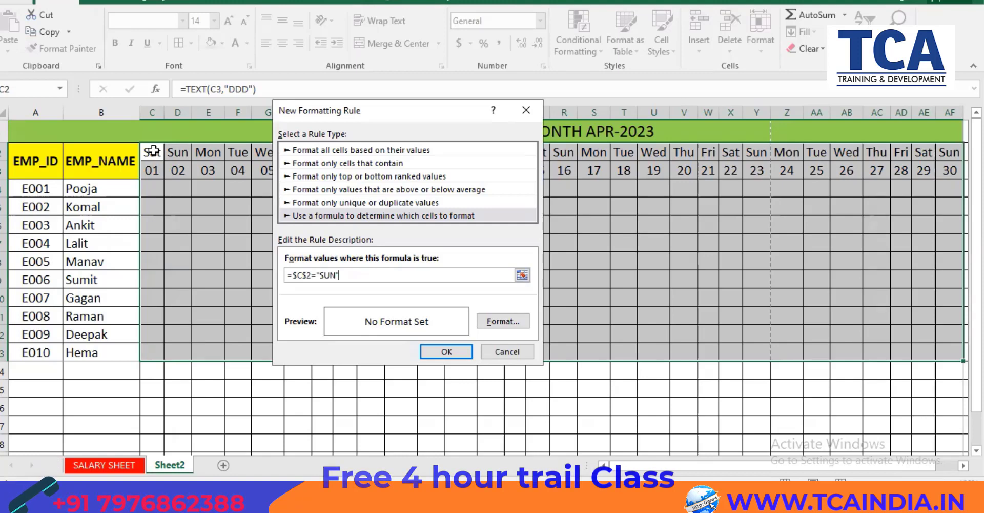
left_click(294, 275)
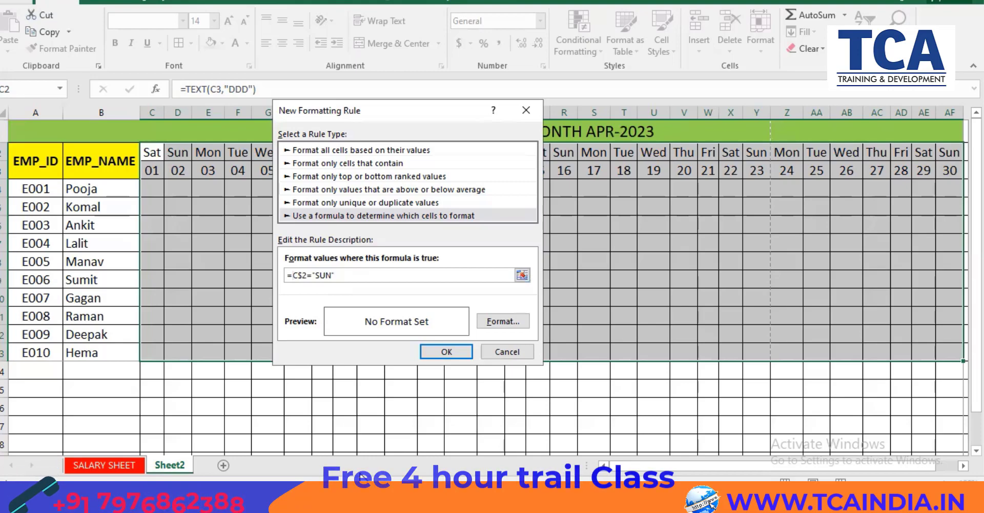
- Give the Sunday rule a red fill with bold white font and apply it to the selected range
left_click(505, 323)
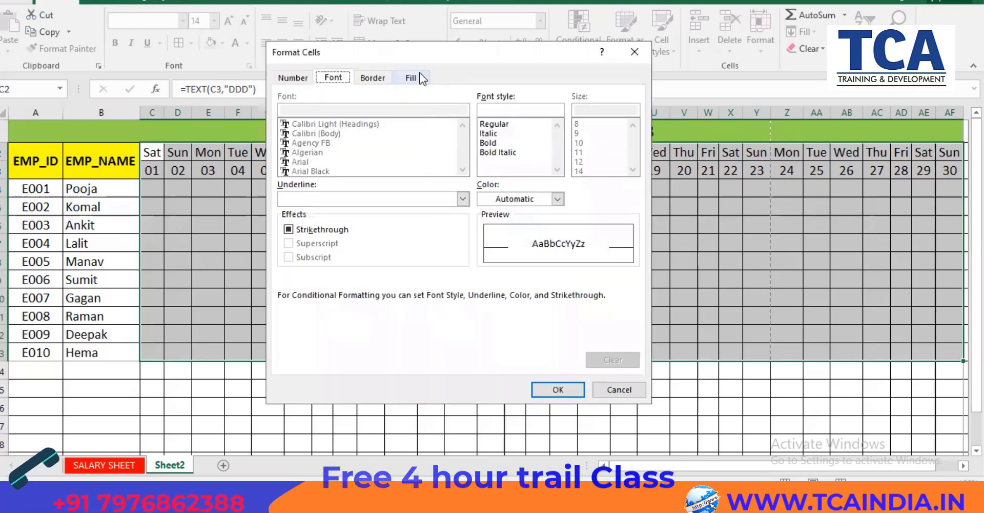
left_click(413, 78)
left_click(304, 220)
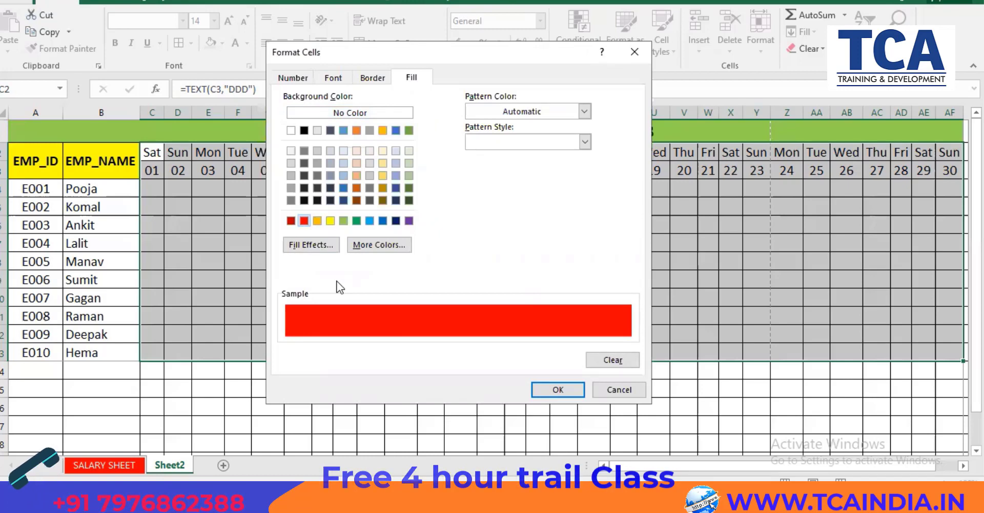
left_click(323, 78)
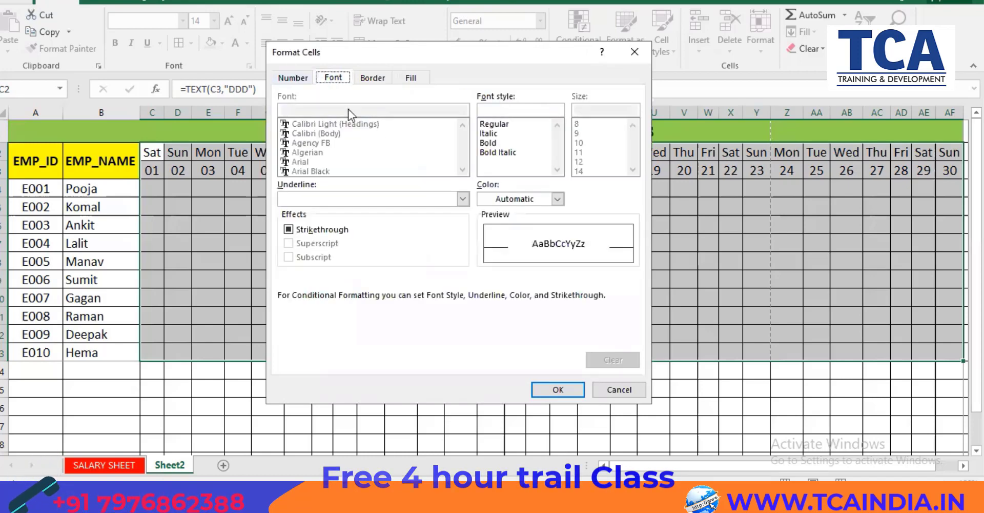
left_click(490, 142)
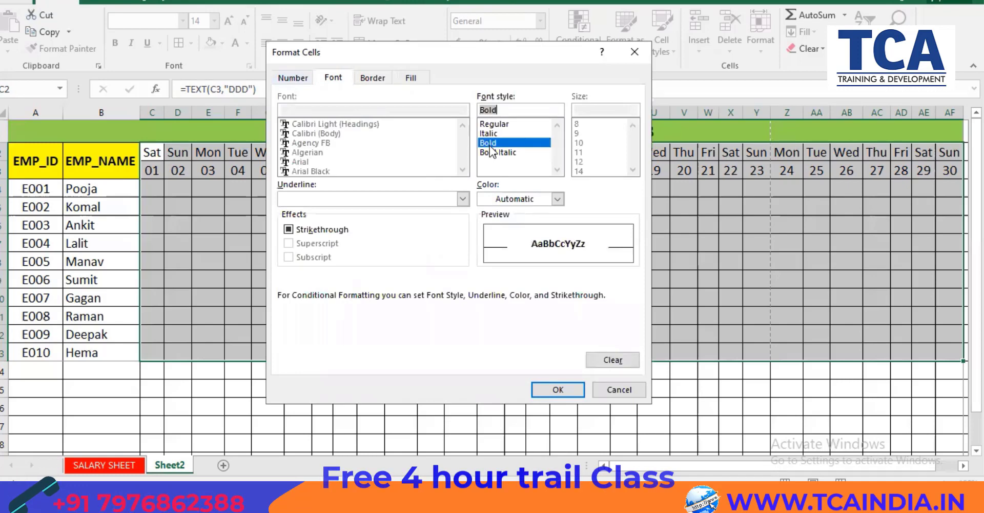
left_click(558, 199)
left_click(485, 244)
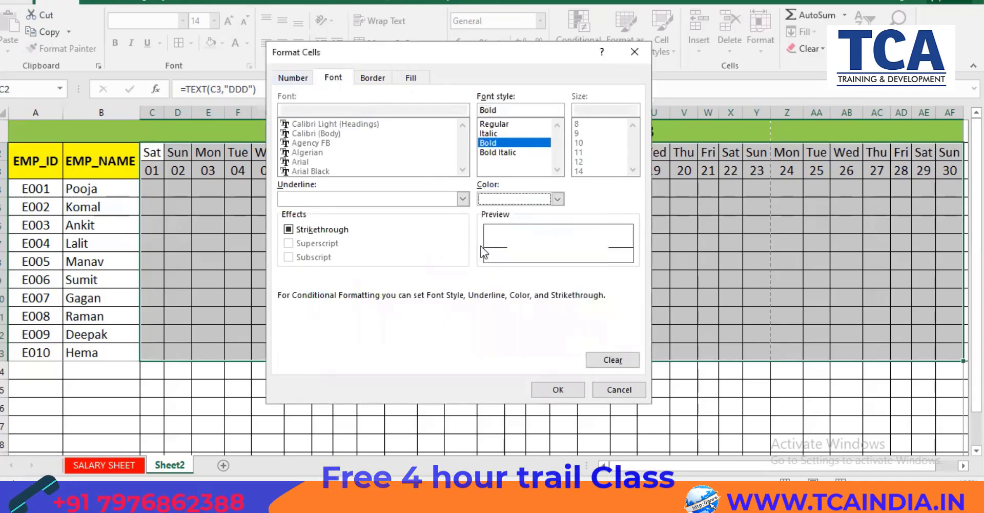
left_click(559, 389)
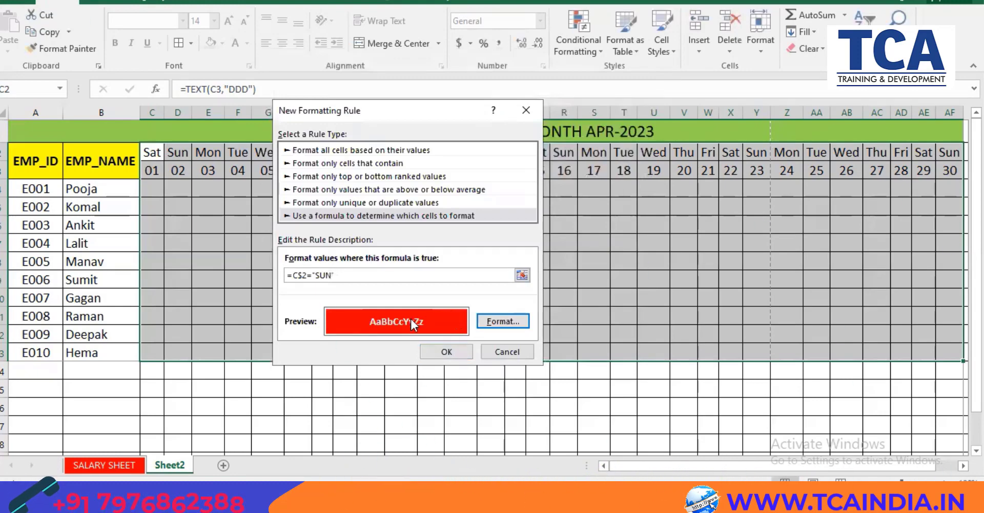
left_click(461, 351)
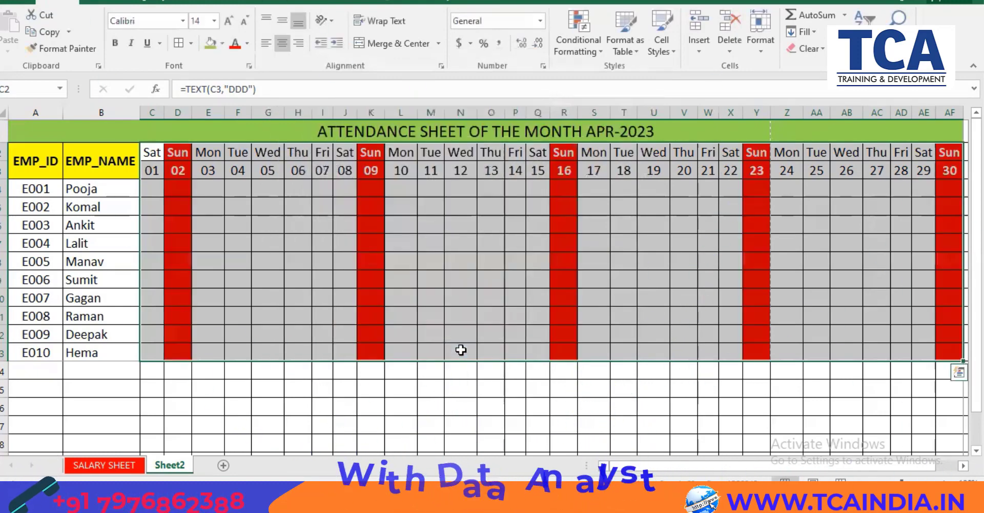
- Enter the attendance codes P, WO, A and L for employee E001 in cells C4 to F4
left_click_drag(620, 465, 595, 462)
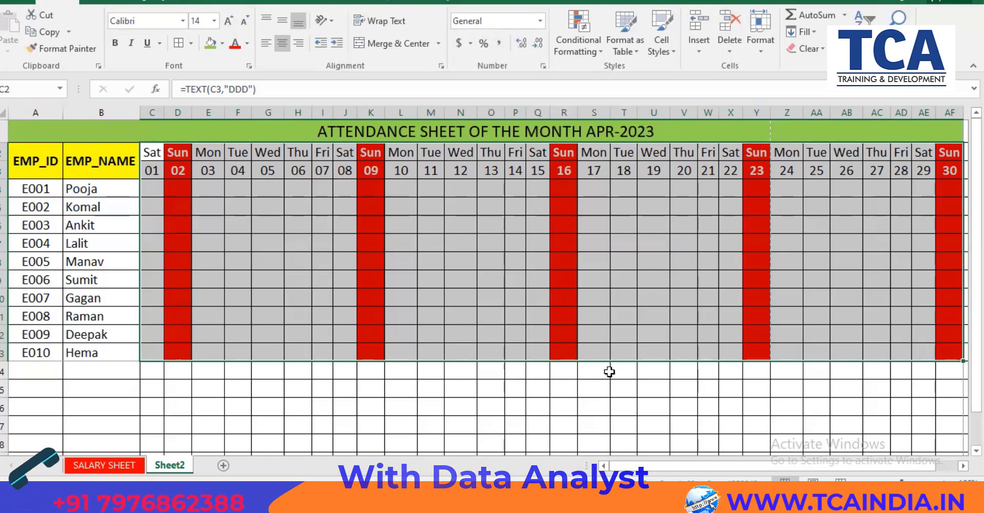
left_click(180, 192)
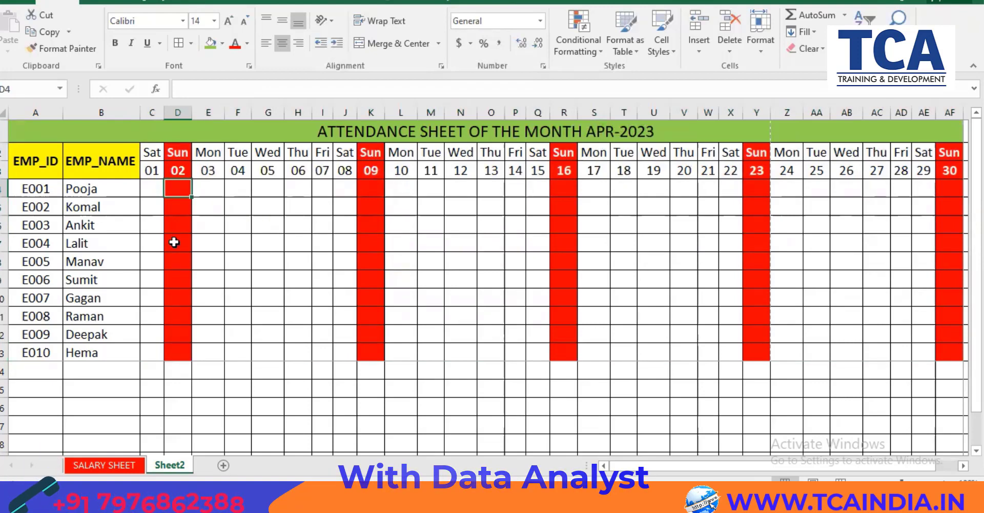
left_click(149, 190)
type("P")
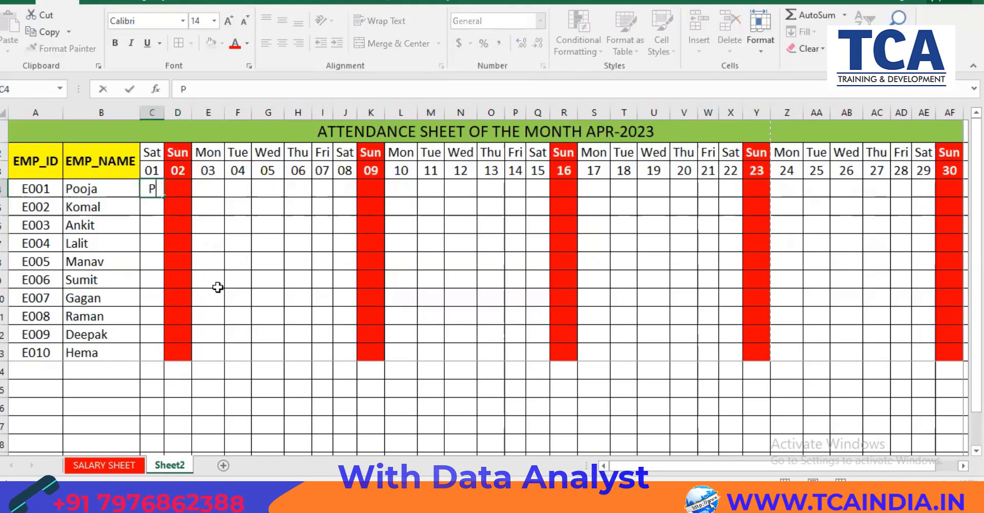
type("W")
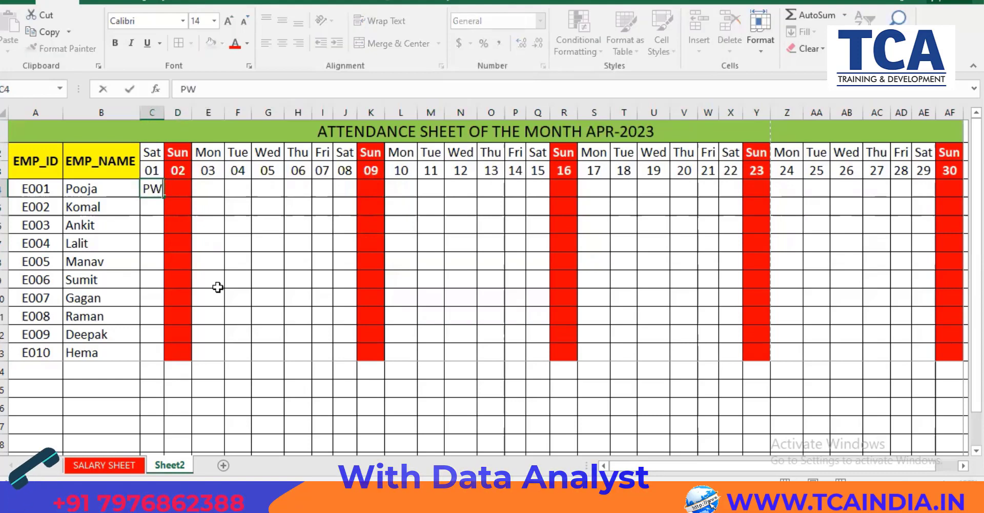
key("BackSpace")
left_click(182, 197)
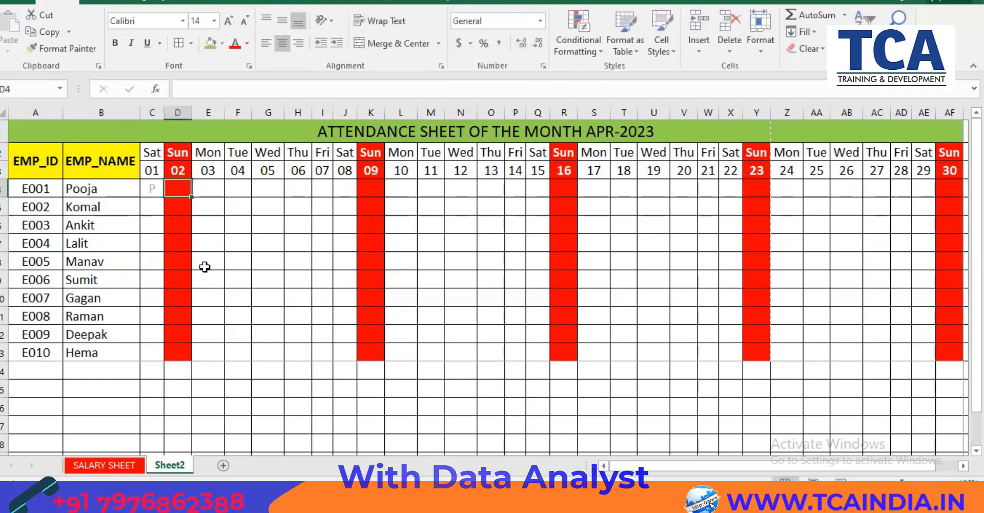
type("WO")
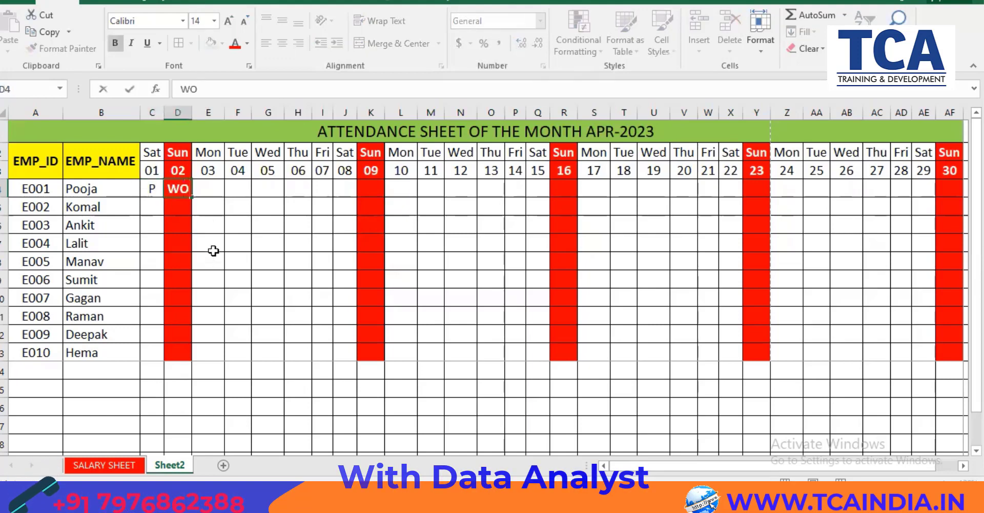
left_click(203, 184)
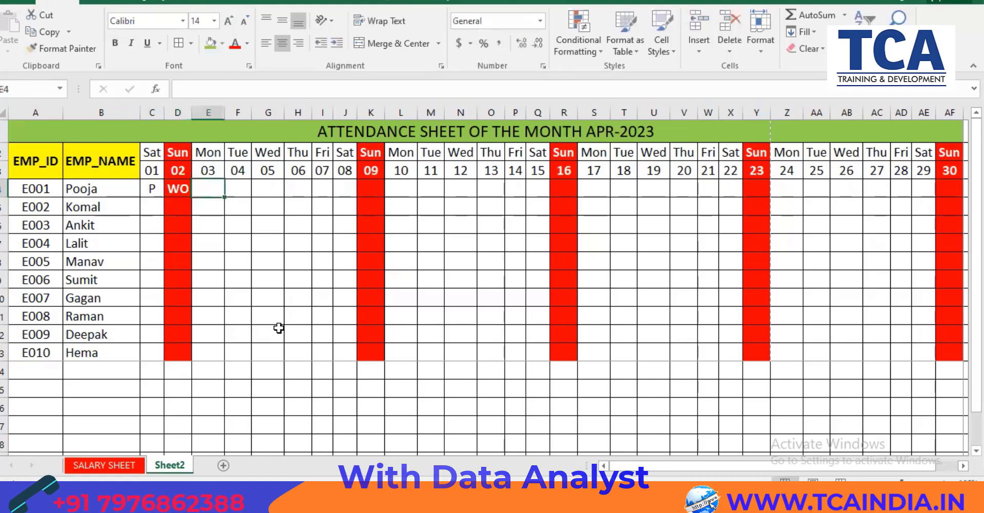
type("A")
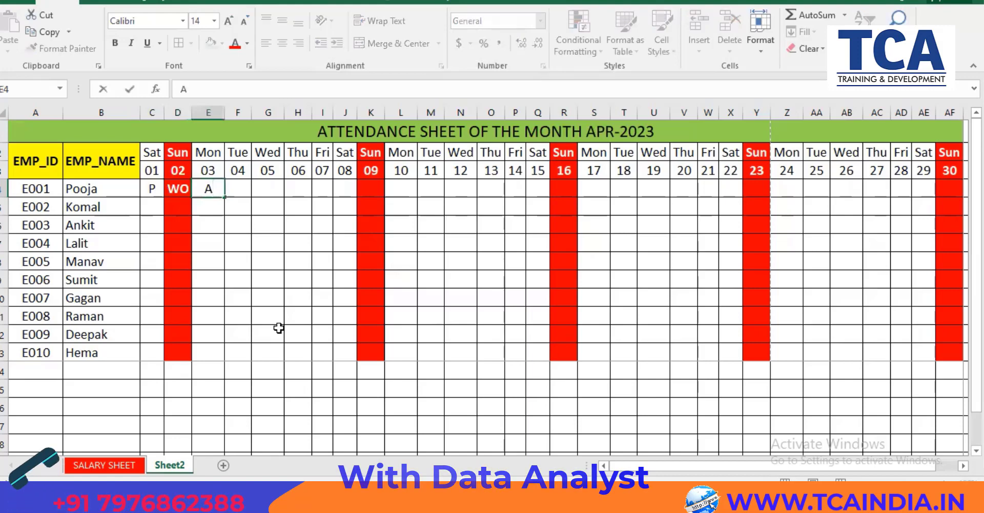
left_click(241, 191)
type("L")
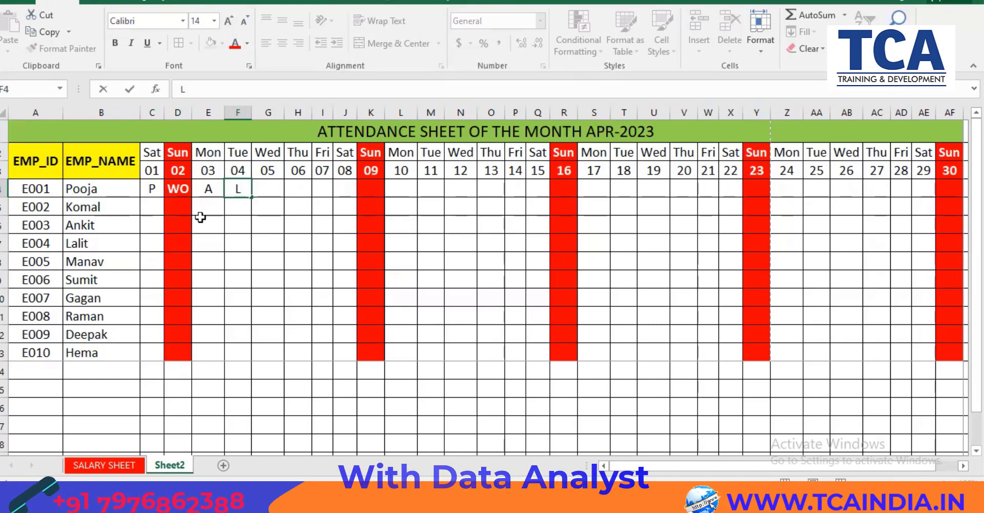
- Enter the codes P, WO, A and L in C15 to F15 below the table and clear the codes in C4:F4
left_click(154, 395)
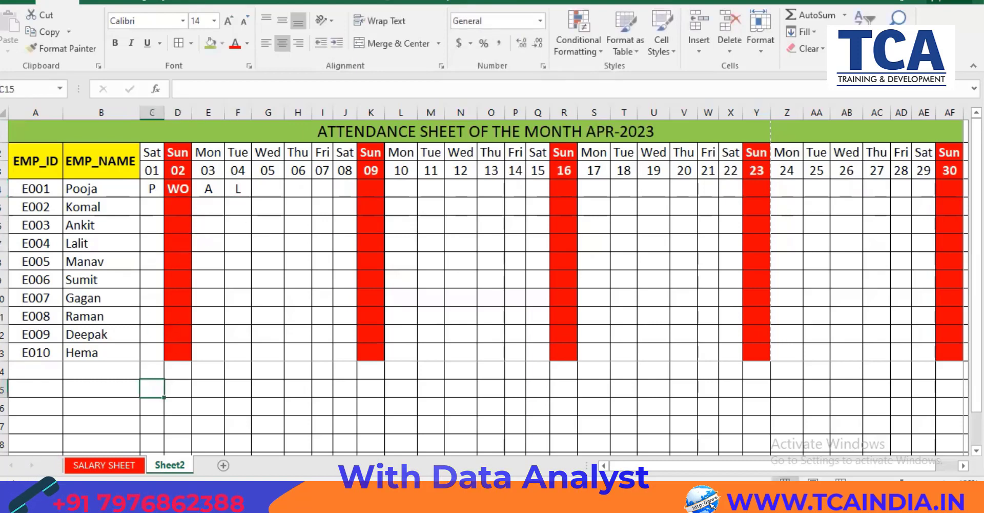
type("P")
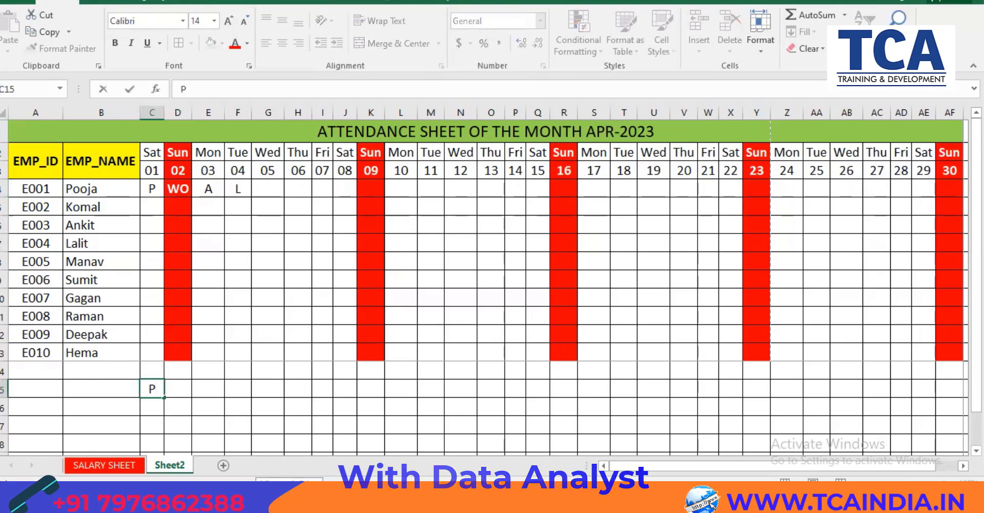
key("Tab")
type("WO")
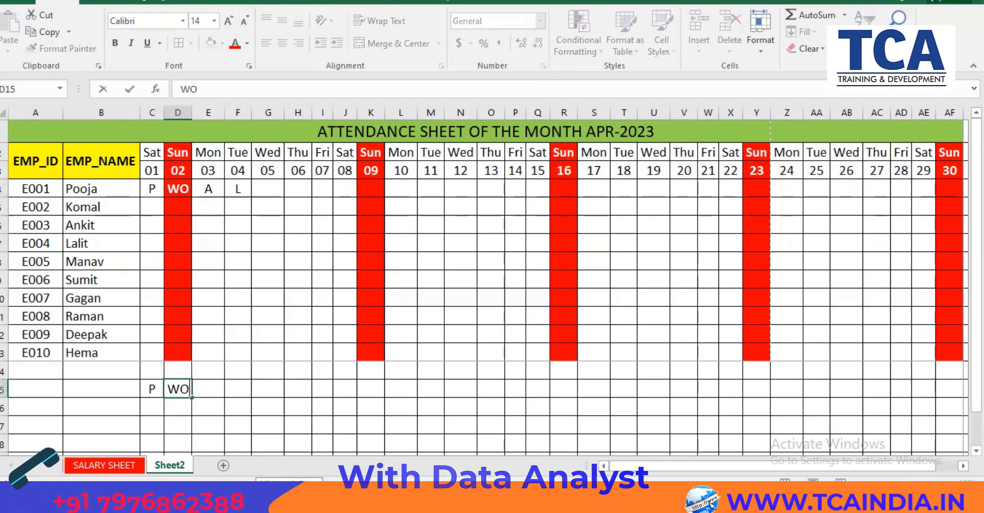
key("Tab")
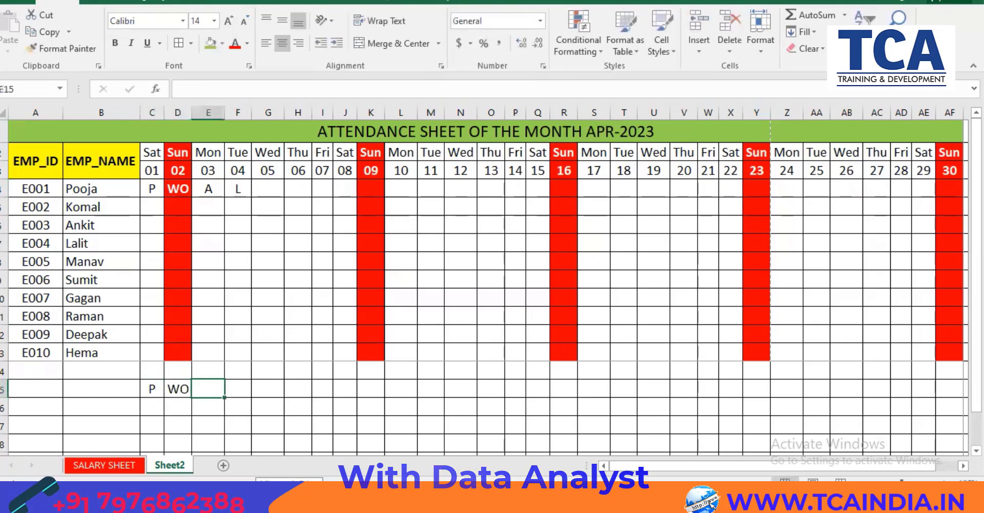
type("A")
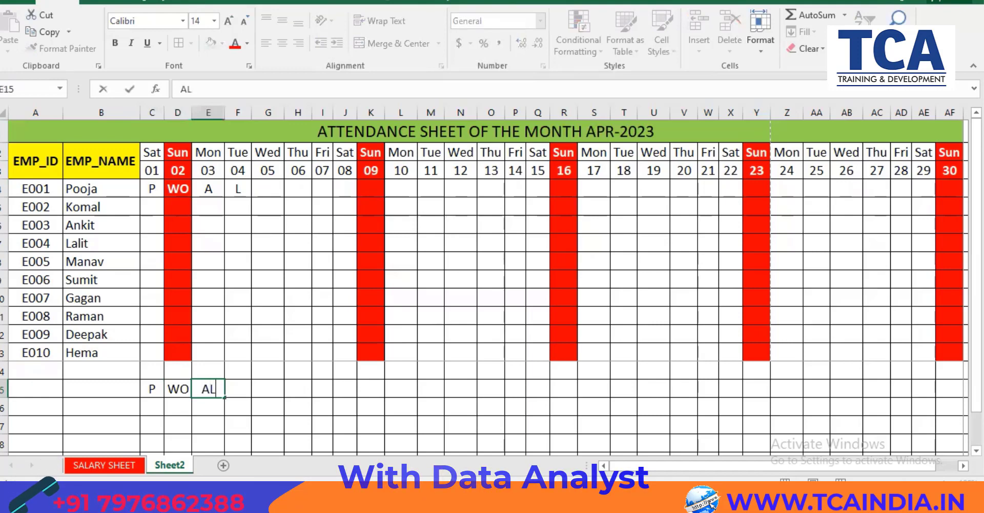
key("Tab")
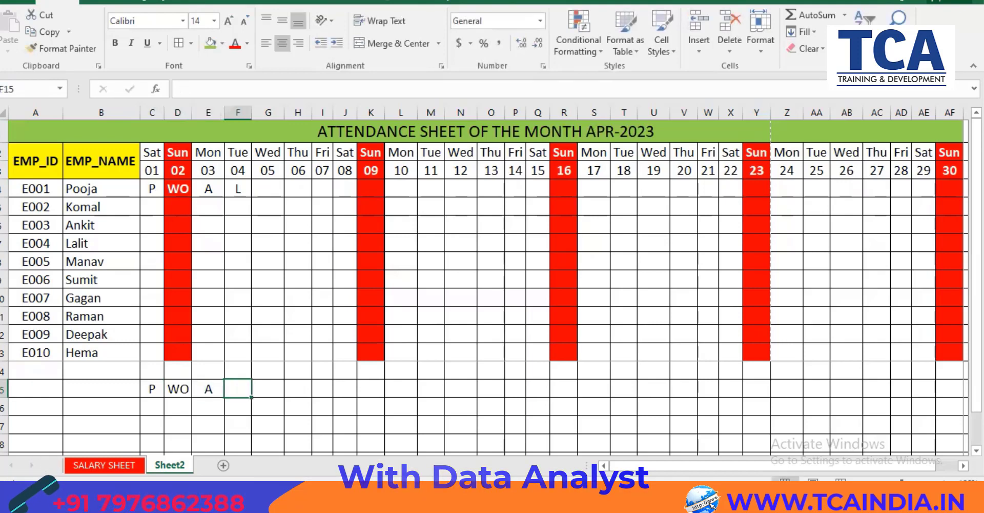
type("L")
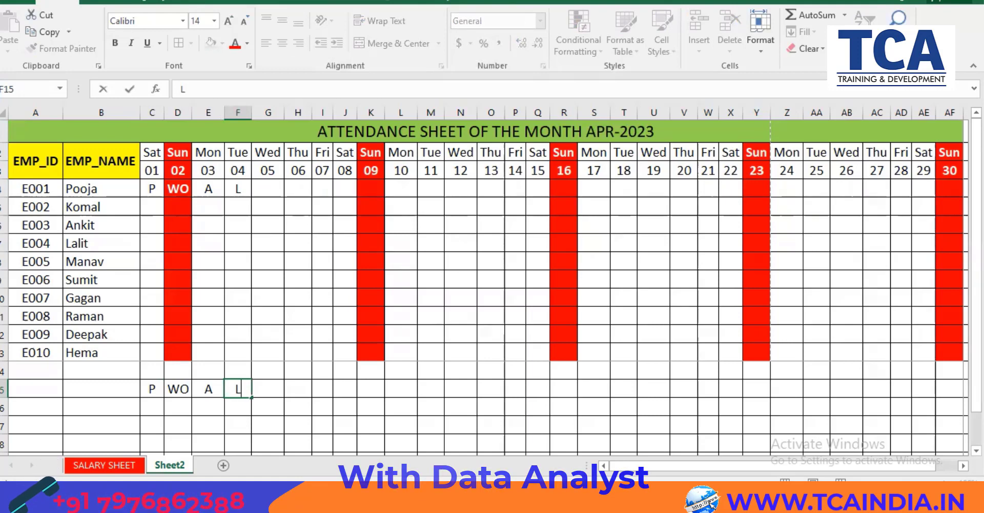
left_click_drag(162, 194, 228, 187)
key("Delete")
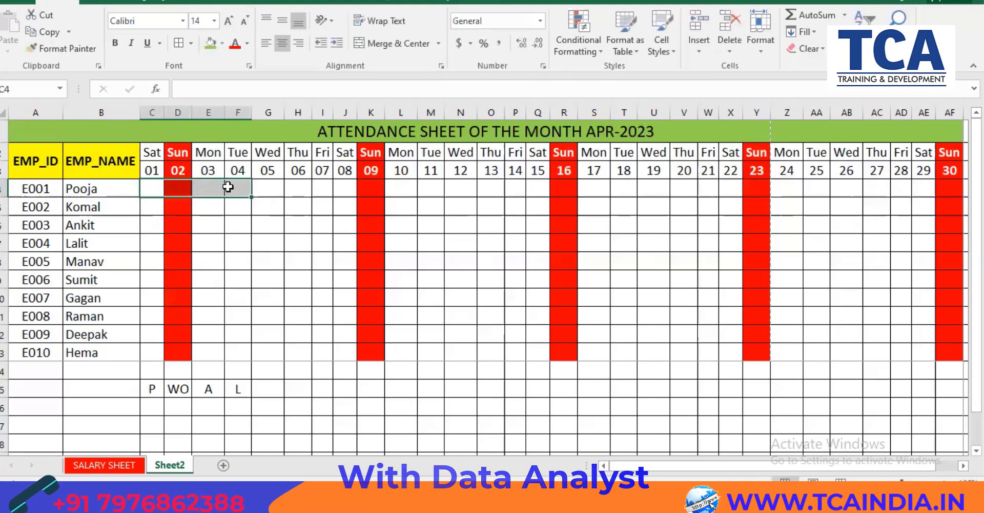
- Apply list data validation with the source P,A,L,WO to the attendance cells C4:AF13
left_click(149, 190)
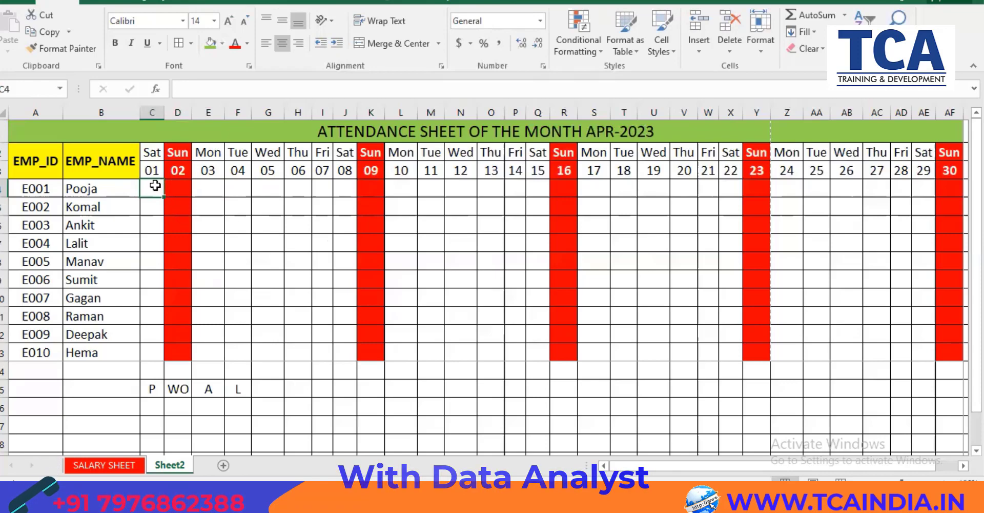
left_click_drag(154, 188, 817, 345)
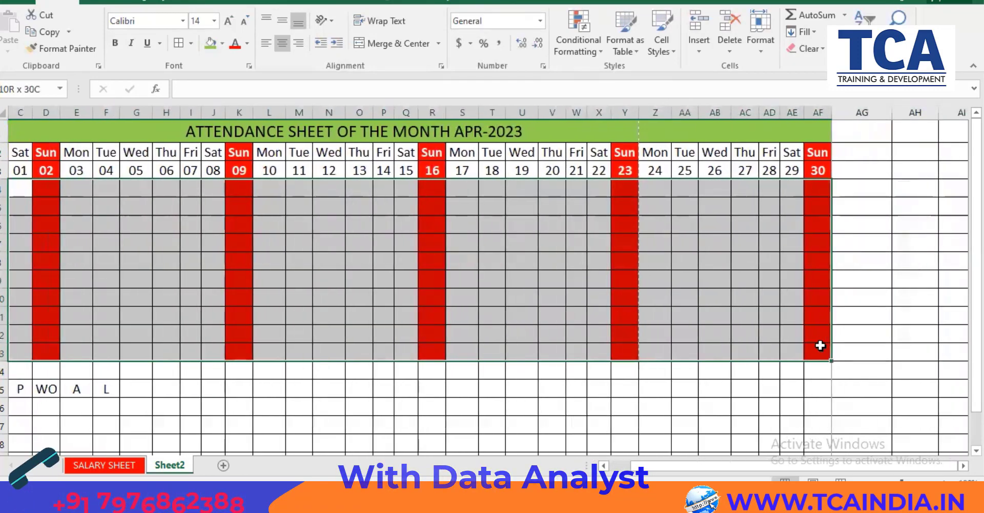
left_click_drag(748, 473, 670, 464)
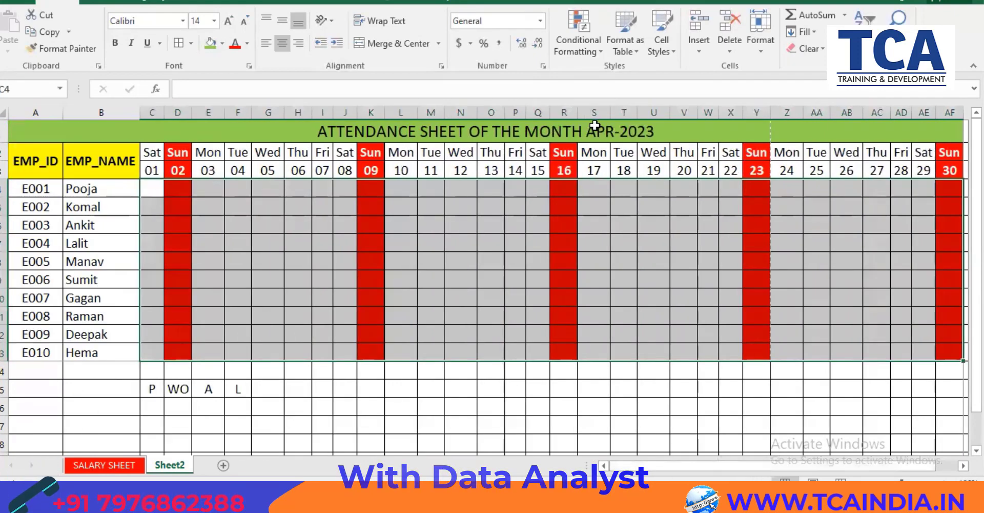
left_click(262, 3)
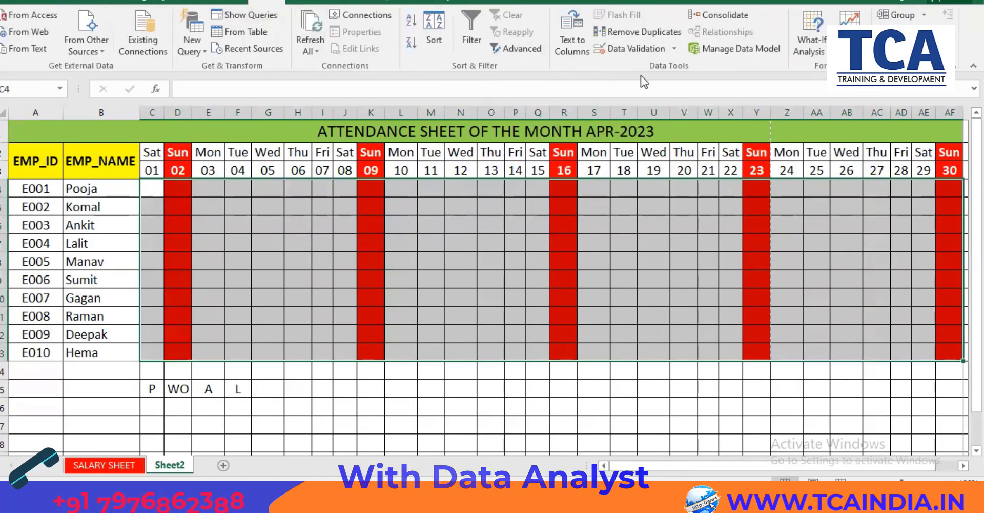
left_click(636, 48)
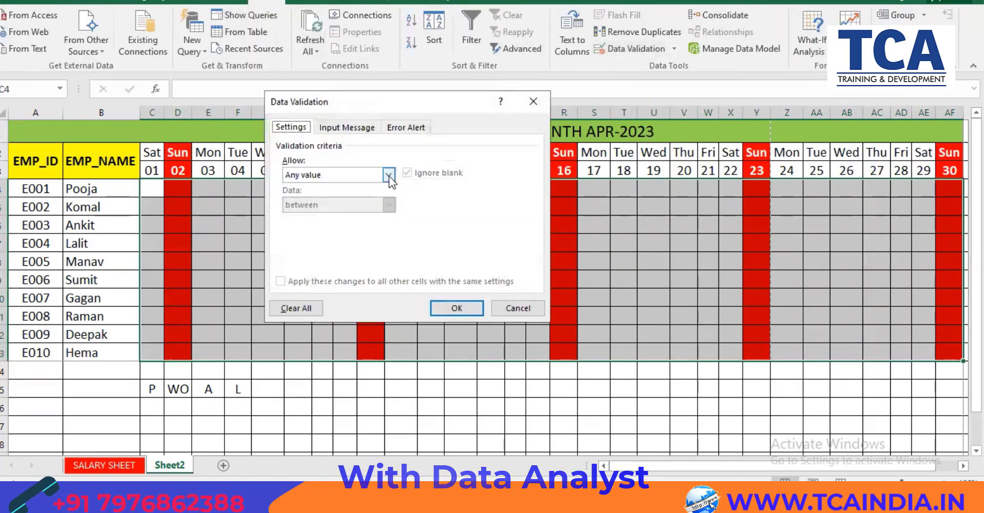
left_click(389, 175)
left_click(314, 214)
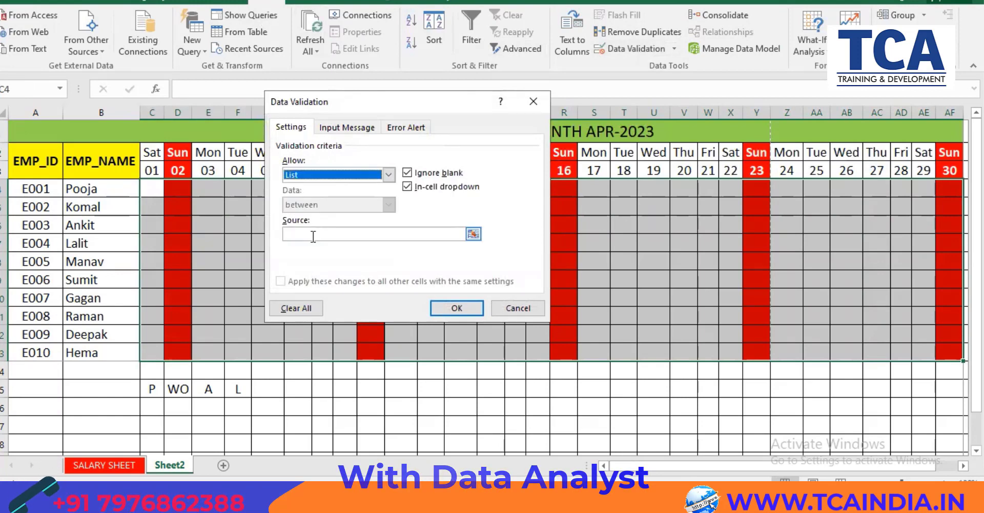
left_click(313, 235)
type("P")
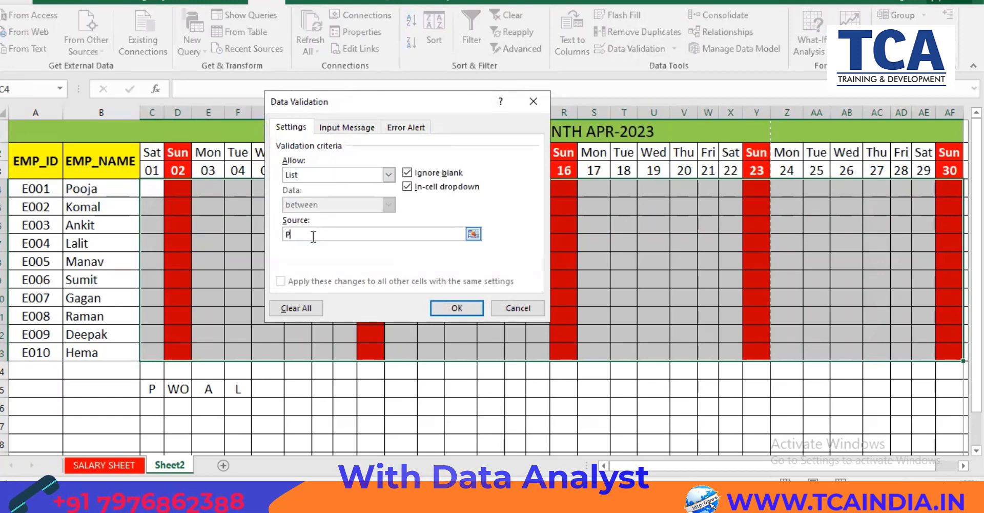
type(",A")
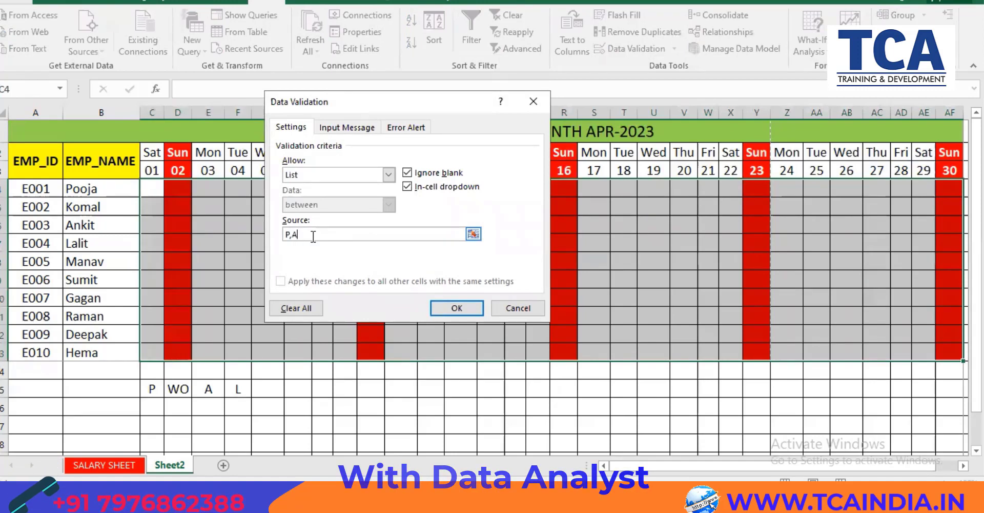
type(",L,WO")
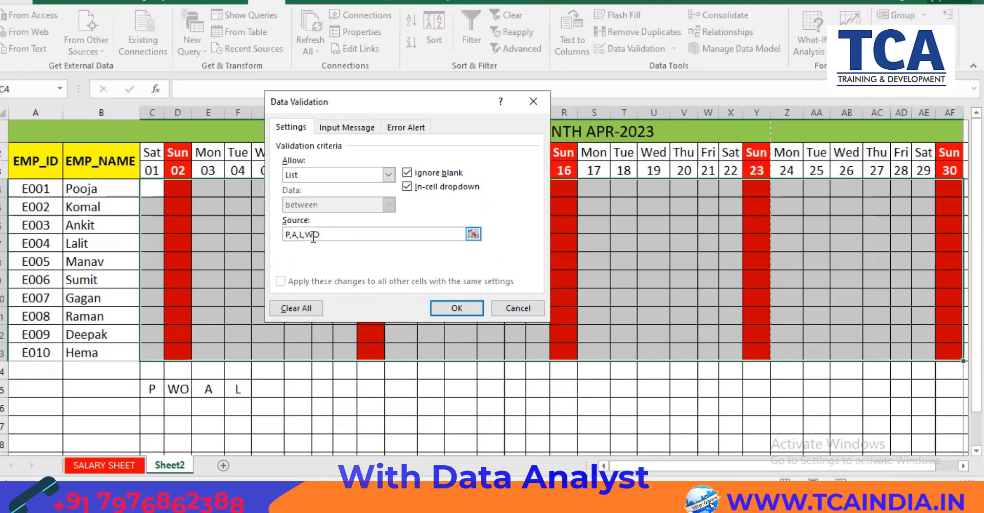
left_click(459, 308)
- Check the attendance options offered in cell C4 without choosing one
left_click(159, 195)
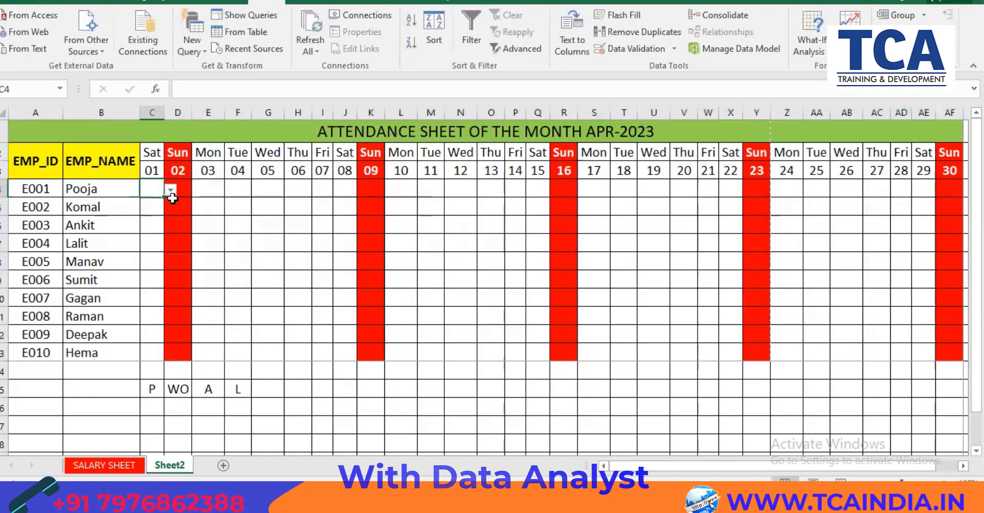
left_click(171, 189)
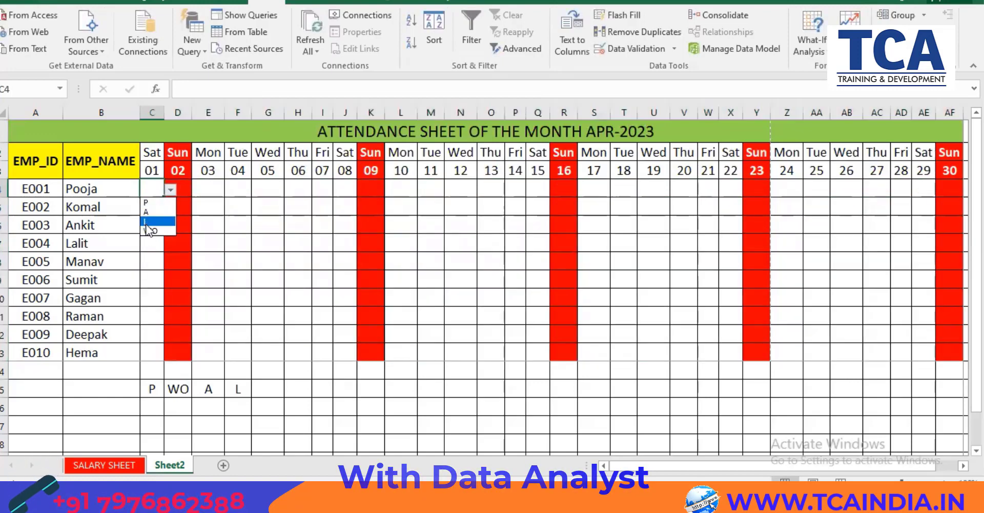
left_click(270, 230)
- For employee E003, choose P for dates 05 and 07 and A for date 12 from the validation list
left_click(268, 224)
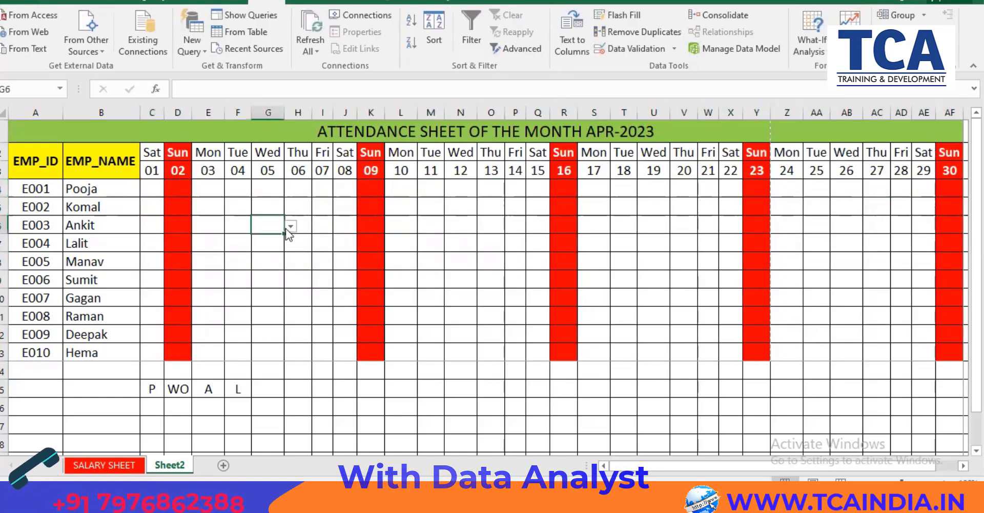
left_click(291, 226)
left_click(266, 238)
left_click(321, 227)
left_click(340, 226)
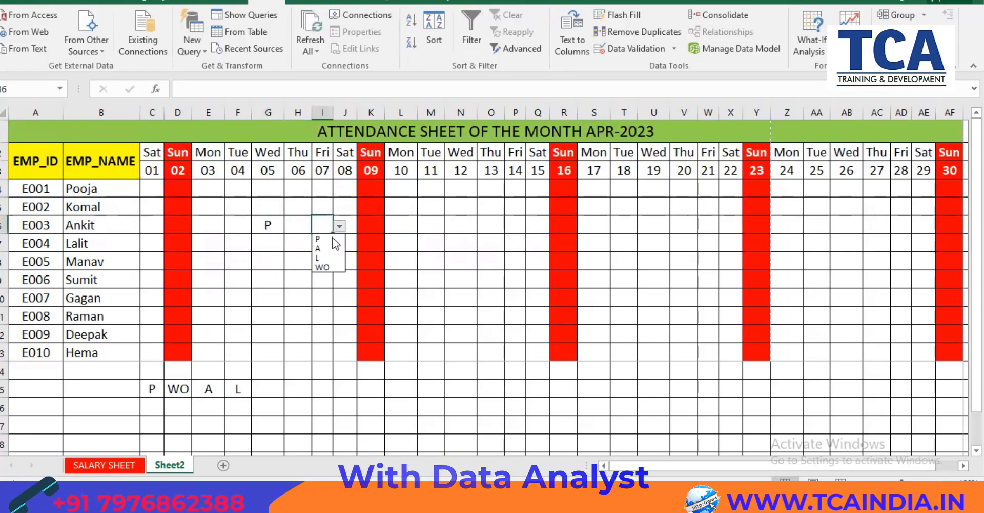
left_click(322, 239)
left_click(470, 230)
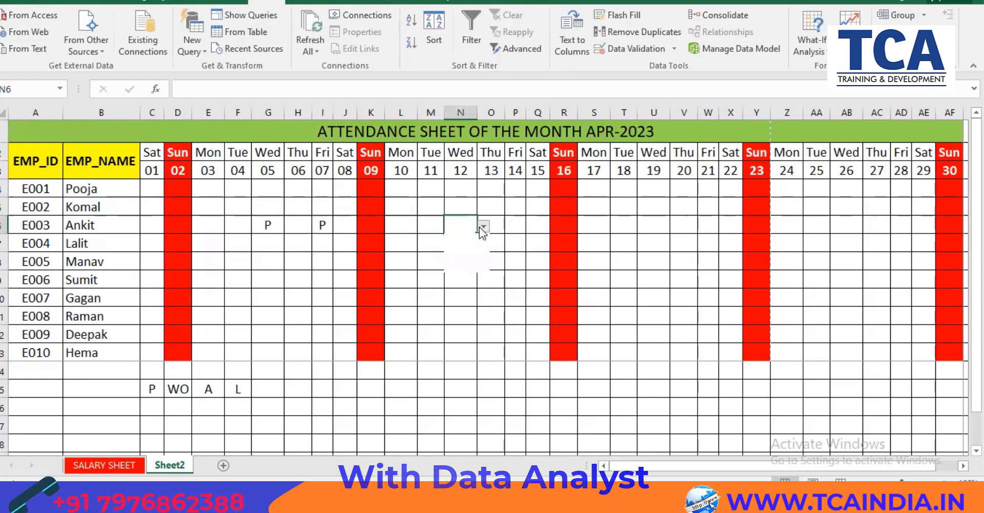
left_click(469, 249)
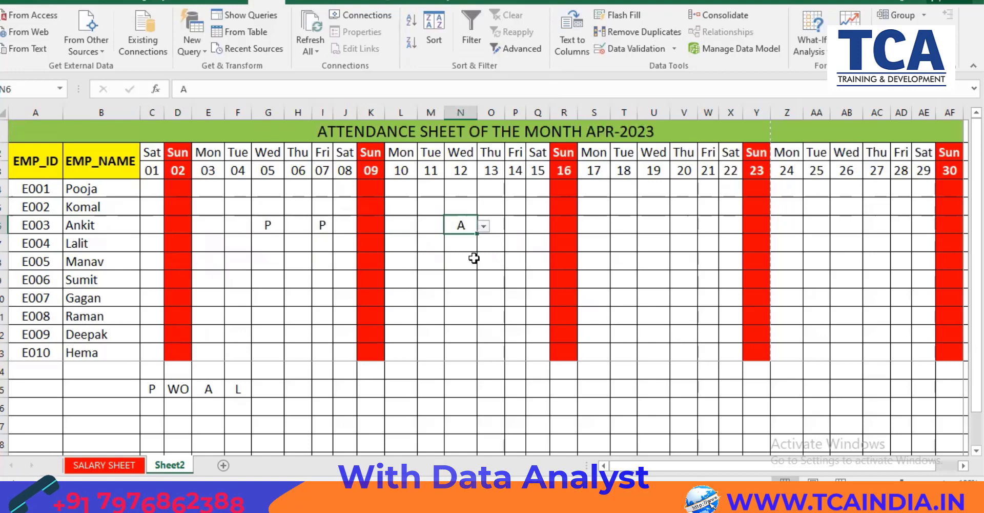
- Try to enter a lowercase "a" in cell N7 to test the validation, and cancel the entry
left_click(465, 247)
type("a")
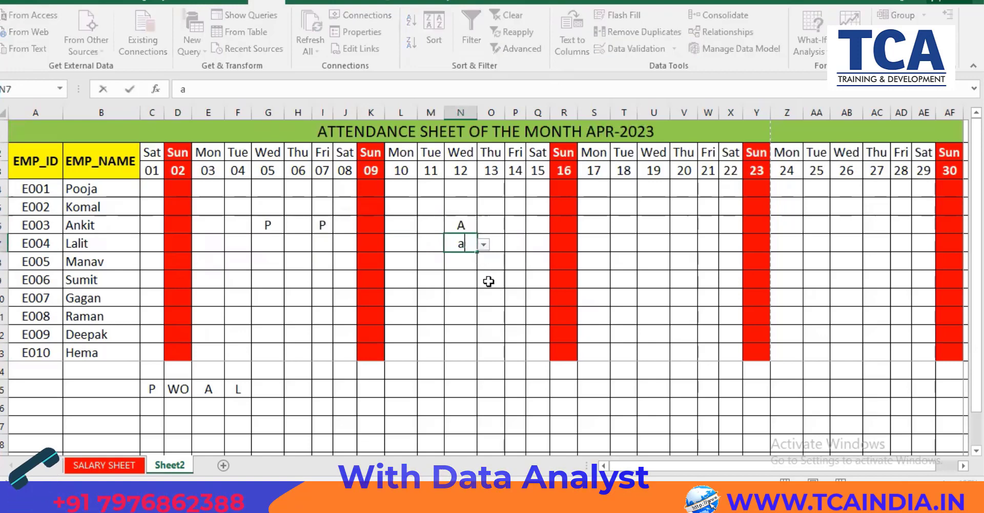
key("Return")
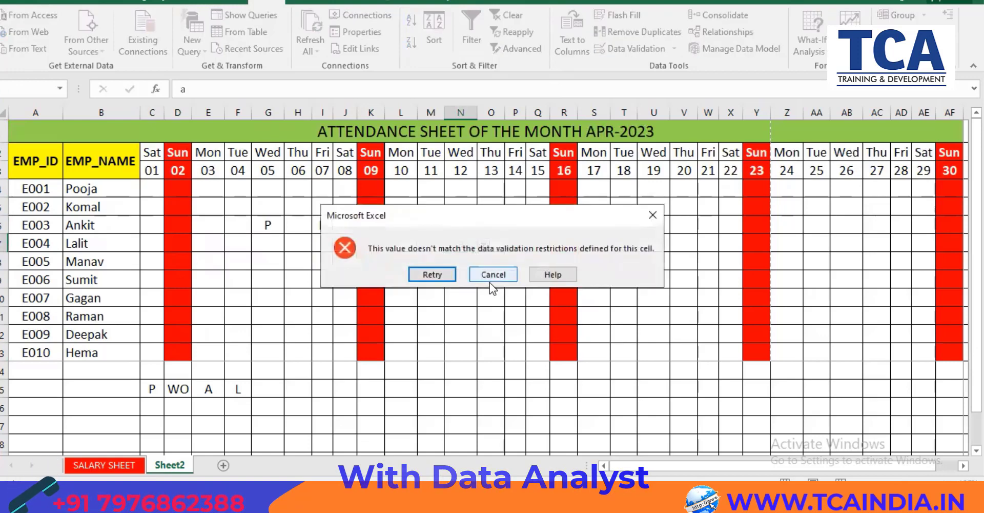
left_click(489, 276)
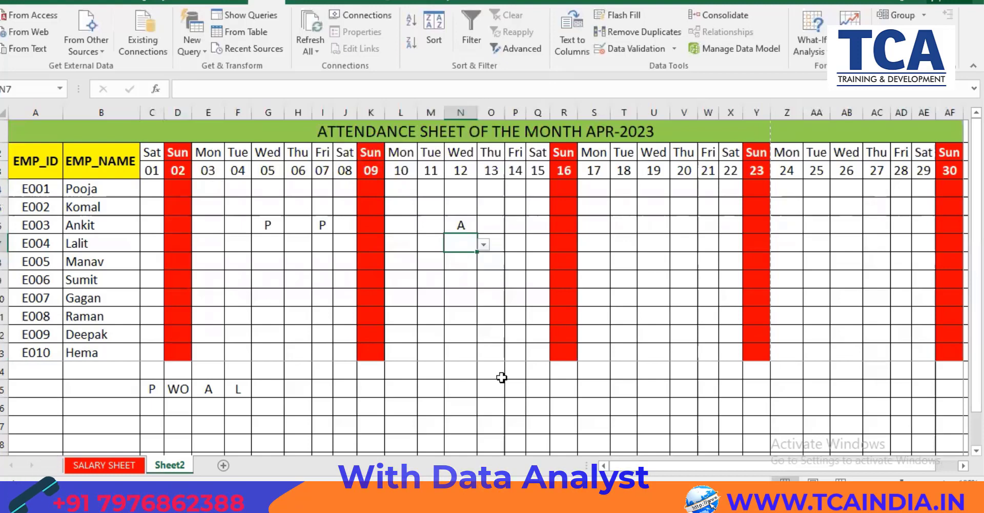
- Choose P for employee E001 in C4 and fill it down to C13 for all employees
left_click(149, 189)
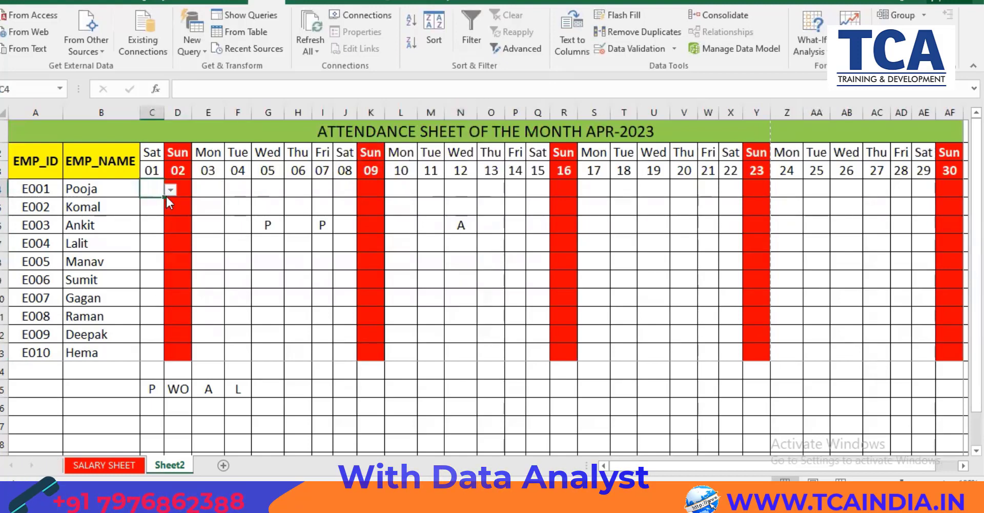
left_click(171, 190)
left_click(167, 201)
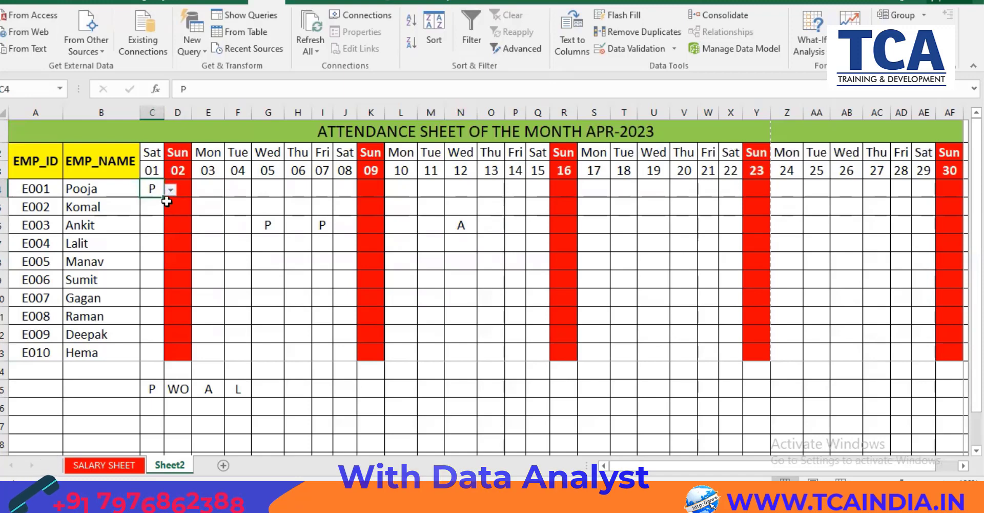
left_click_drag(165, 217, 151, 359)
- Choose P in E4 and fill it across and down through J13 for dates 03 to 08
left_click(210, 189)
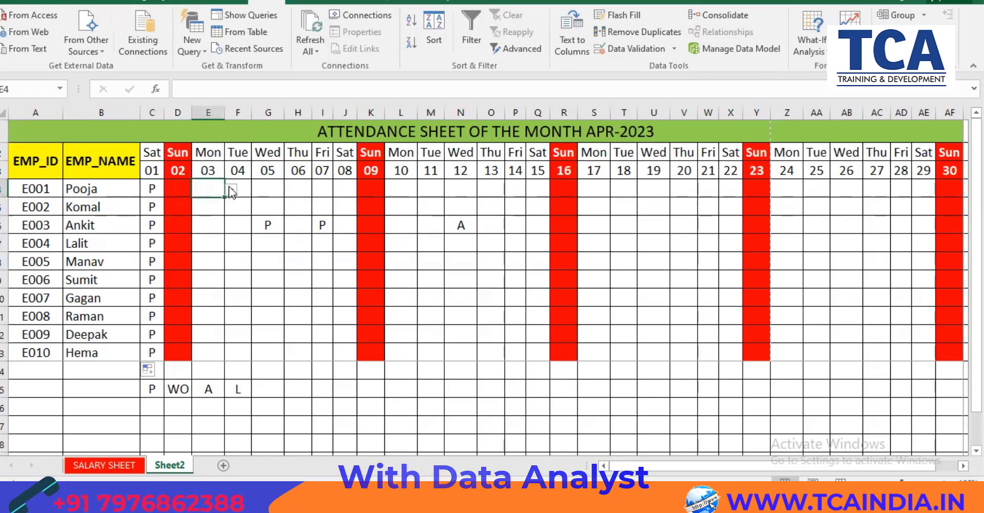
left_click(231, 189)
left_click(223, 200)
left_click_drag(223, 199, 346, 342)
- Change individual attendance codes: L for E004 on date 05, A for E002 on date 04, and A for E001 on date 06
left_click(269, 250)
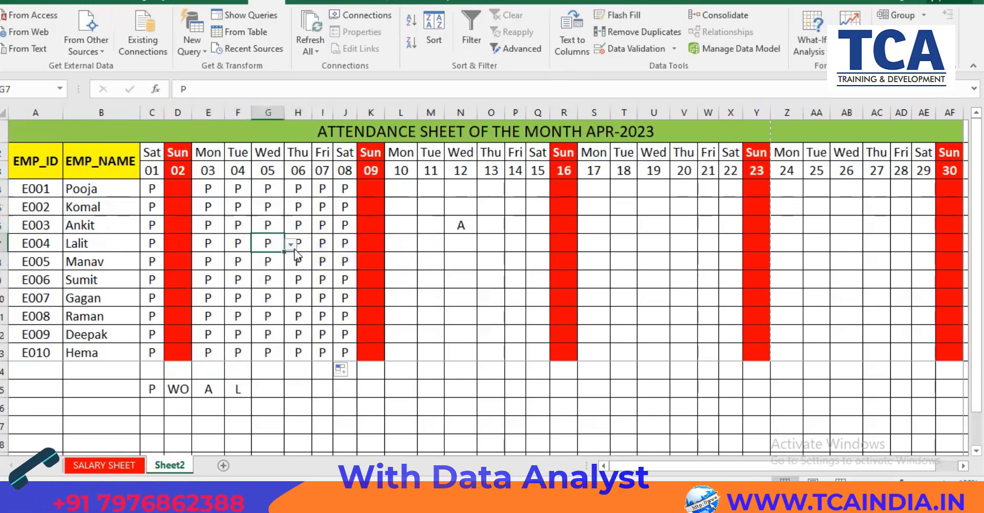
left_click(291, 245)
left_click(274, 277)
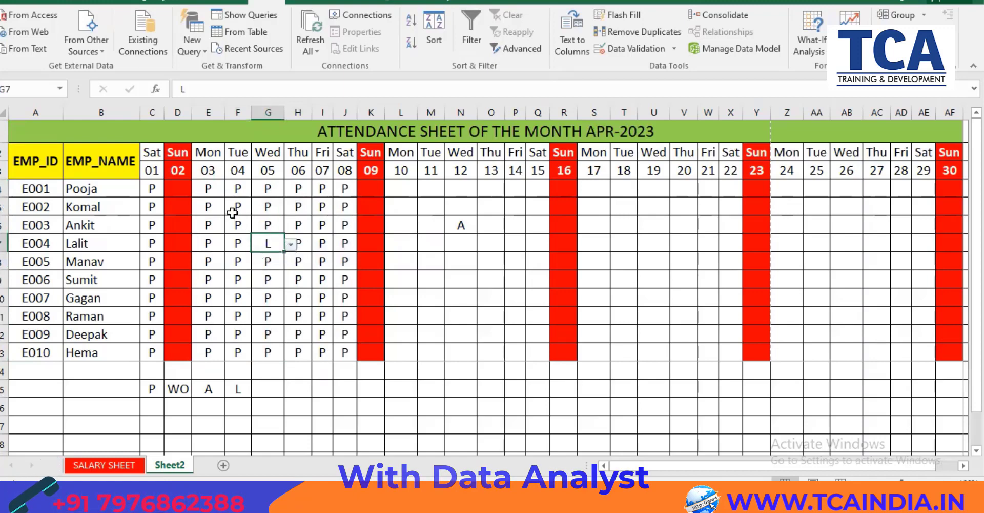
left_click(238, 206)
left_click(258, 208)
left_click(243, 231)
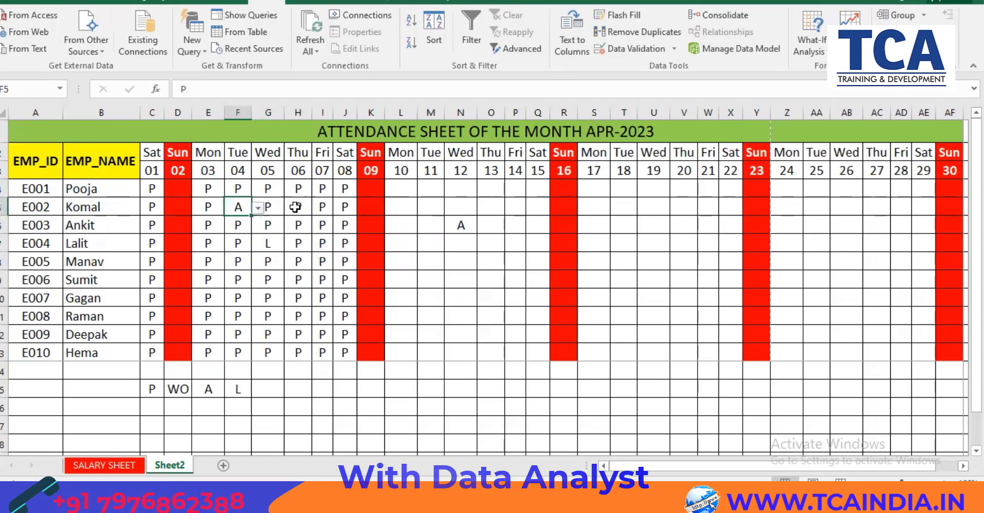
left_click(309, 191)
left_click(319, 190)
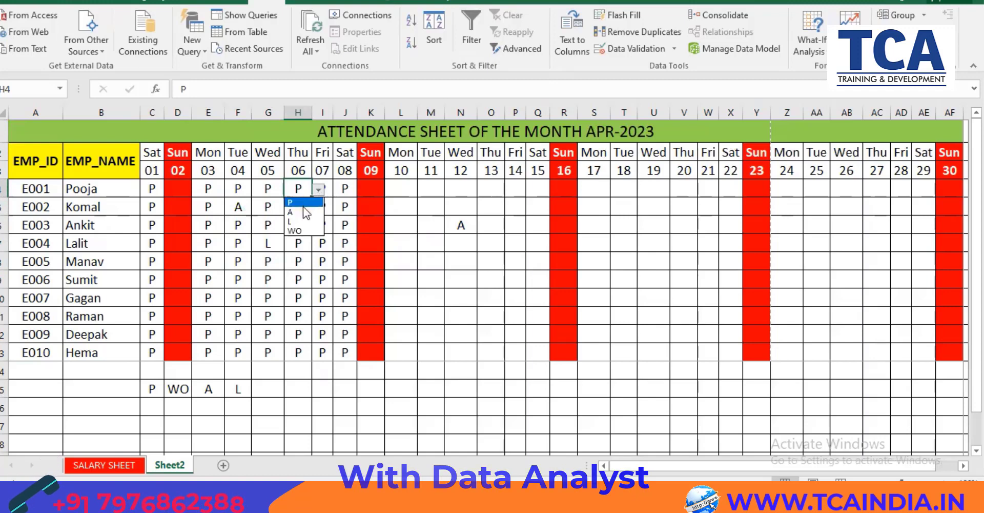
left_click(308, 212)
- Choose WO for employee E001 on Sunday 02 in D4 and fill it down to D13 for all employees
left_click(181, 189)
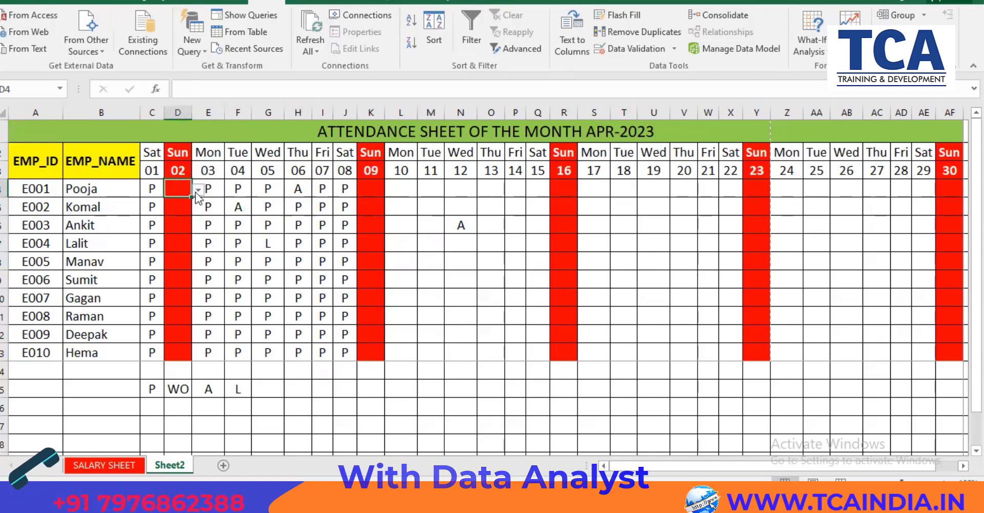
left_click(198, 190)
left_click(180, 230)
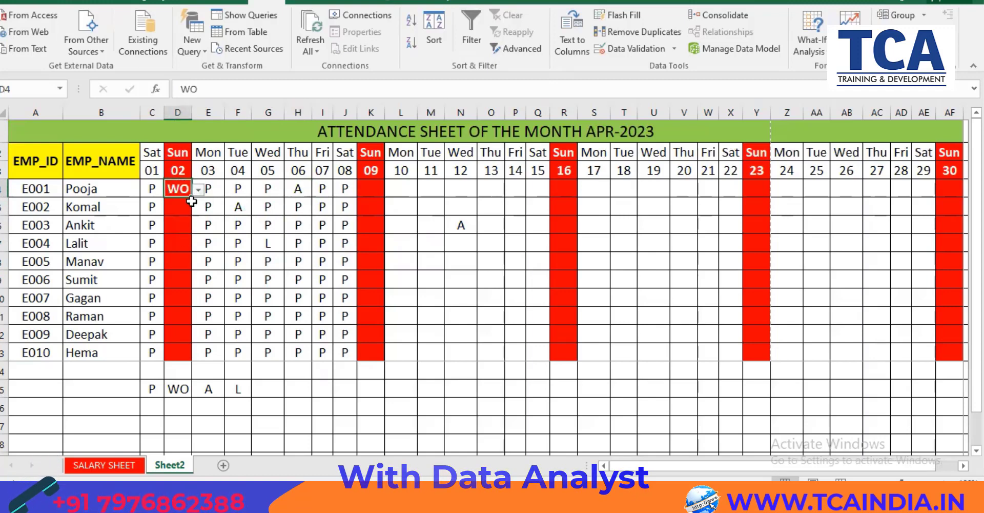
left_click_drag(191, 199, 188, 362)
- Copy the WO entries in D4:D13 to the Sunday 09 column starting at K4
key("ctrl+c")
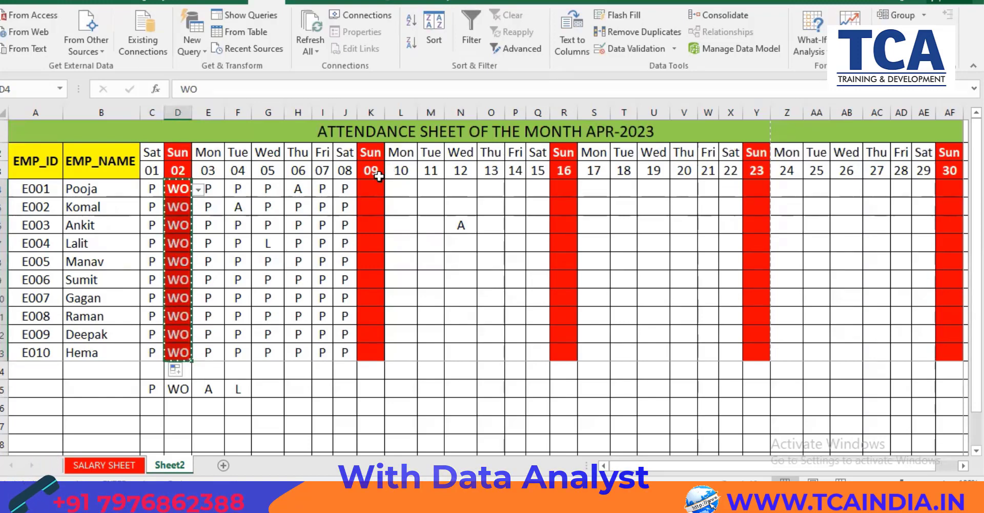
left_click(373, 188)
key("ctrl+c")
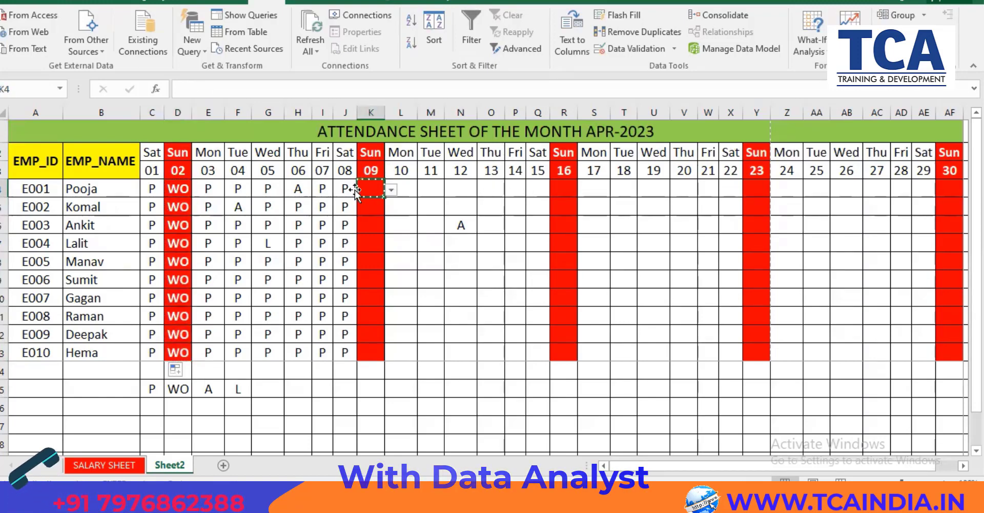
left_click_drag(182, 189, 177, 350)
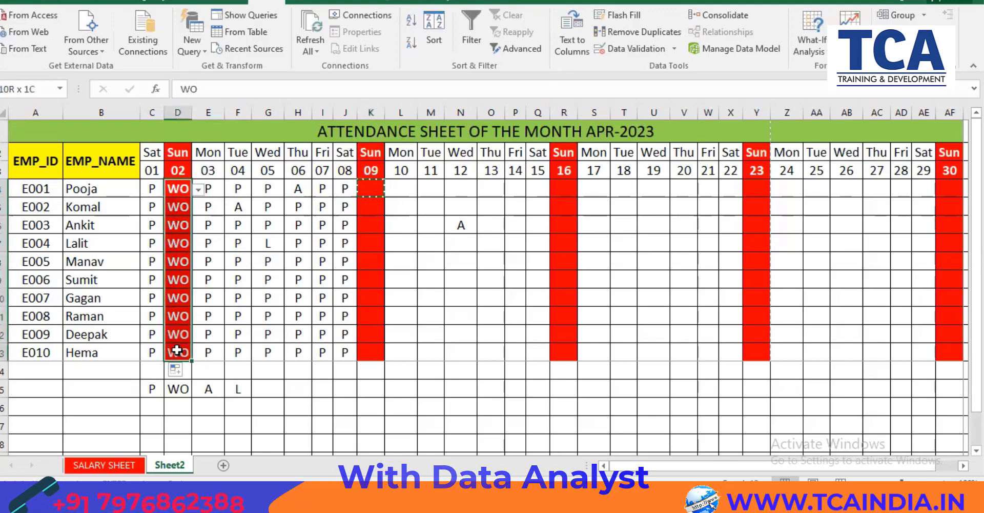
key("ctrl+c")
left_click(370, 188)
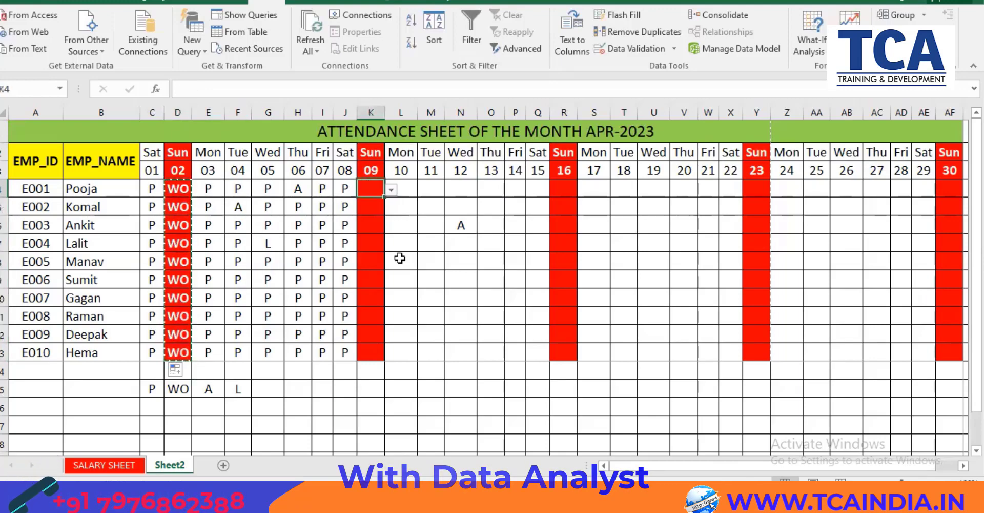
key("ctrl+v")
- Paste the copied WO entries into the Sunday 16, 23 and 30 columns from row 4 and autofit column AF
left_click(566, 187)
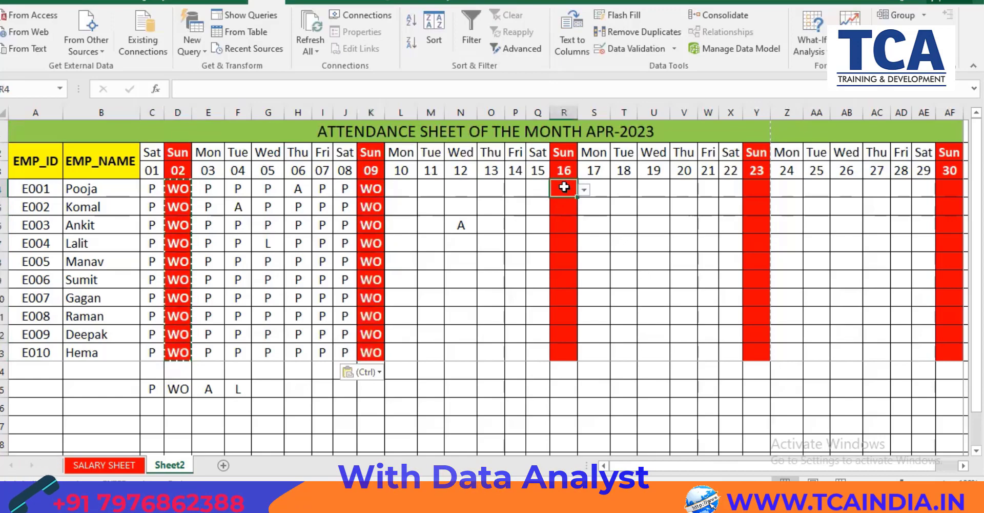
key("ctrl+v")
left_click(762, 187)
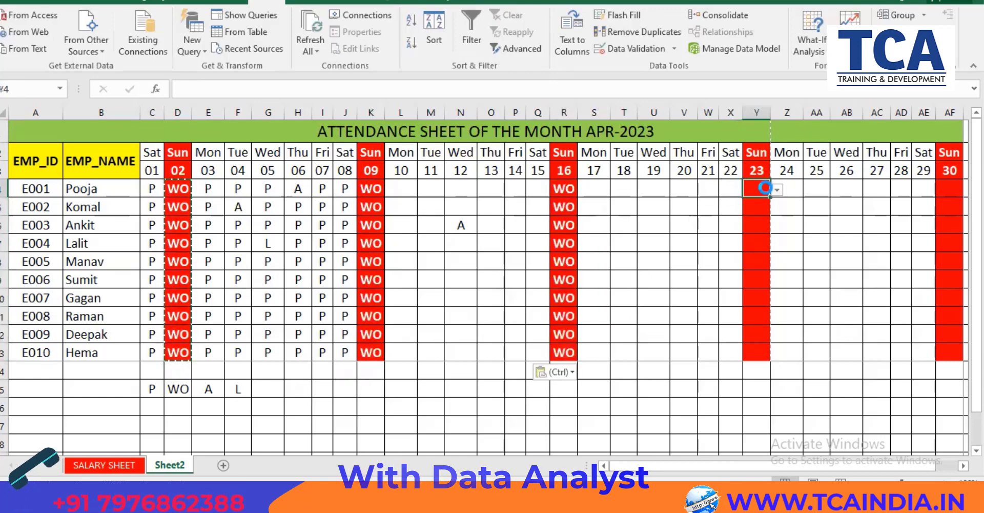
key("ctrl+v")
left_click_drag(700, 466, 756, 465)
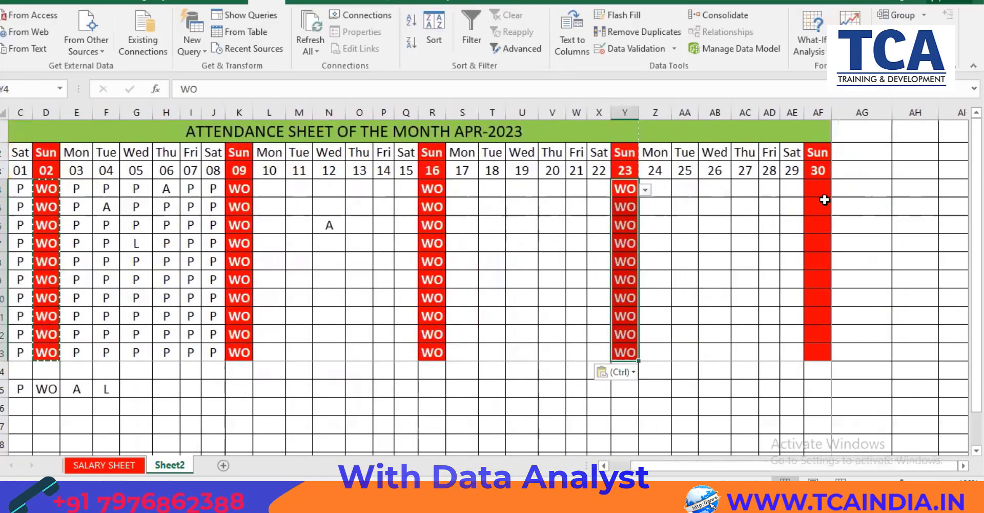
left_click(820, 191)
key("ctrl+v")
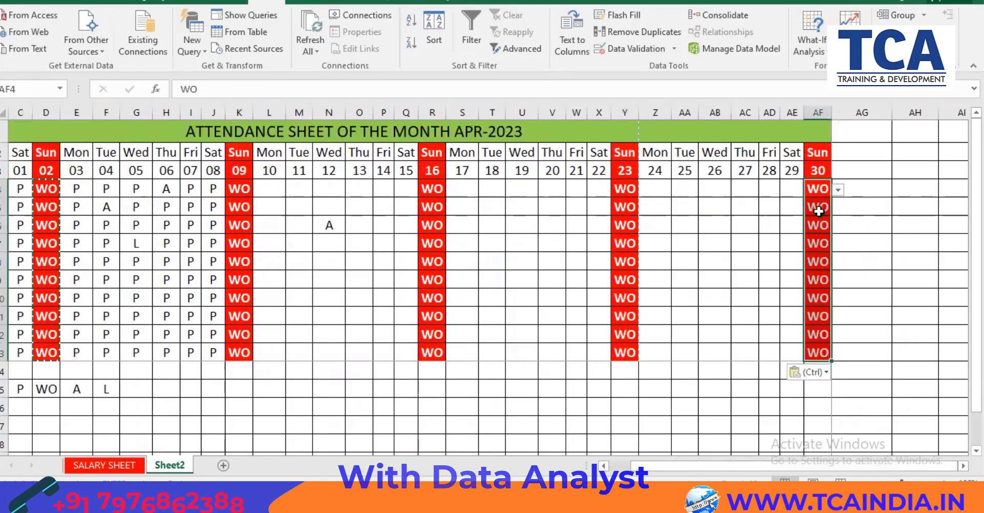
double_click(832, 113)
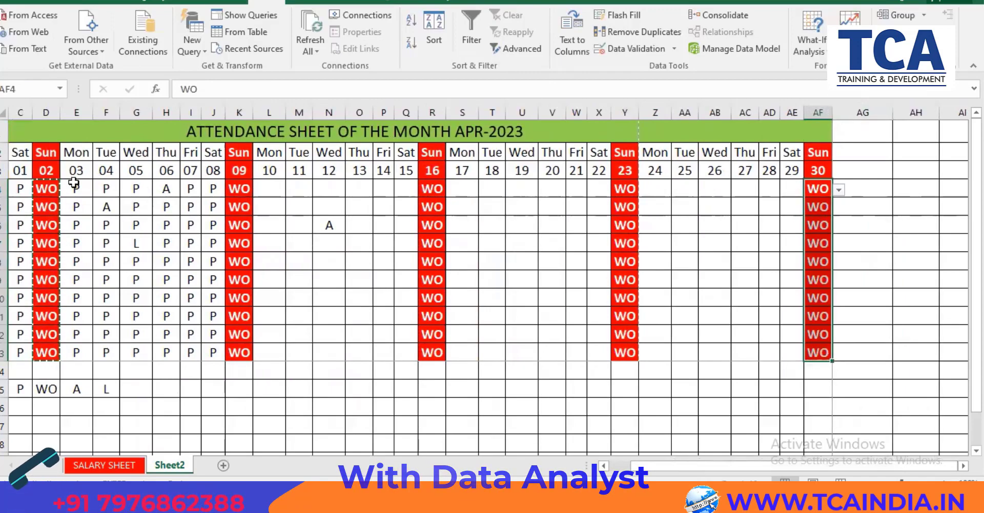
- Copy the attendance codes of dates 03 to 08 (E4:J13) to the weeks starting on dates 10, 17 and 24
left_click_drag(76, 189, 136, 224)
left_click_drag(163, 267, 211, 352)
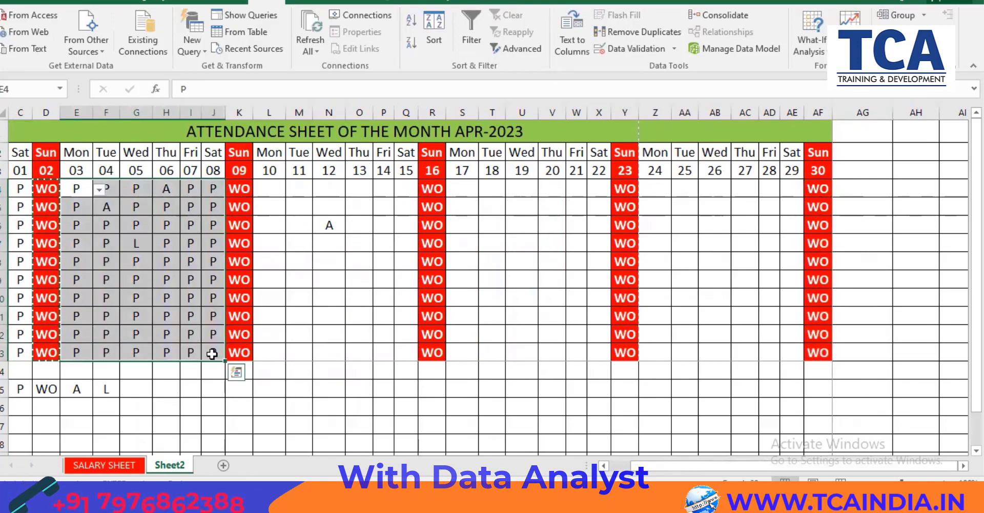
key("ctrl+c")
left_click(273, 193)
key("ctrl+v")
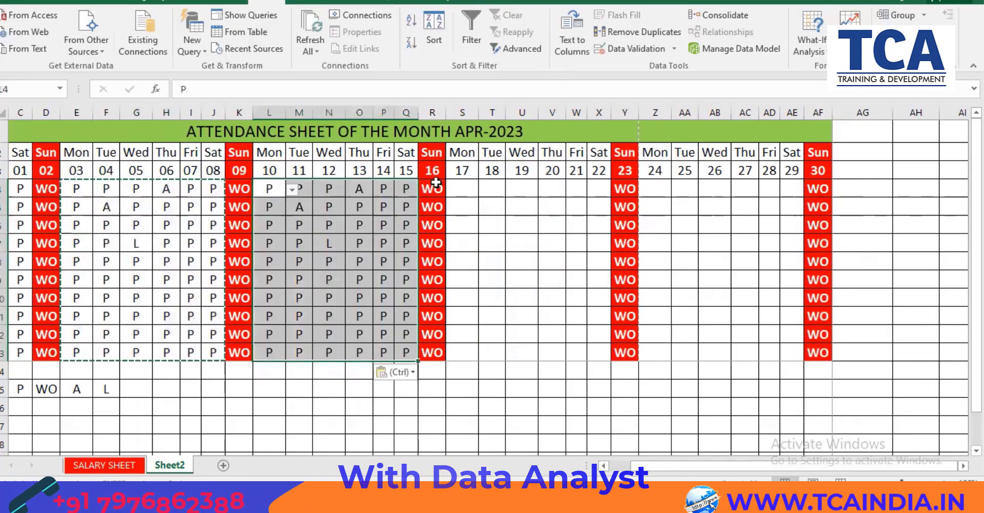
left_click(454, 185)
key("ctrl+v")
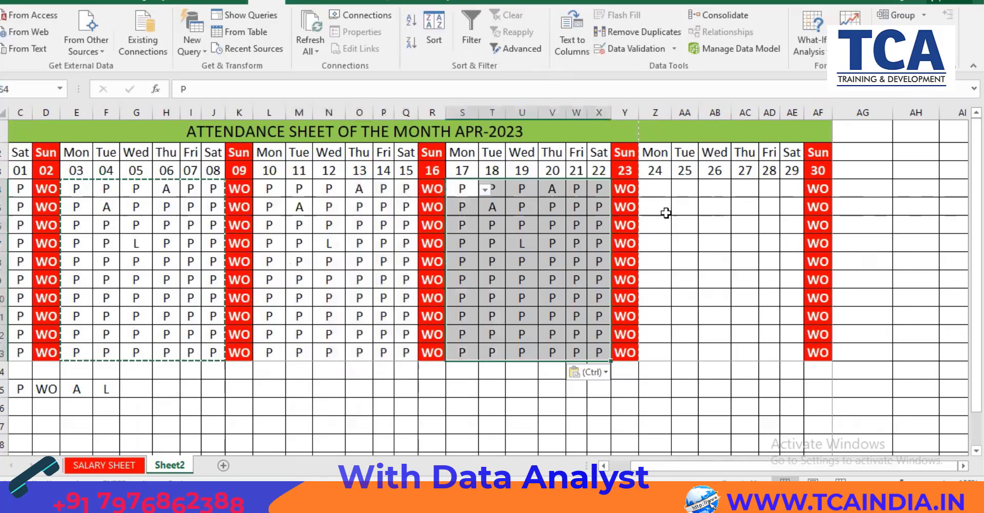
left_click(657, 188)
key("ctrl+v")
- Enter A for E007 on dates 17 and 14, E002 on date 26, E003 on date 17, and E010 on date 12
left_click(463, 298)
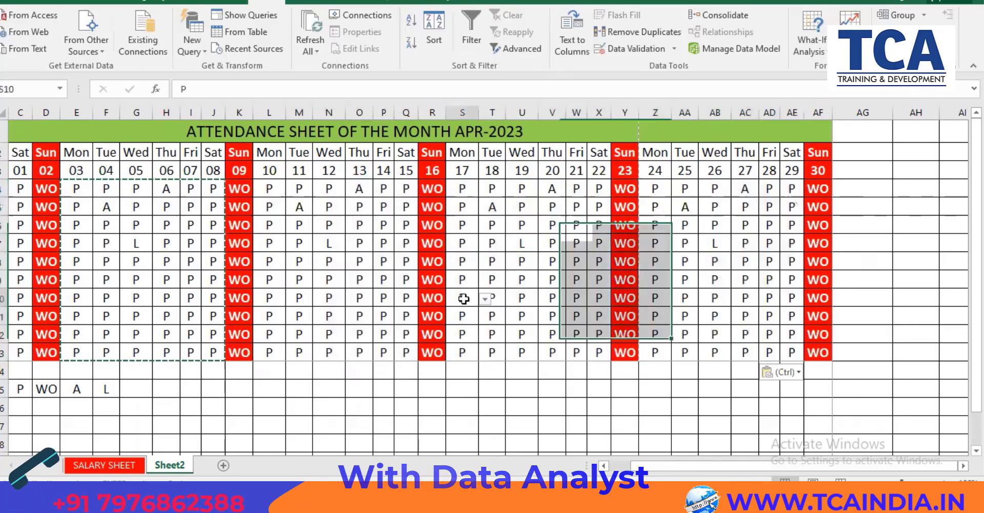
type("a")
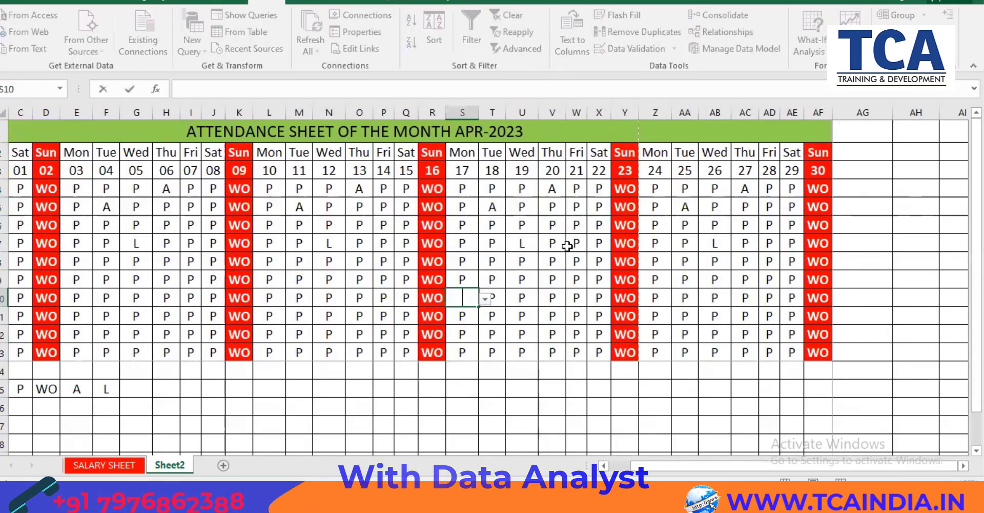
left_click(727, 208)
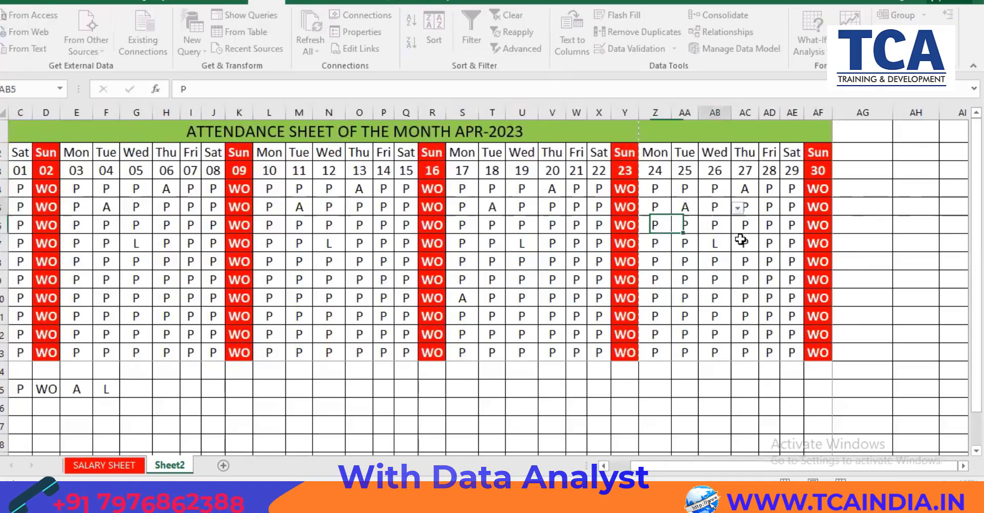
type("A")
left_click(462, 225)
type("a")
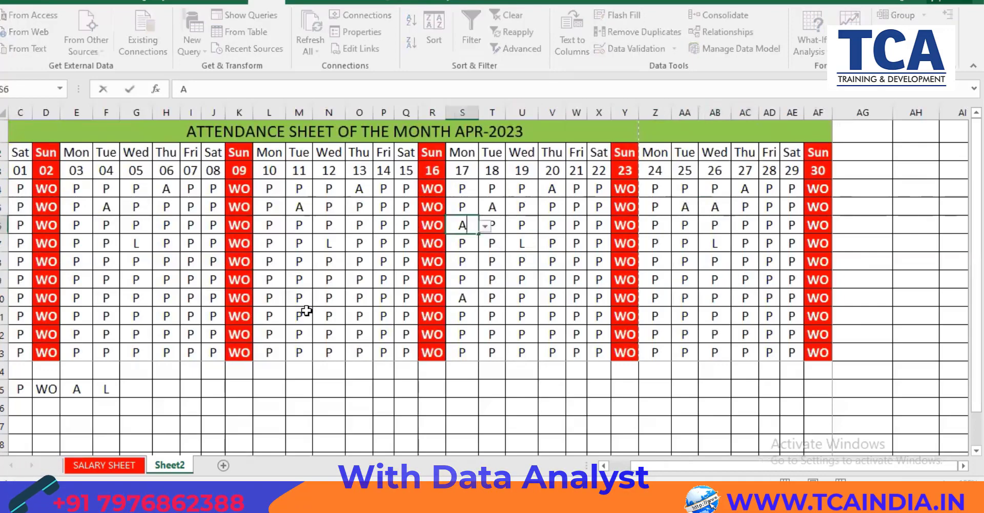
left_click(299, 315)
left_click(320, 352)
type("a")
left_click(384, 300)
type("a")
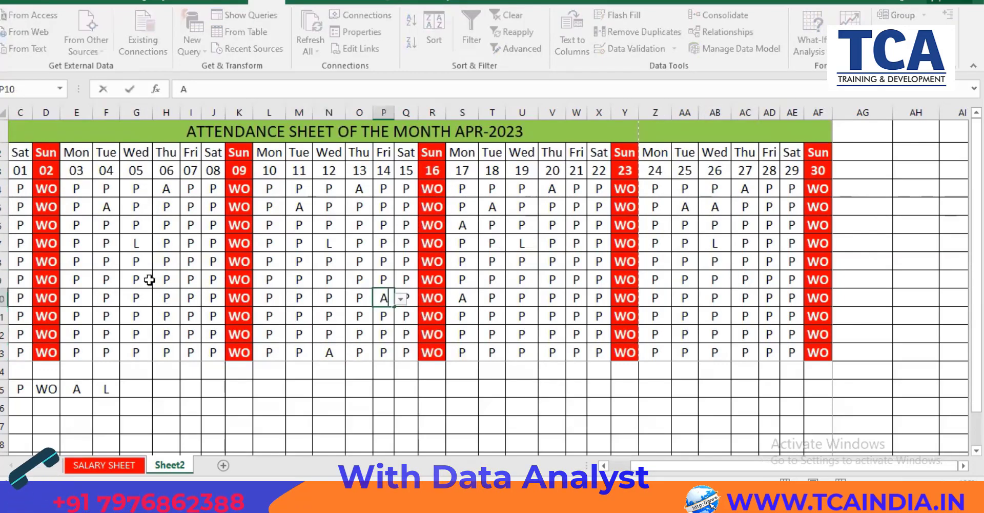
- Enter L for E006 on date 05, E009 on date 04, E003 on date 13, and E008 on dates 19 and 27
left_click(149, 279)
type("l")
left_click(106, 334)
type("l")
left_click(359, 224)
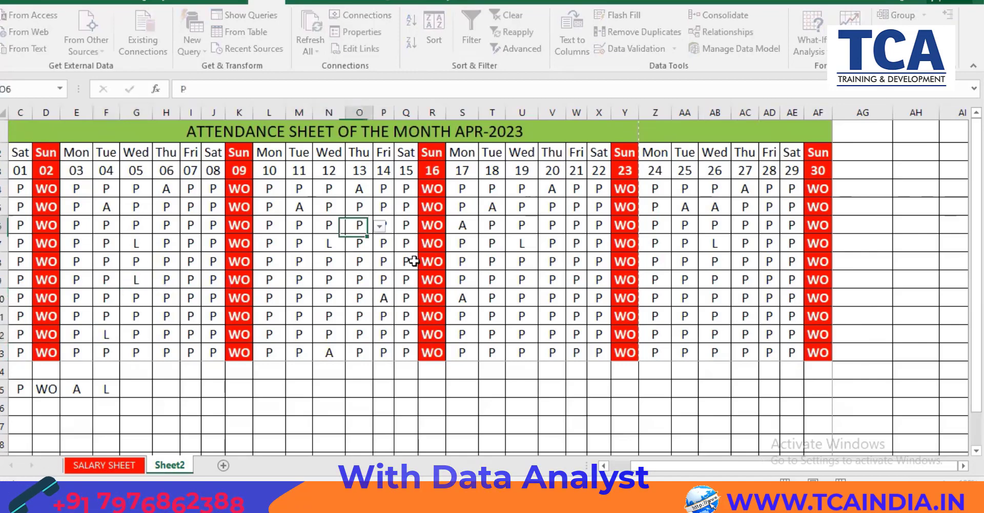
type("l")
left_click(509, 316)
type("l")
left_click(743, 317)
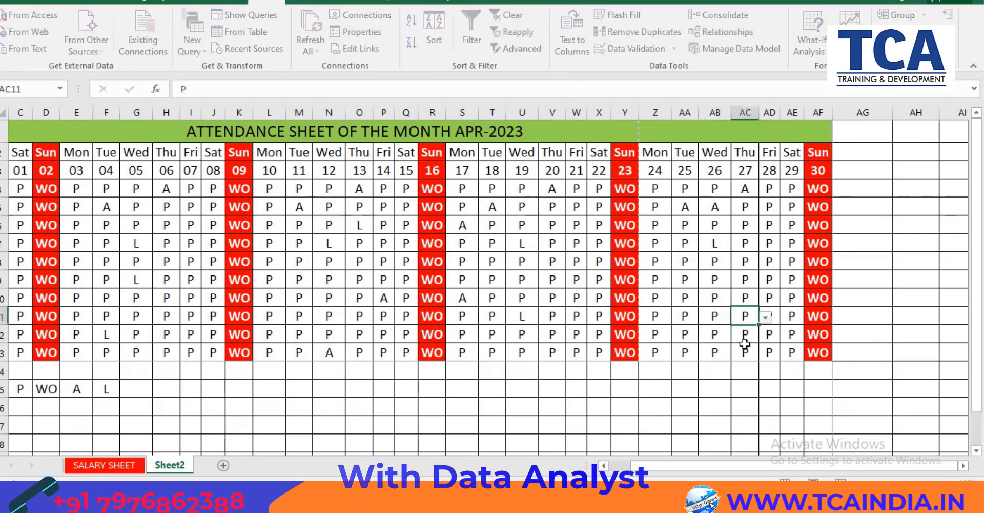
left_click(882, 290)
left_click_drag(807, 467, 543, 477)
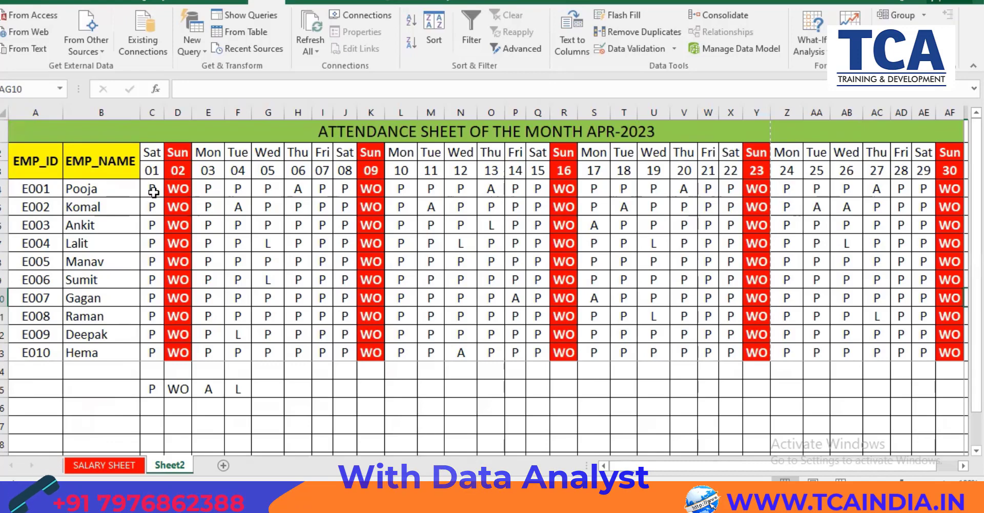
- Fill the legend cells below the P and WO codes, C16 with green and D16 with red
left_click(150, 406)
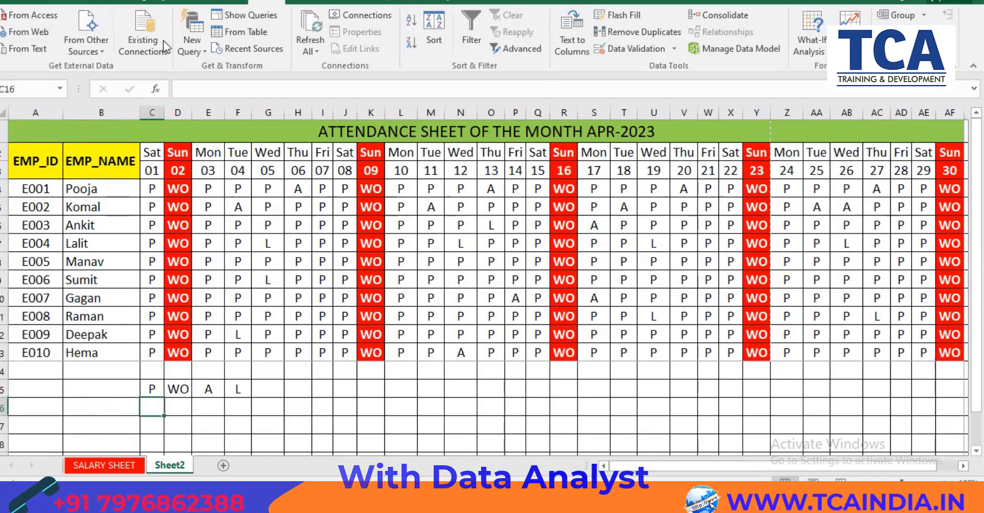
left_click(55, 3)
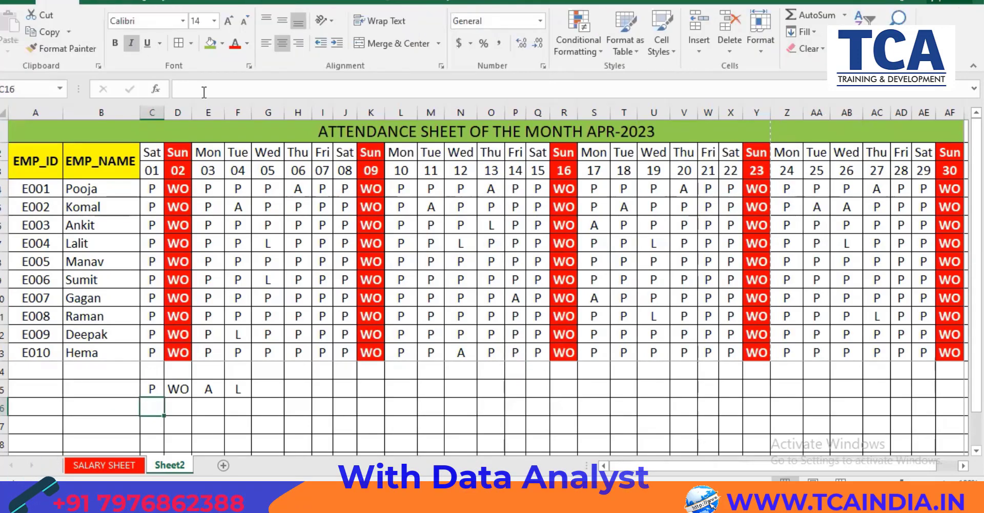
left_click(207, 45)
left_click(178, 406)
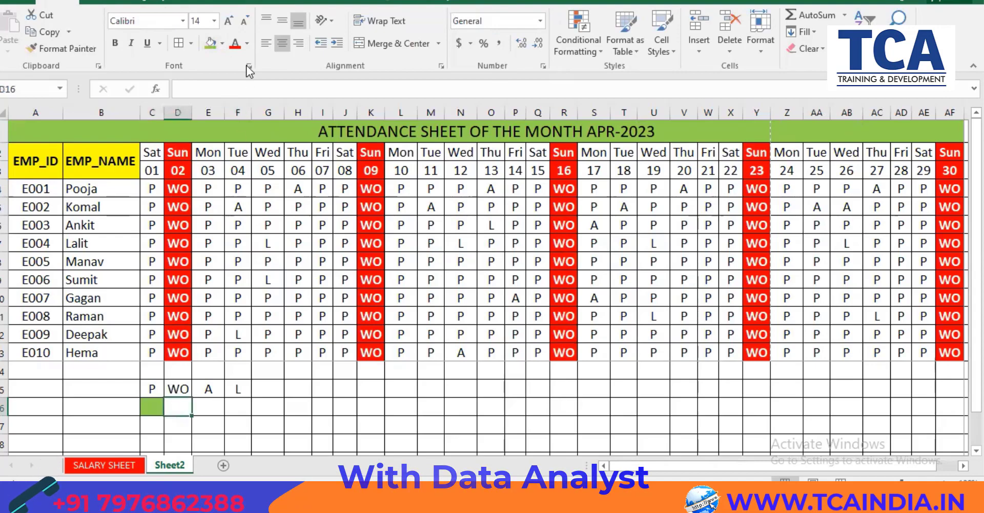
left_click(221, 46)
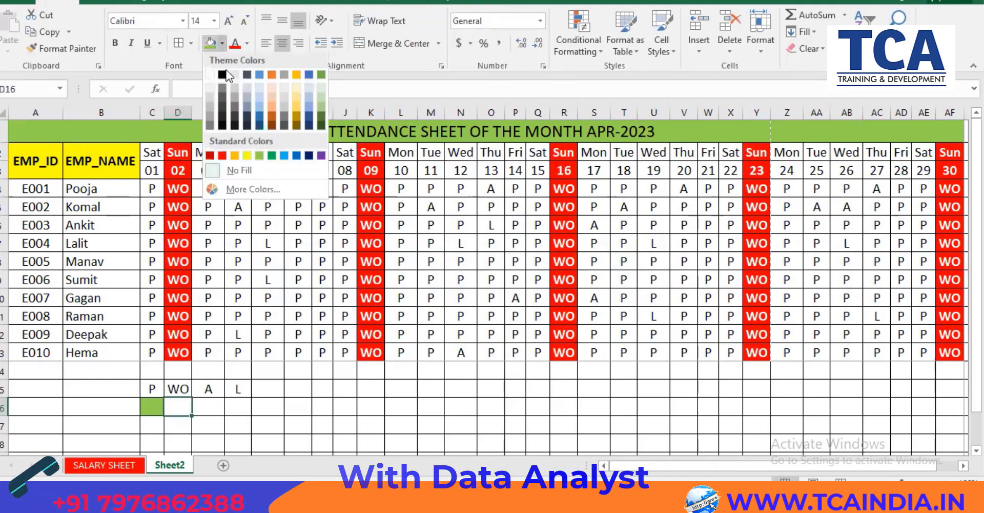
left_click(224, 160)
- Fill the legend cells below the A and L codes, E16 with orange and F16 with light blue
left_click(201, 406)
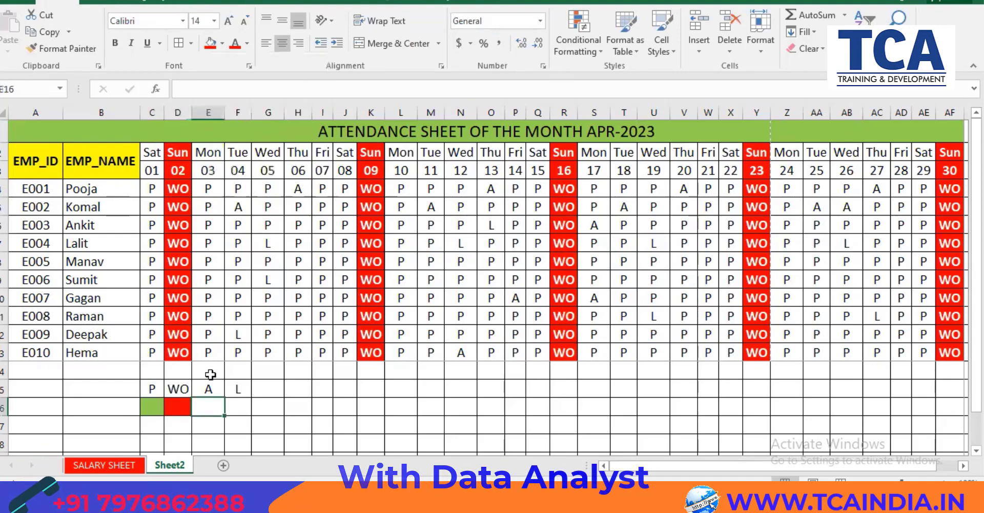
left_click(221, 48)
left_click(234, 157)
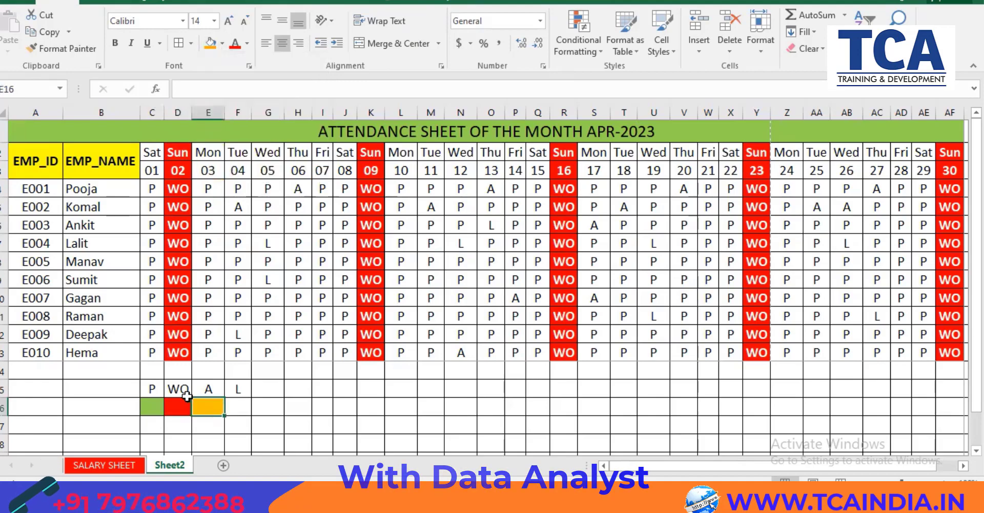
left_click(230, 412)
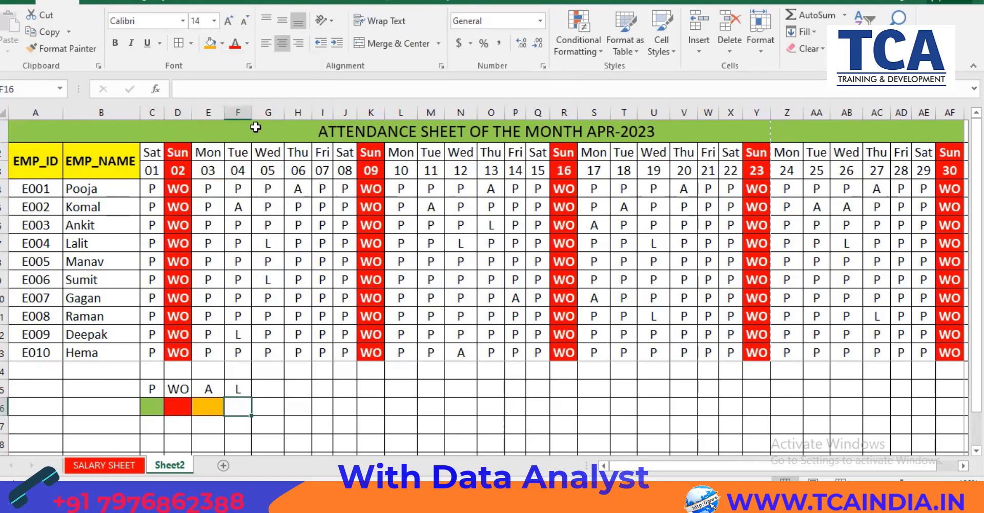
left_click(221, 47)
left_click(284, 157)
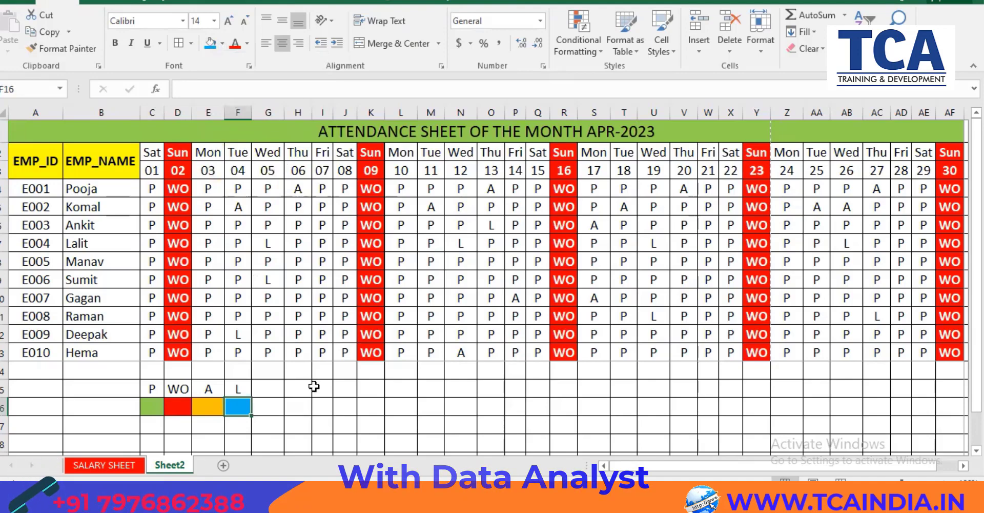
- Start a conditional formatting rule on attendance cells C4:AF13 for cells with specific text containing P
left_click_drag(151, 189, 809, 350)
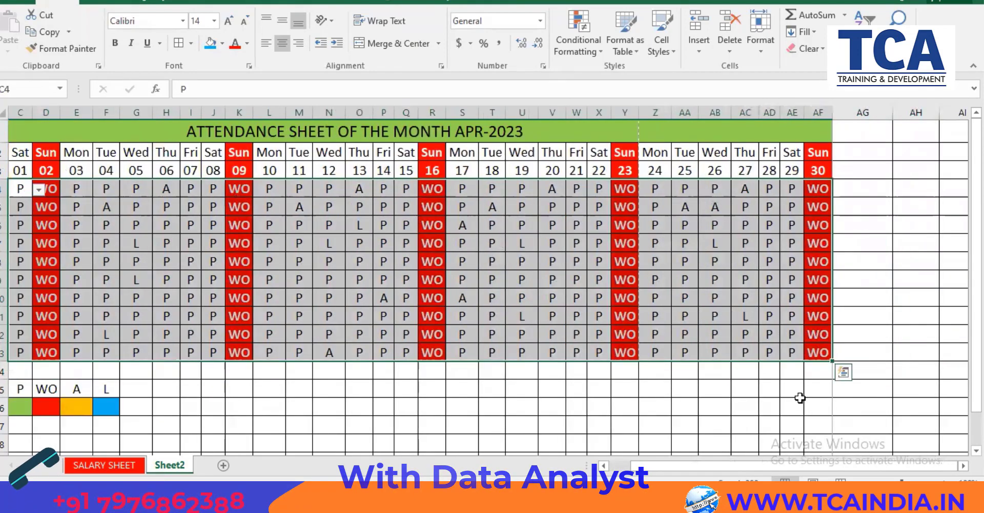
left_click(585, 52)
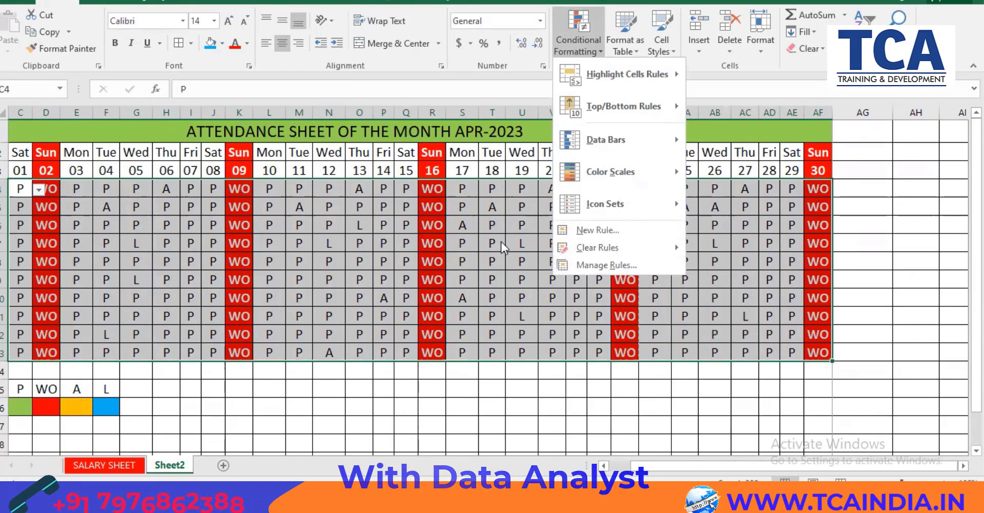
left_click(603, 267)
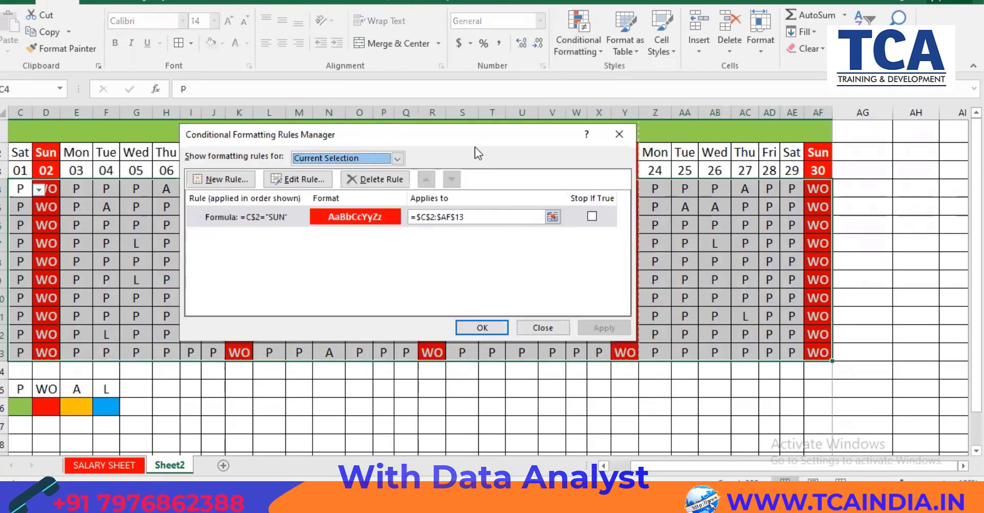
left_click_drag(479, 128, 729, 66)
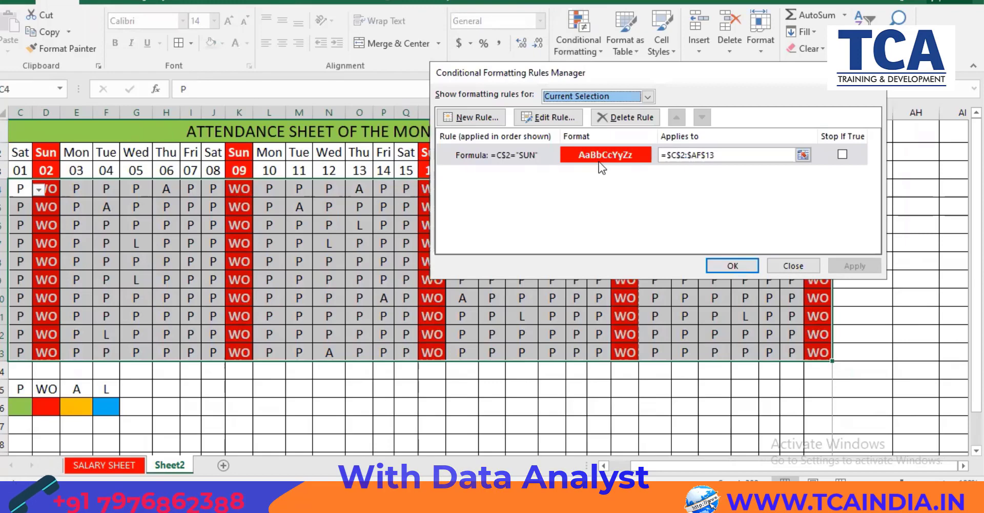
left_click(473, 122)
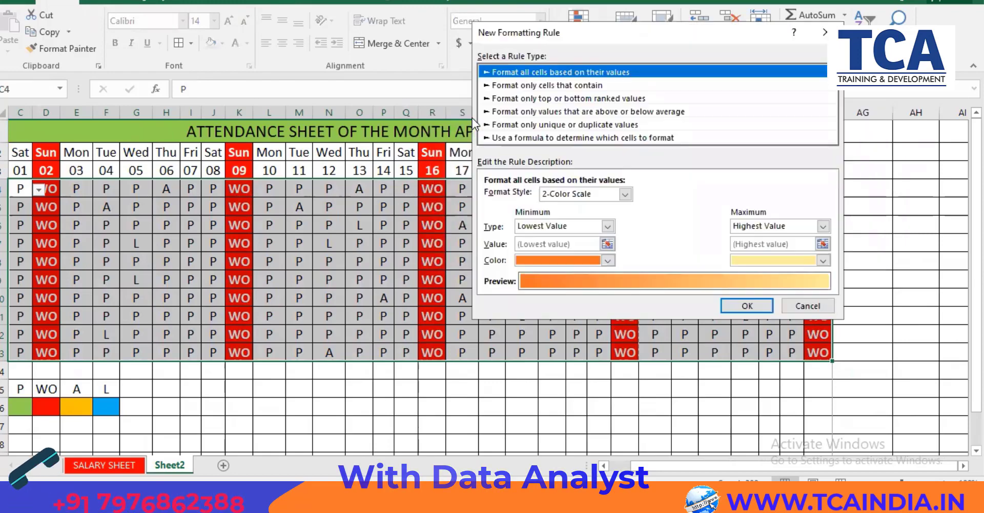
left_click(552, 86)
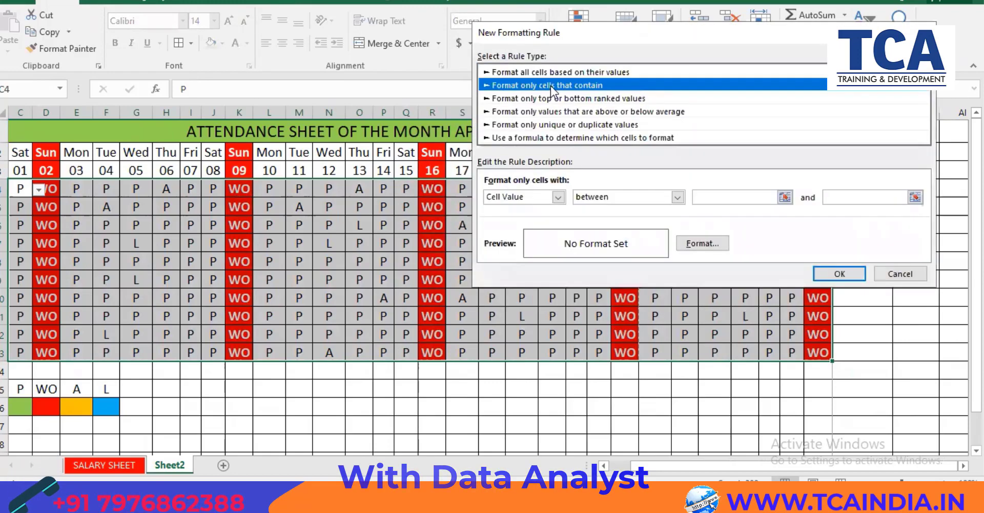
left_click(558, 197)
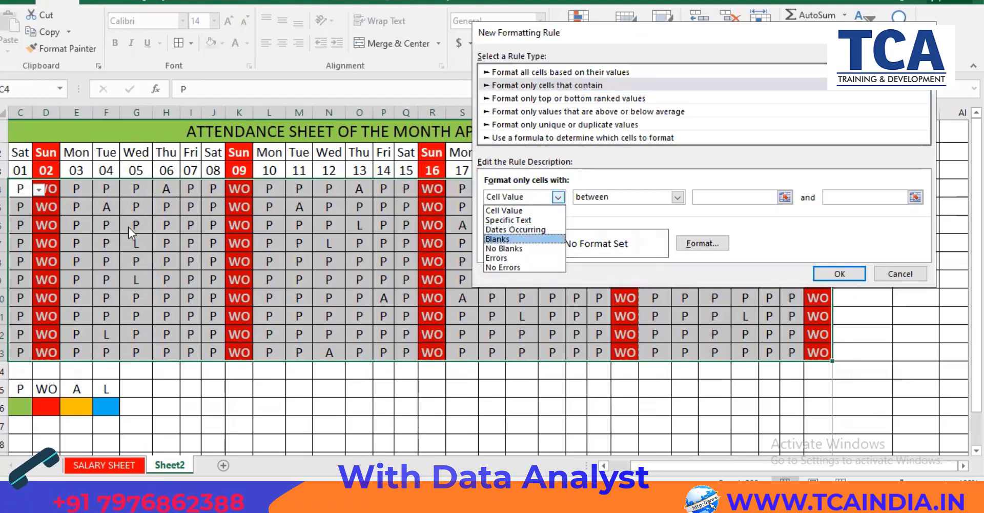
left_click(528, 221)
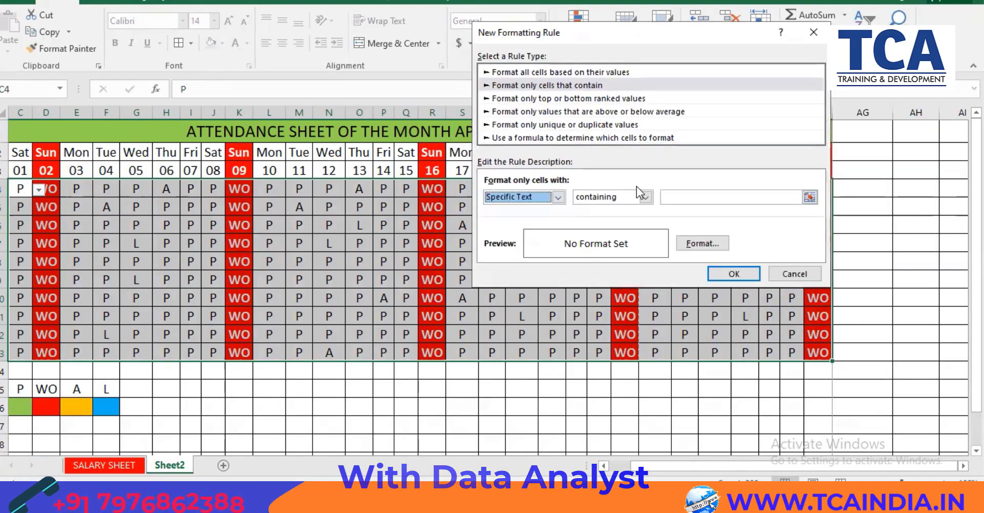
left_click(672, 197)
type("P")
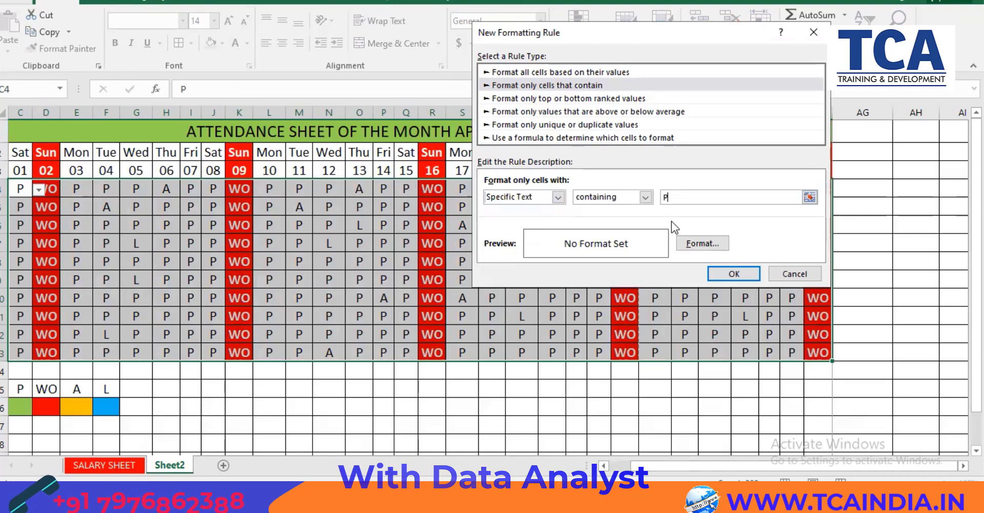
- Give the P rule a light green standard fill and add it to the rules list
left_click(702, 243)
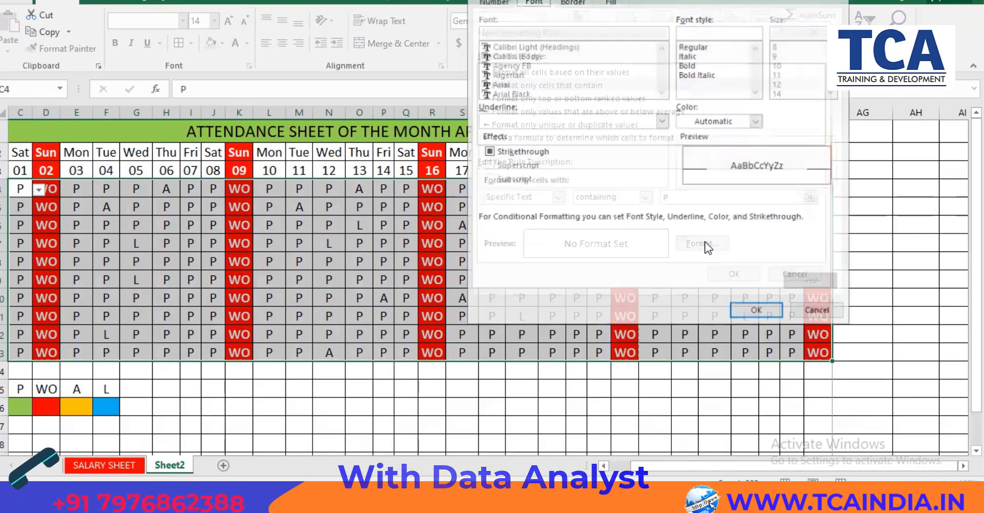
left_click(612, 2)
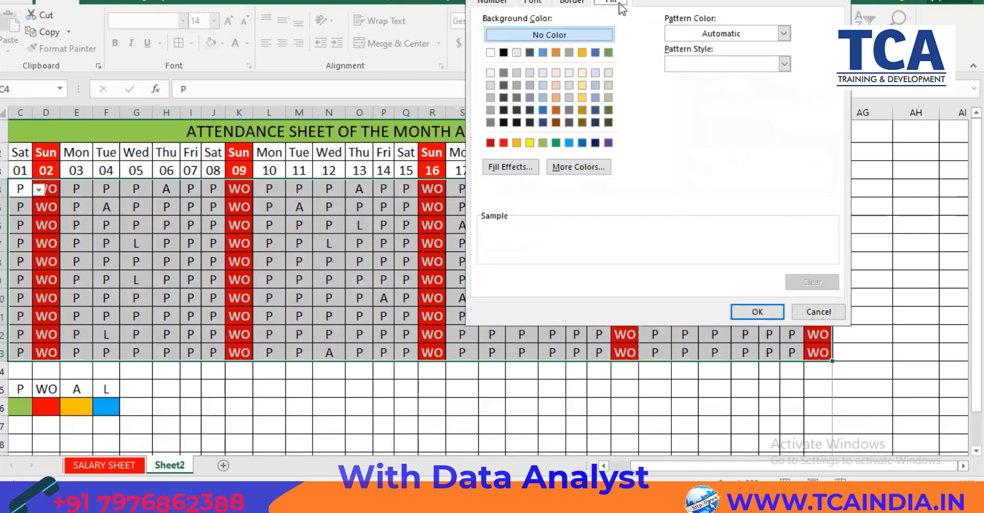
left_click(542, 142)
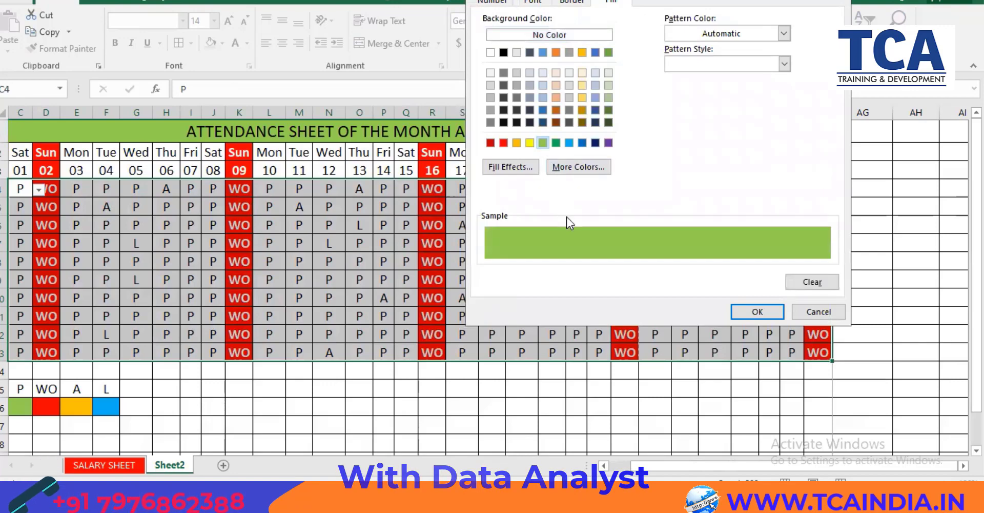
left_click(764, 307)
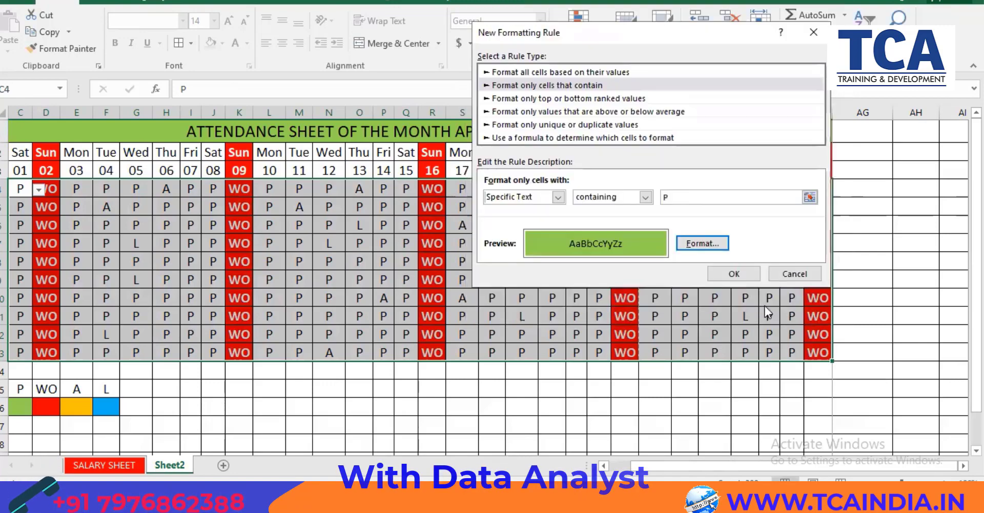
left_click(734, 273)
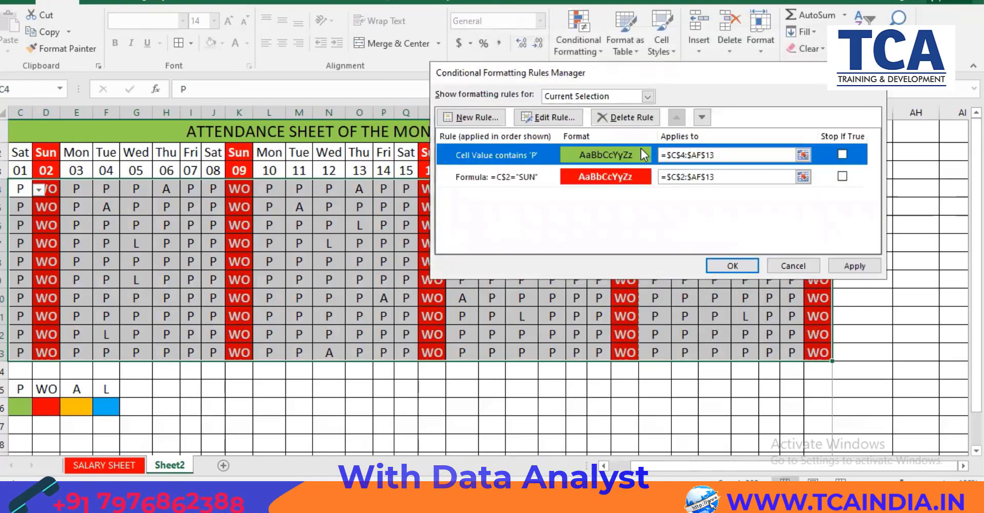
- Edit the P rule's format so that its font style is bold
left_click(533, 117)
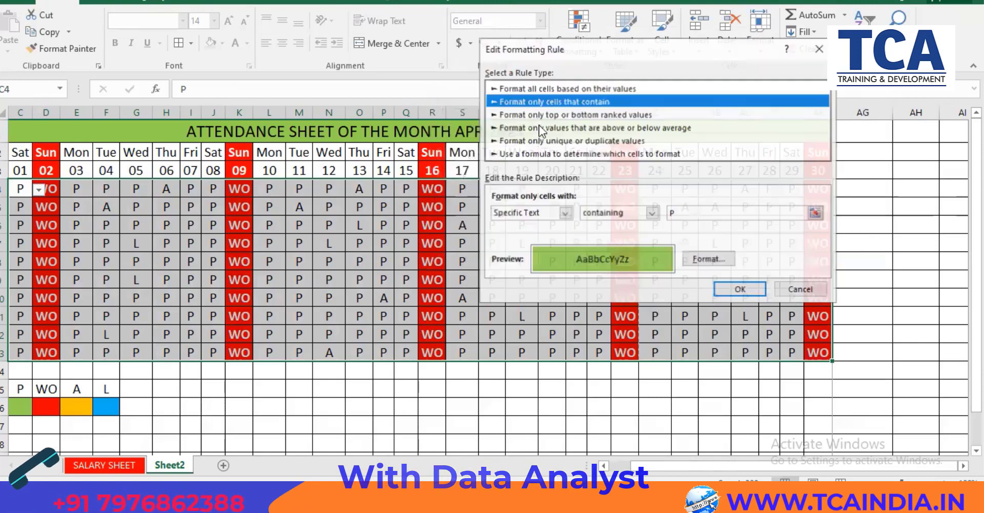
left_click(709, 259)
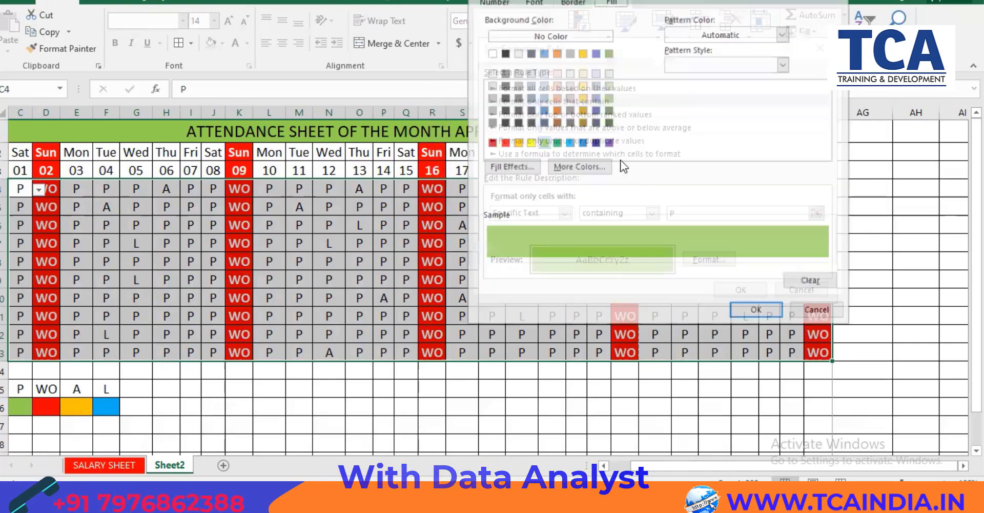
left_click(533, 1)
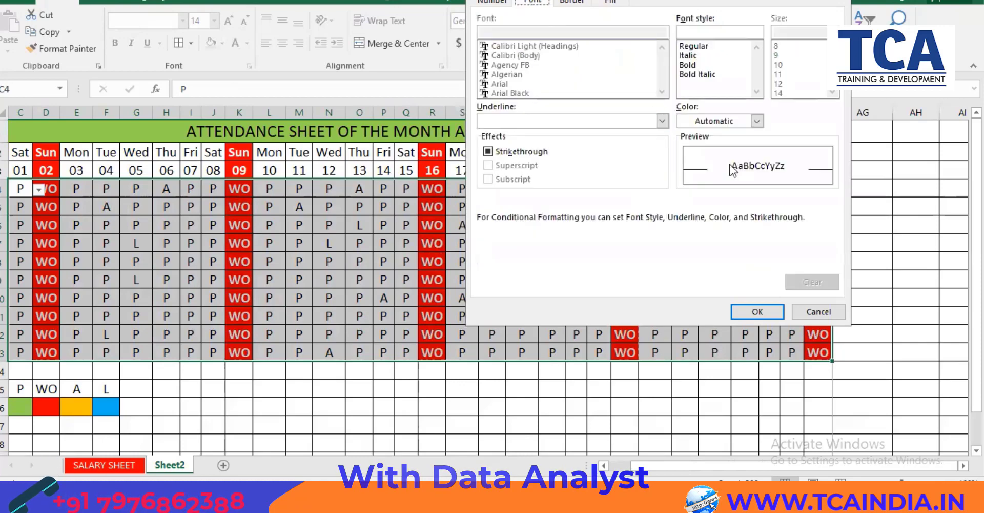
left_click(756, 121)
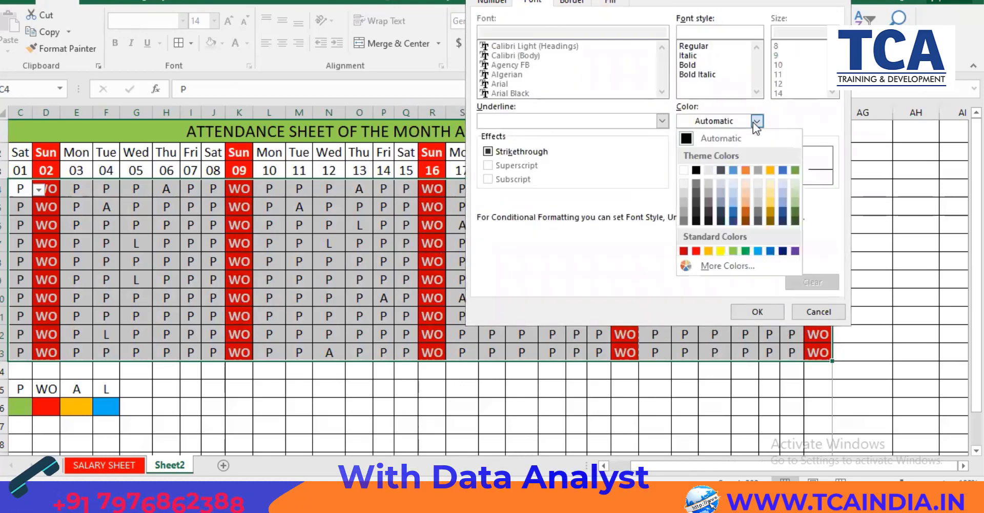
left_click(690, 65)
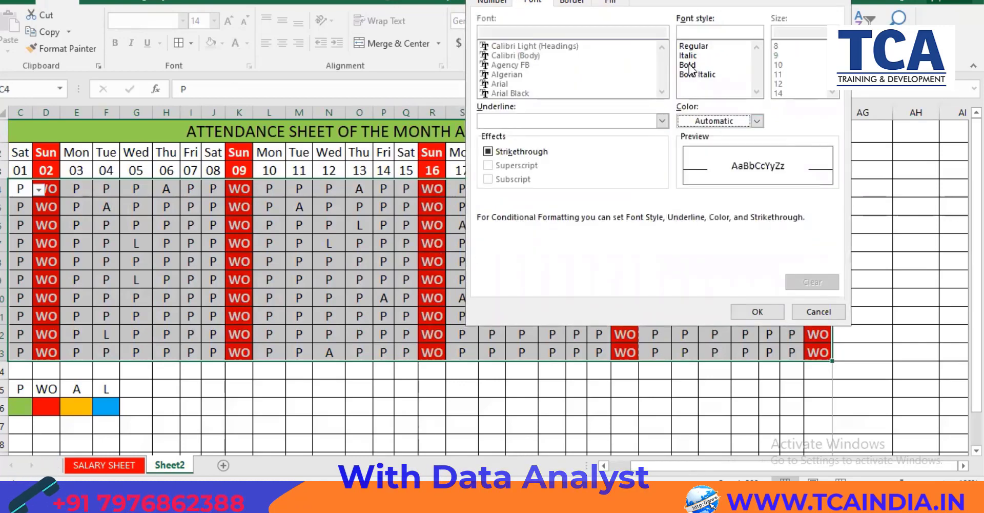
left_click(758, 311)
left_click(746, 289)
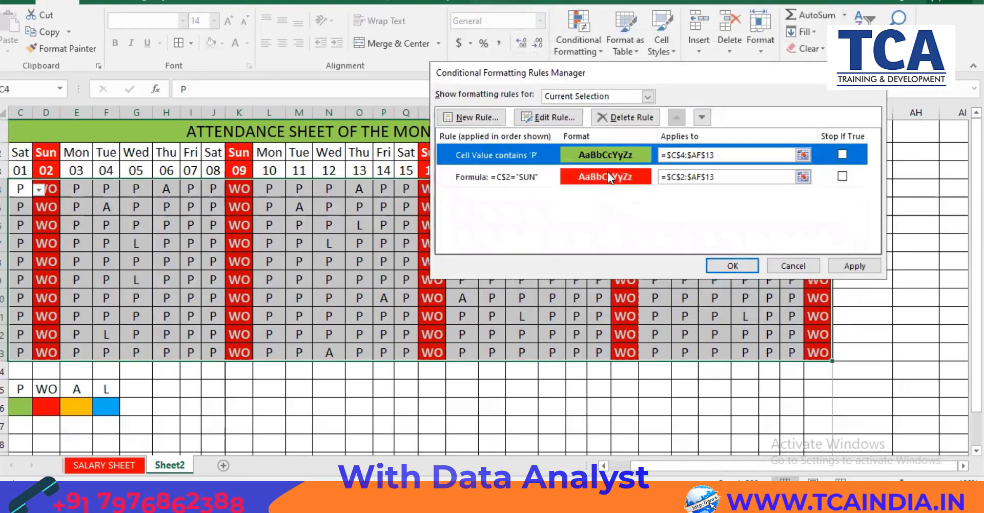
- Start another rule for the same attendance cells, formatting only cells with specific text containing A
left_click(482, 118)
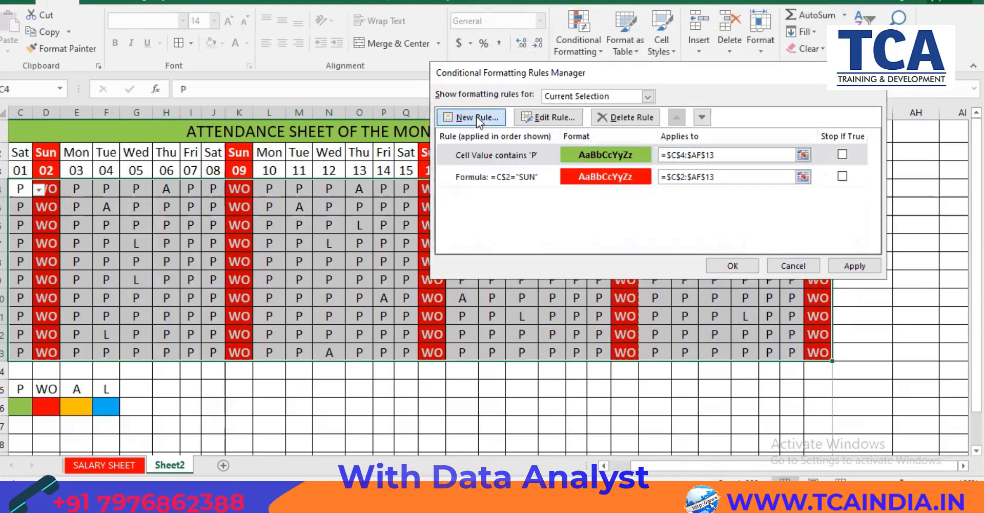
left_click(542, 86)
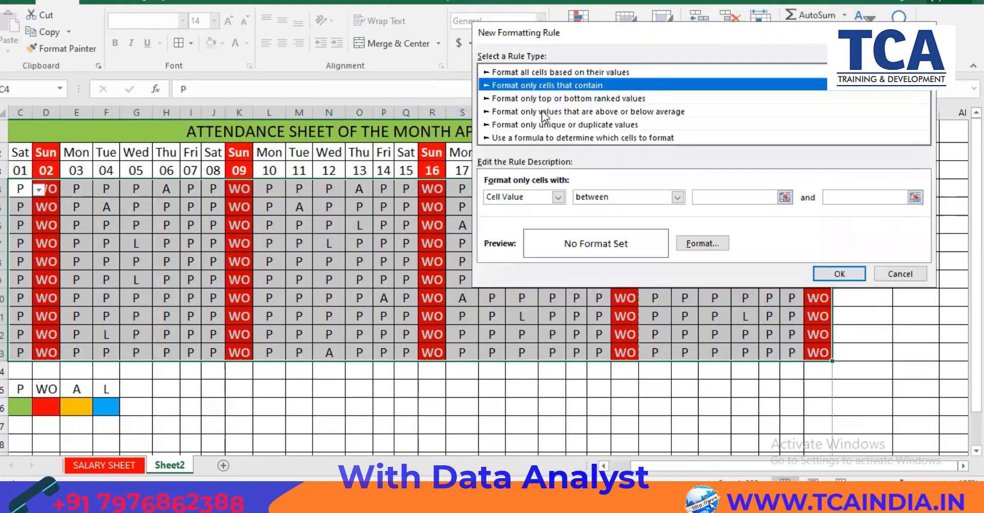
left_click(558, 196)
left_click(510, 220)
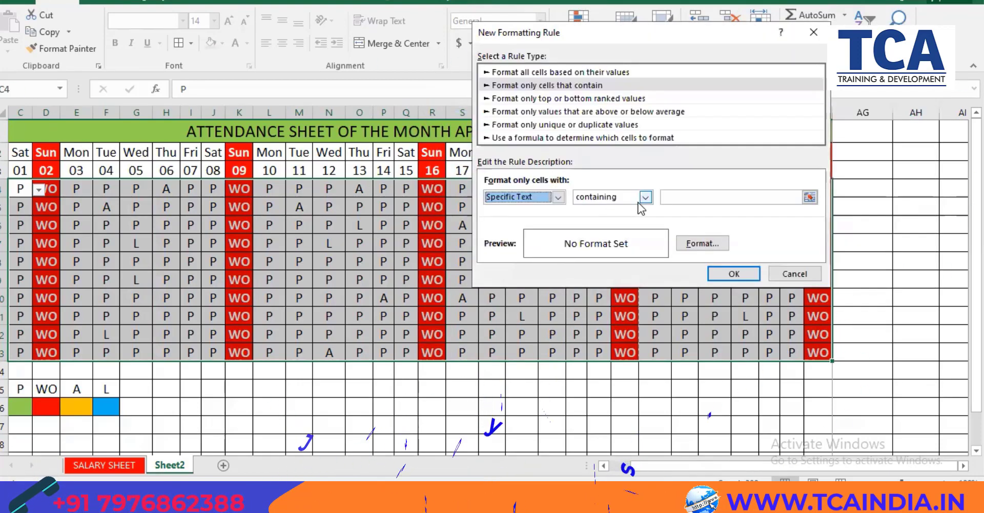
left_click(683, 197)
type("A")
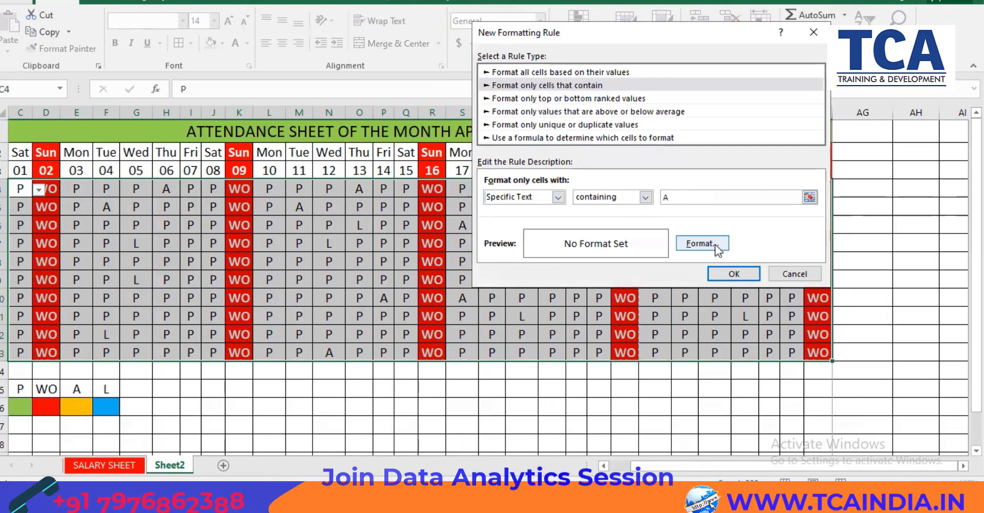
- Format the A rule with an orange fill and bold font, and add it to the rules list
left_click(699, 243)
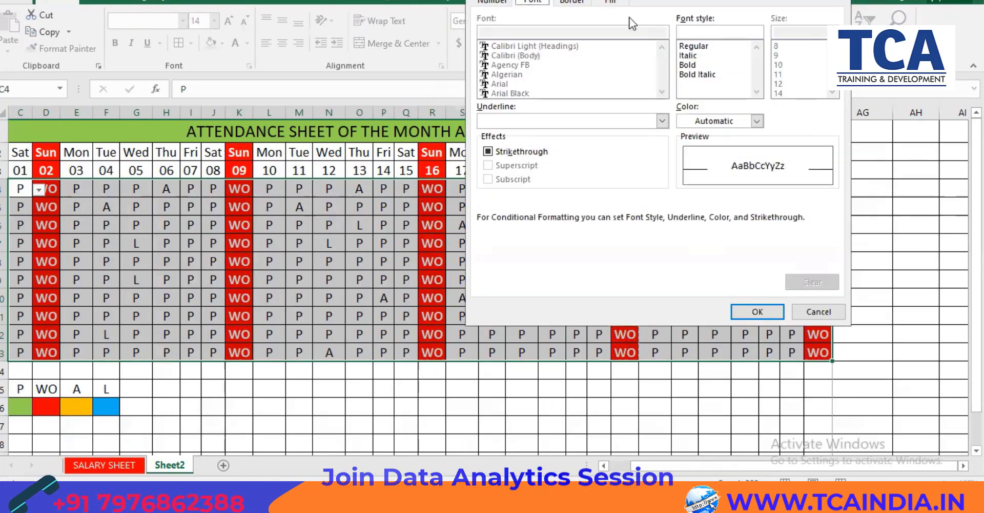
left_click(611, 1)
left_click(517, 143)
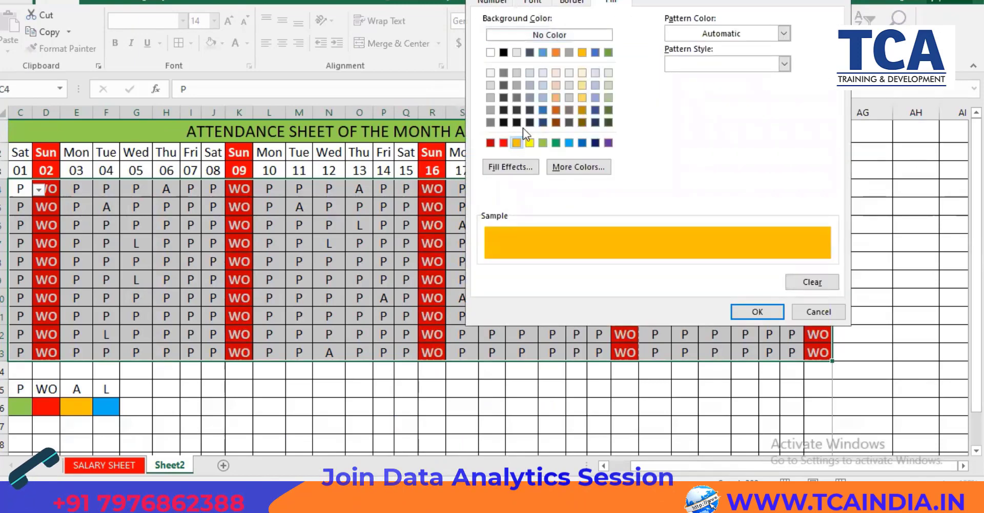
left_click(533, 1)
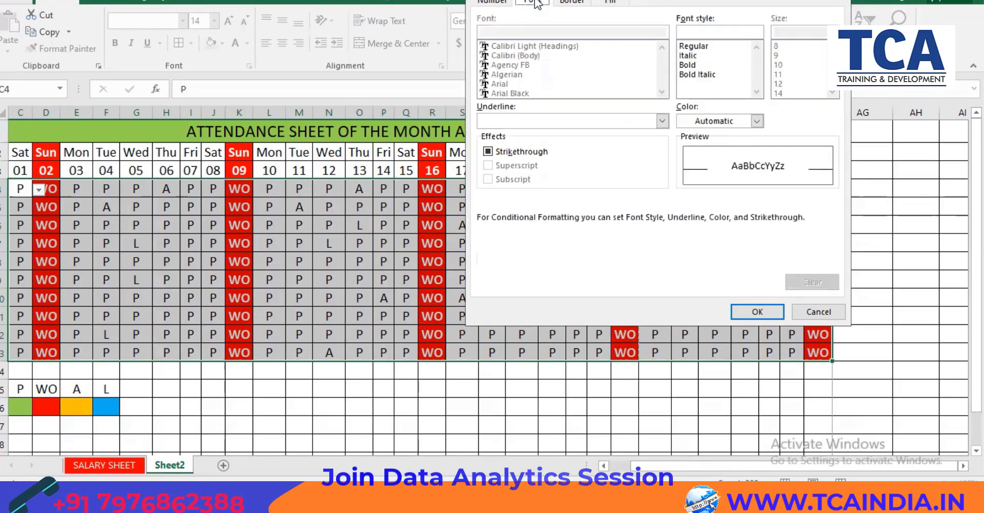
left_click(687, 66)
left_click(759, 312)
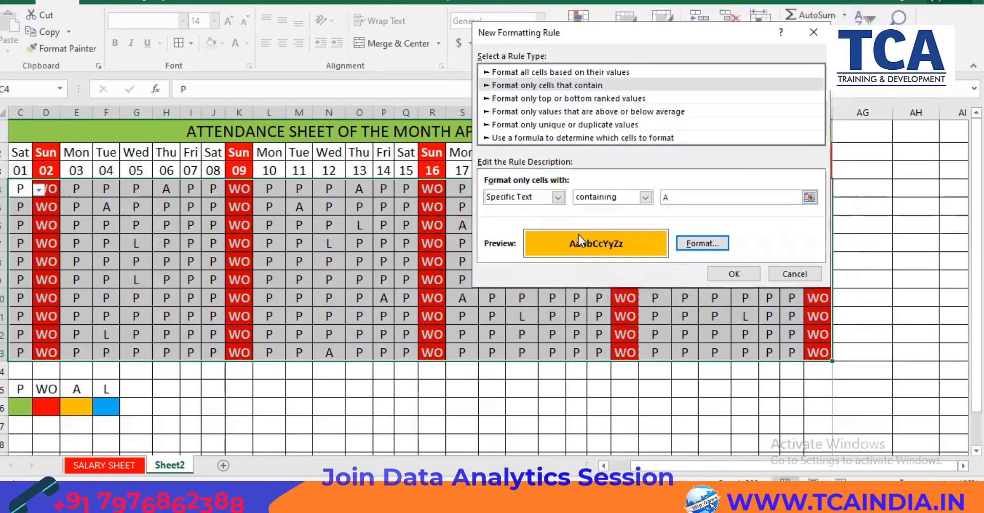
left_click(736, 276)
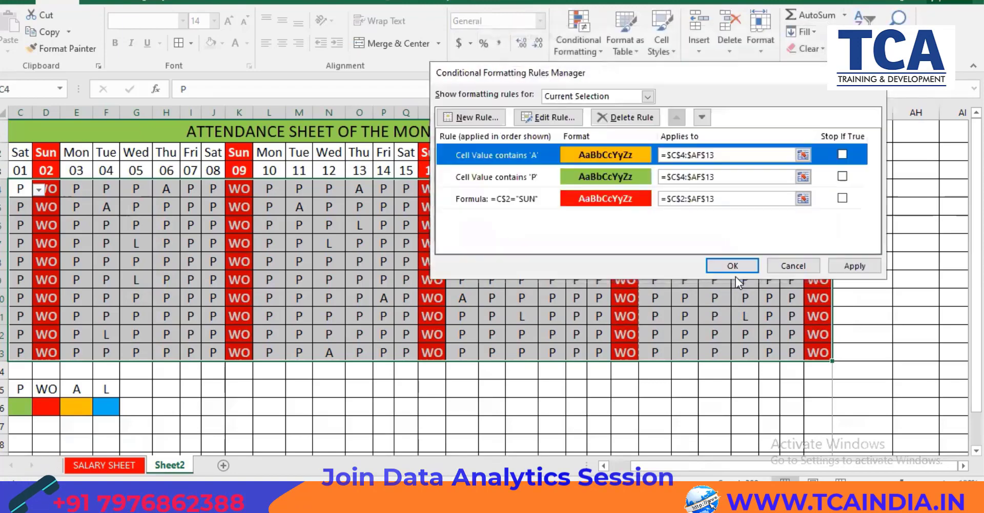
- Start another rule for the same attendance cells, formatting only cells with specific text containing L
left_click(478, 116)
left_click(552, 85)
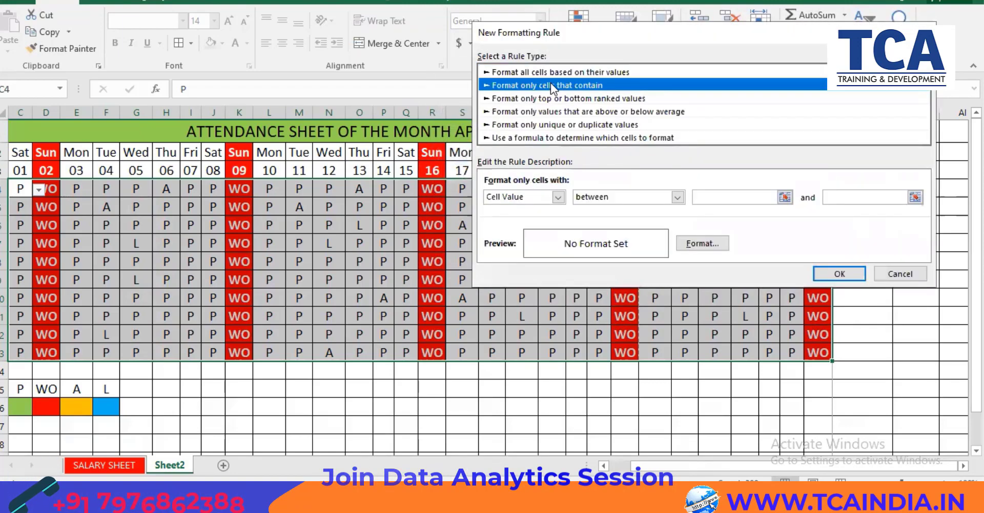
left_click(564, 197)
left_click(536, 219)
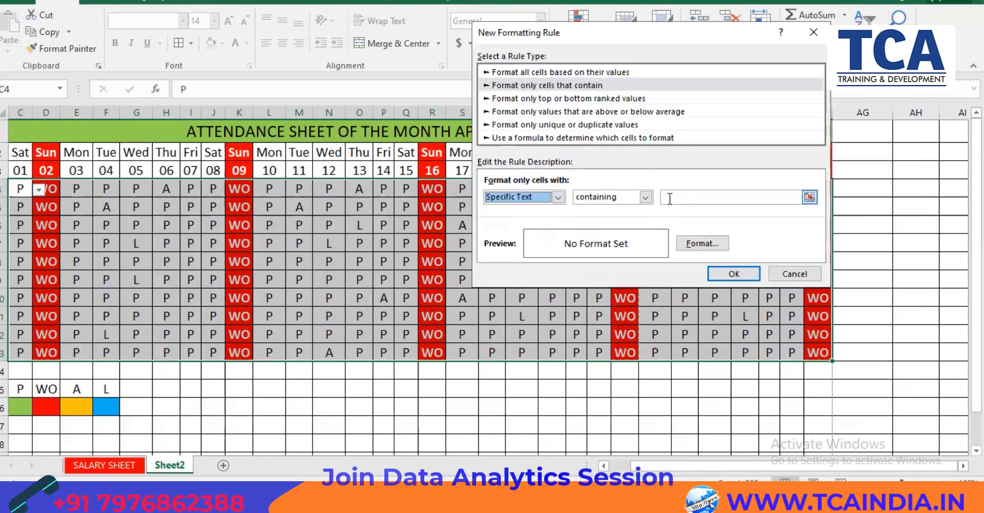
left_click(670, 199)
type("L")
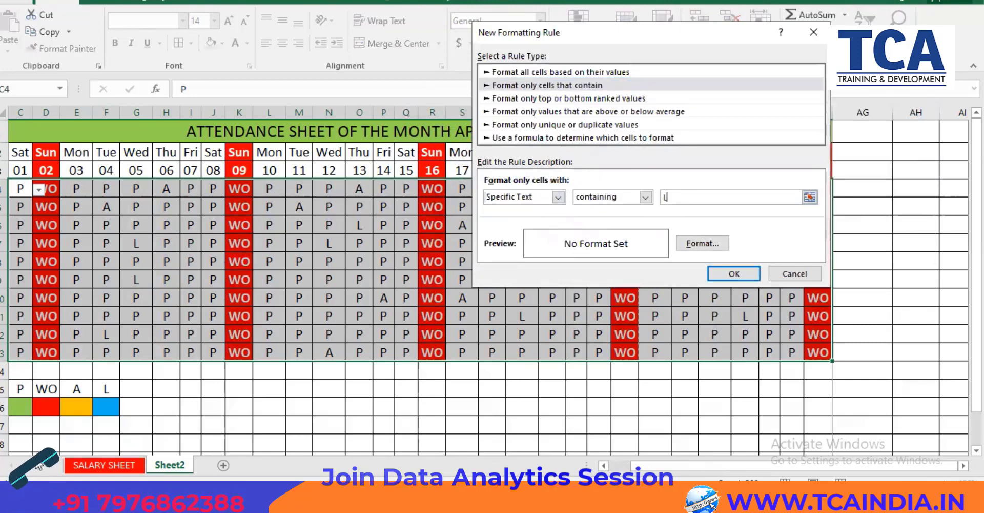
- Format the L rule with a light blue fill and bold font, and apply the rules to the attendance cells
left_click(691, 241)
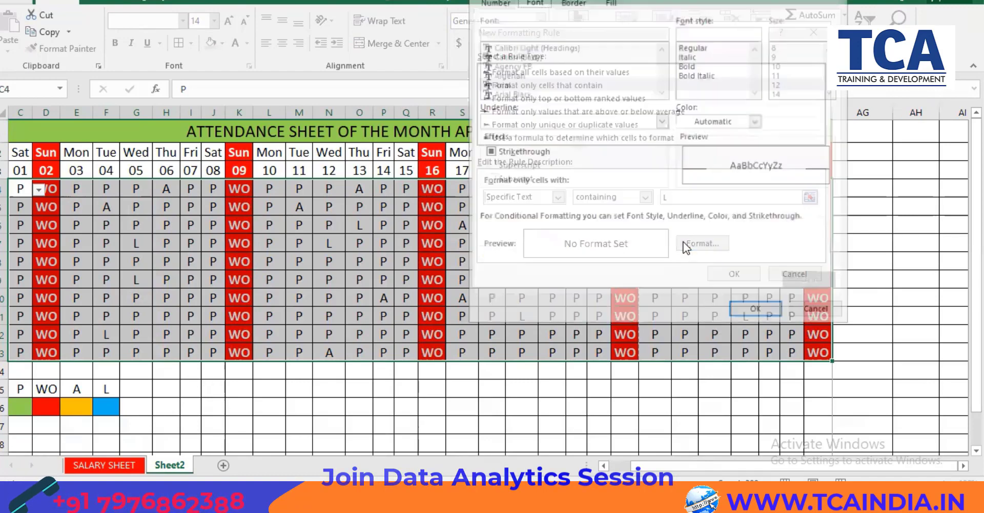
left_click(610, 1)
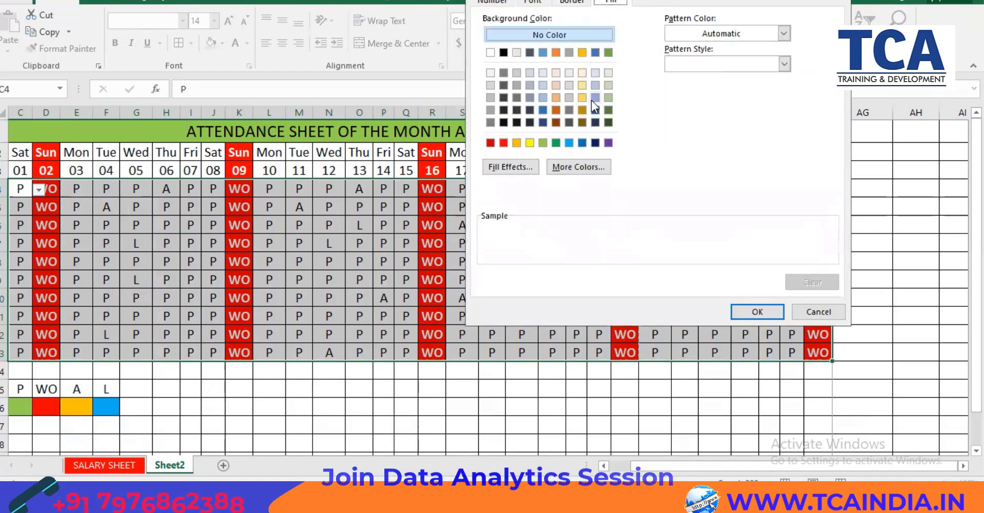
left_click(568, 143)
left_click(533, 2)
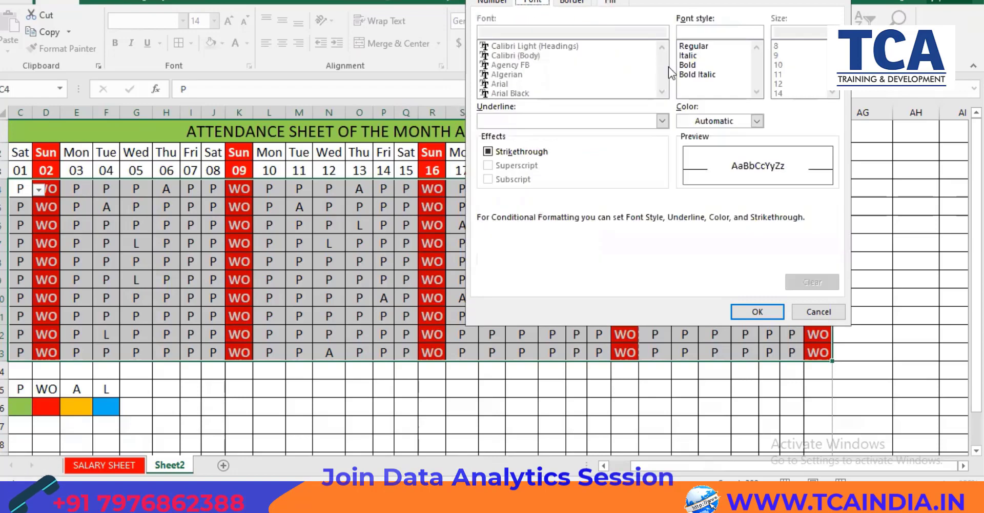
left_click(686, 65)
left_click(757, 311)
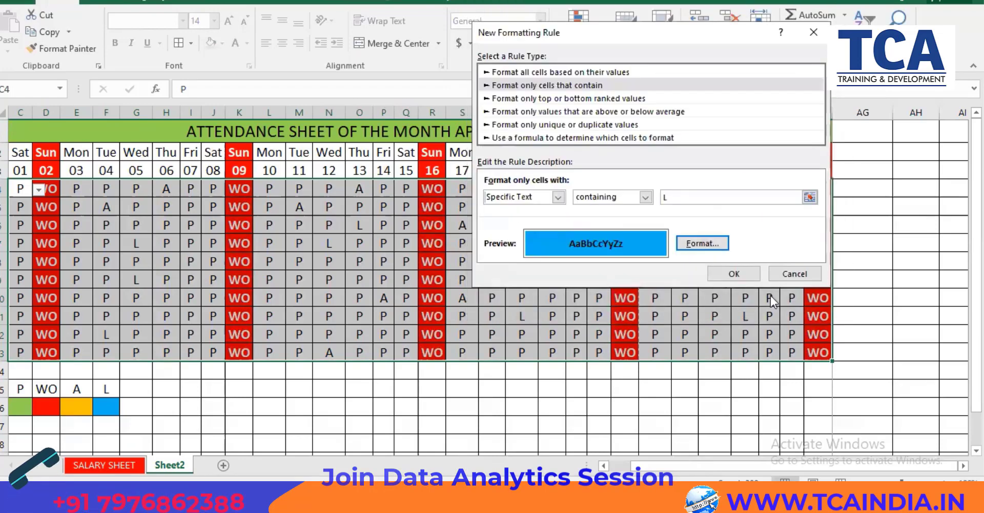
left_click(745, 272)
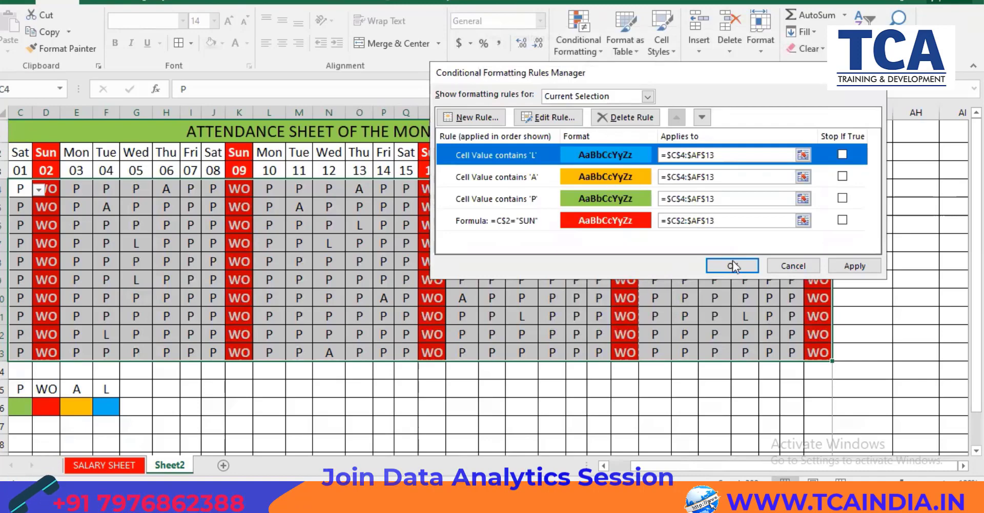
left_click(854, 266)
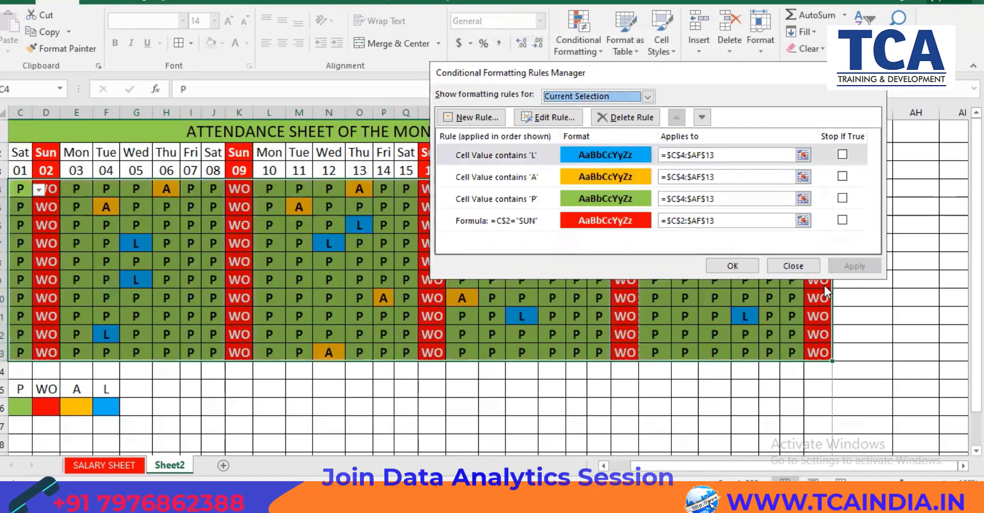
left_click(735, 266)
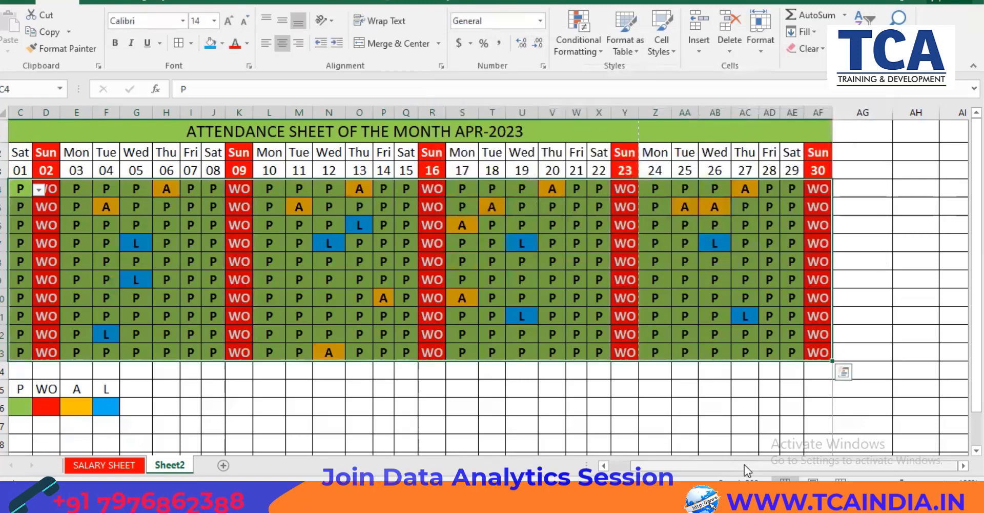
- Change the attendance code in cell H6 to A using its dropdown list
left_click_drag(745, 465, 678, 468)
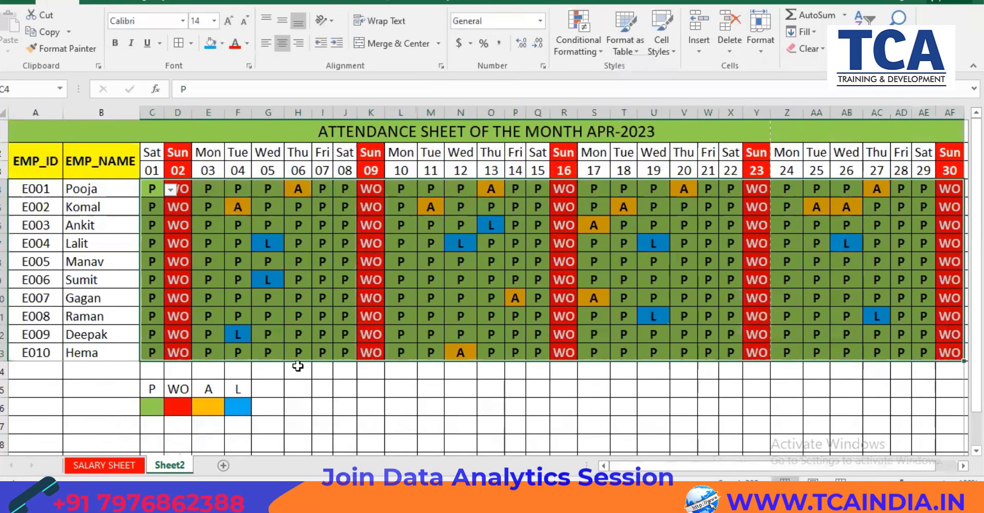
left_click(302, 225)
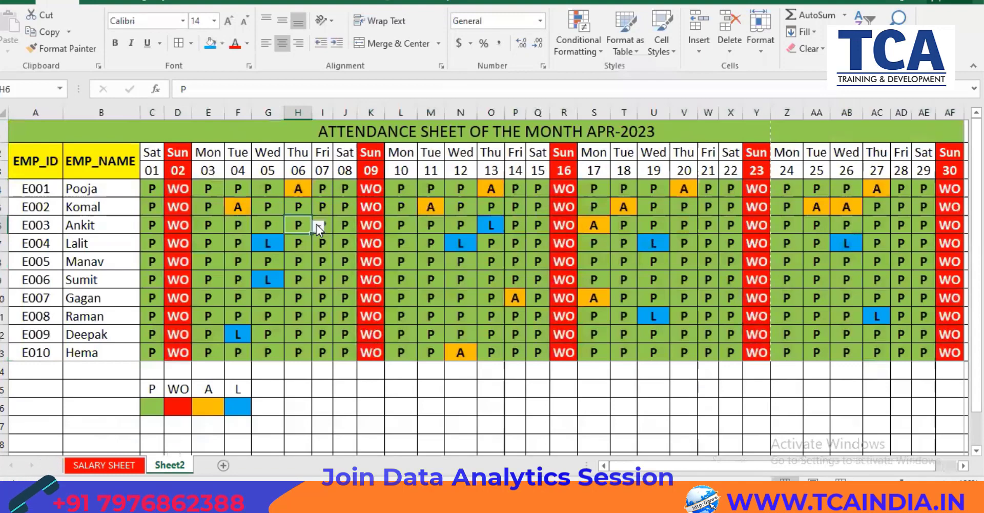
left_click(318, 226)
left_click(292, 250)
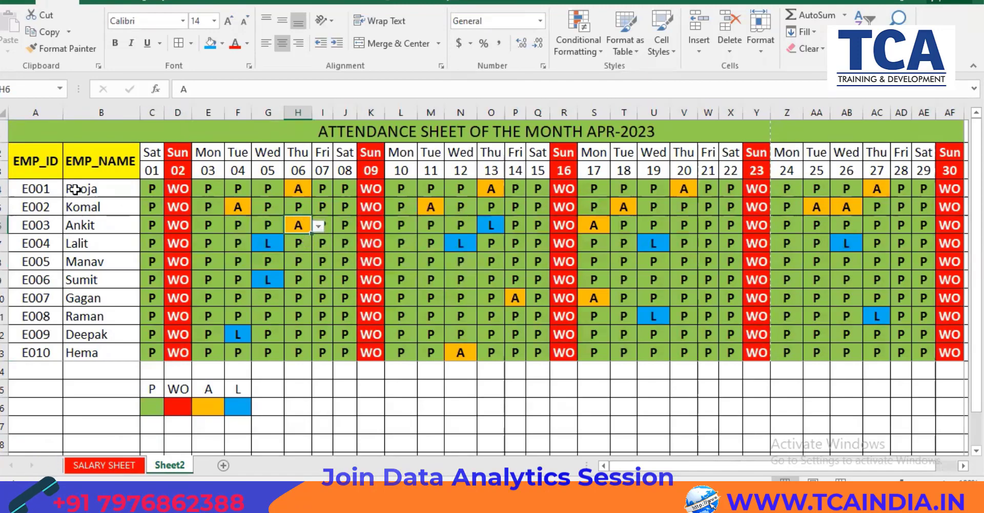
- Fill the header rows from EMP_ID across all the day and date cells with yellow
left_click_drag(46, 171, 823, 173)
left_click(222, 43)
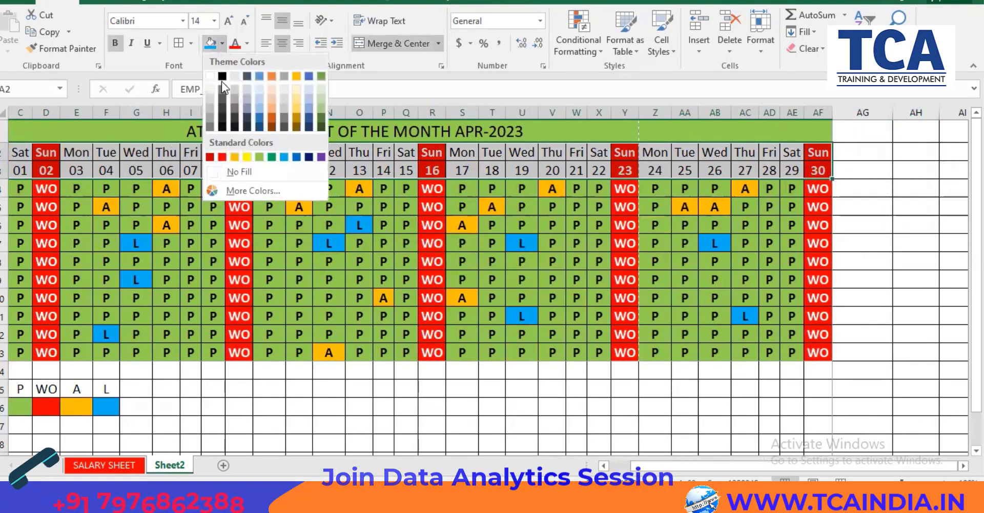
left_click(247, 157)
scroll(637, 335, "left", 2)
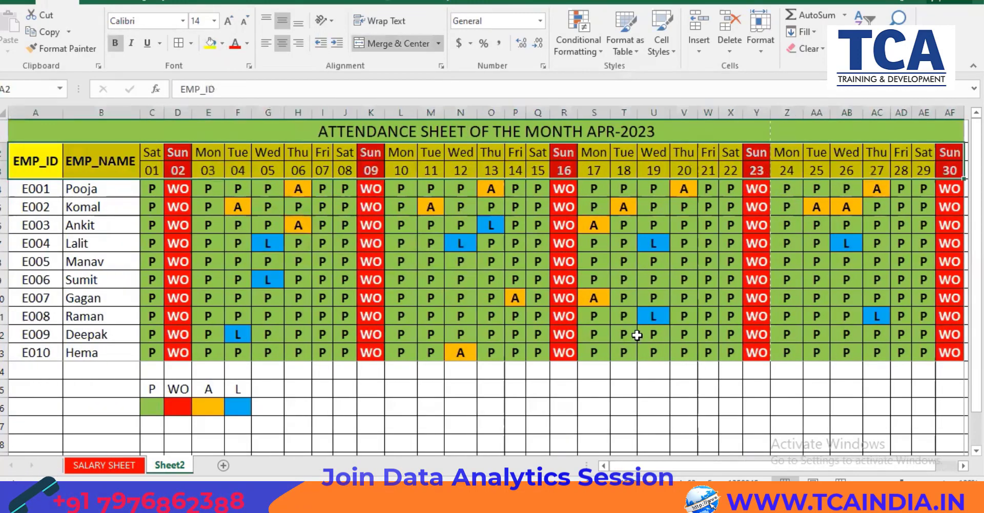
left_click(434, 266)
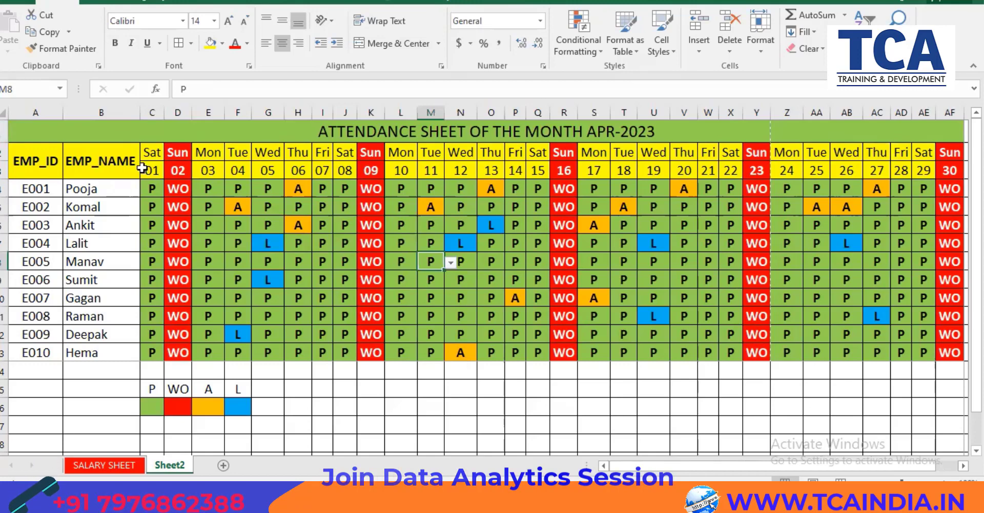
- Insert a column between EMP_NAME and the first date column, headed PRESENT DAYS
right_click(156, 114)
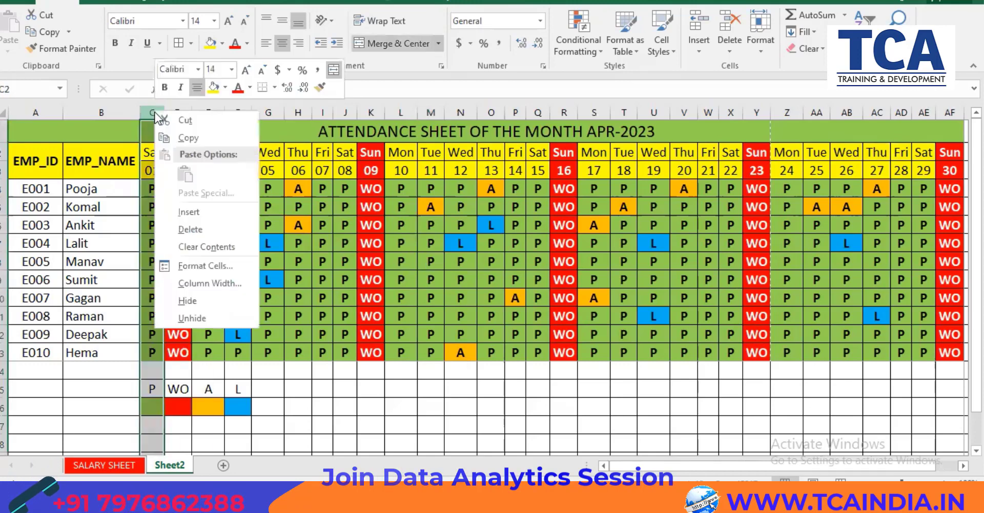
left_click(190, 211)
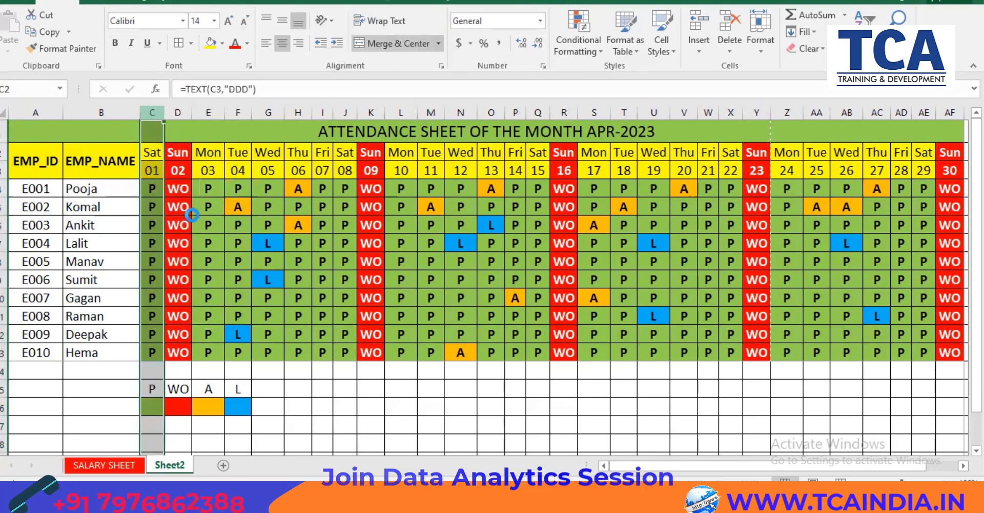
left_click(170, 192)
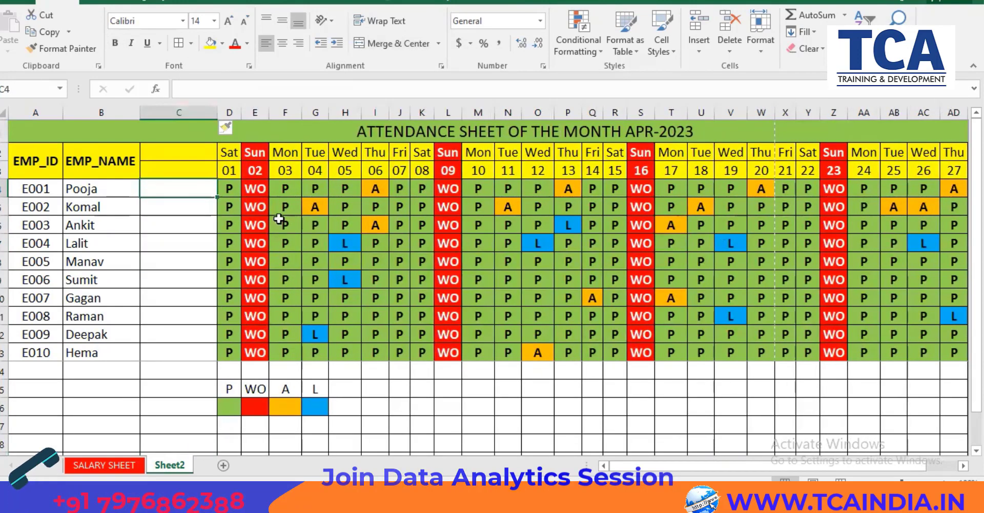
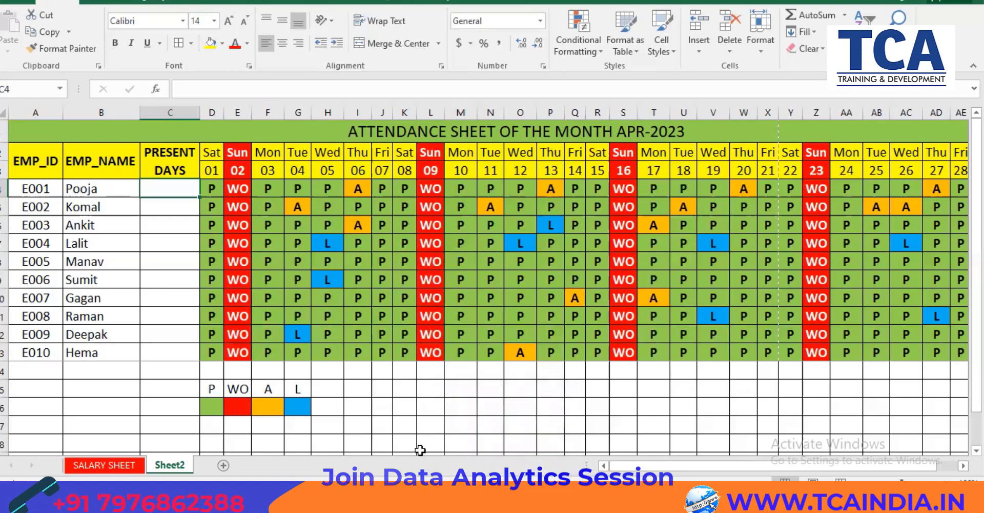
- Enter =COUNTIF(D4:AG4,"P") in cell C4 to count the first employee's present days
type("=COUNTI")
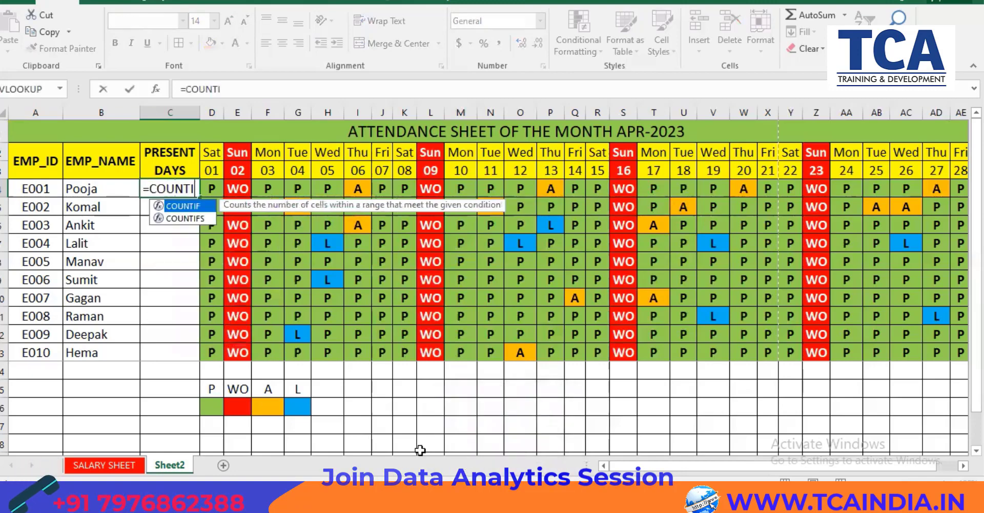
type("F(")
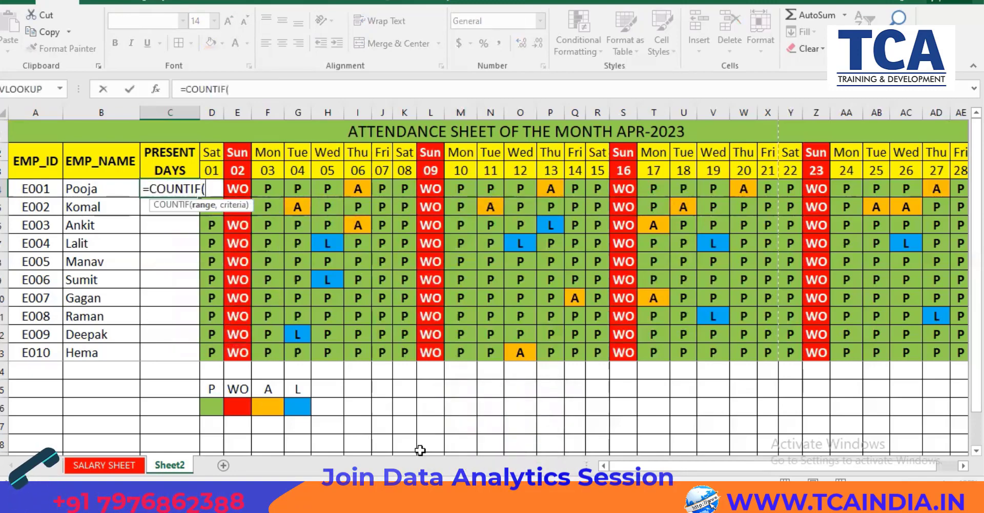
left_click(208, 175)
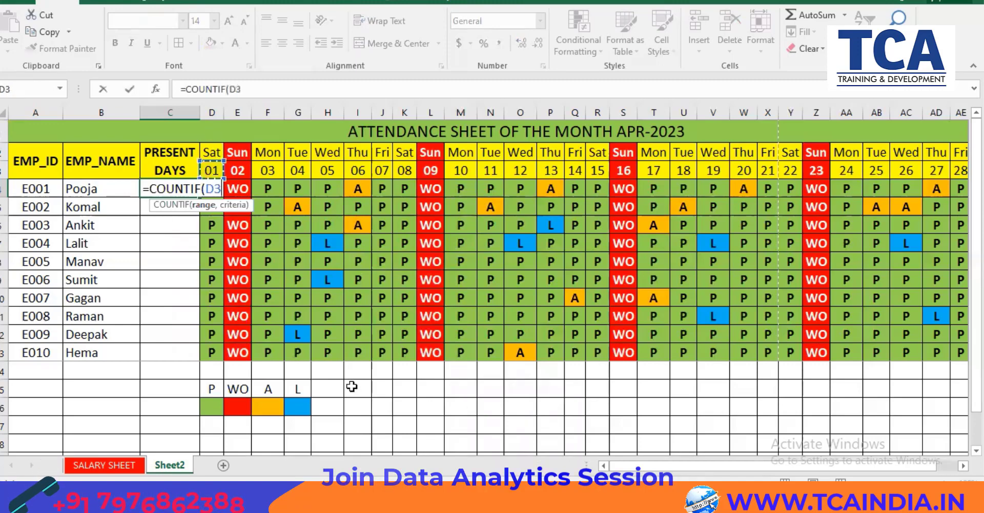
key("Down")
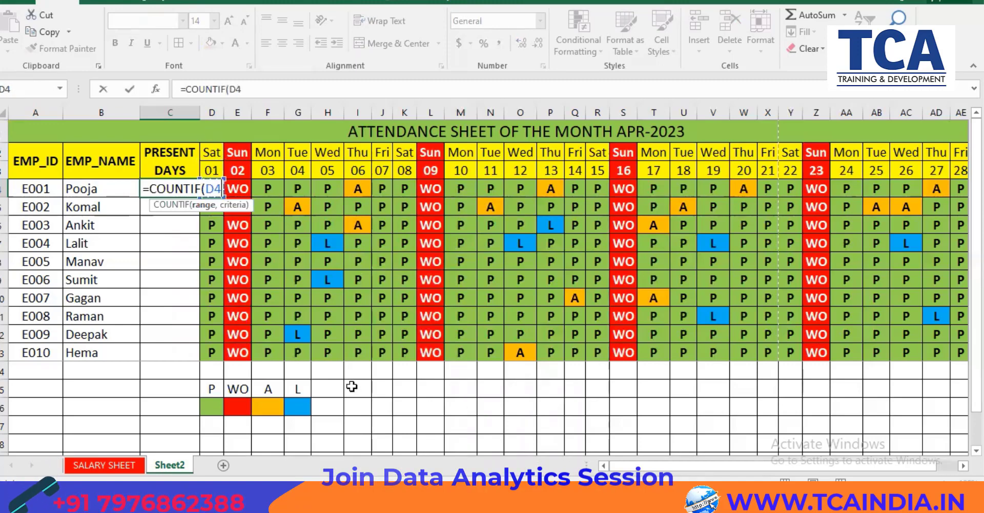
key("shift+Right")
key("ctrl+shift+Right")
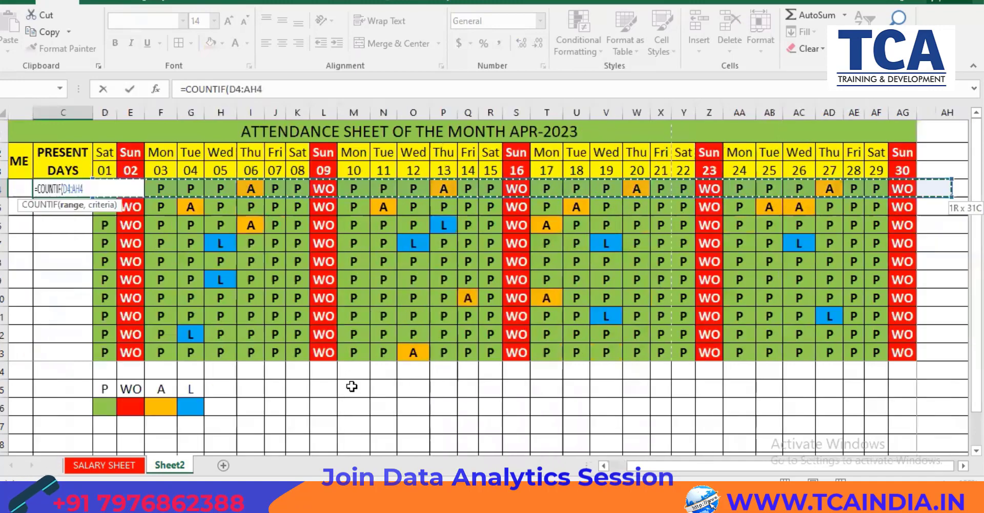
key("shift+Left")
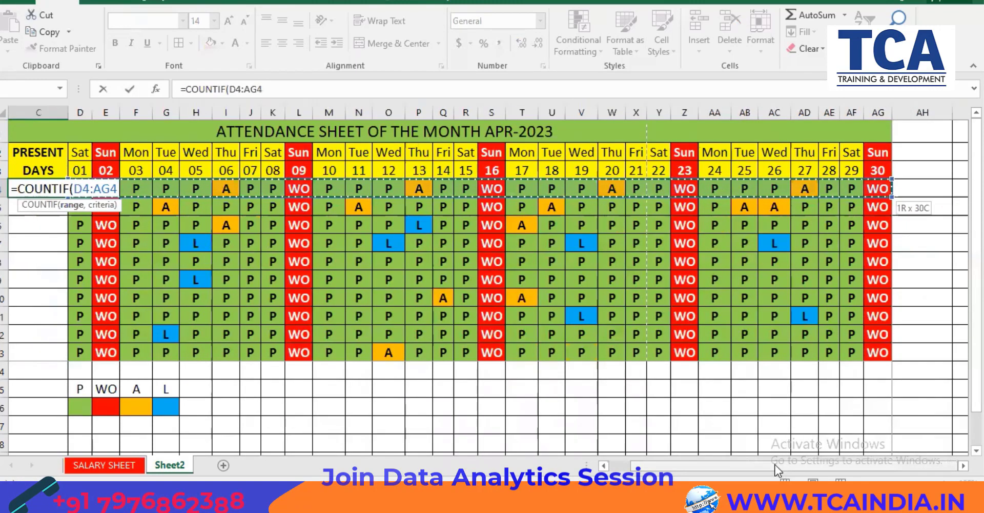
left_click_drag(776, 467, 720, 465)
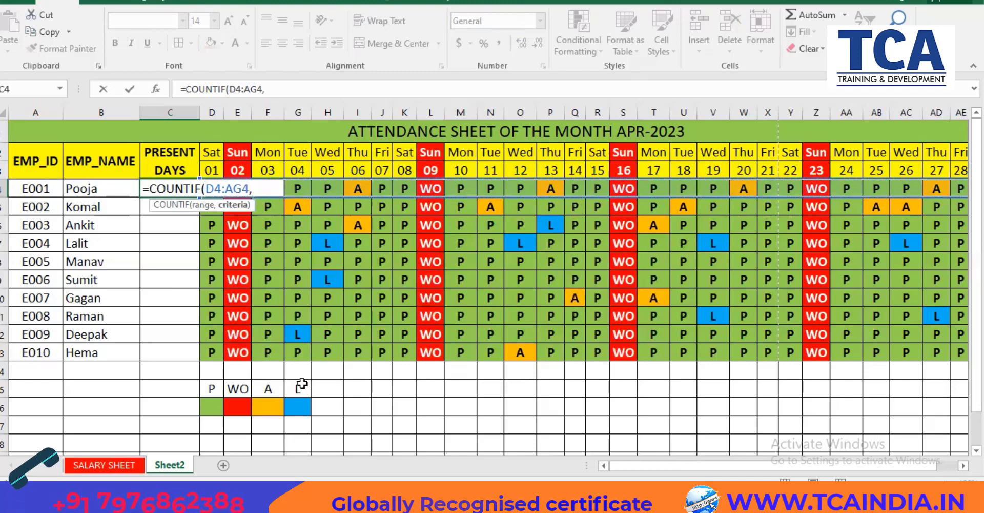
type("\"")
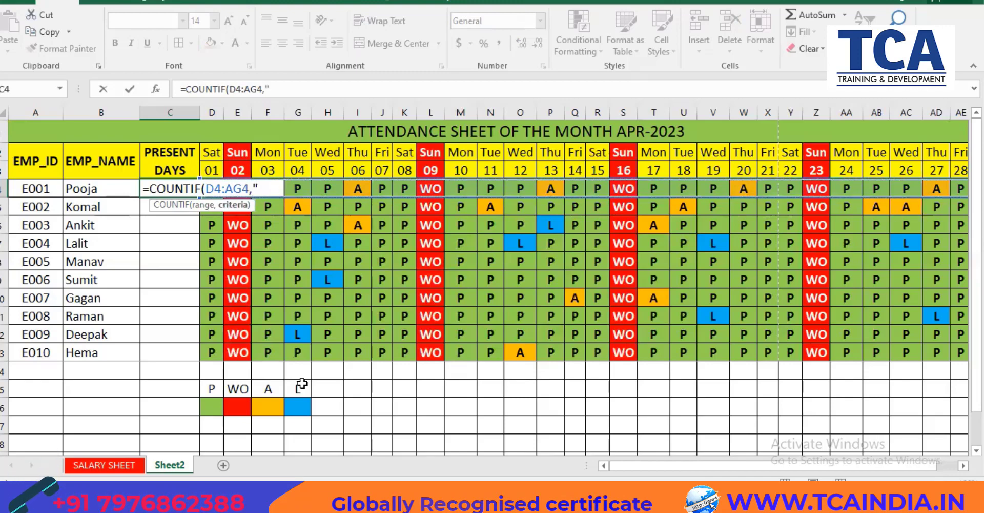
type("P\")")
key("Return")
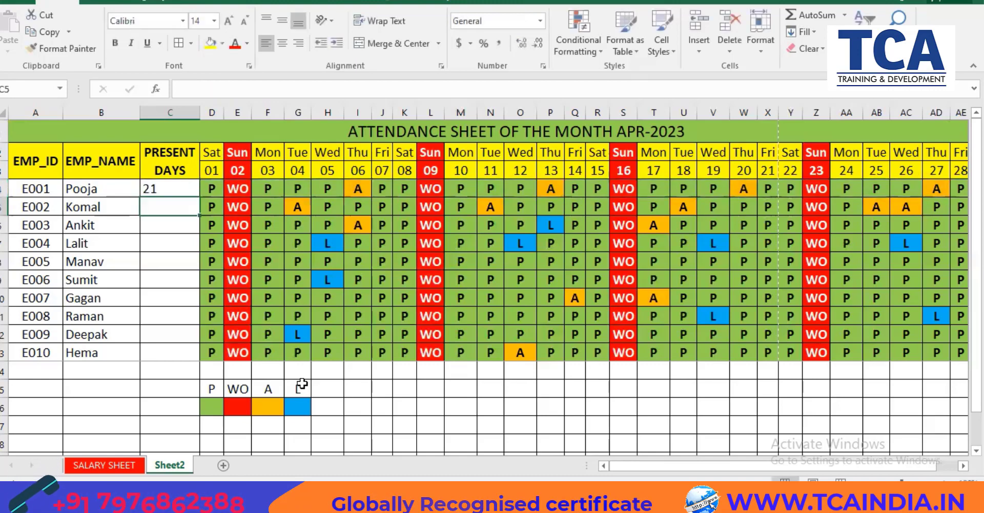
- Extend the COUNTIF formula in cell C4 with +COUNTIF(D4:AG4,"WO") so week-off days count as well
left_click(240, 190)
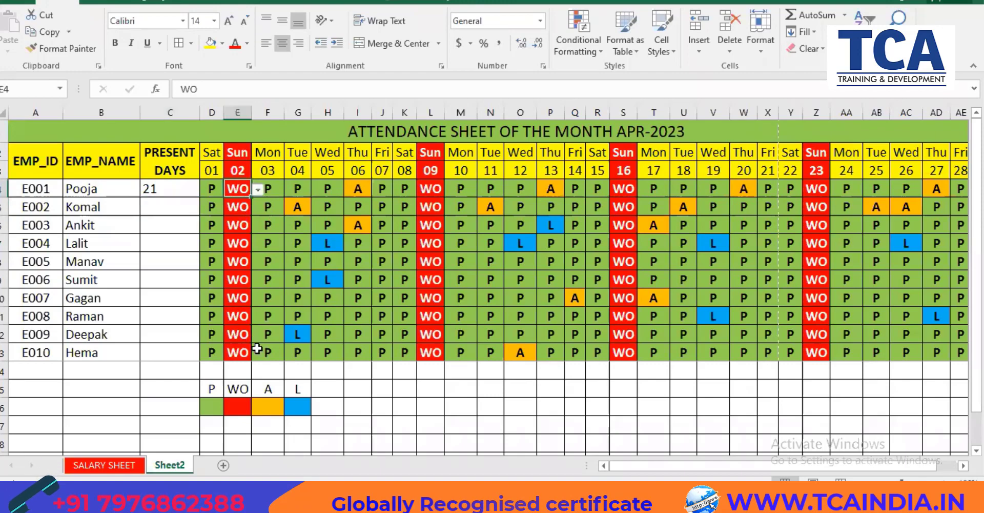
left_click(193, 191)
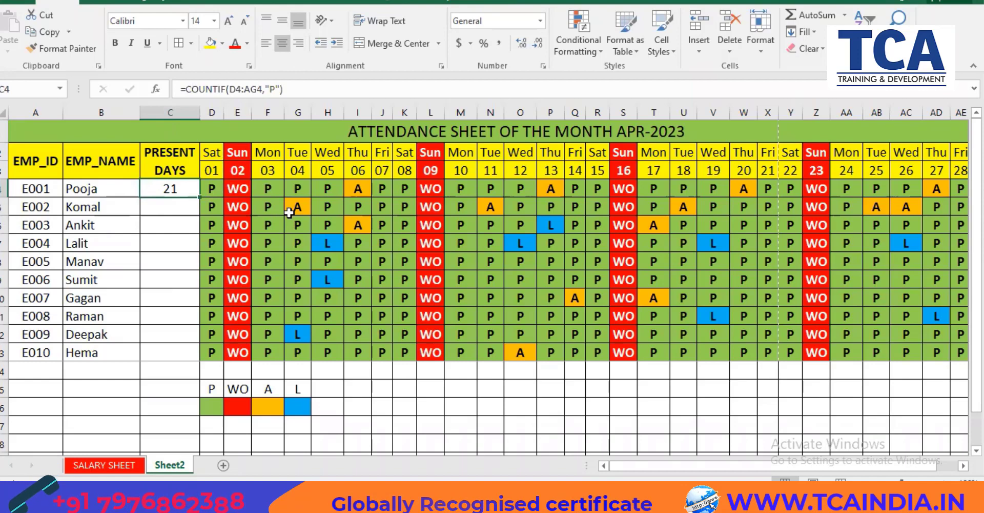
double_click(174, 188)
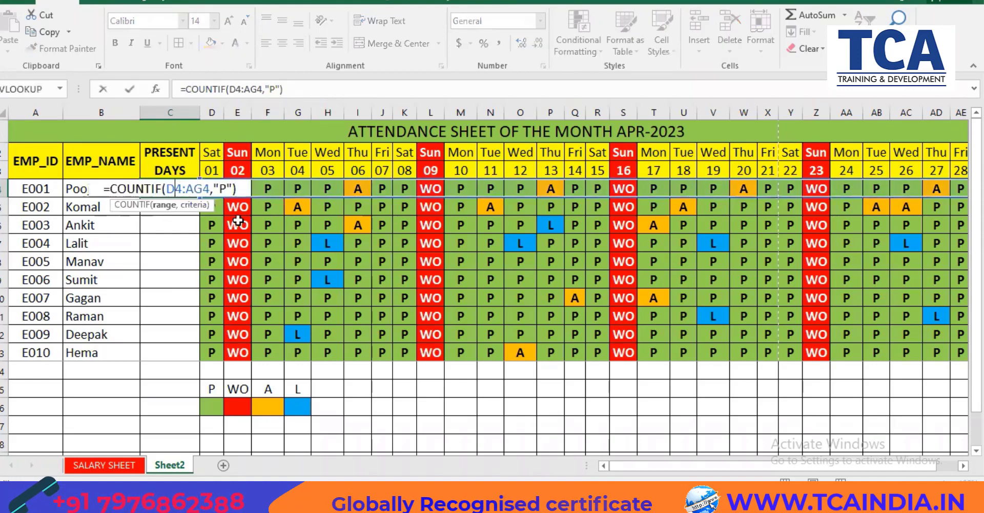
left_click(292, 89)
type("+")
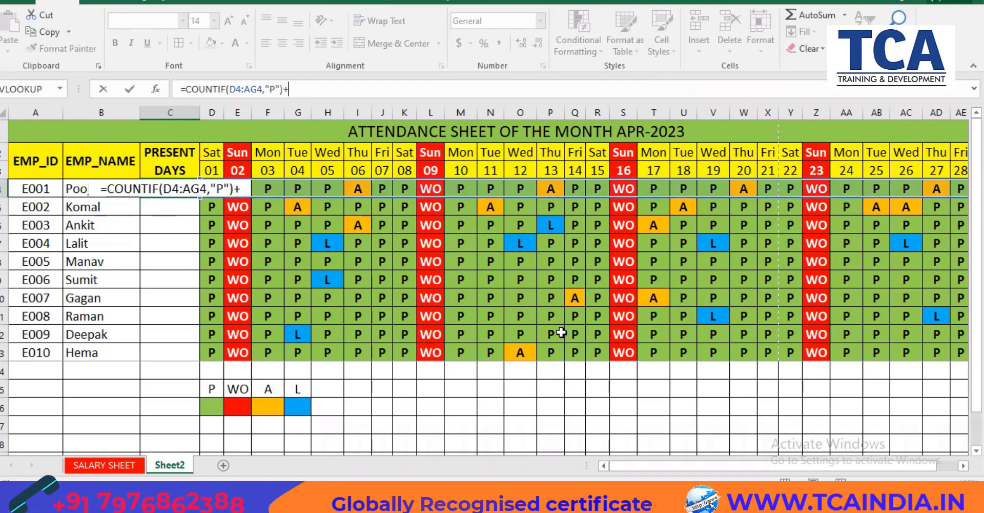
type("COUNT")
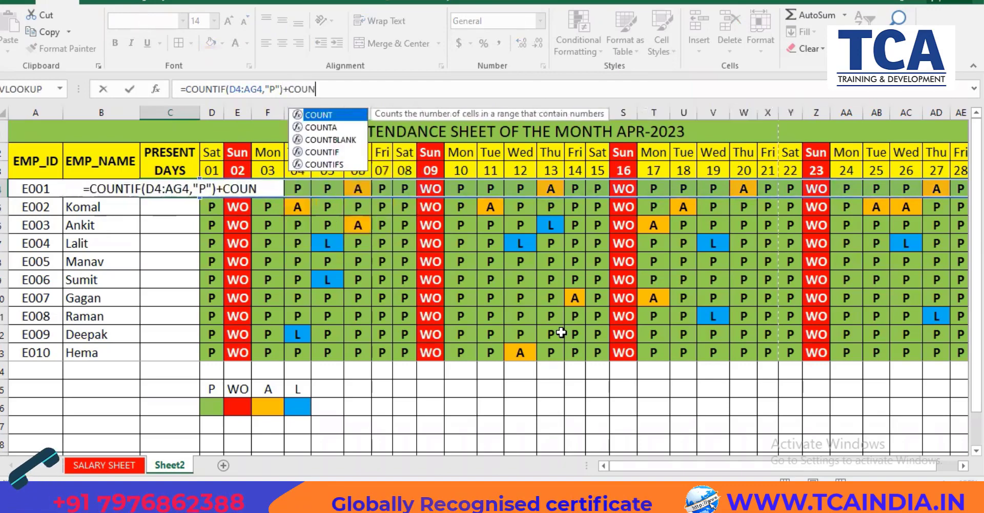
type("IF(")
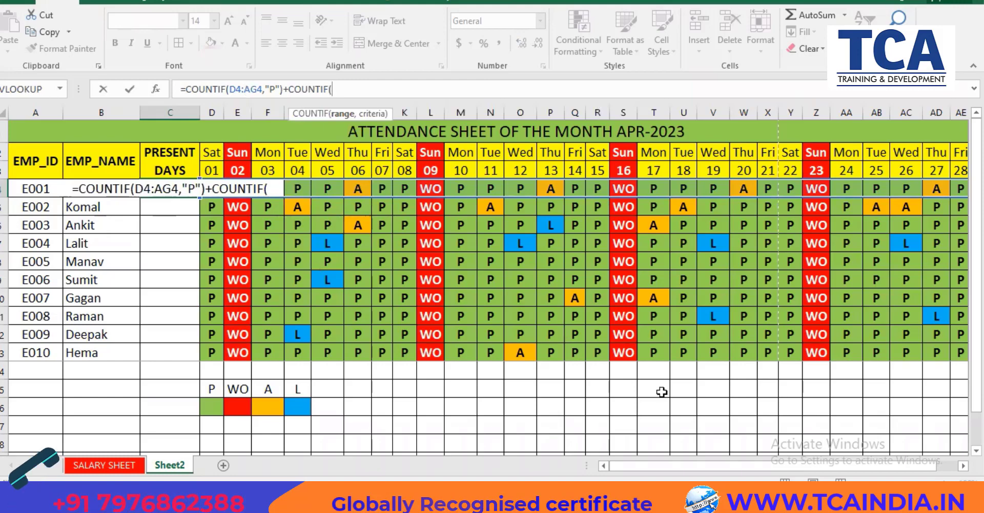
type("D4")
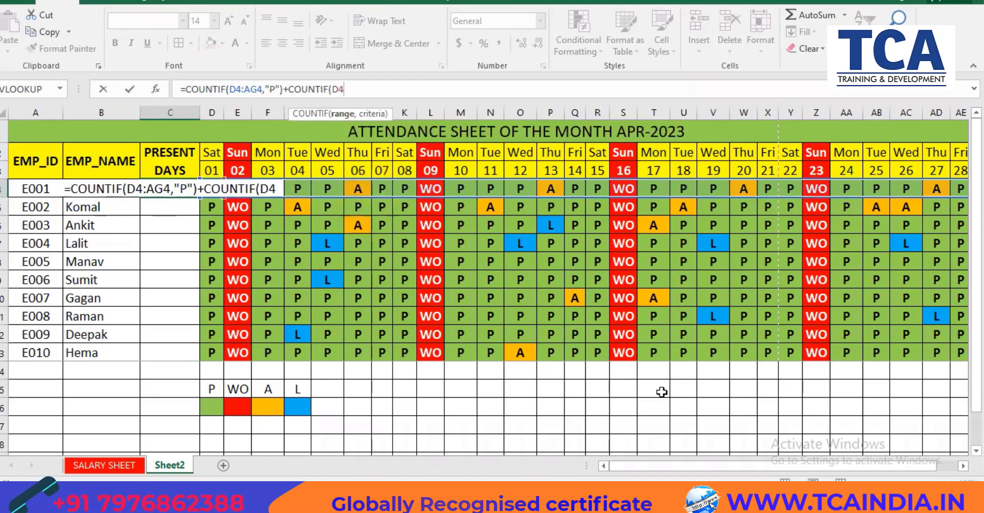
type(":")
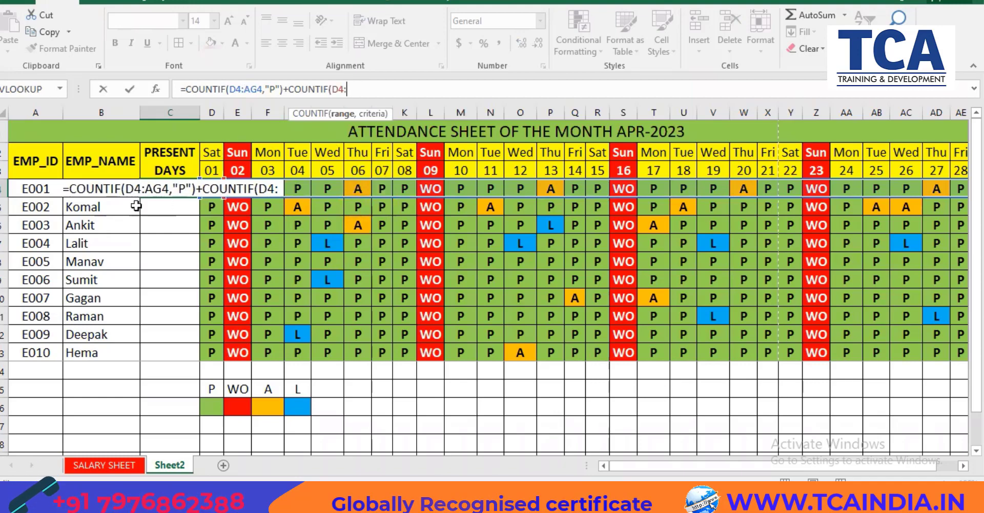
type("AG")
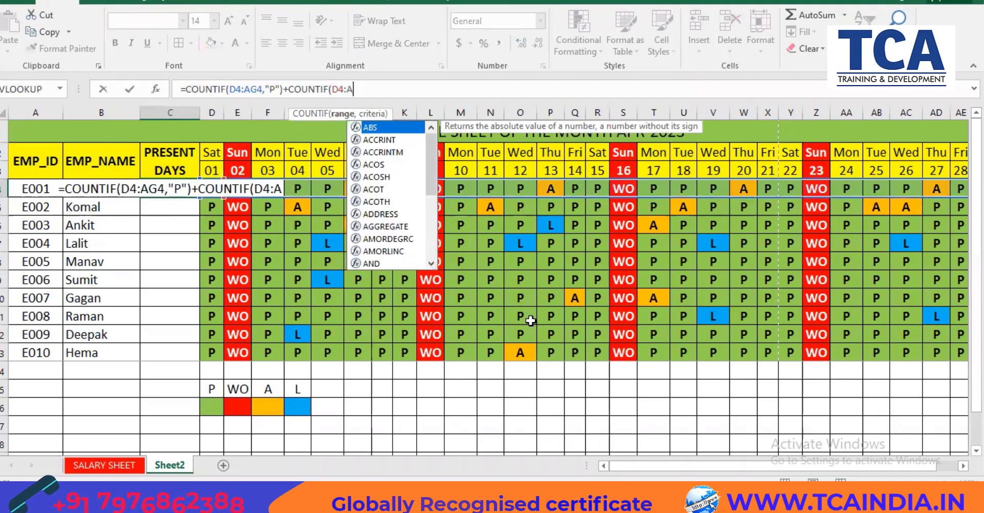
type("4")
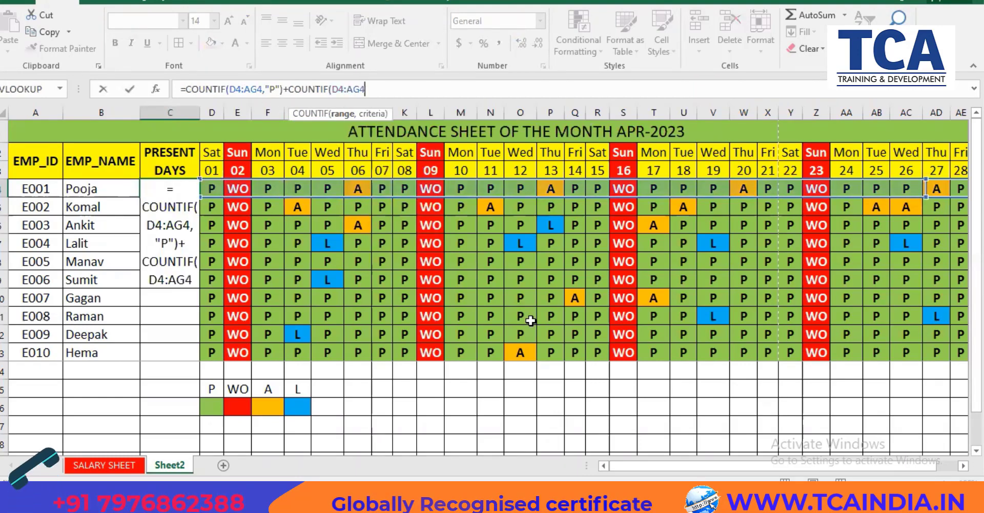
type(",\"WO")
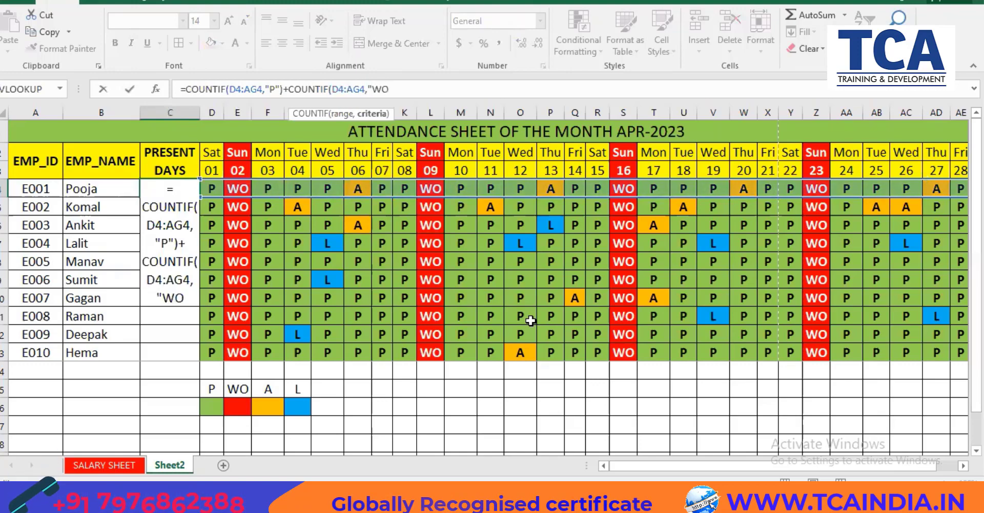
type("\"")
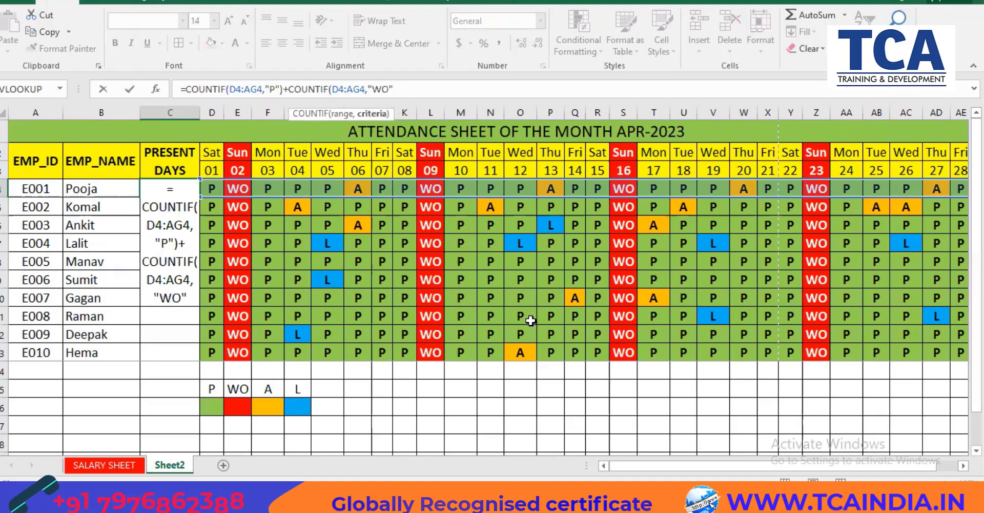
type(")")
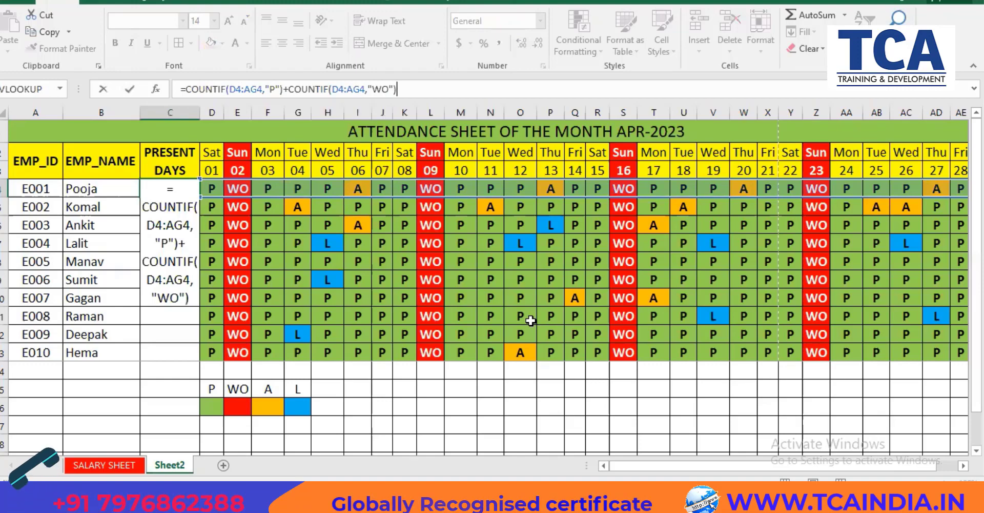
- Add +COUNTIF(D4:AG4,"L") to the C4 formula by reusing the WO part, and fill the formula down to C13
key("shift+Left")
key("shift+Left")
key("shift+Left")
key("shift+Left")
key("shift+Left")
key("shift+Left")
key("shift+Left")
key("shift+Left")
key("shift+Left")
key("shift+Left")
key("shift+Left")
key("shift+Left")
key("shift+Left")
key("shift+Left")
key("shift+Left")
key("shift+Left")
key("shift+Left")
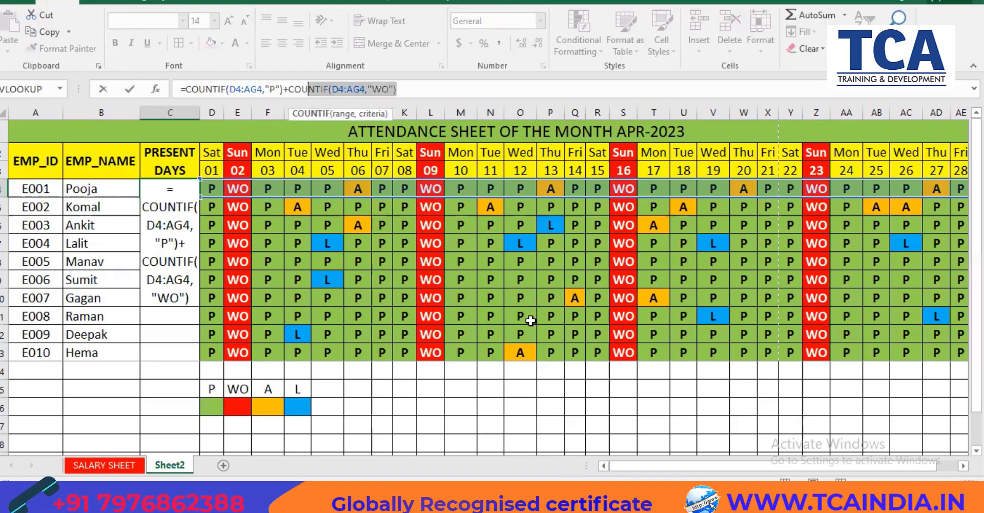
key("shift+Left")
key("ctrl+c")
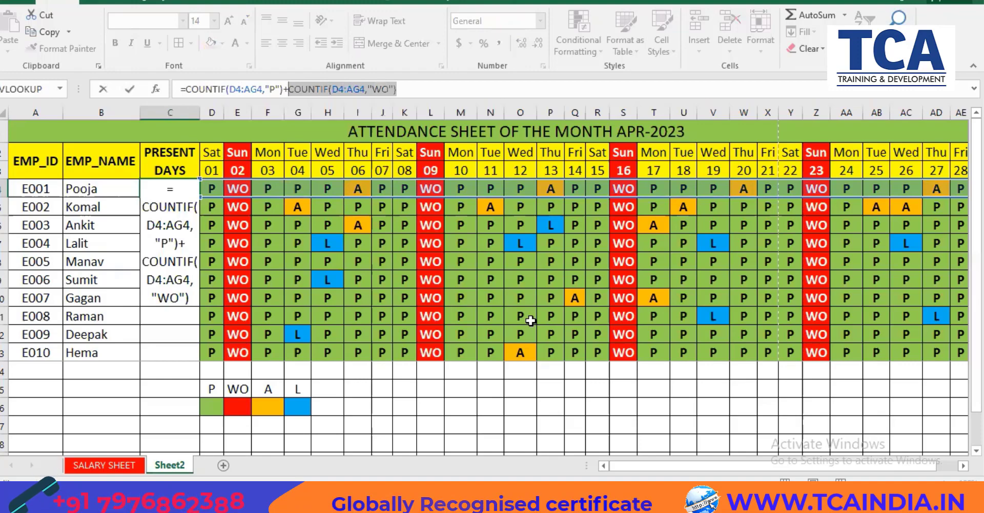
left_click(409, 93)
type("+")
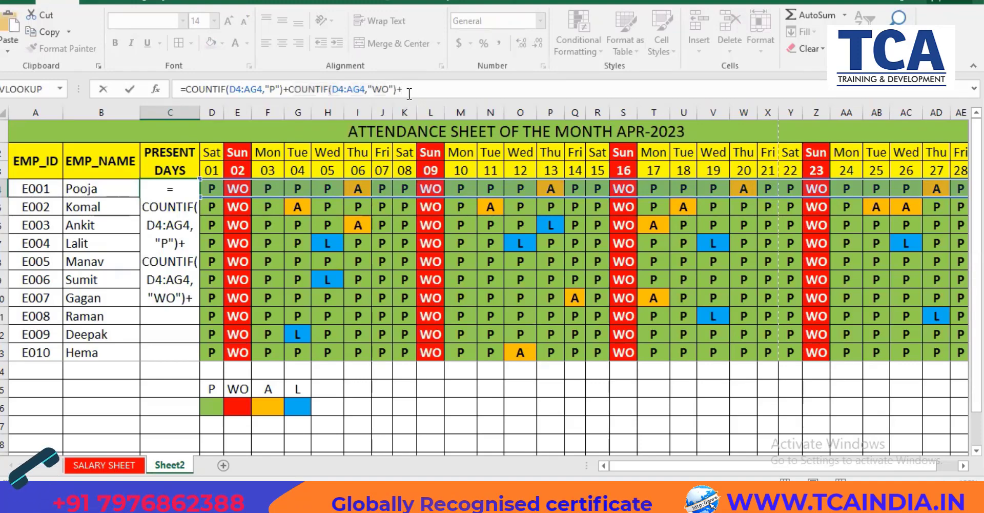
key("ctrl+v")
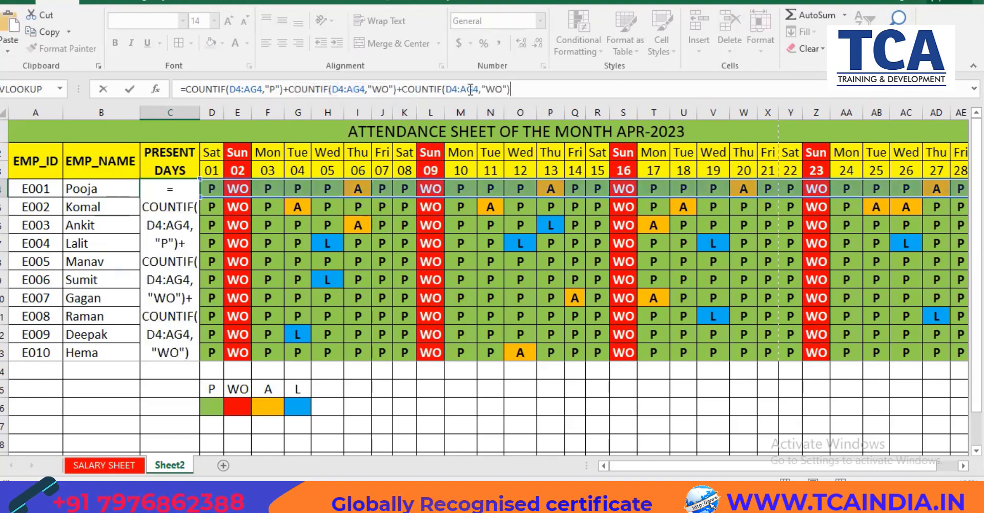
left_click(501, 90)
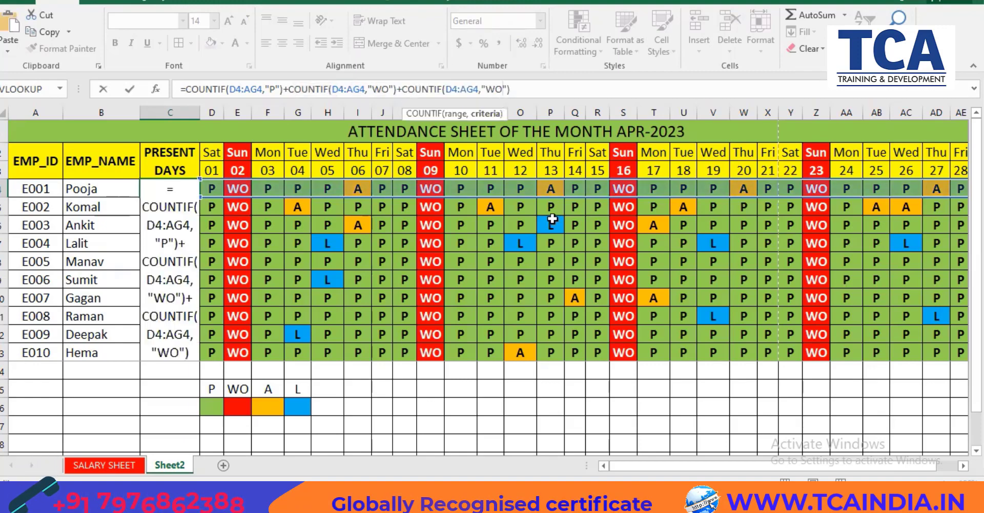
key("BackSpace")
key("BackSpace")
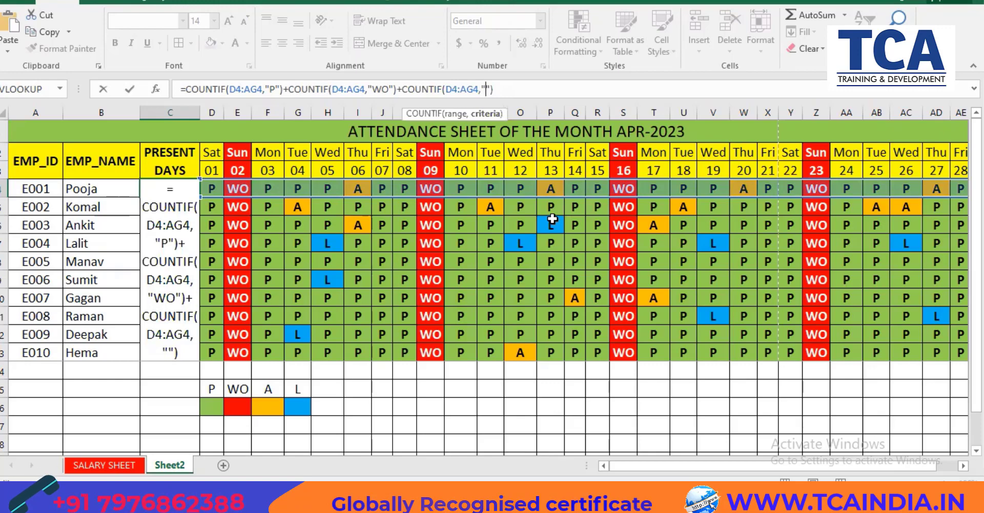
type("L")
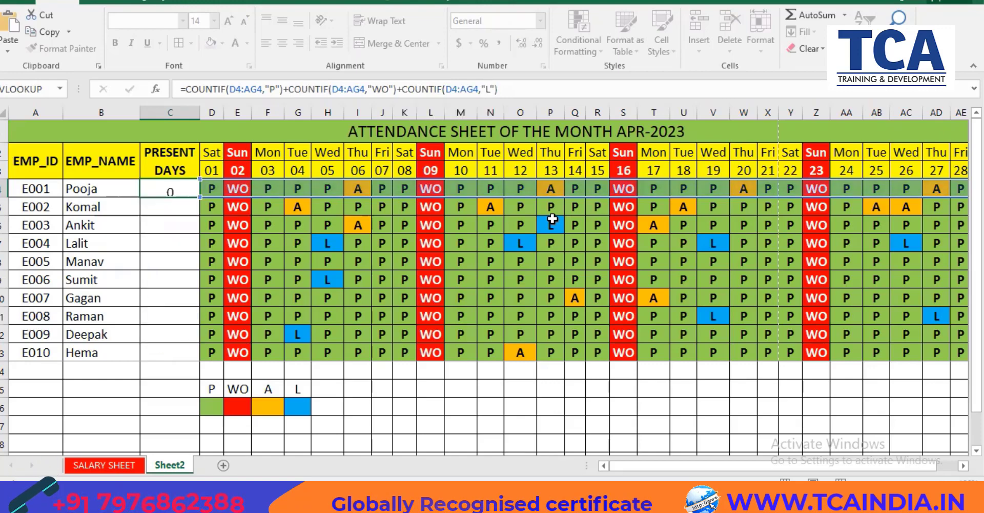
key("Return")
left_click(160, 192)
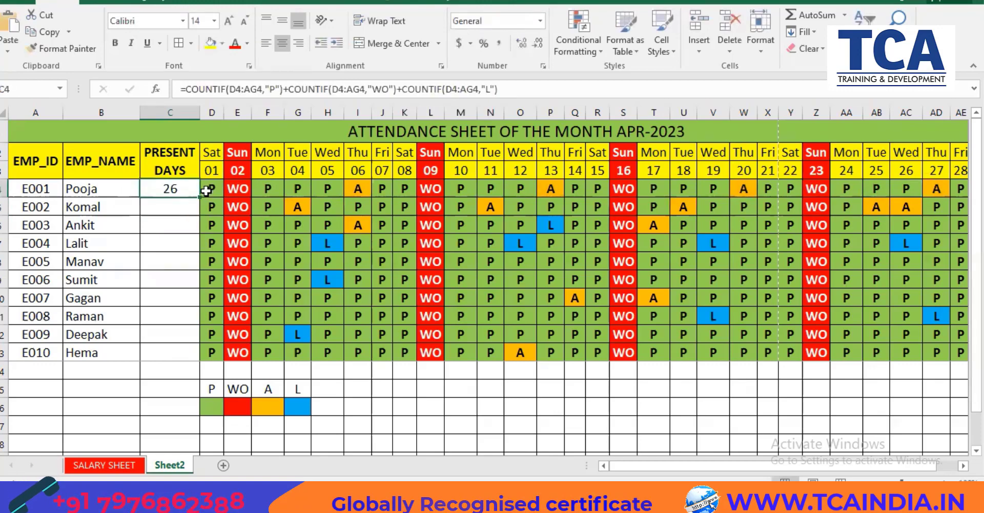
left_click_drag(202, 197, 180, 363)
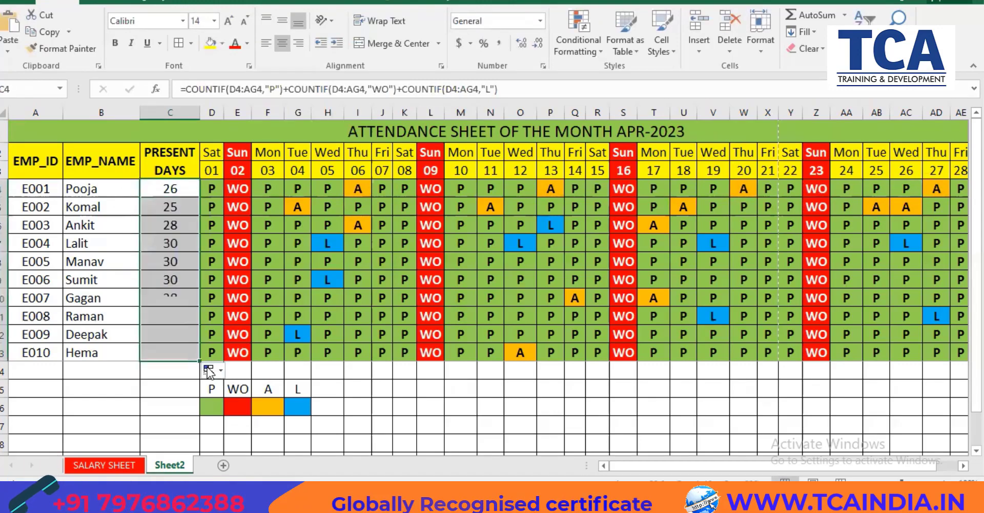
- Test the present-days formula by changing the attendance code in D4 to A and finally to L from its dropdown list
left_click(208, 189)
left_click(230, 190)
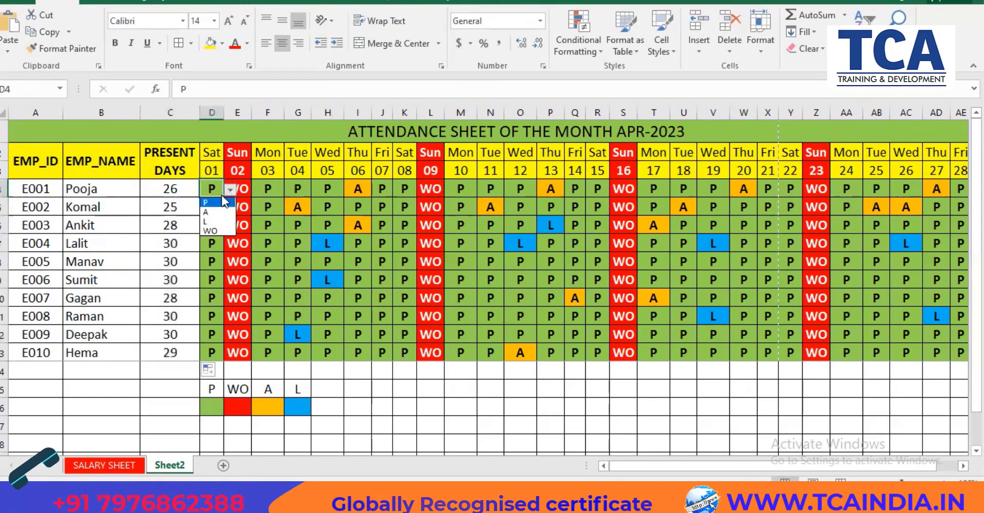
left_click(213, 211)
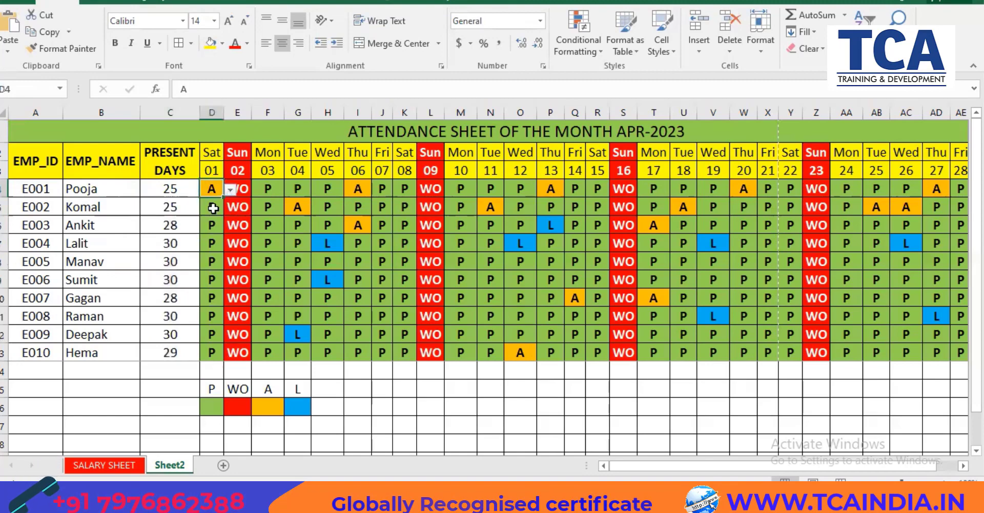
left_click(231, 190)
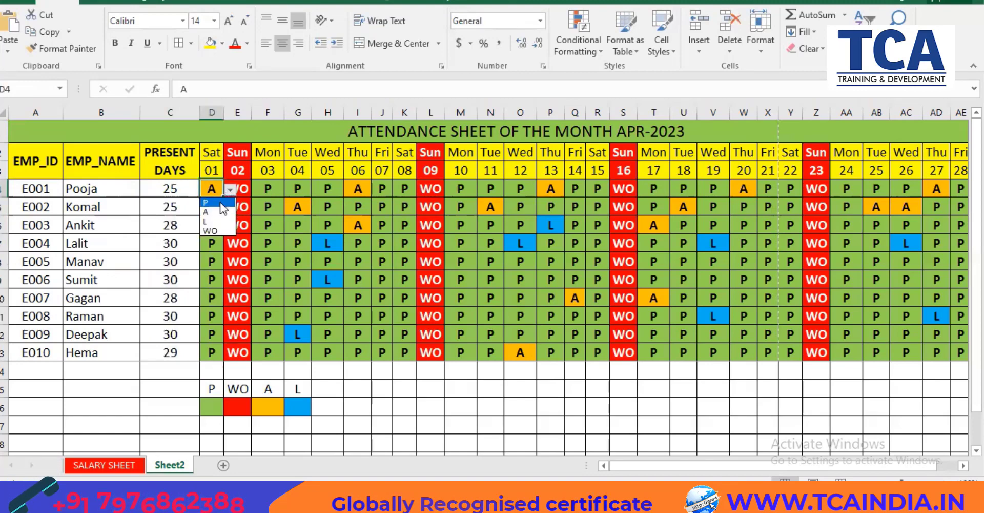
left_click(216, 221)
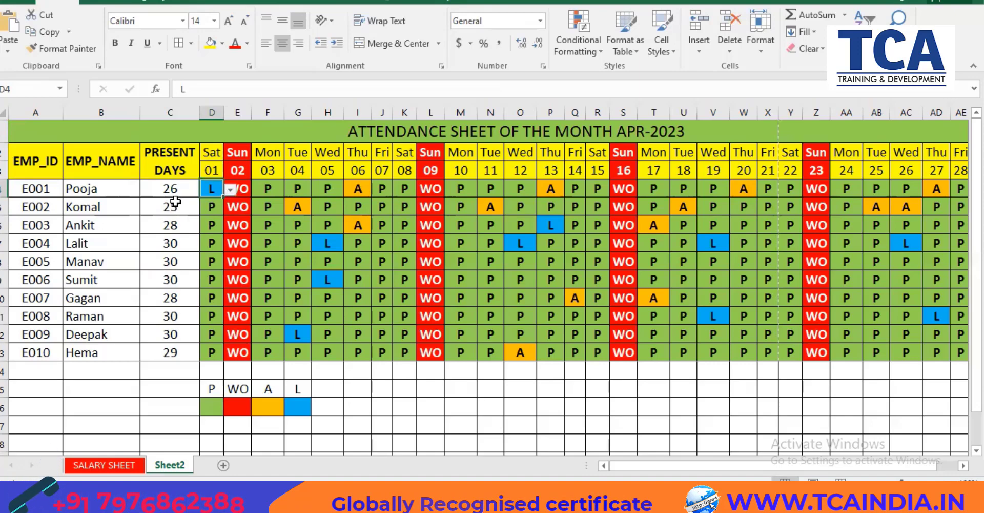
- Try to copy the PRESENT DAYS results in C4:C13 into the Present Day column L4:L13 of SALARY SHEET
left_click_drag(171, 188, 172, 300)
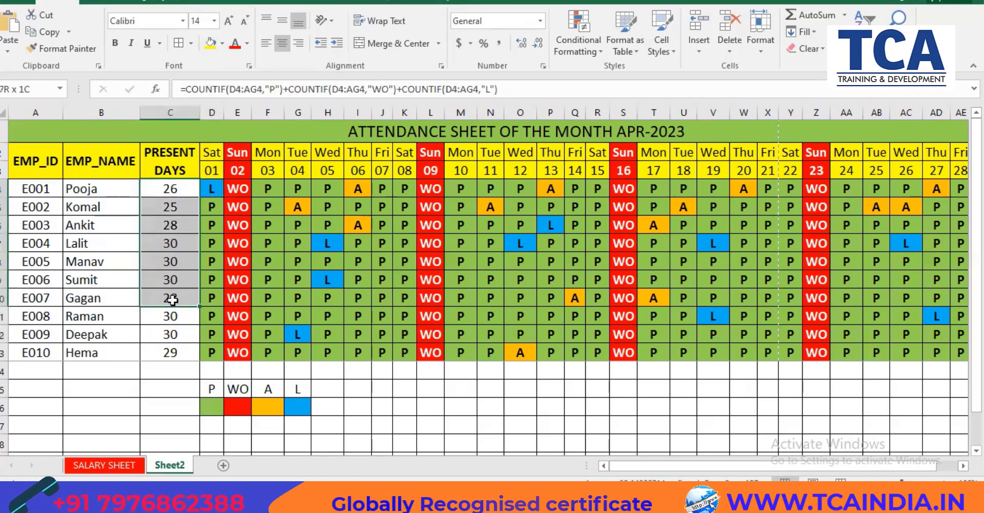
left_click(171, 191)
left_click(112, 466)
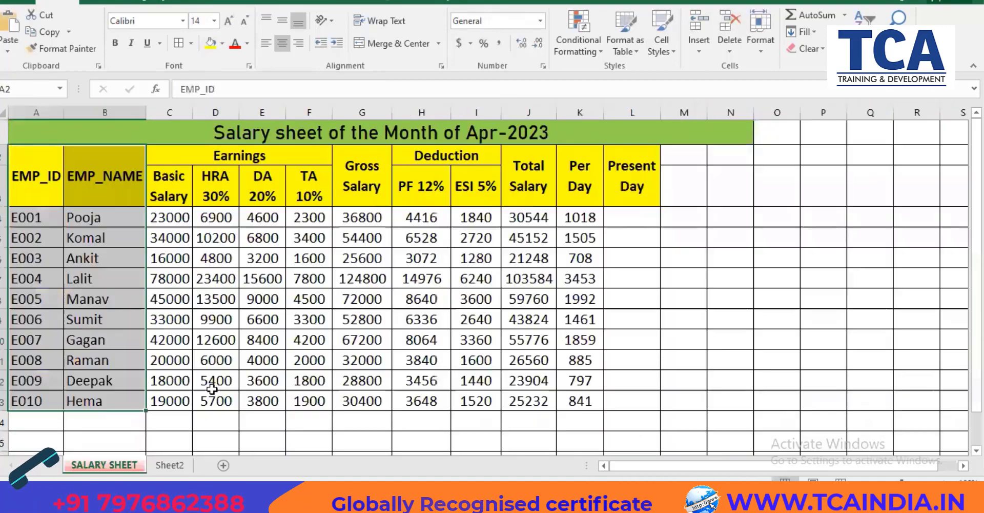
left_click(628, 216)
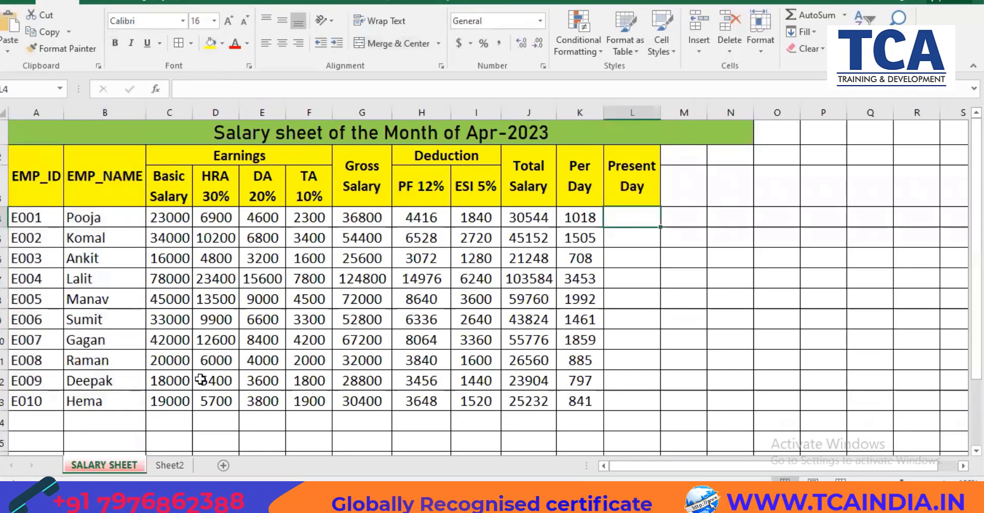
left_click(170, 464)
left_click_drag(174, 197, 174, 351)
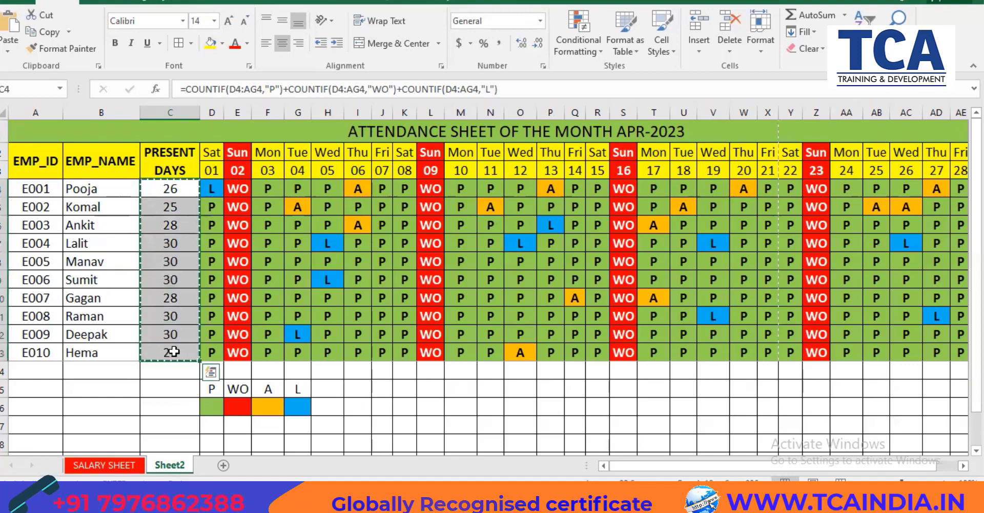
left_click(104, 464)
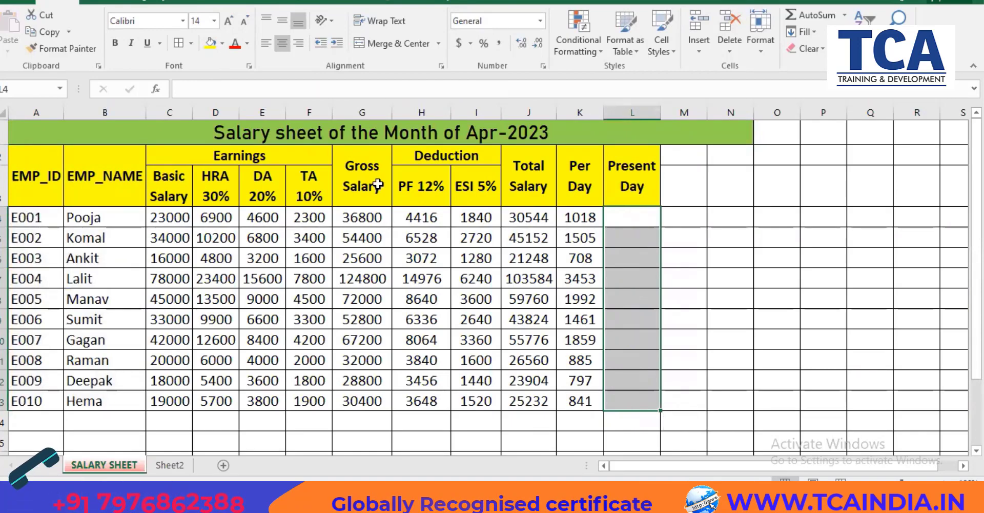
- Rename the Sheet2 worksheet as ATTENDANCE SHEET
left_click(169, 465)
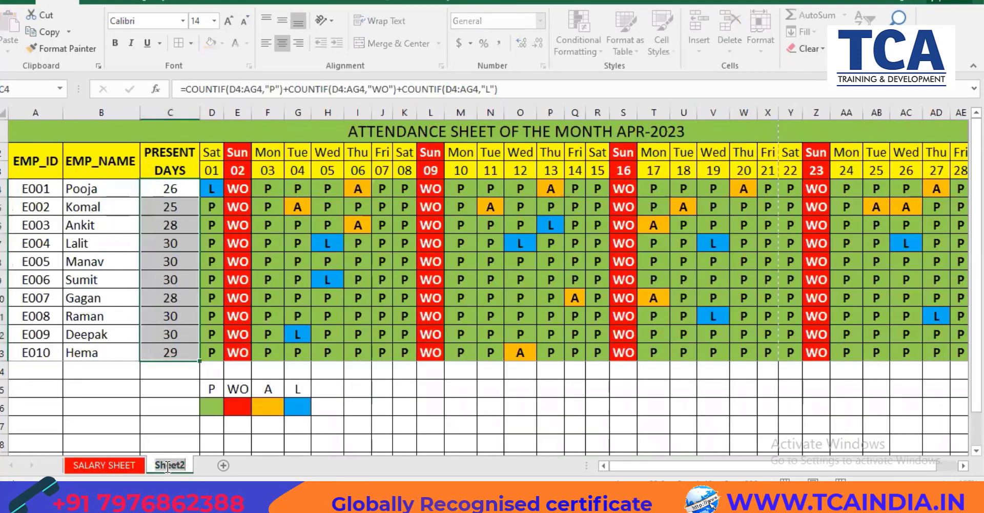
type("ATTENDA")
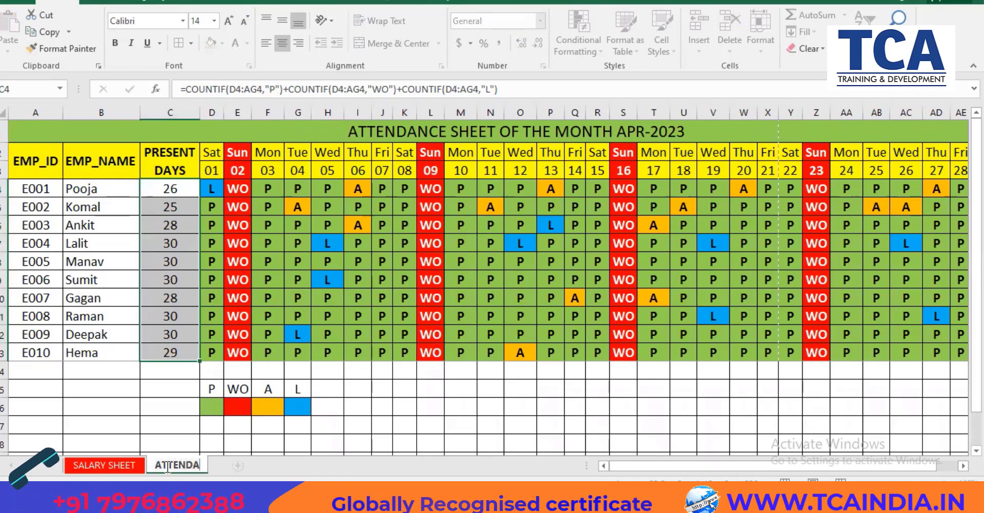
type("NCE SHEET")
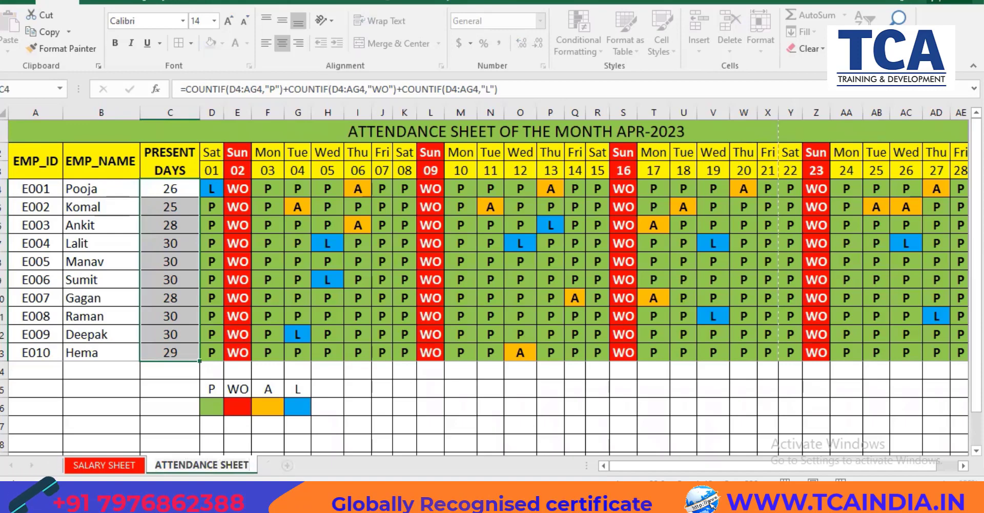
left_click(430, 442)
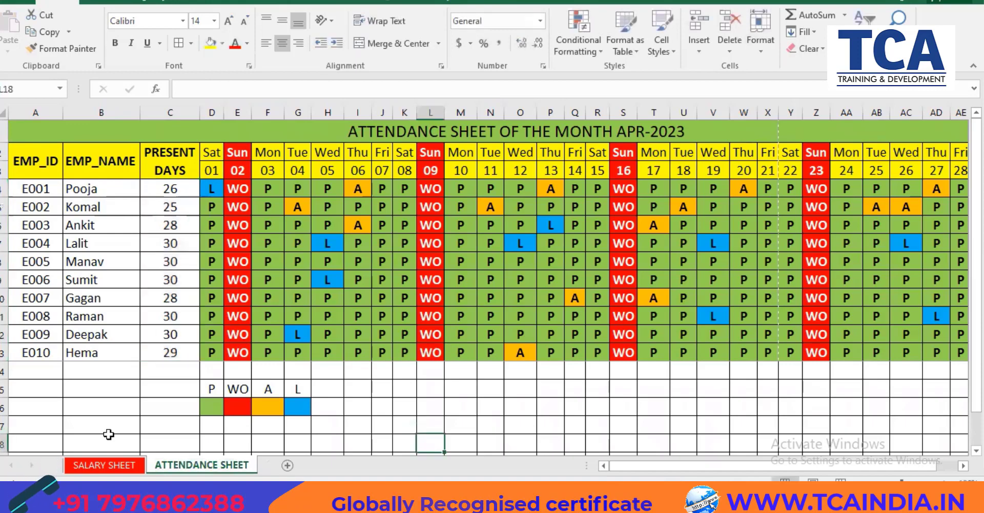
- Color the ATTENDANCE SHEET tab green
right_click(222, 466)
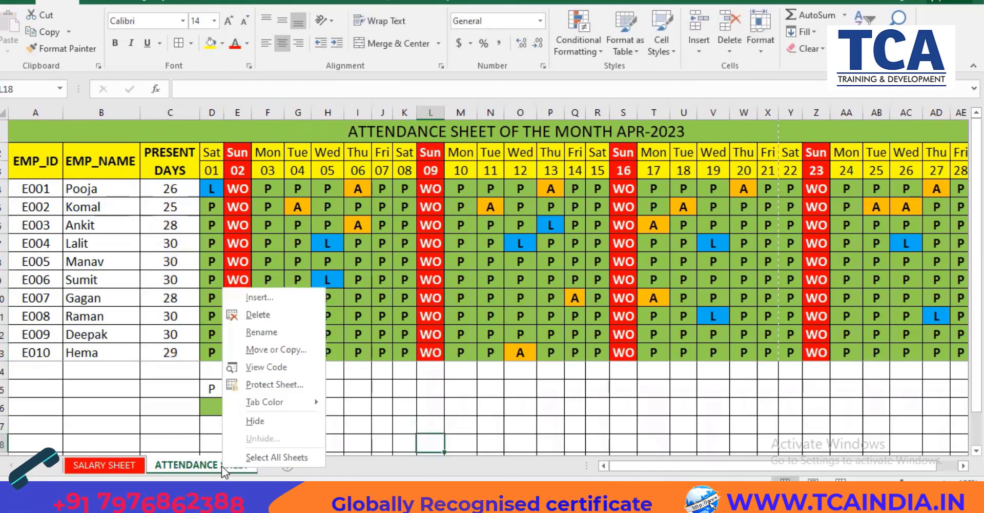
mouse_move(280, 402)
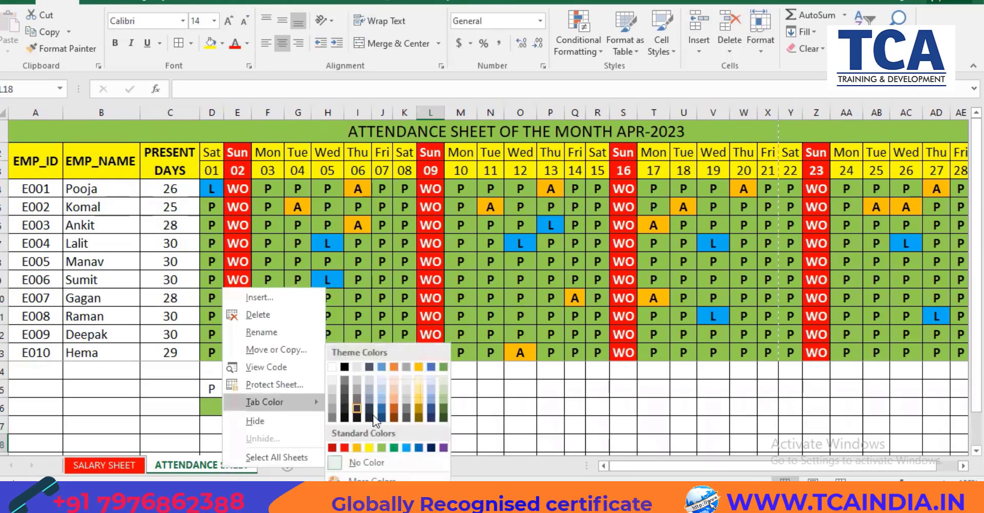
left_click(394, 448)
left_click(108, 468)
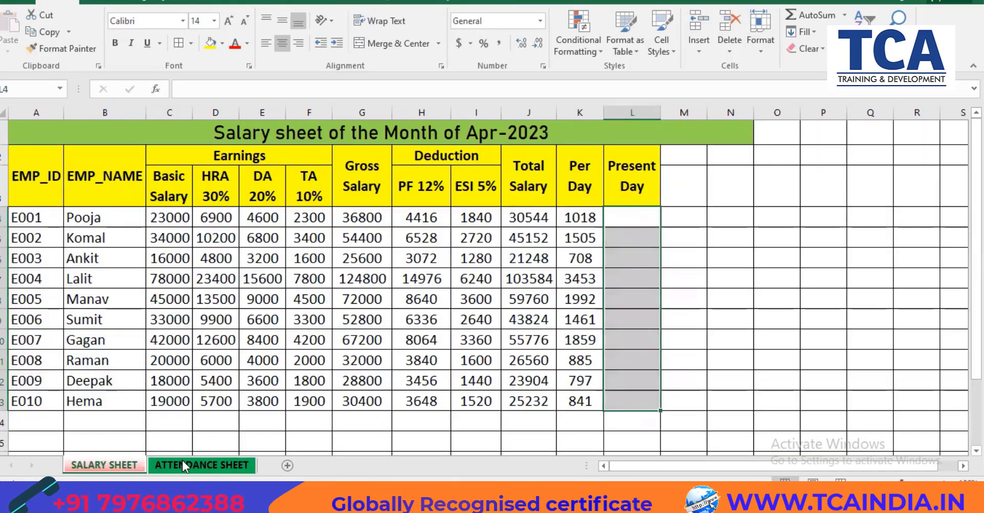
left_click(182, 458)
left_click_drag(173, 184, 172, 358)
left_click(104, 465)
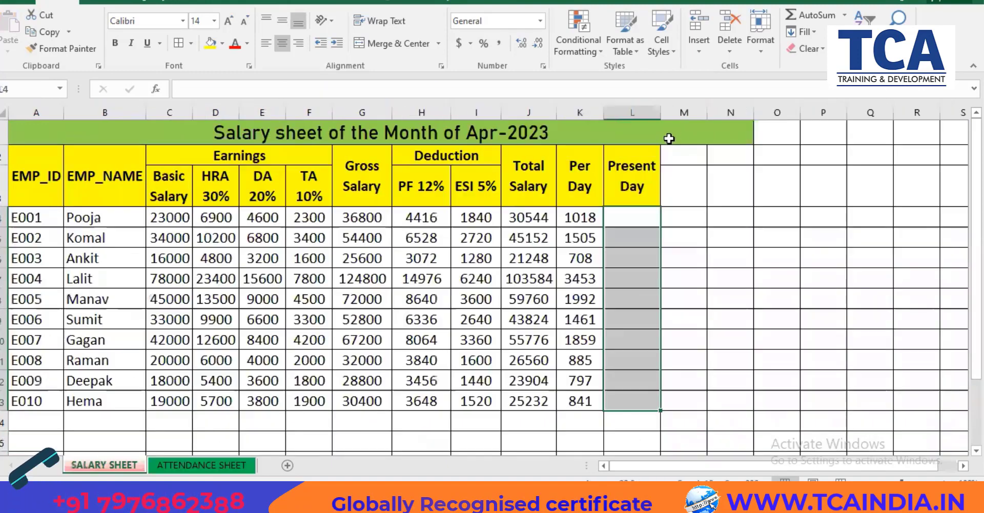
- Try linking L4 of SALARY SHEET to ATTENDANCE SHEET cell C4 with a fill down to L13, and clear the filled range
left_click(638, 216)
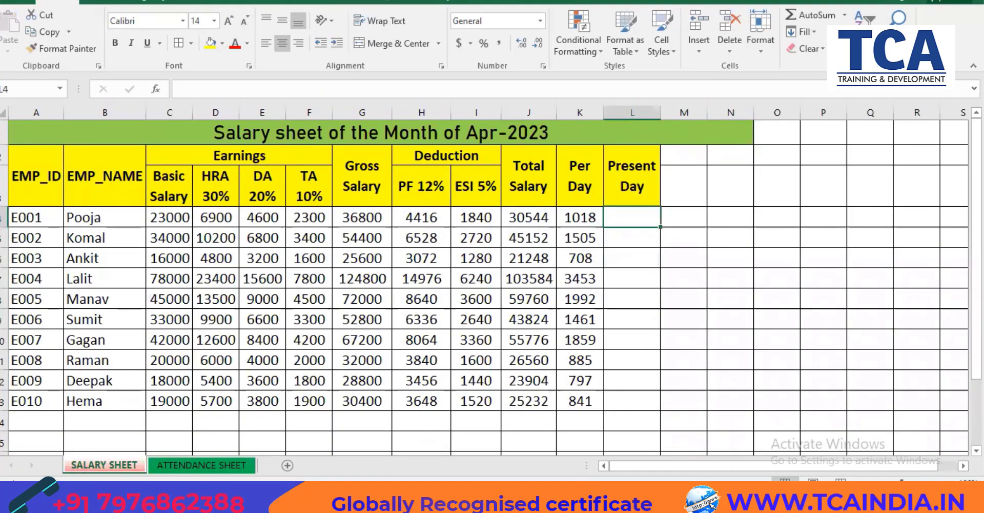
type("=")
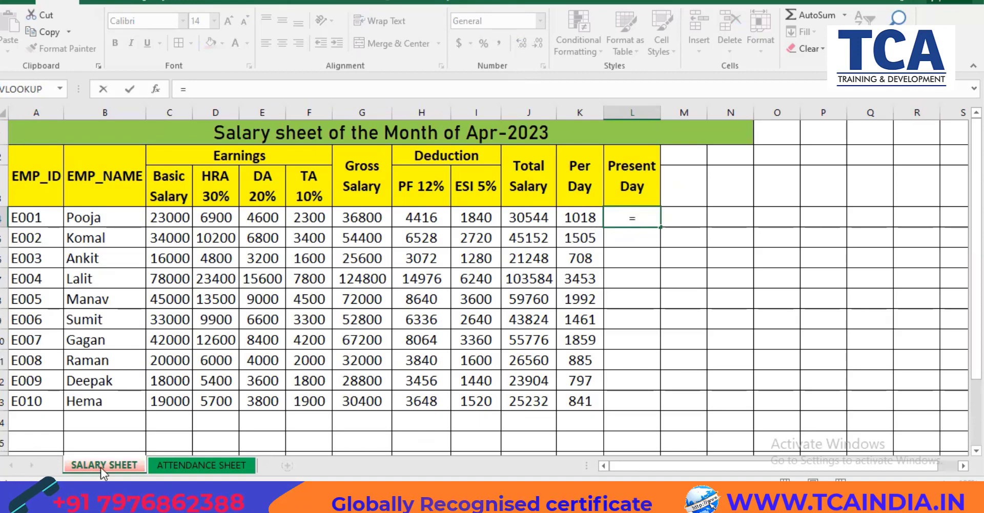
left_click(197, 467)
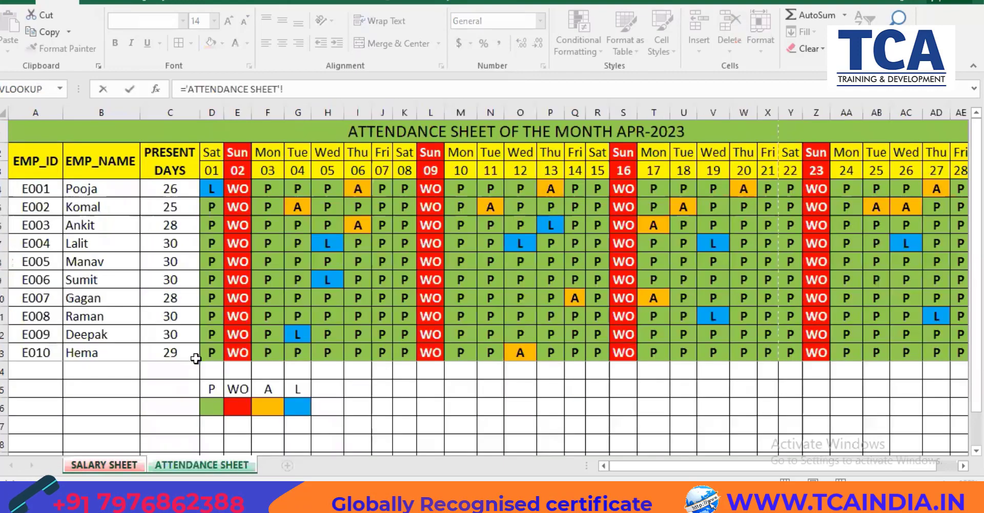
left_click(178, 190)
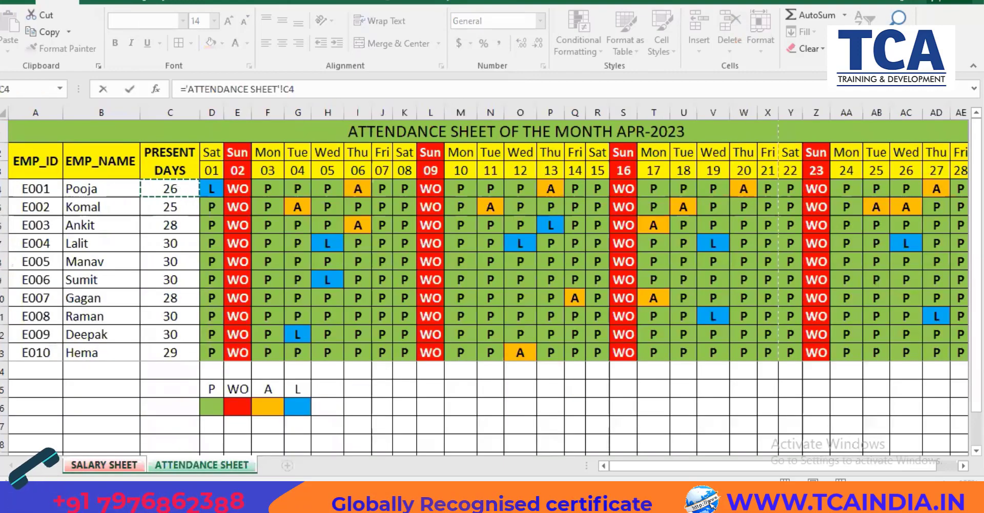
key("Return")
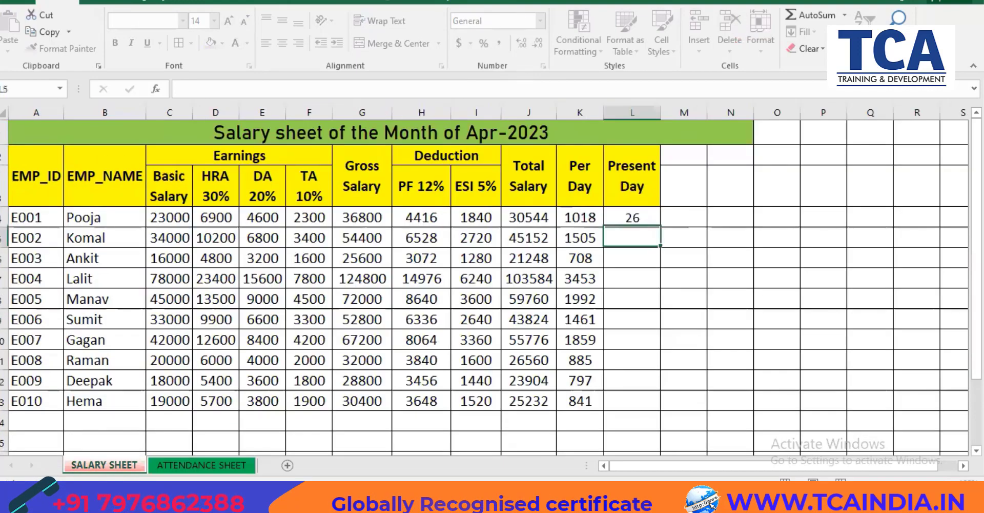
left_click(633, 217)
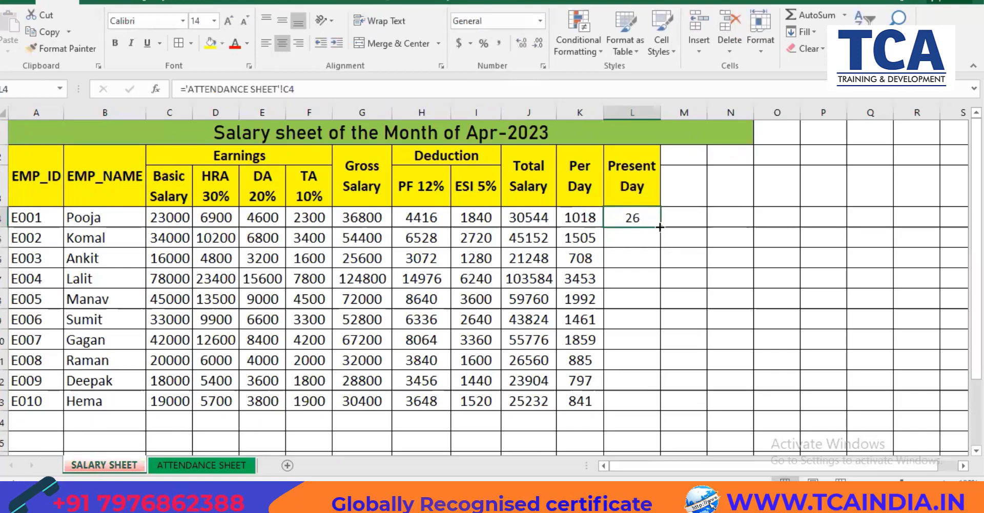
left_click_drag(660, 226, 638, 406)
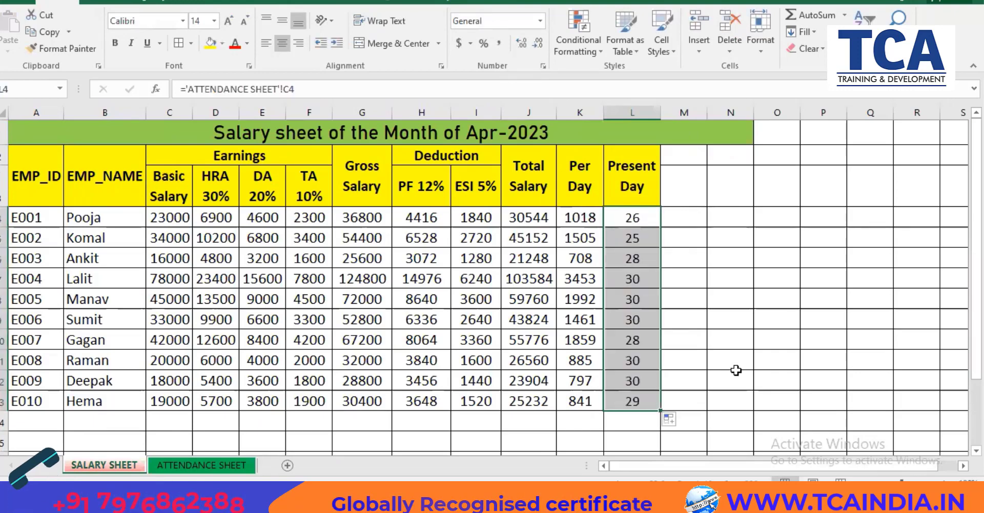
key("Delete")
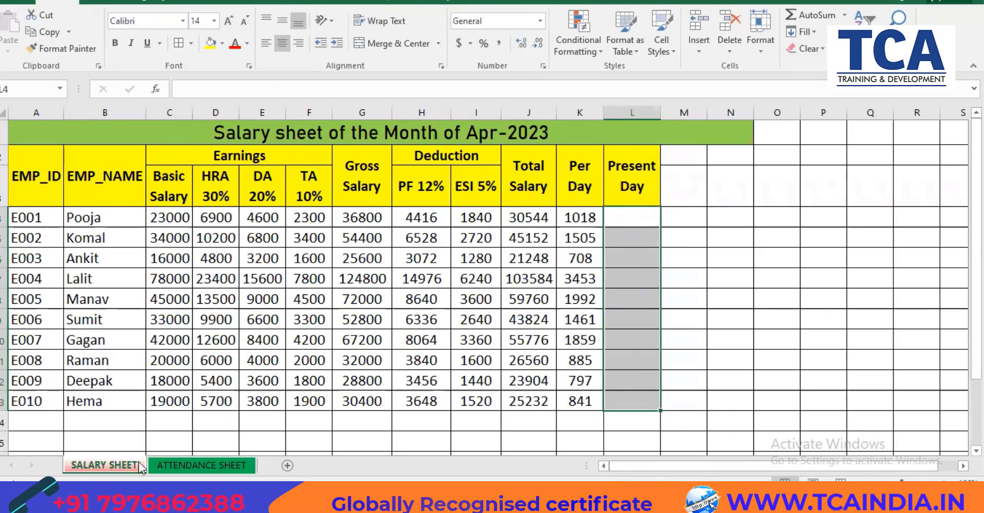
- Enter ='ATTENDANCE SHEET'!C4 in Present Day cell L4 of SALARY SHEET and fill the formula down to L13
left_click(632, 216)
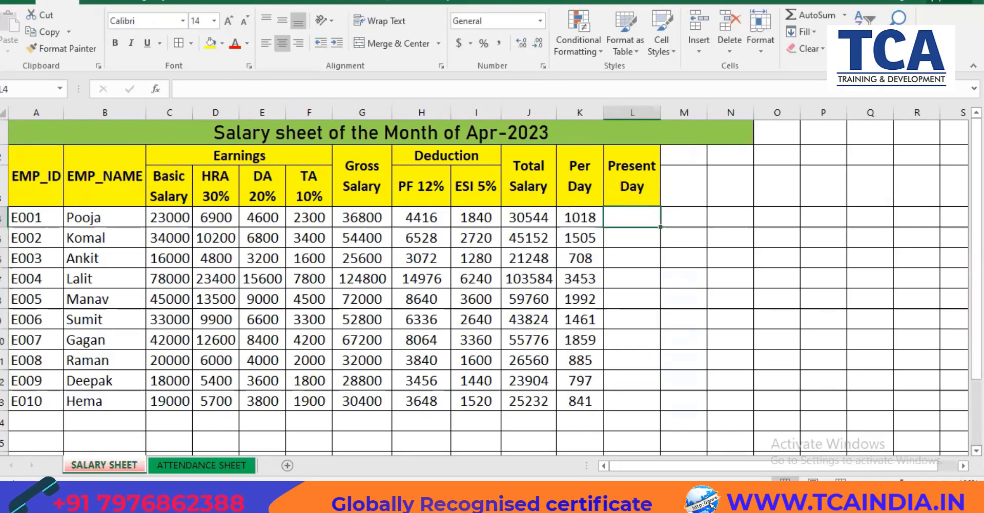
type("='ATTENDANCE SHEET'!")
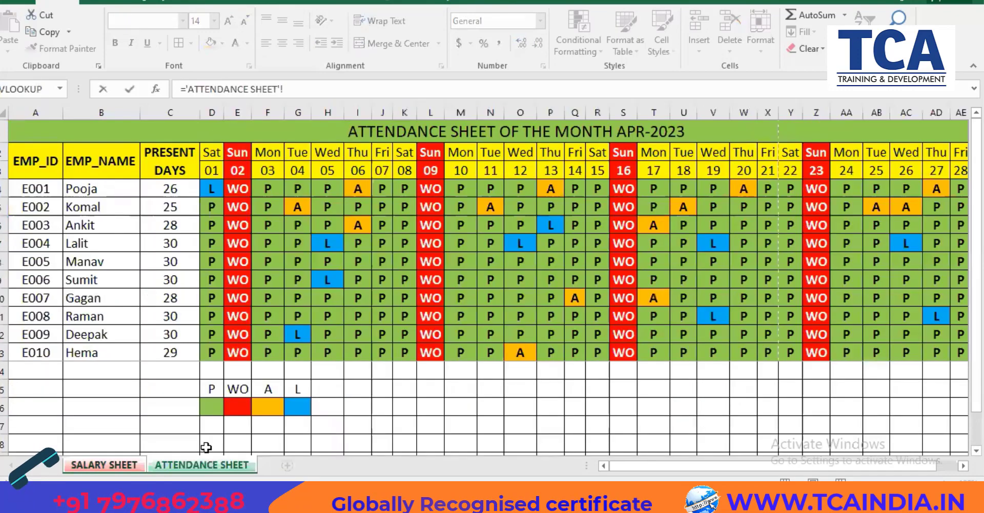
left_click(201, 464)
left_click(162, 191)
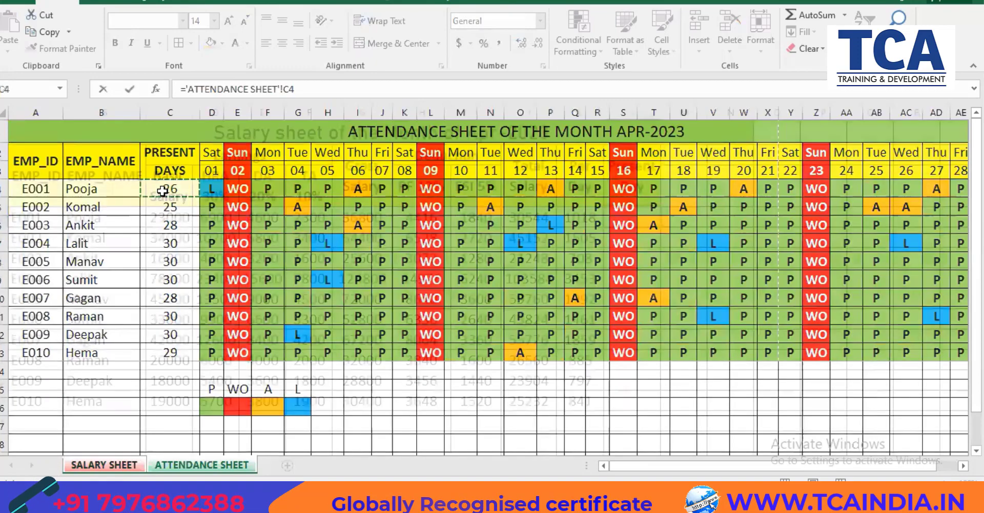
key("Return")
left_click(649, 215)
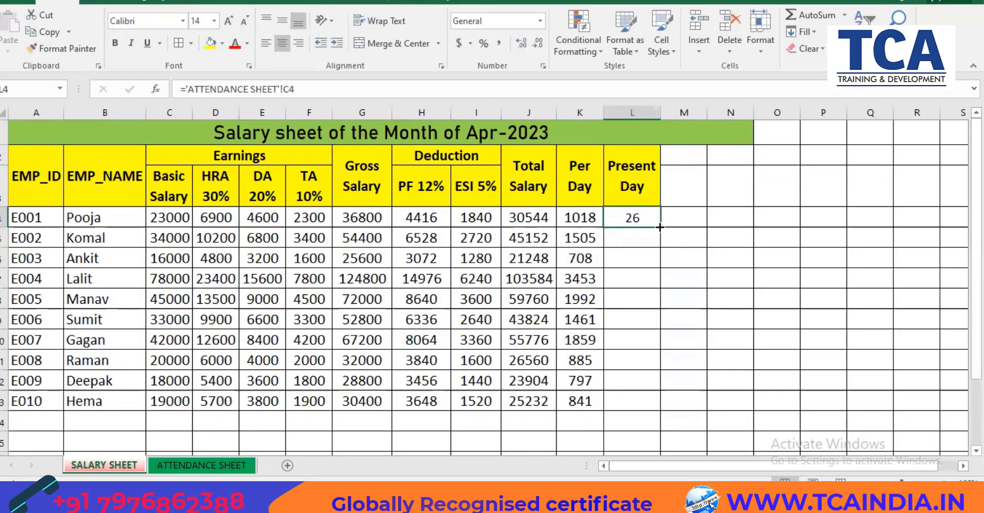
left_click_drag(660, 226, 648, 409)
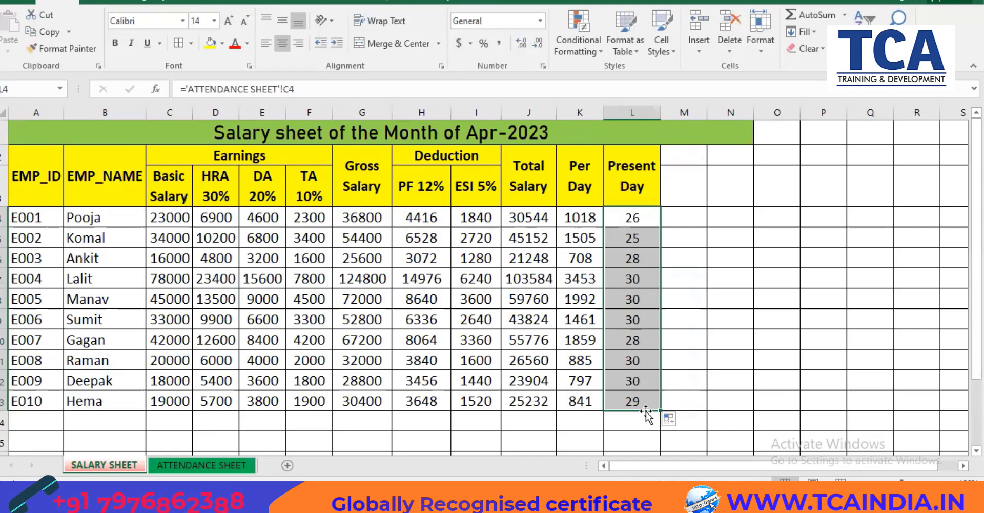
- Test the sheet link by setting G4 in ATTENDANCE SHEET to A and checking L4 in SALARY SHEET
left_click(203, 464)
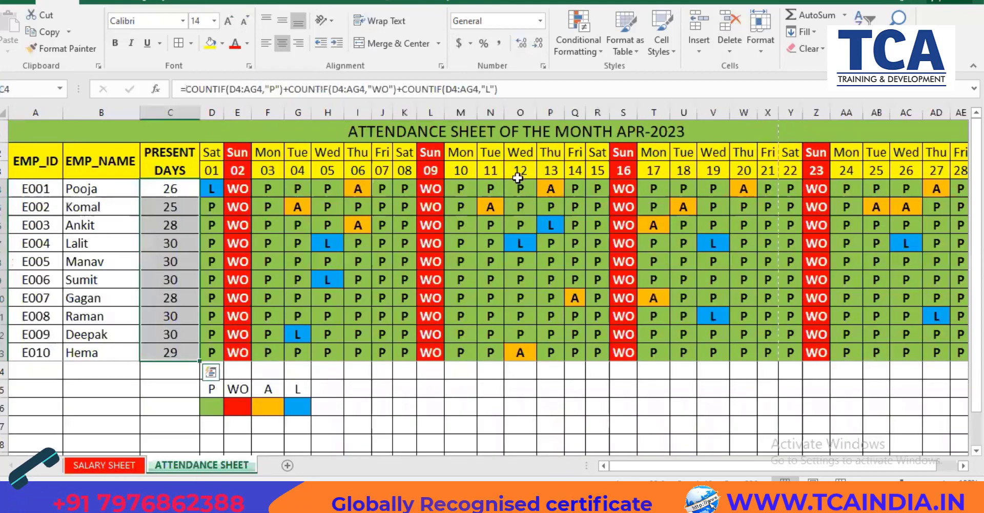
left_click(306, 195)
left_click(317, 190)
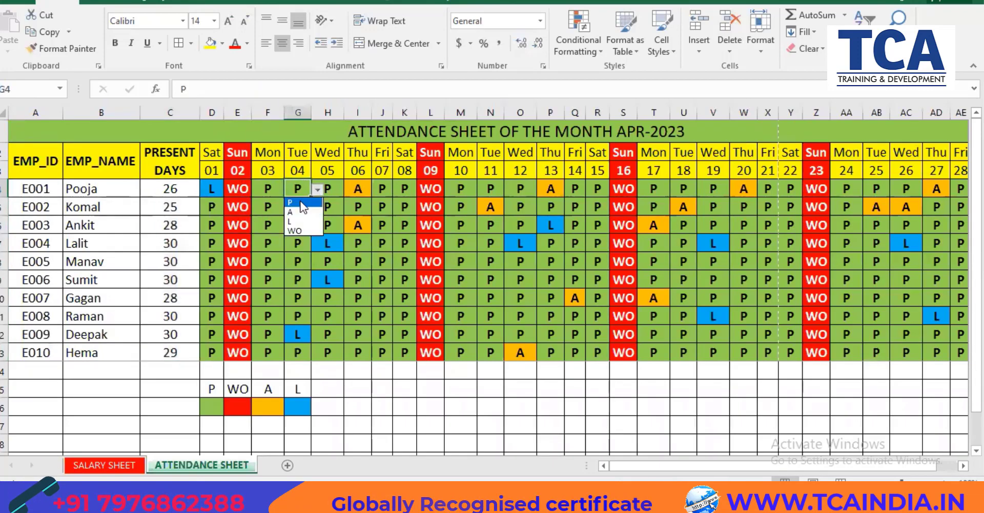
left_click(298, 211)
left_click(190, 189)
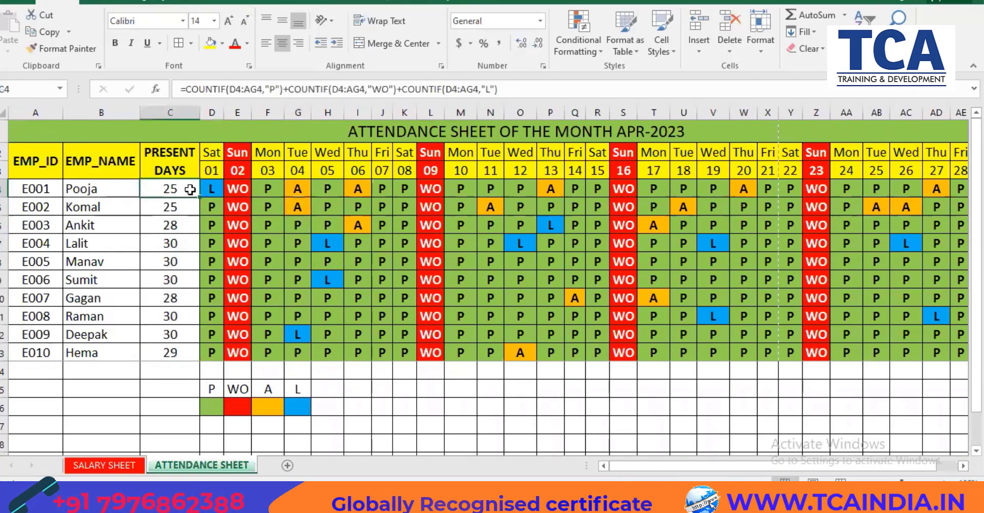
left_click(104, 465)
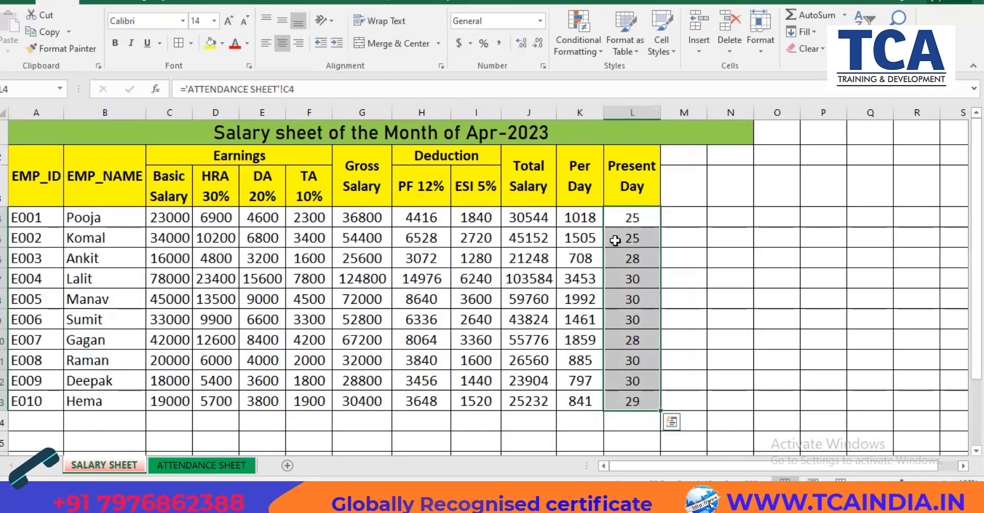
left_click(629, 217)
- Set G4 in ATTENDANCE SHEET back to P and recheck the Present Day column in SALARY SHEET
left_click(185, 465)
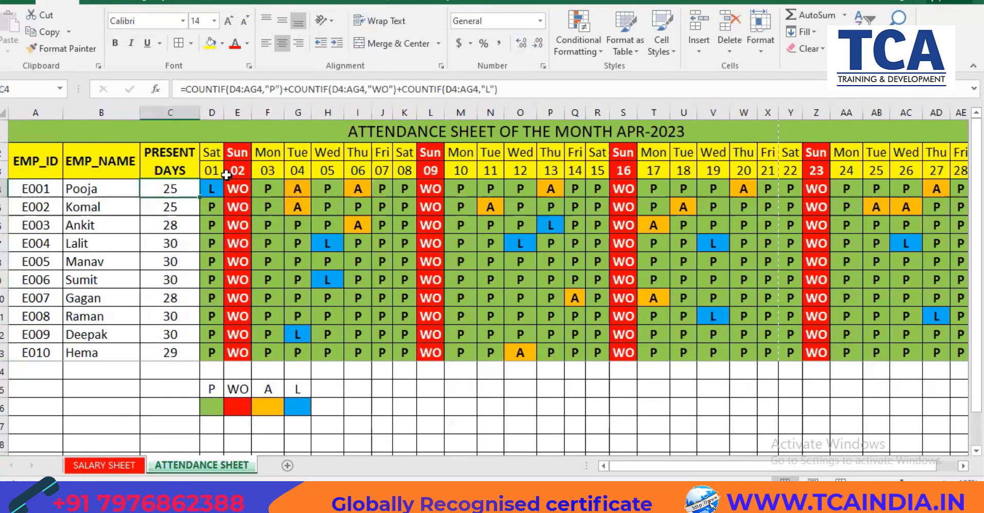
left_click(294, 188)
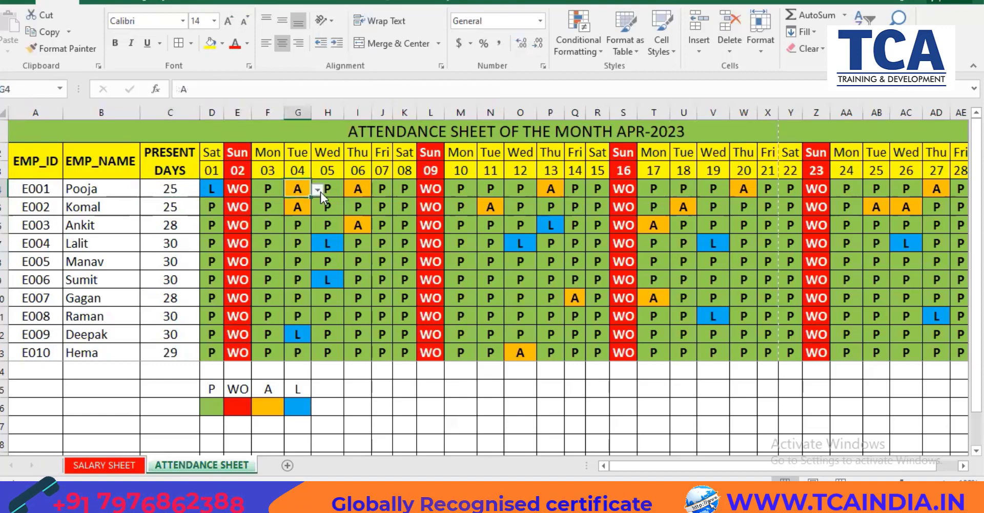
left_click(321, 192)
left_click(295, 201)
left_click(188, 192)
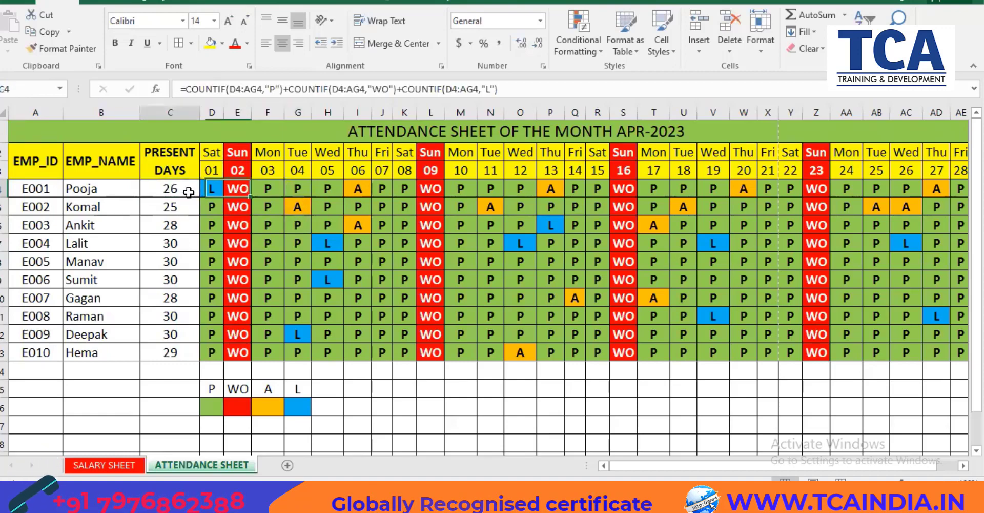
left_click(76, 467)
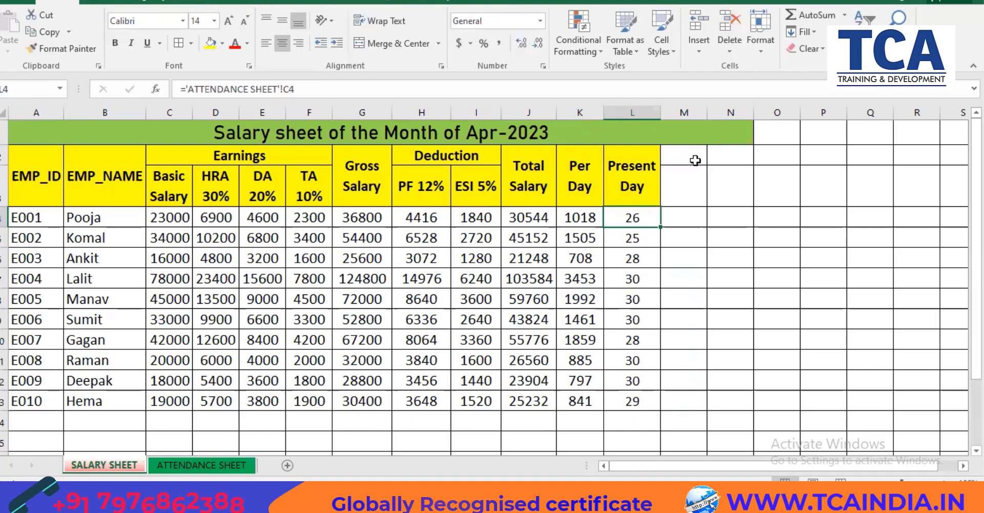
- Merge M2:M3 beside the Present Day header and enter the heading NET SALARY
left_click_drag(695, 160, 688, 187)
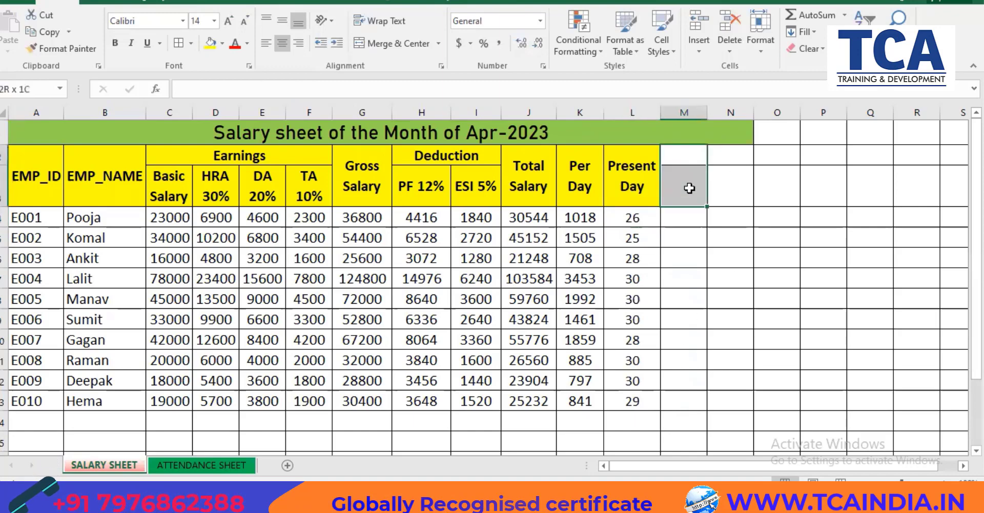
left_click(364, 46)
type("NET ")
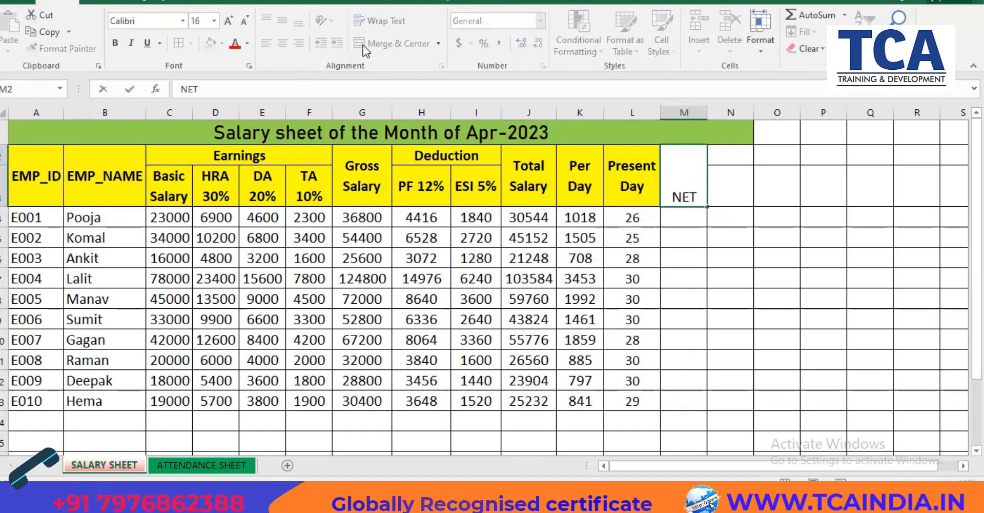
type("SALARY")
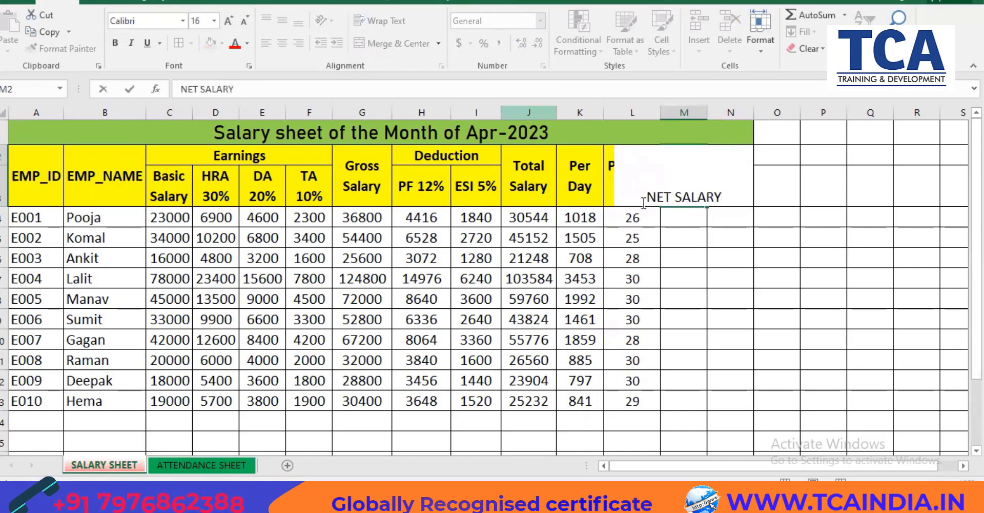
key("ctrl+Return")
- Format the NET SALARY header with middle alignment, wrapped text, yellow fill and bold, and widen column M slightly
left_click(282, 20)
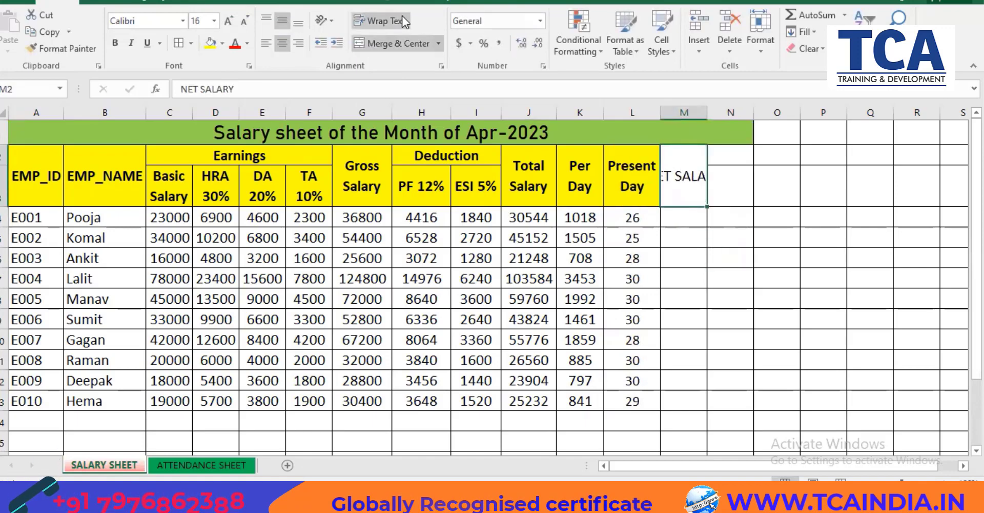
left_click(379, 20)
left_click_drag(707, 113, 723, 112)
left_click(210, 43)
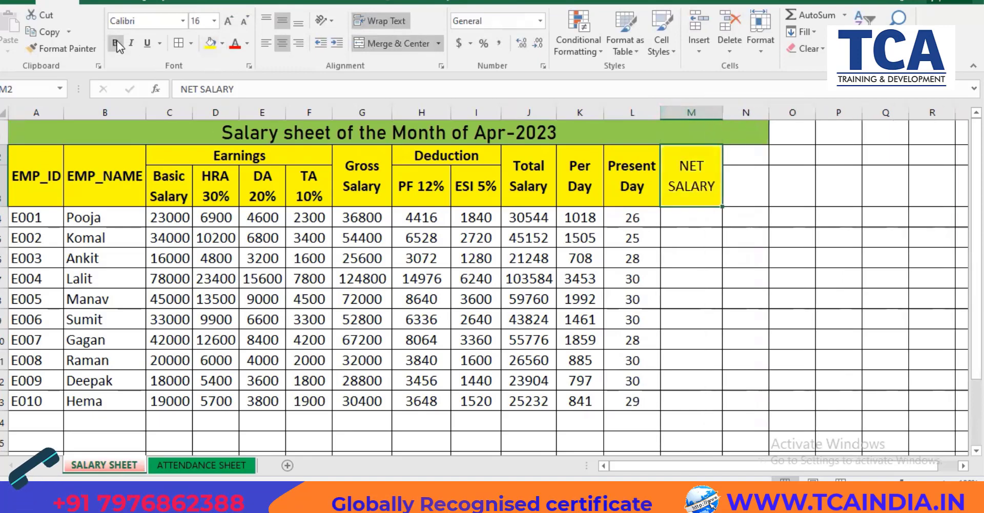
key("ctrl+b")
- Calculate the net salary in M4 with =K4*L4, fill the formula down to M13, and center the results
left_click(697, 217)
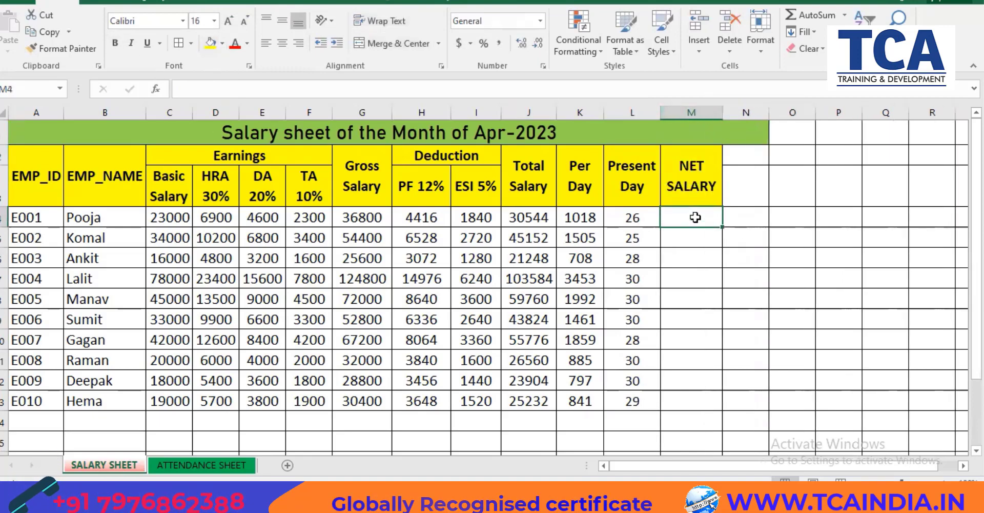
type("=")
left_click(598, 223)
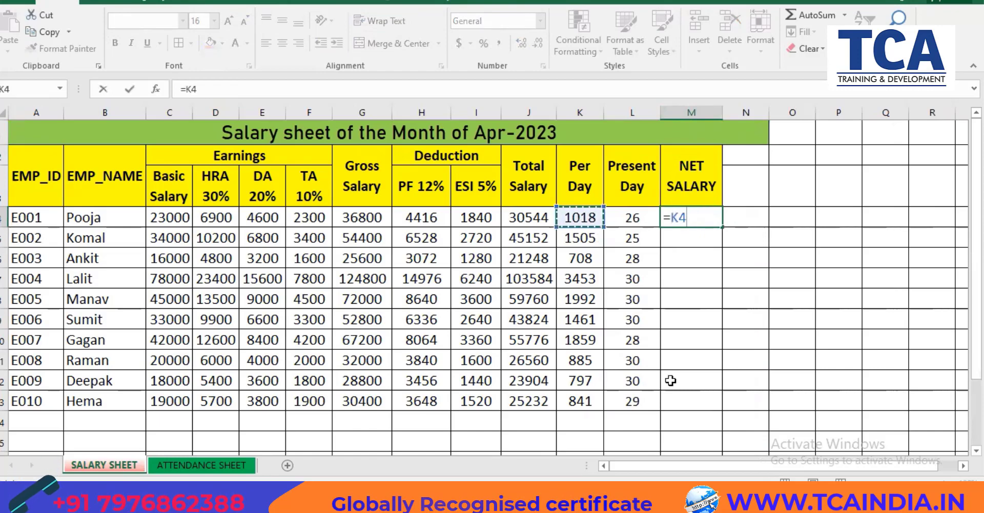
type("*")
left_click(639, 225)
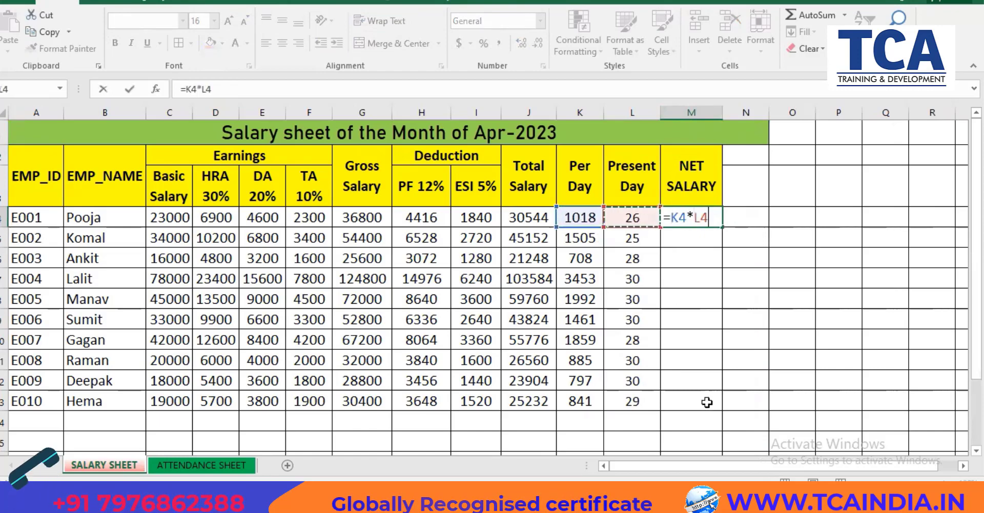
key("Return")
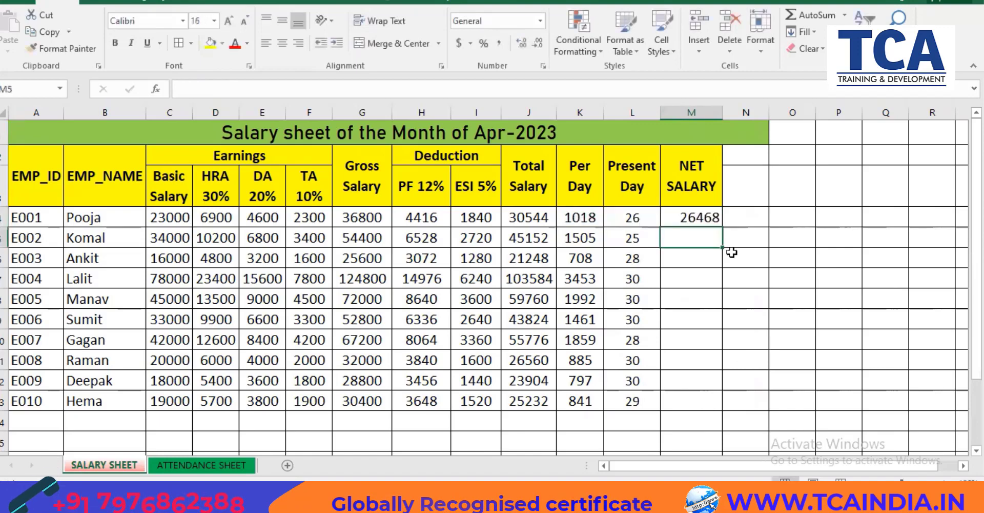
left_click(714, 216)
left_click_drag(721, 227, 710, 405)
left_click(280, 43)
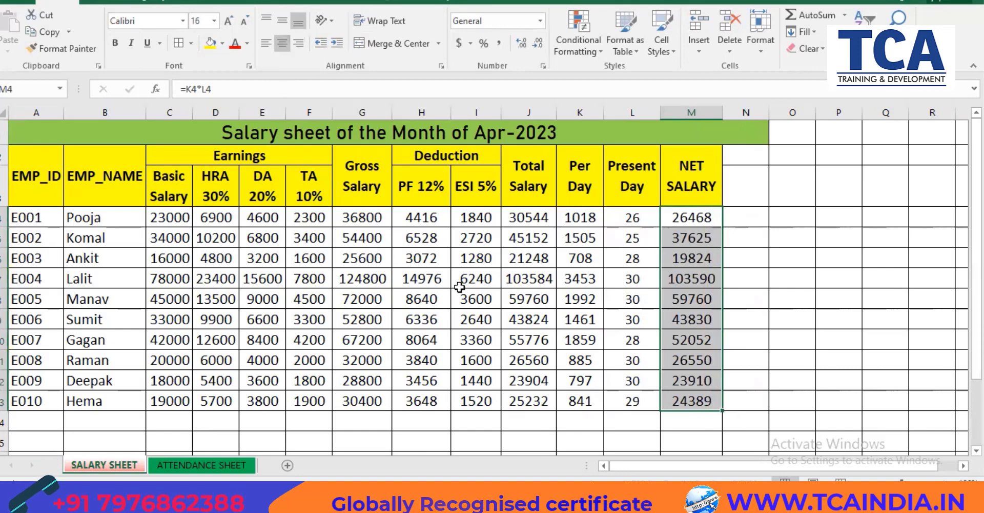